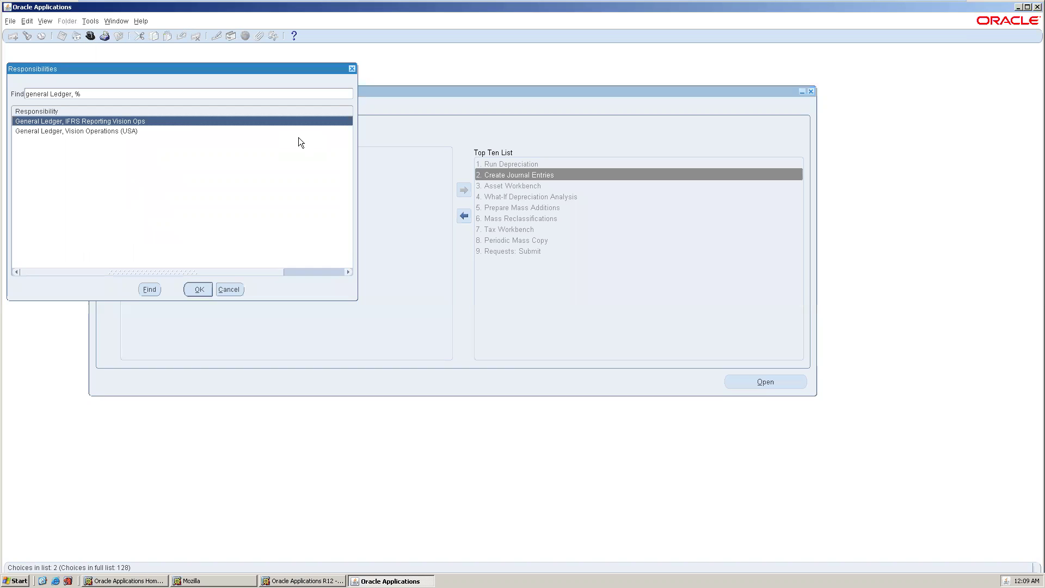
Step: Switch to the General Ledger, Vision Operations (USA) responsibility and open the Row Set definition form
{"action": "double_click", "coordinate": [100, 132]}
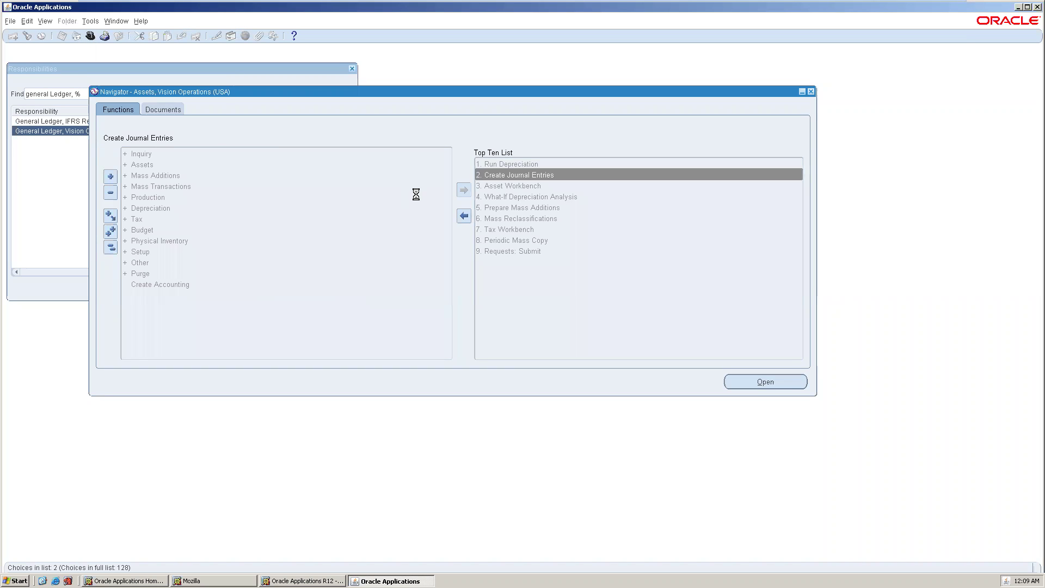
{"action": "double_click", "coordinate": [148, 219]}
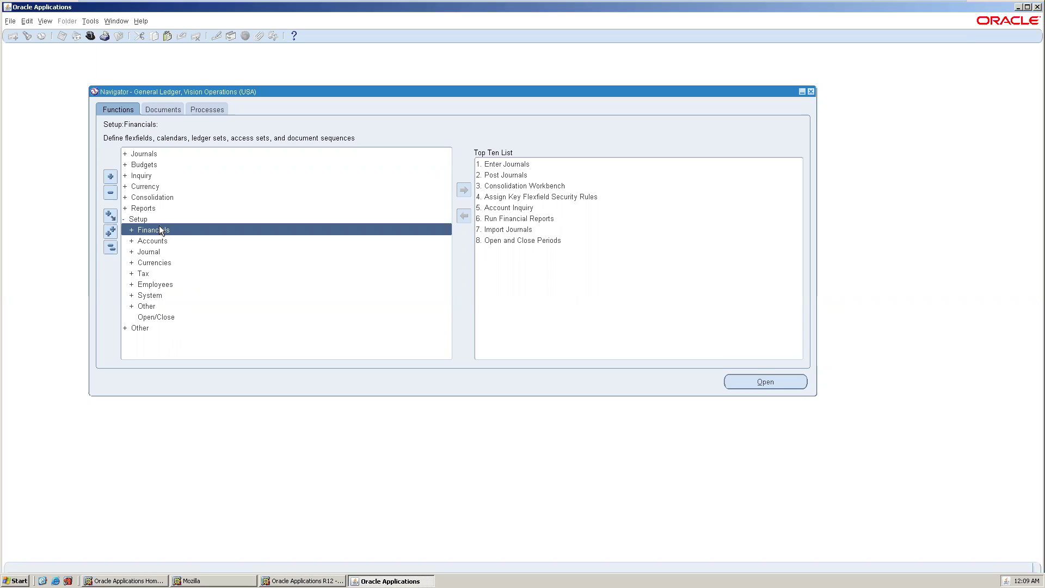
{"action": "double_click", "coordinate": [157, 206]}
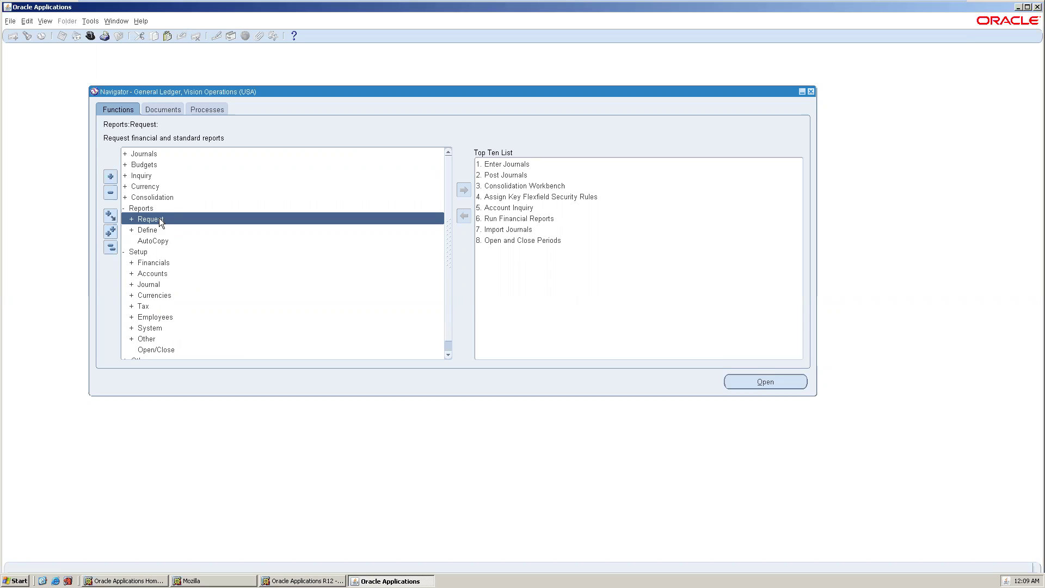
{"action": "double_click", "coordinate": [159, 218]}
{"action": "double_click", "coordinate": [169, 229]}
{"action": "left_click", "coordinate": [170, 169]}
{"action": "double_click", "coordinate": [147, 252]}
{"action": "left_click", "coordinate": [213, 264]}
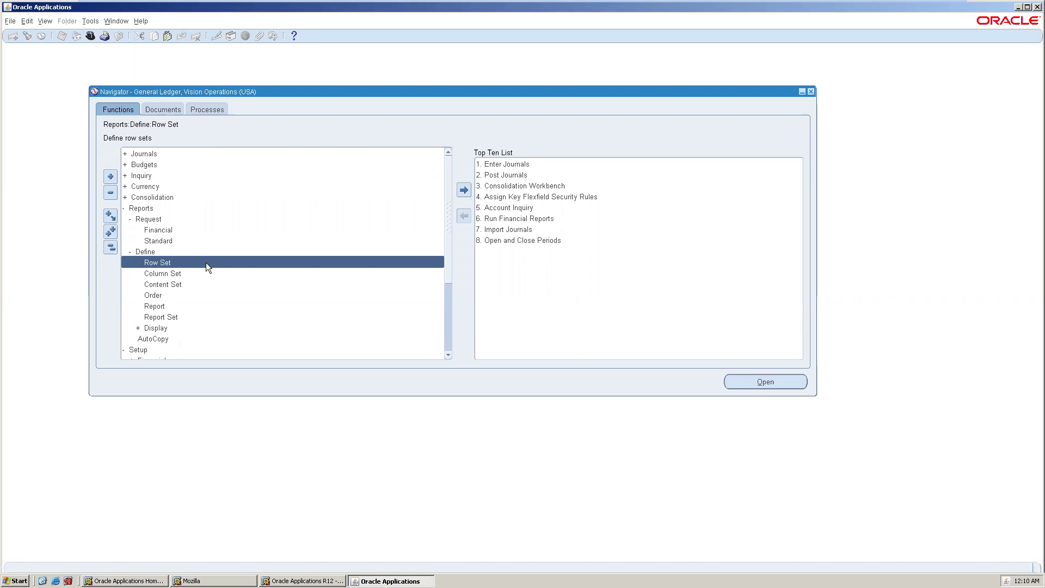
{"action": "double_click", "coordinate": [190, 262]}
{"action": "left_click_drag", "start_coordinate": [252, 50], "coordinate": [561, 173]}
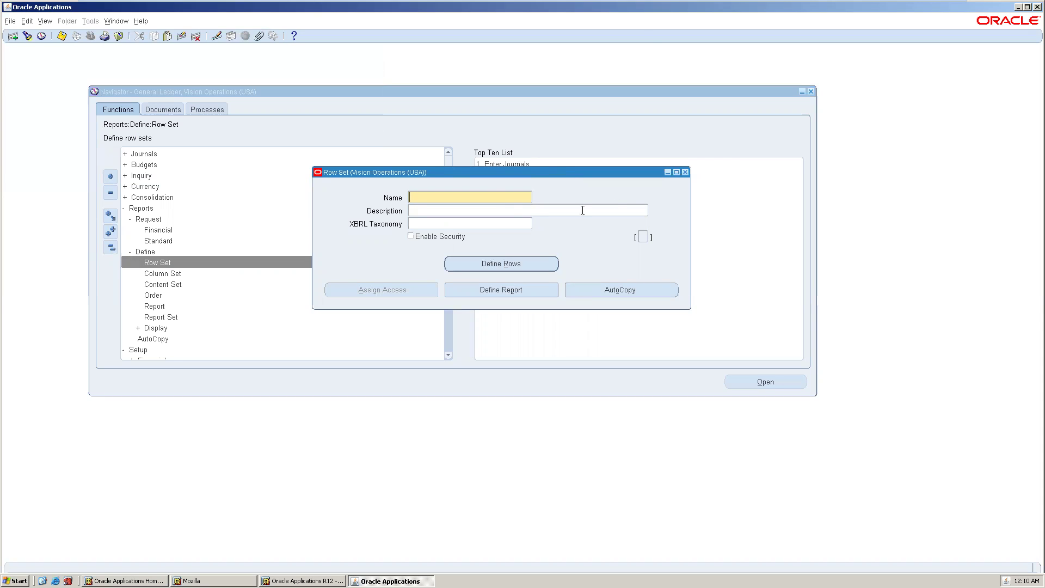
Step: Name the new row set "DV Row set" and use the same text as its description
{"action": "type", "text": "SR R"}
{"action": "key", "text": "BackSpace"}
{"action": "key", "text": "BackSpace"}
{"action": "key", "text": "BackSpace"}
{"action": "key", "text": "BackSpace"}
{"action": "type", "text": "DV Row set"}
{"action": "key", "text": "Tab"}
{"action": "triple_click", "coordinate": [459, 195]}
{"action": "key", "text": "ctrl+c"}
{"action": "left_click", "coordinate": [453, 210]}
{"action": "key", "text": "ctrl+v"}
Step: Start defining the row set's rows with line 1, using "Salaries" as the line item
{"action": "left_click", "coordinate": [516, 264]}
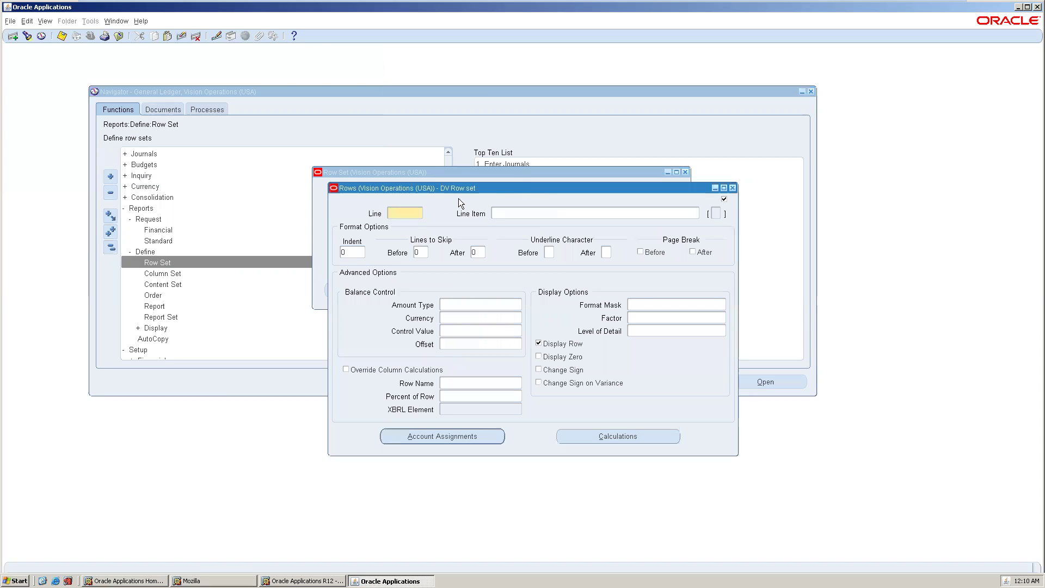
{"action": "type", "text": "1"}
{"action": "left_click", "coordinate": [530, 211]}
{"action": "type", "text": "Salaries"}
{"action": "key", "text": "Tab"}
Step: Assign the Salaries account 5800 to the Salaries row as its low and high account, and save the assignment
{"action": "left_click", "coordinate": [468, 441]}
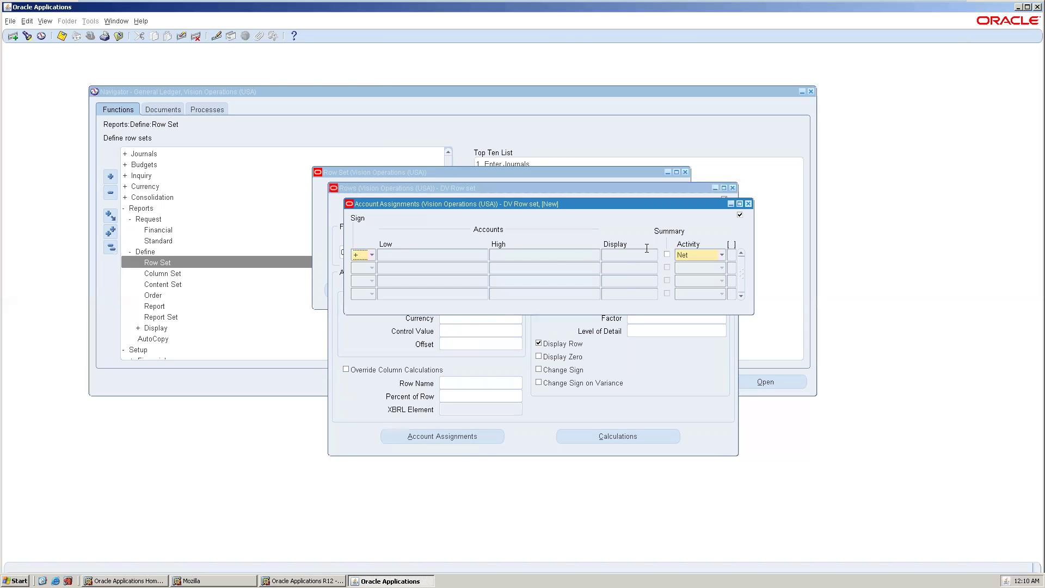
{"action": "left_click", "coordinate": [434, 254]}
{"action": "left_click", "coordinate": [384, 304]}
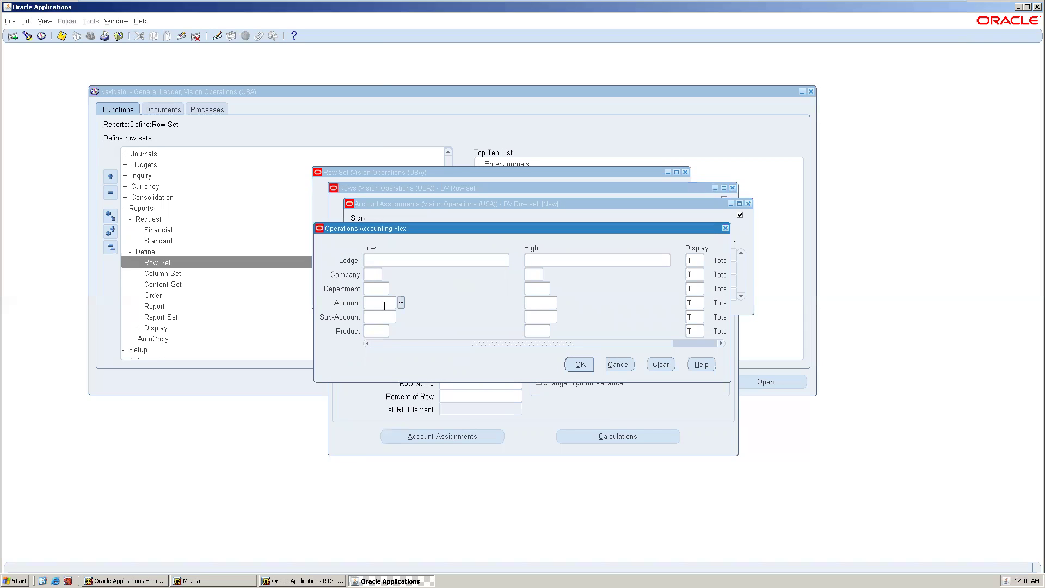
{"action": "key", "text": "ctrl+l"}
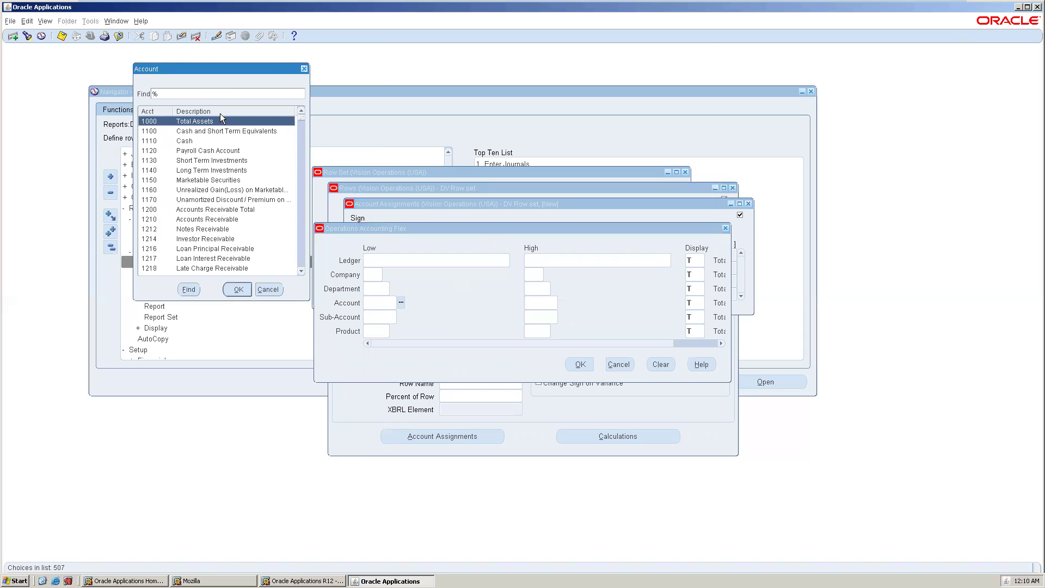
{"action": "left_click", "coordinate": [210, 91]}
{"action": "type", "text": "salar"}
{"action": "key", "text": "Return"}
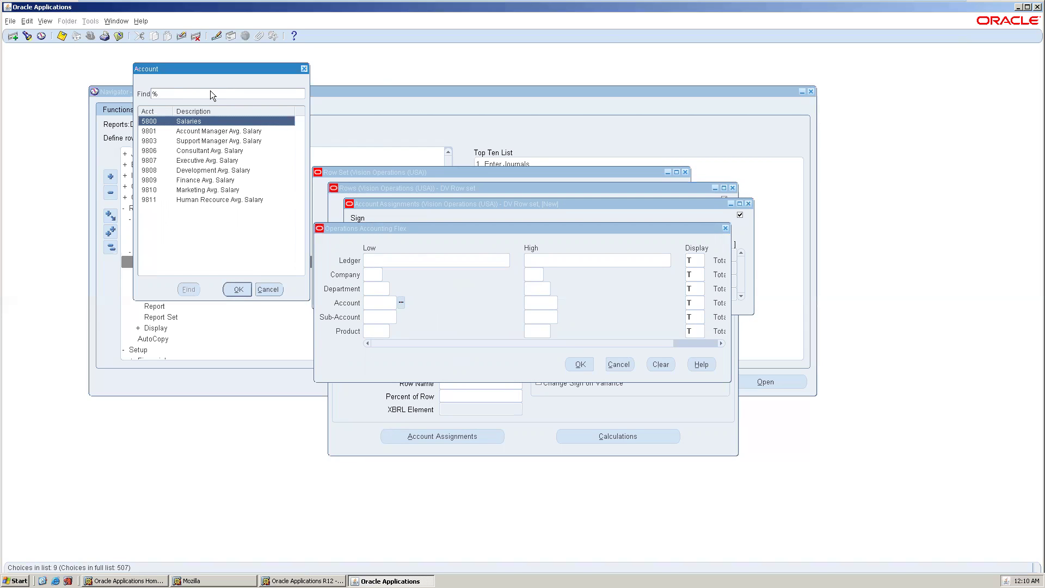
{"action": "double_click", "coordinate": [195, 119]}
{"action": "left_click", "coordinate": [580, 364]}
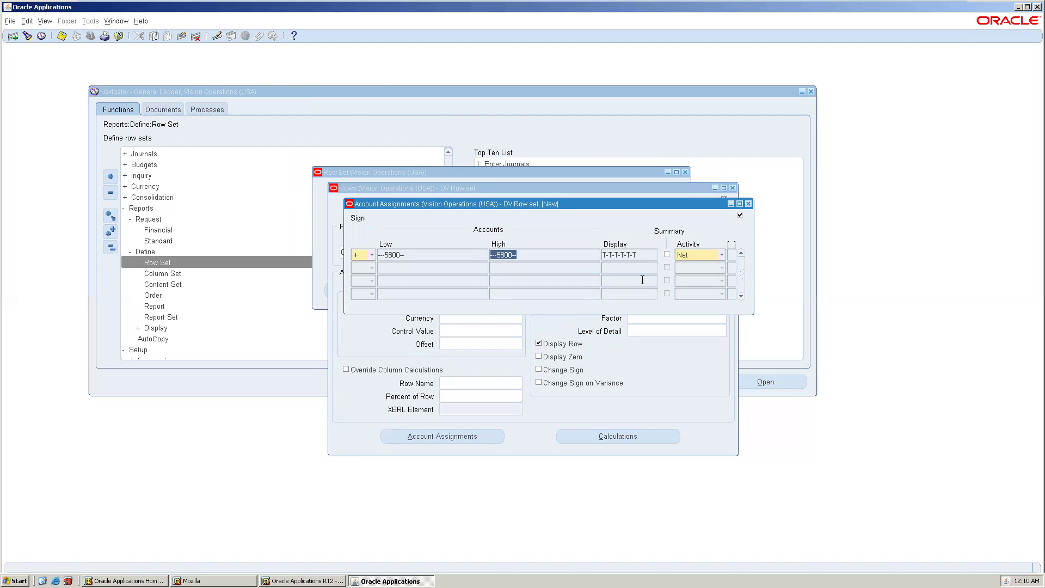
{"action": "key", "text": "ctrl+s"}
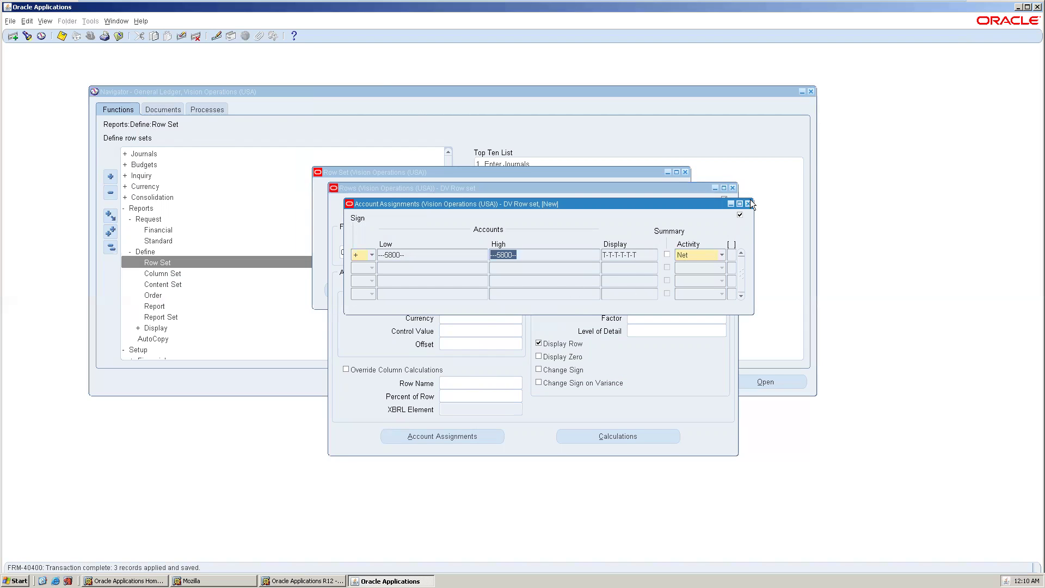
{"action": "left_click", "coordinate": [749, 203]}
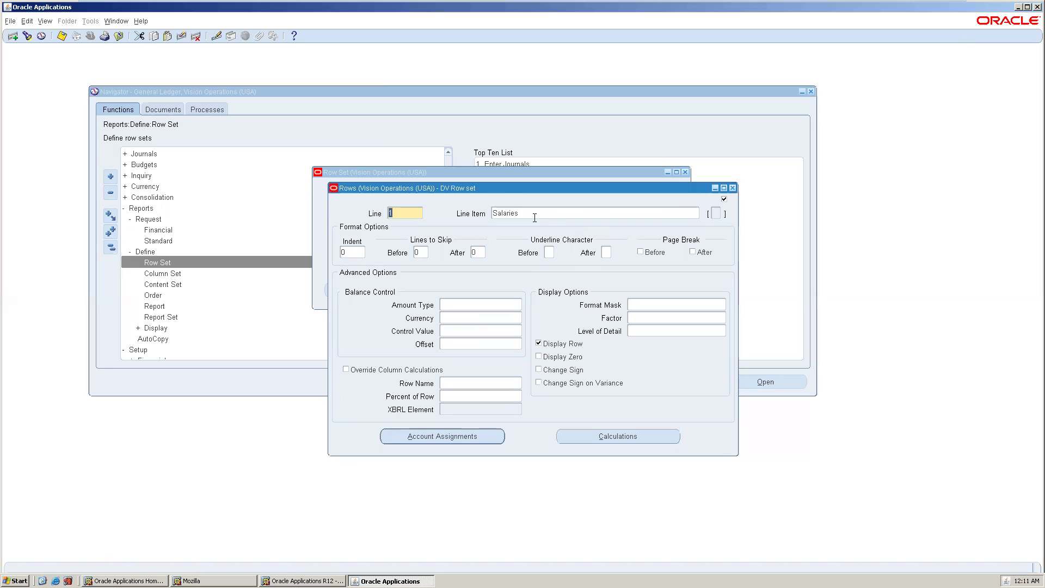
Step: Add line 2 to the row set with "Rent" as the line item
{"action": "key", "text": "Down"}
{"action": "type", "text": "2"}
{"action": "key", "text": "Tab"}
{"action": "type", "text": "Rent"}
Step: Assign account 7420 as the low and high account for the Rent row, then close the row set forms
{"action": "left_click", "coordinate": [449, 437]}
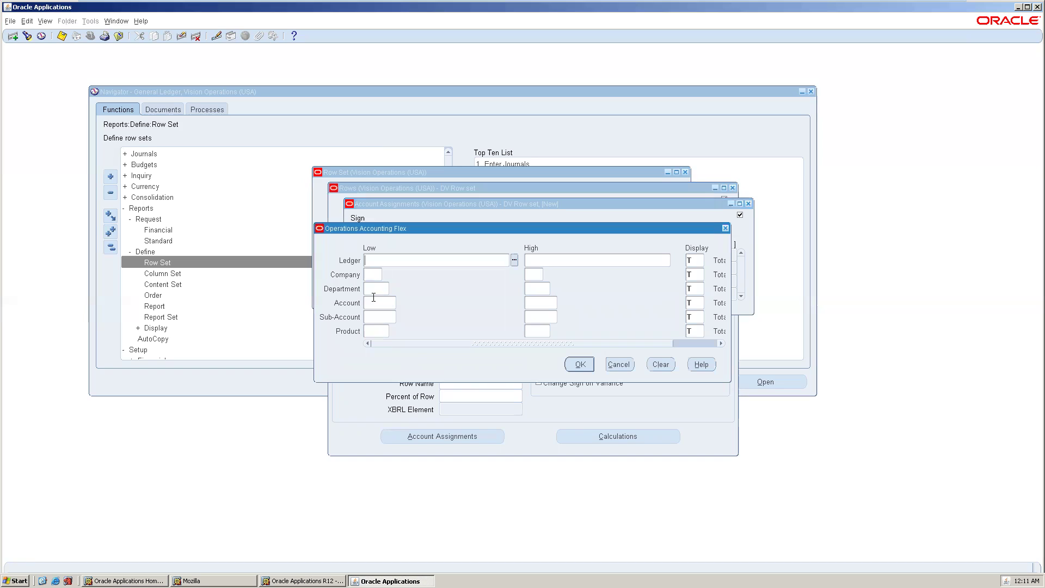
{"action": "left_click", "coordinate": [376, 303]}
{"action": "type", "text": "7420"}
{"action": "key", "text": "Tab"}
{"action": "key", "text": "Tab"}
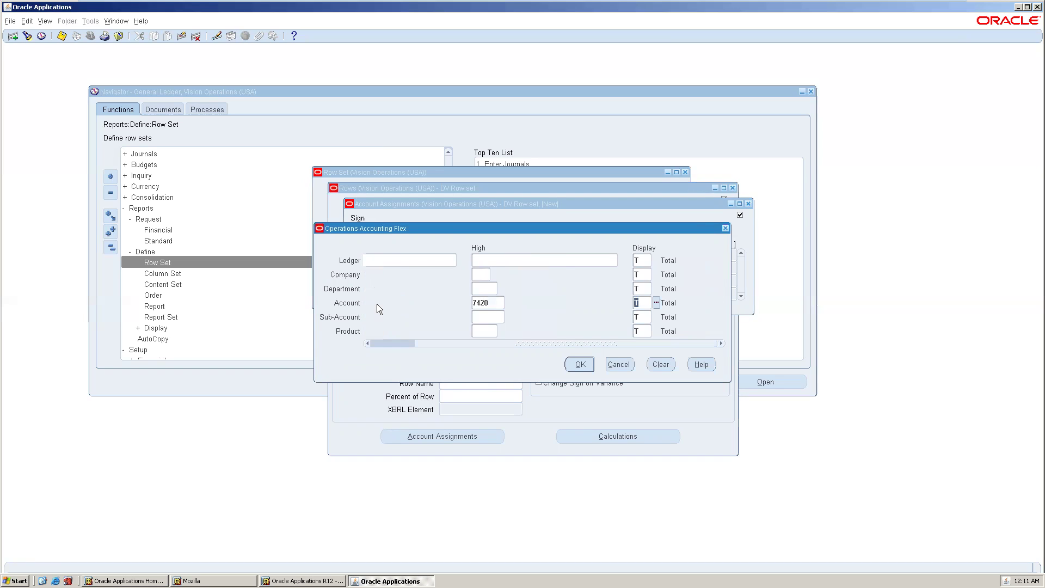
{"action": "left_click", "coordinate": [581, 364]}
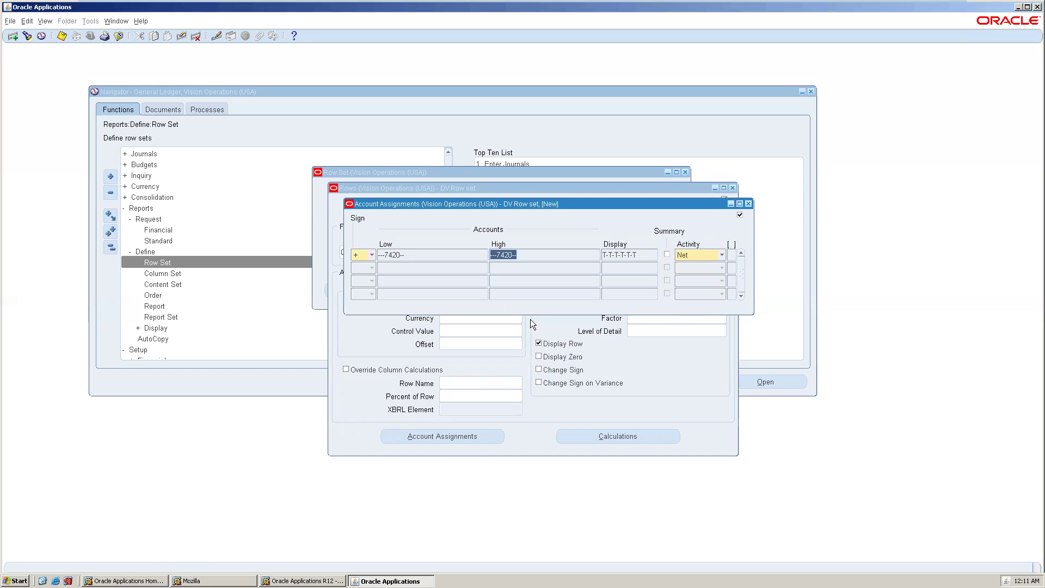
{"action": "left_click", "coordinate": [749, 204]}
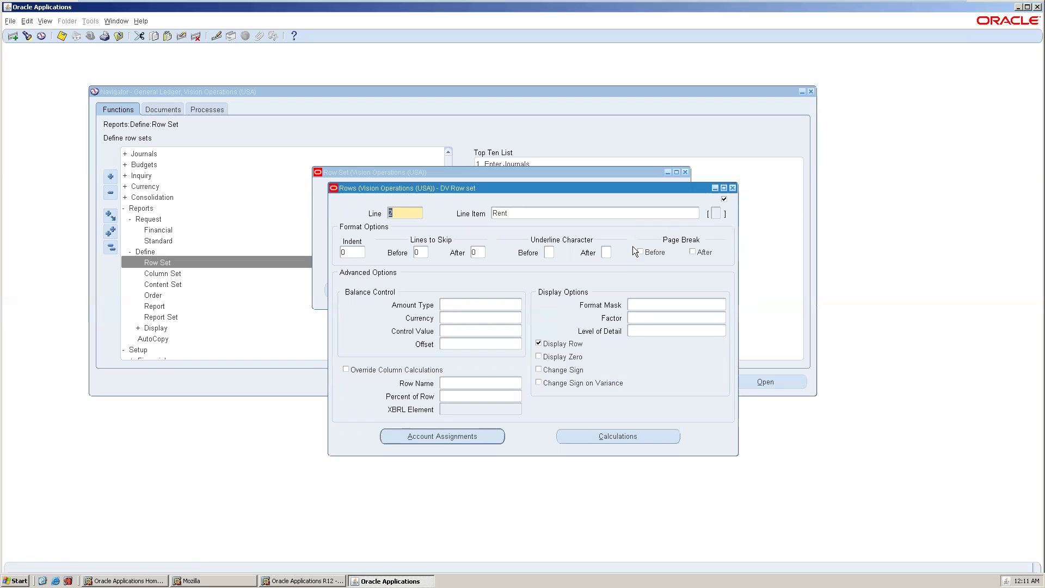
{"action": "left_click", "coordinate": [733, 188]}
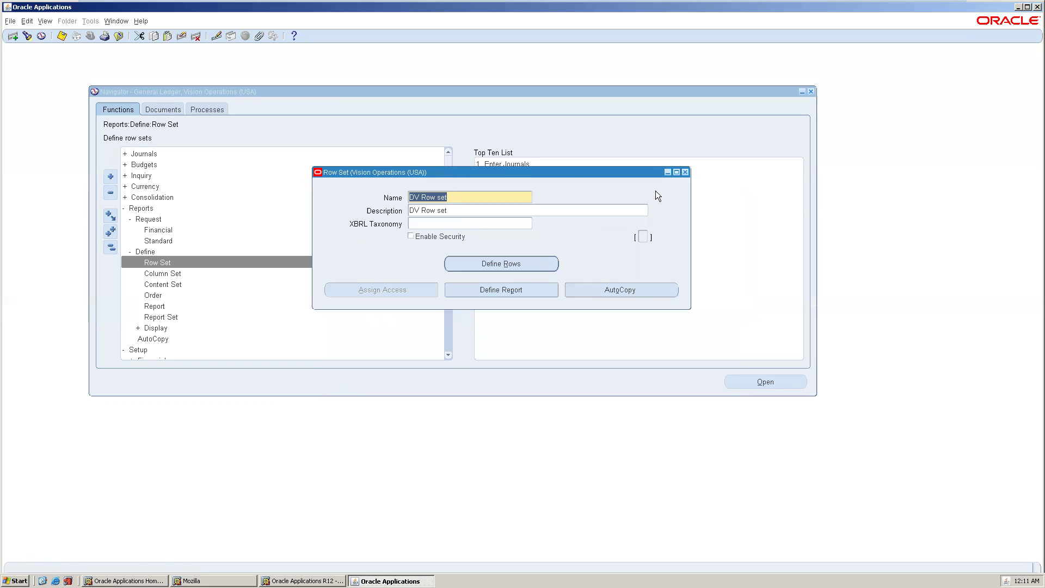
{"action": "left_click", "coordinate": [686, 172]}
Step: Open the Column Set definition form and name the new column set "DV Column set"
{"action": "double_click", "coordinate": [177, 272]}
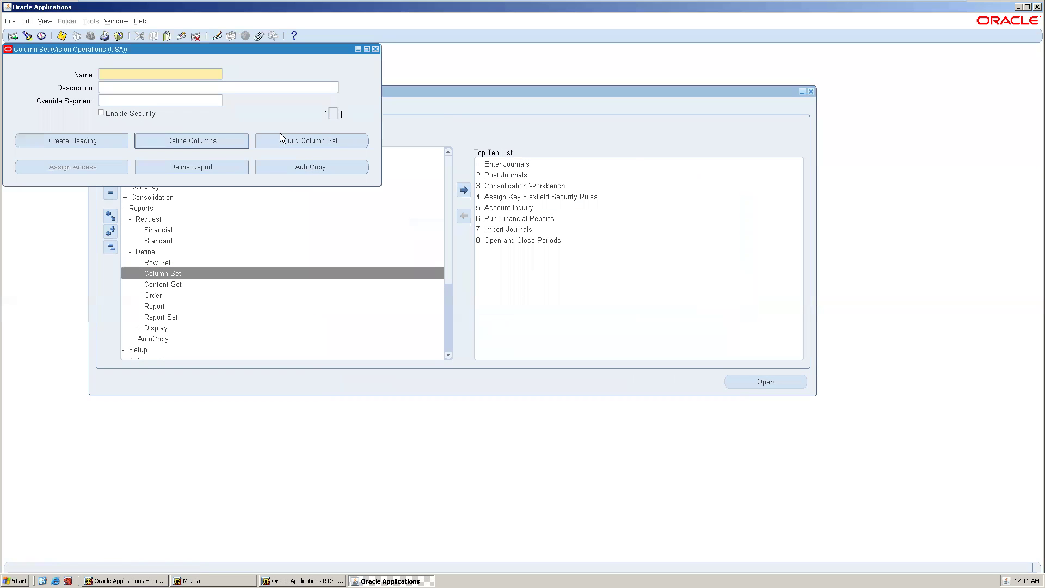
{"action": "left_click_drag", "start_coordinate": [212, 55], "coordinate": [484, 168]}
{"action": "type", "text": "DV Column set"}
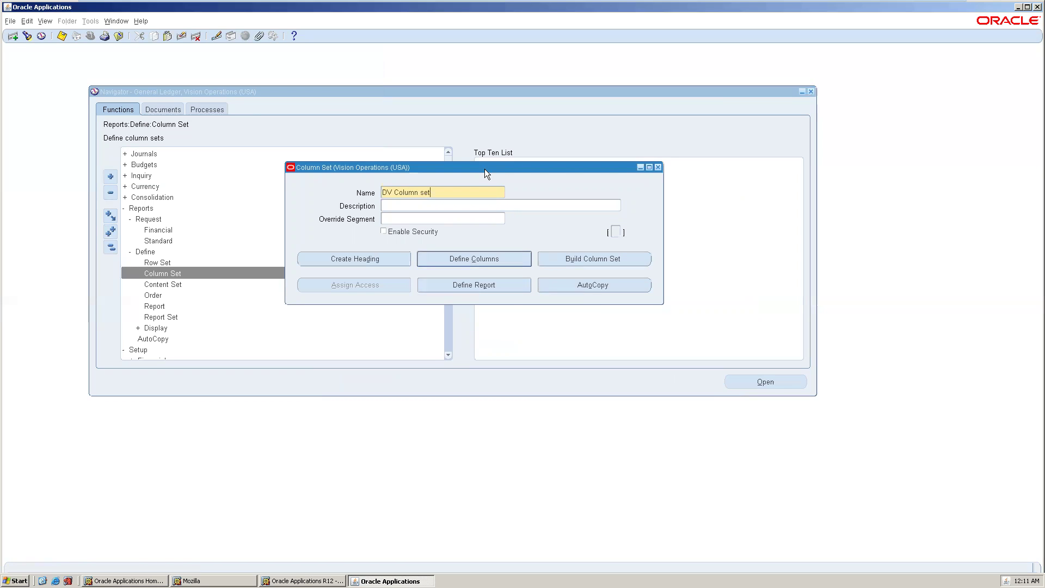
Step: Define the column set's first column with position 1 and sequence 1
{"action": "left_click", "coordinate": [473, 260]}
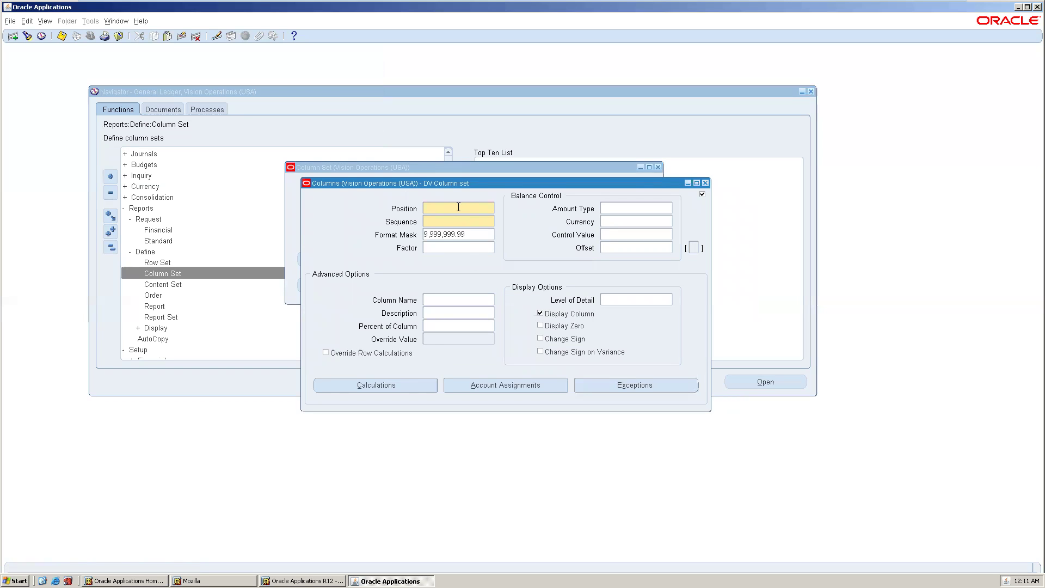
{"action": "type", "text": "1"}
{"action": "key", "text": "Tab"}
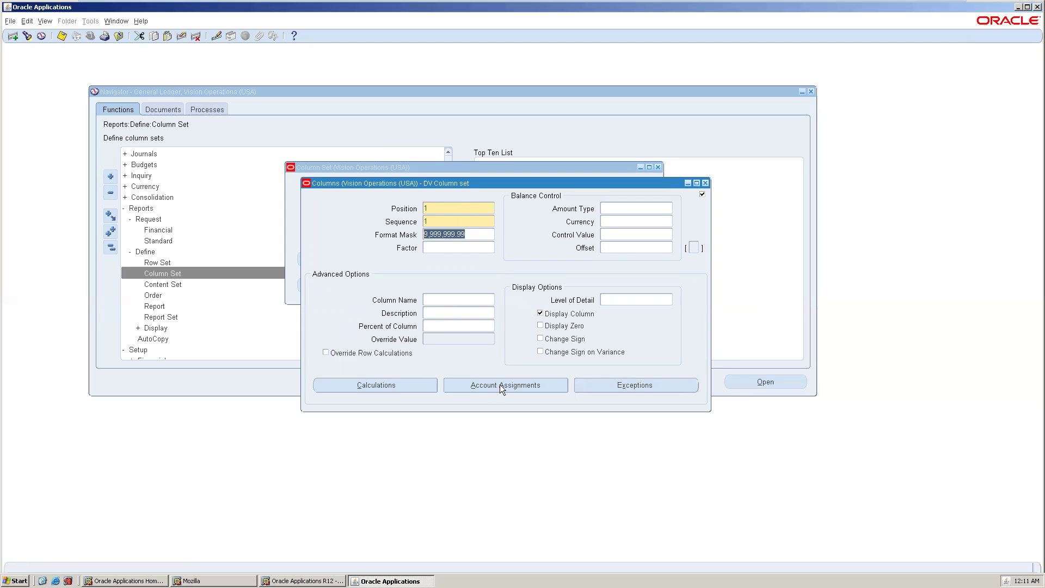
Step: Add a calculation line with sequence 1 to the first column and save the column set
{"action": "left_click", "coordinate": [423, 384]}
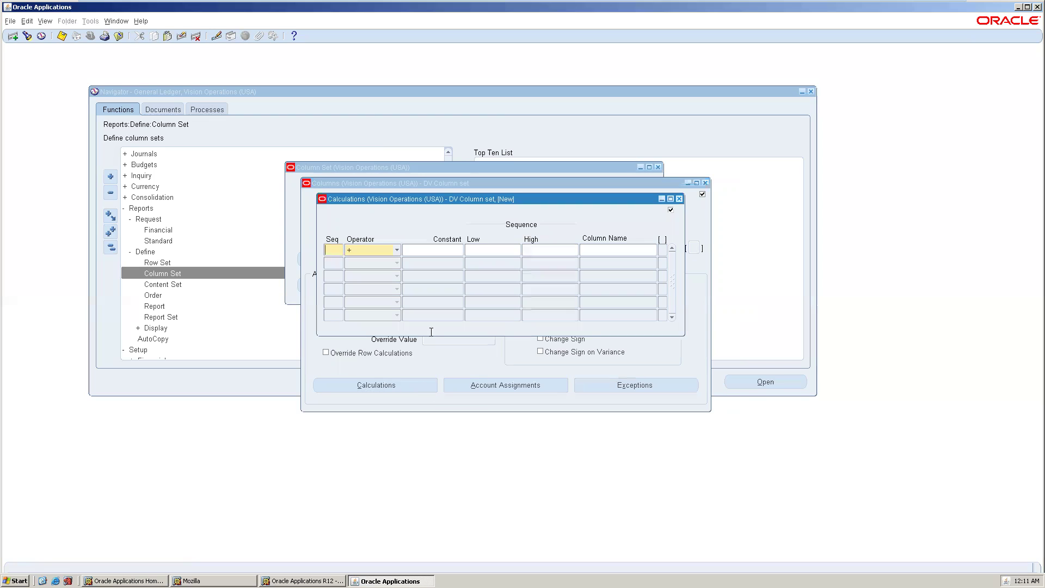
{"action": "type", "text": "1"}
{"action": "left_click", "coordinate": [678, 198]}
{"action": "key", "text": "ctrl+s"}
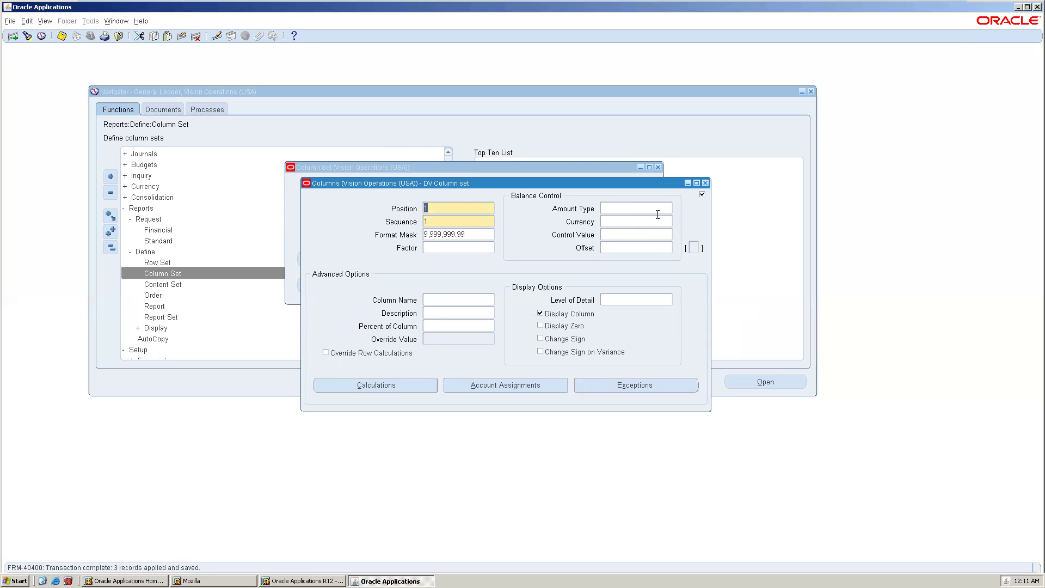
Step: Add a second column with position 2 and sequence 2, and save it
{"action": "key", "text": "Down"}
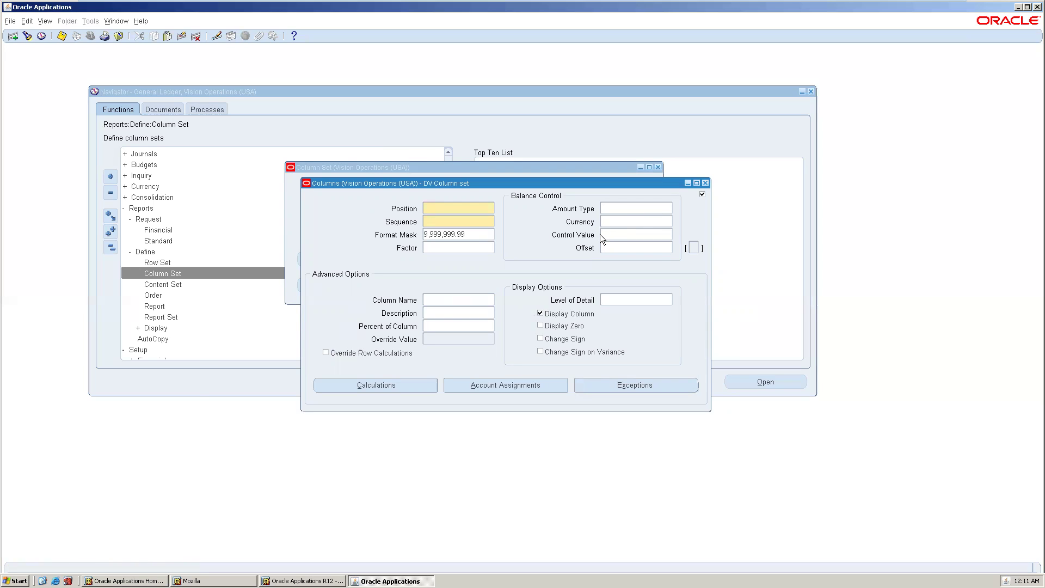
{"action": "type", "text": "22"}
{"action": "key", "text": "BackSpace"}
{"action": "type", "text": "FEB"}
{"action": "left_click", "coordinate": [446, 208]}
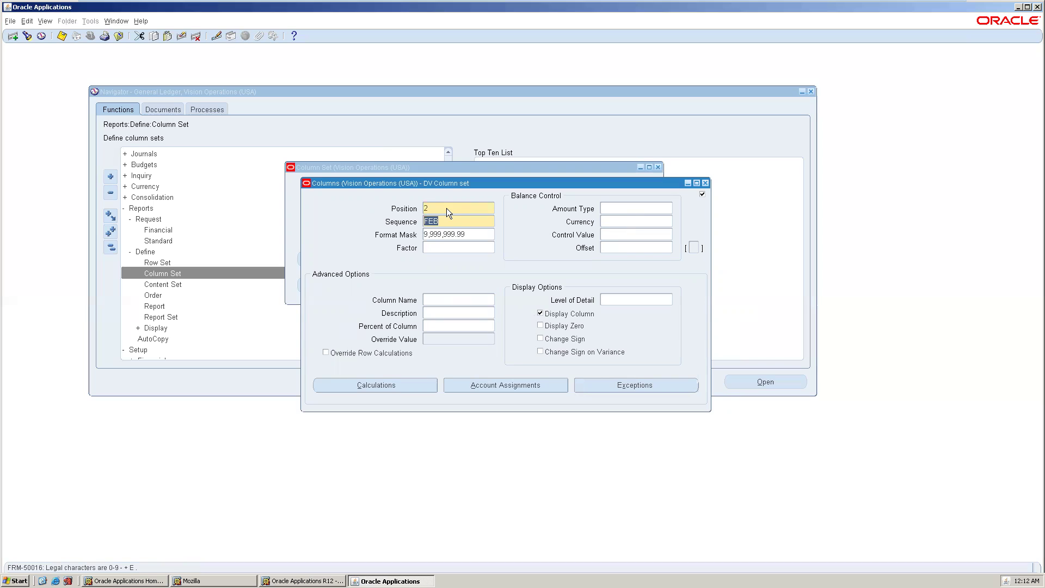
{"action": "type", "text": "2"}
{"action": "key", "text": "Tab"}
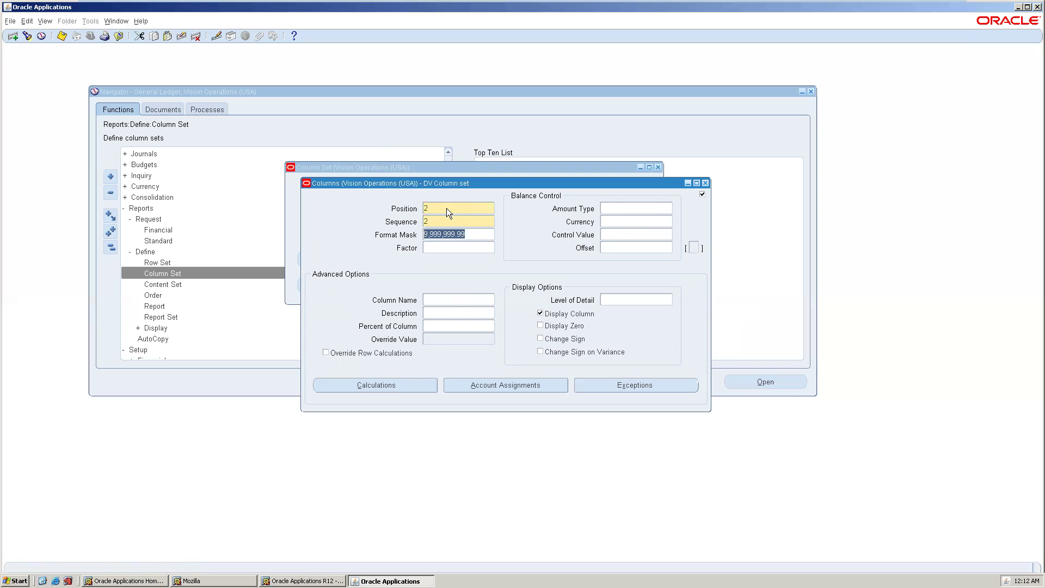
{"action": "key", "text": "ctrl+s"}
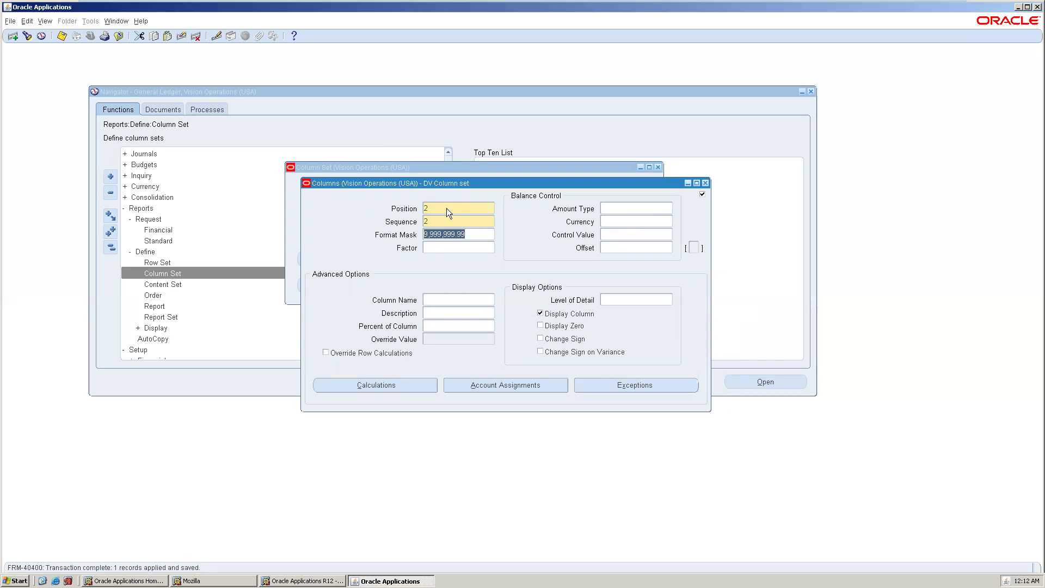
Step: Name the second column "FEB", save it, and close the column definitions
{"action": "left_click", "coordinate": [429, 299]}
{"action": "type", "text": "FEB"}
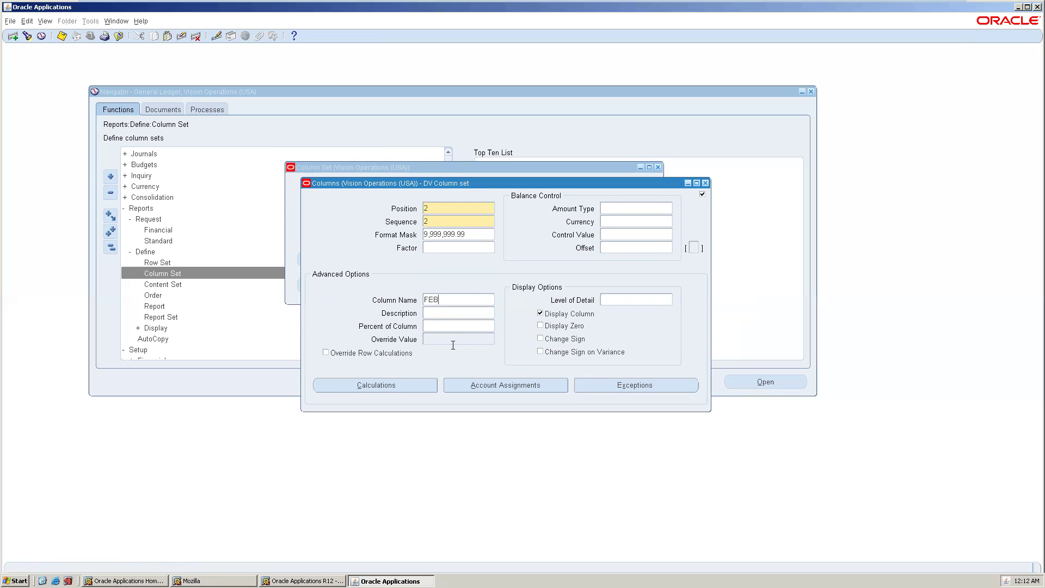
{"action": "key", "text": "ctrl+s"}
{"action": "left_click", "coordinate": [706, 183]}
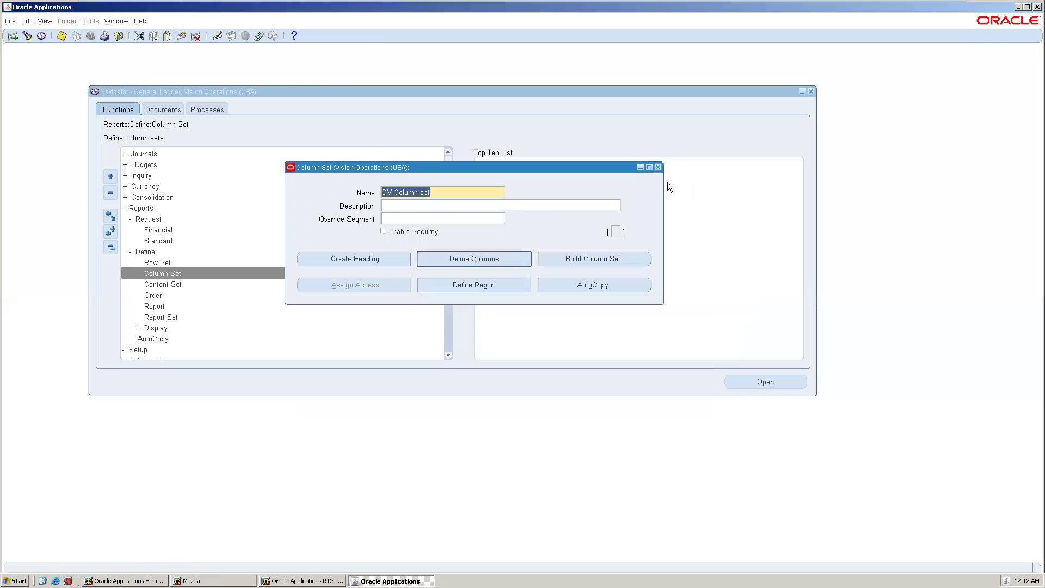
Step: Start a financial report definition from the column set, named "DV Report" with the title "DV Expense report"
{"action": "left_click", "coordinate": [485, 283]}
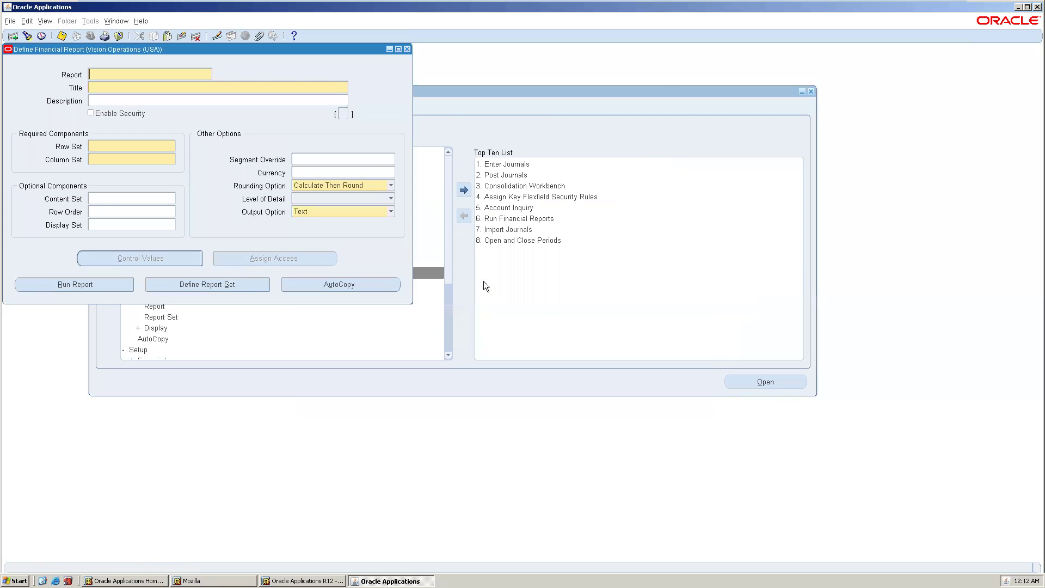
{"action": "left_click_drag", "start_coordinate": [227, 50], "coordinate": [502, 188]}
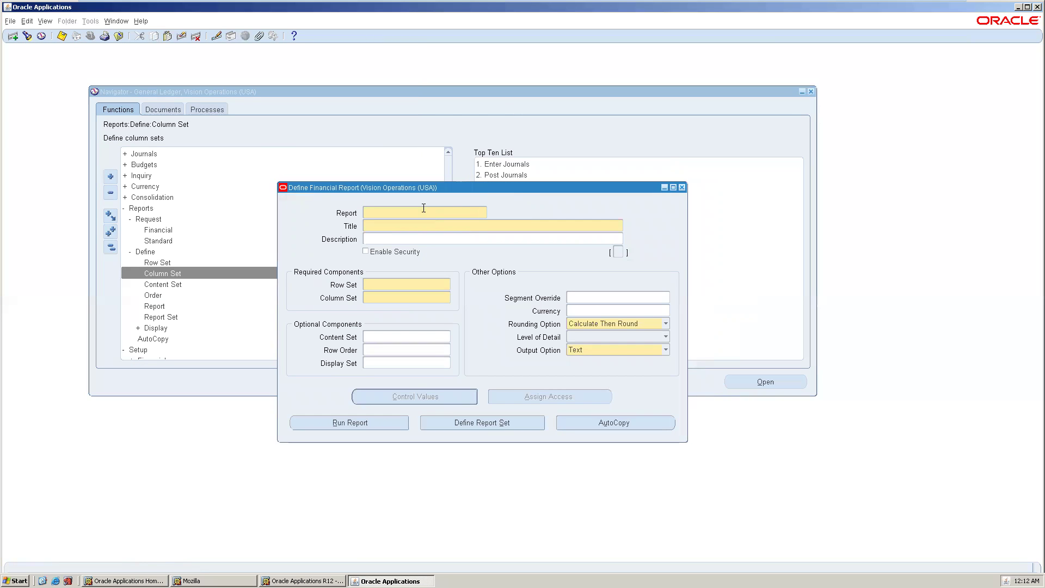
{"action": "type", "text": "D"}
{"action": "type", "text": "V Re"}
{"action": "type", "text": "port"}
{"action": "type", "text": "DV "}
{"action": "type", "text": "Expe"}
Step: Set the report's required components to the row set "DV Row set" and the column set "DV Column set"
{"action": "left_click", "coordinate": [426, 285]}
{"action": "type", "text": "dv"}
{"action": "key", "text": "Tab"}
{"action": "type", "text": "dv"}
{"action": "key", "text": "Tab"}
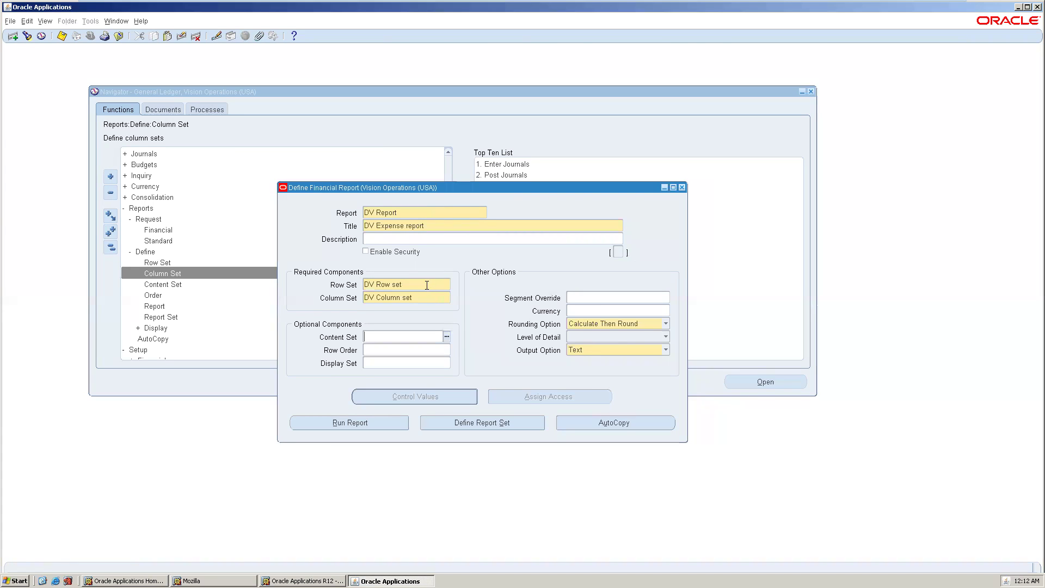
Step: Save the DV Report definition and bring up its run parameters
{"action": "left_click", "coordinate": [375, 421]}
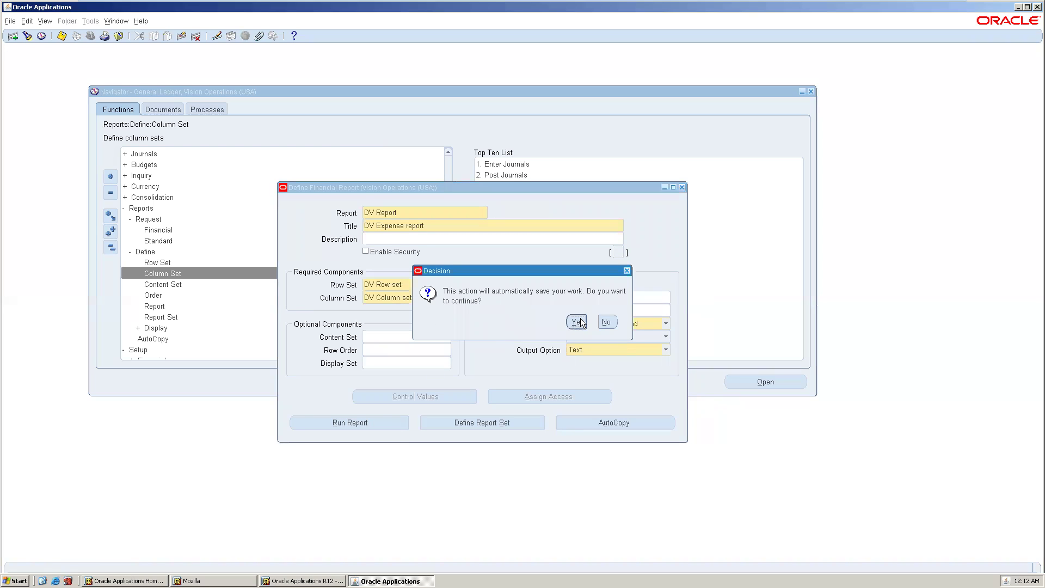
{"action": "left_click", "coordinate": [578, 321]}
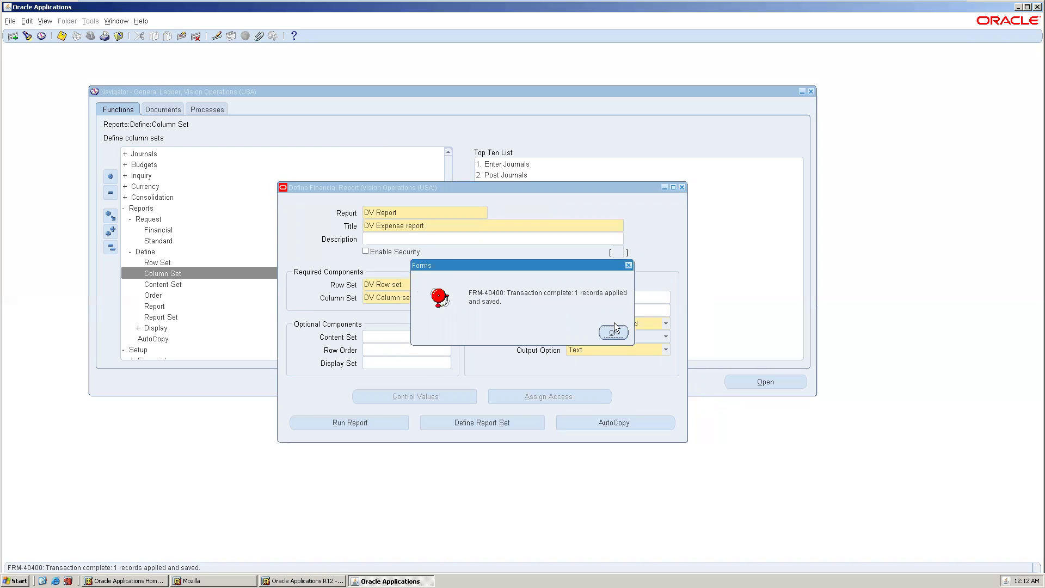
{"action": "left_click", "coordinate": [614, 332]}
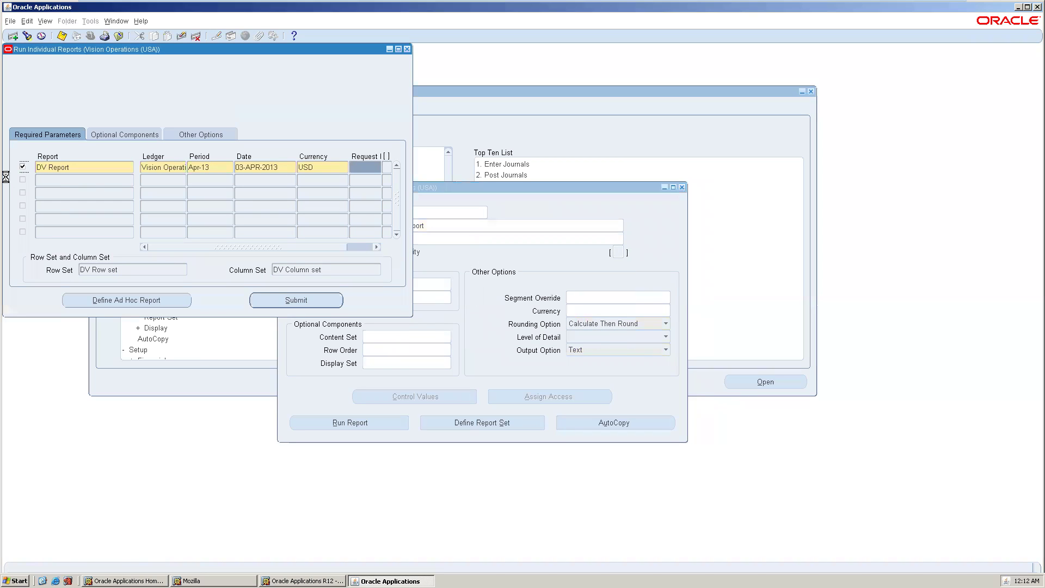
Step: Set the run period of DV Report to Dec-12 and submit the report
{"action": "left_click", "coordinate": [207, 169]}
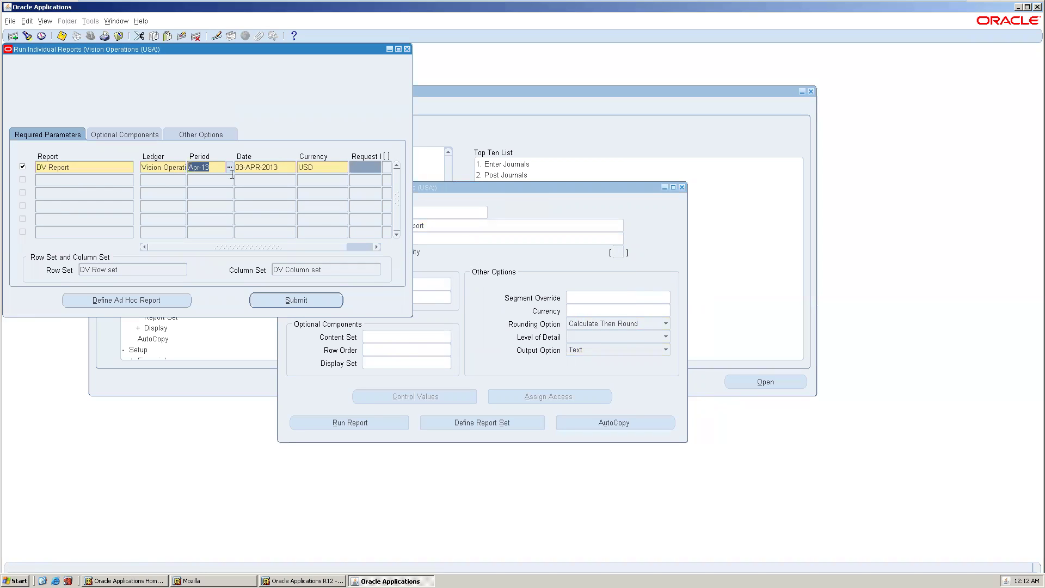
{"action": "type", "text": "dec-12"}
{"action": "key", "text": "Tab"}
{"action": "key", "text": "ctrl+s"}
{"action": "left_click", "coordinate": [319, 303]}
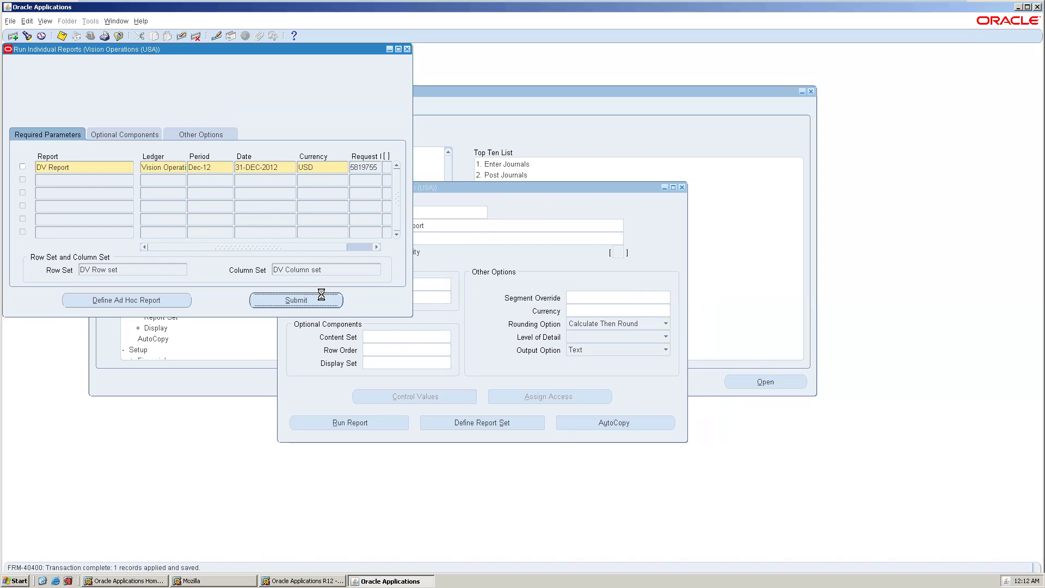
{"action": "left_click", "coordinate": [599, 320]}
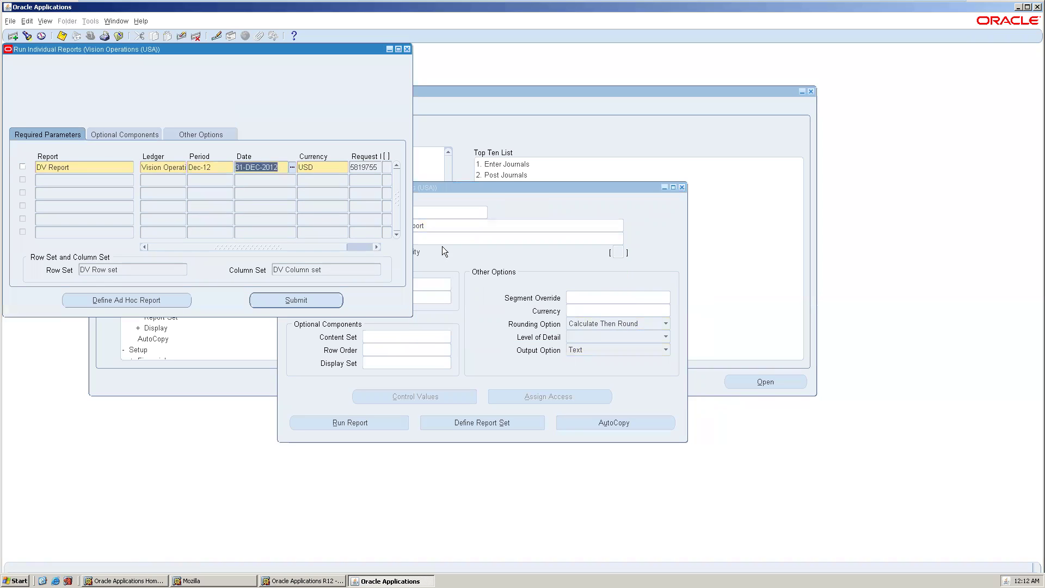
Step: Mark DV Report for running again, resubmit it, and close the run and report definition windows
{"action": "left_click", "coordinate": [23, 166]}
{"action": "left_click", "coordinate": [283, 304]}
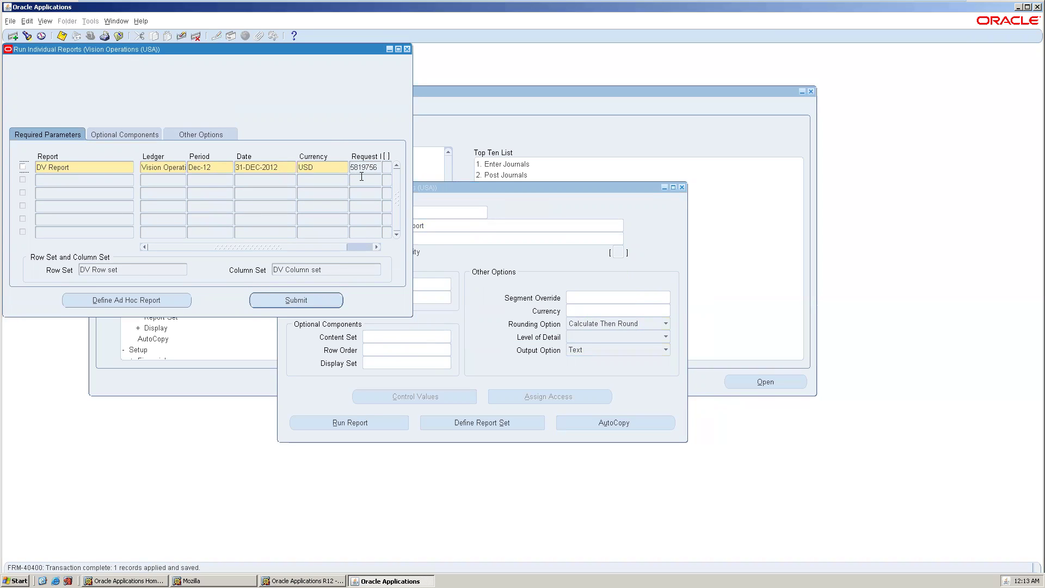
{"action": "left_click", "coordinate": [407, 49]}
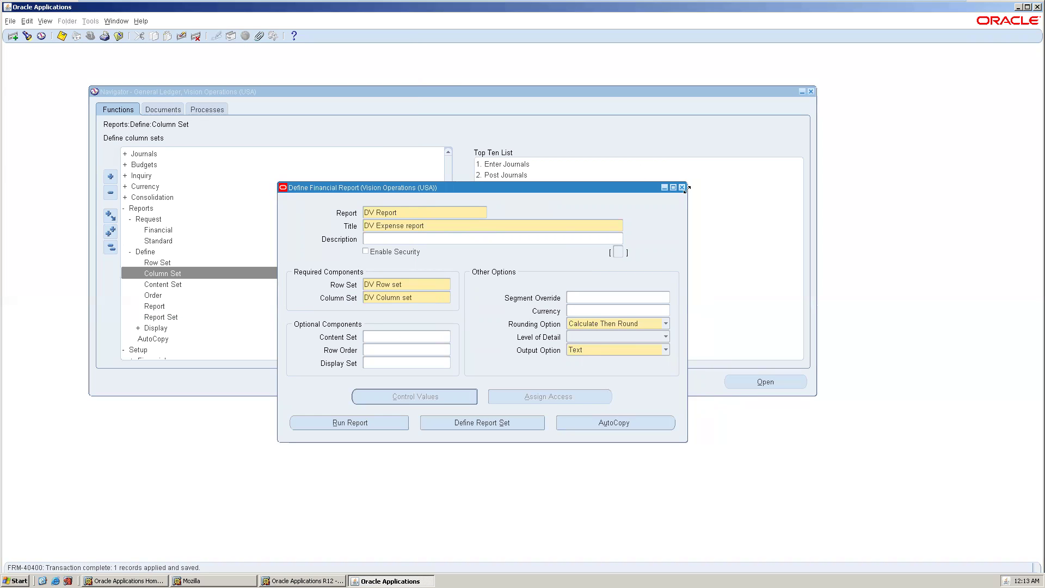
{"action": "left_click", "coordinate": [682, 187]}
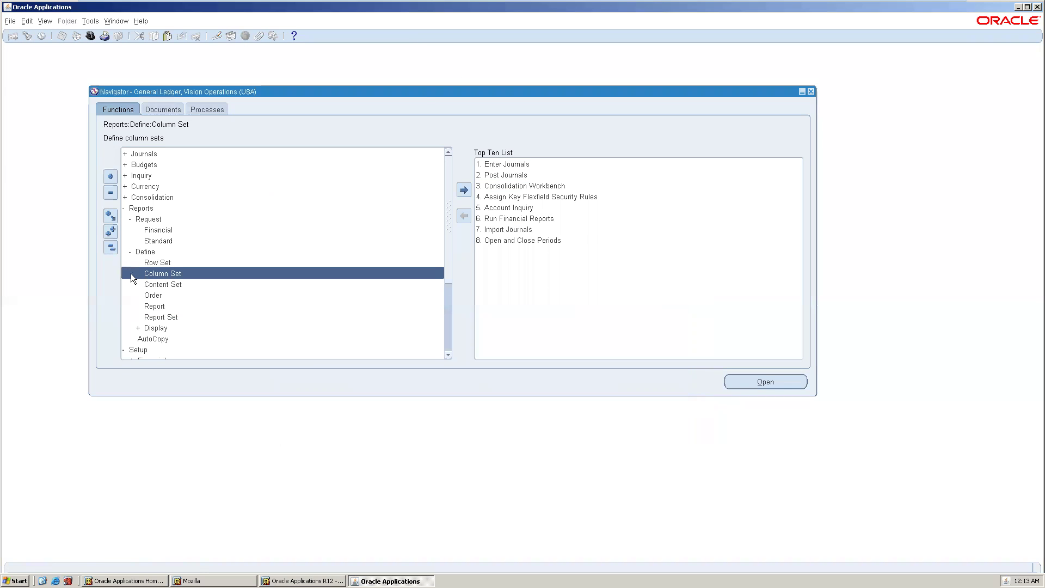
Step: Collapse the function list and find all accounting periods of the Vision Operations (USA) ledger in the Open/Close function
{"action": "left_click", "coordinate": [111, 247]}
{"action": "double_click", "coordinate": [145, 222]}
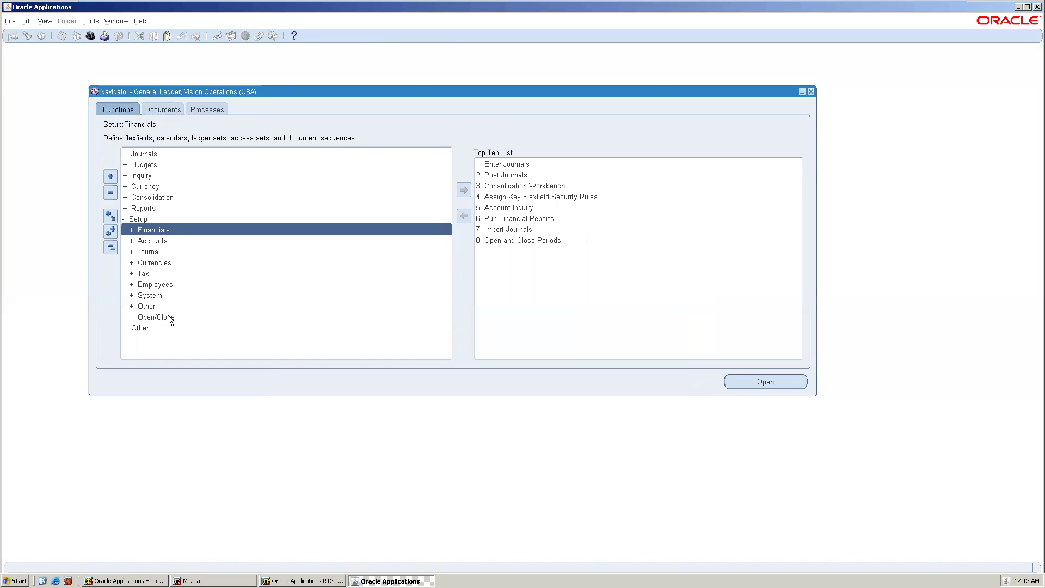
{"action": "double_click", "coordinate": [158, 317]}
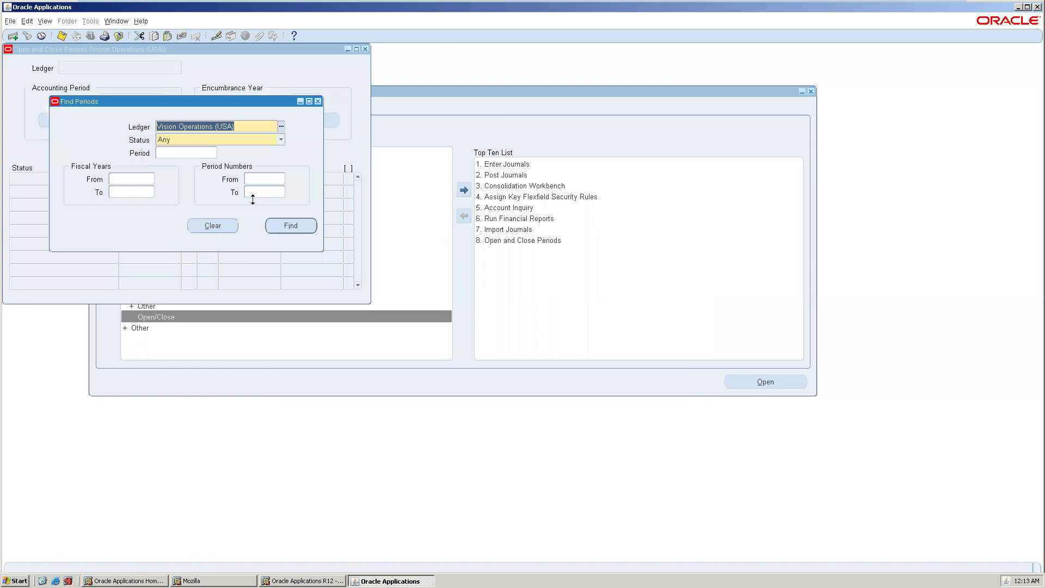
{"action": "left_click", "coordinate": [284, 225]}
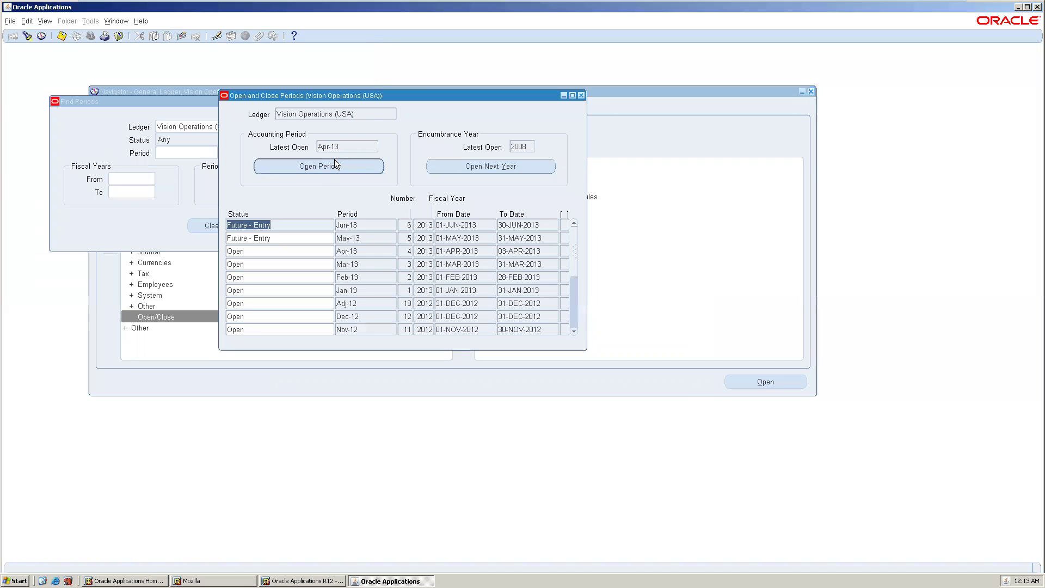
Step: Open the accounting period May-13 as the target period and close the period windows
{"action": "left_click", "coordinate": [331, 164]}
{"action": "left_click", "coordinate": [149, 122]}
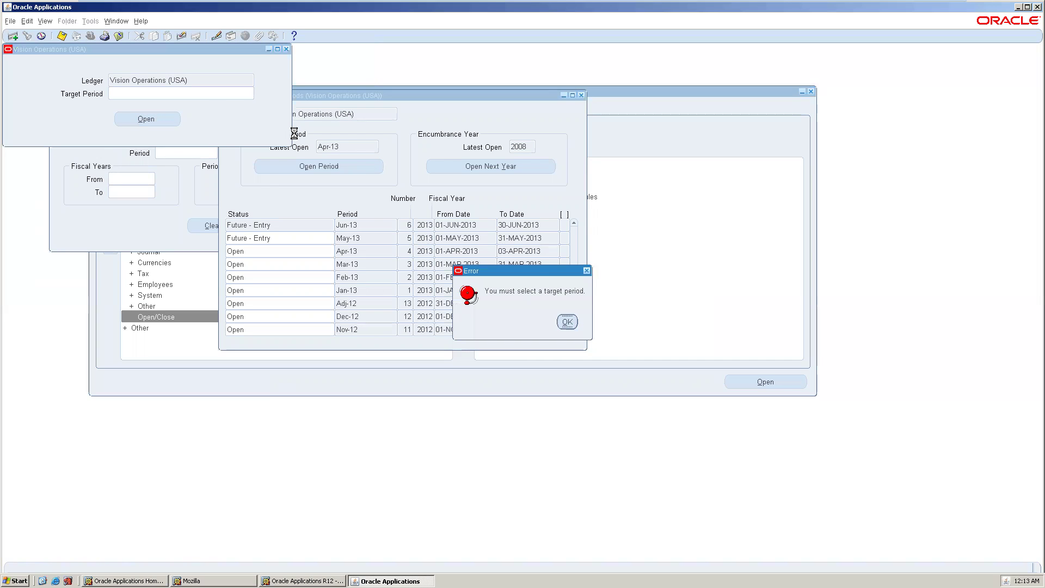
{"action": "key", "text": "Return"}
{"action": "left_click", "coordinate": [249, 95]}
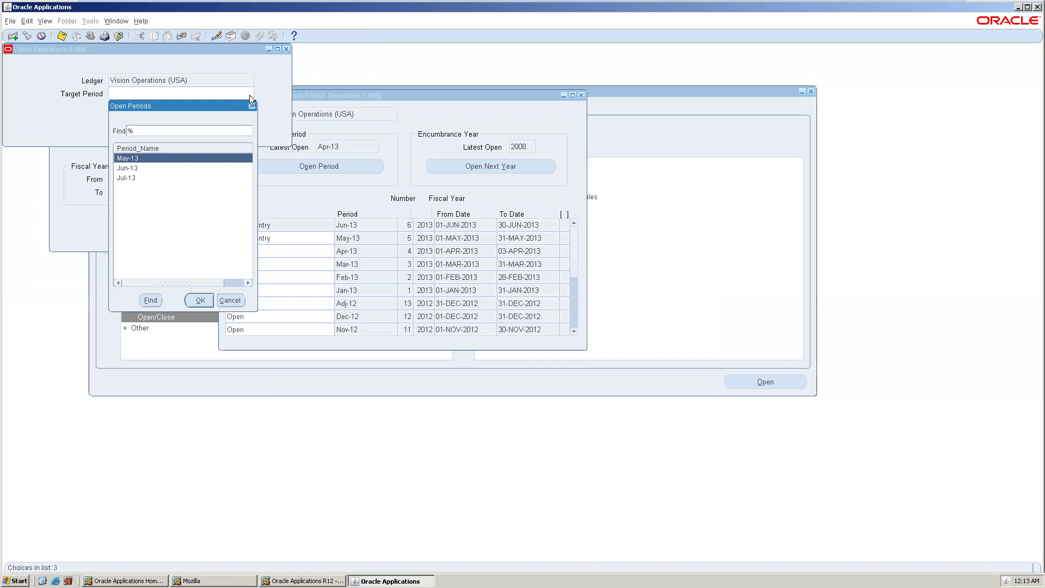
{"action": "double_click", "coordinate": [136, 156]}
{"action": "left_click", "coordinate": [143, 118]}
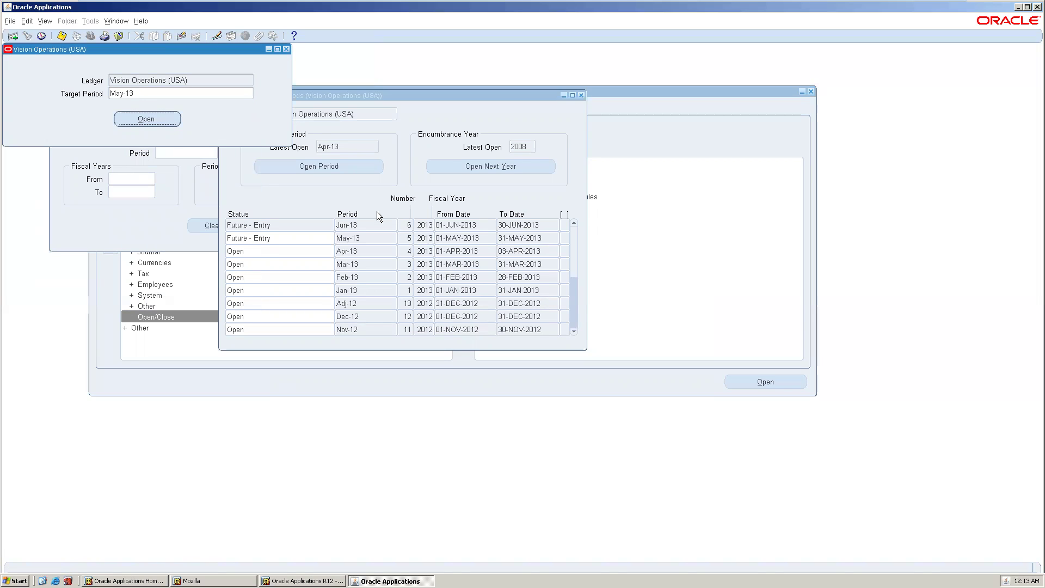
{"action": "left_click", "coordinate": [563, 321]}
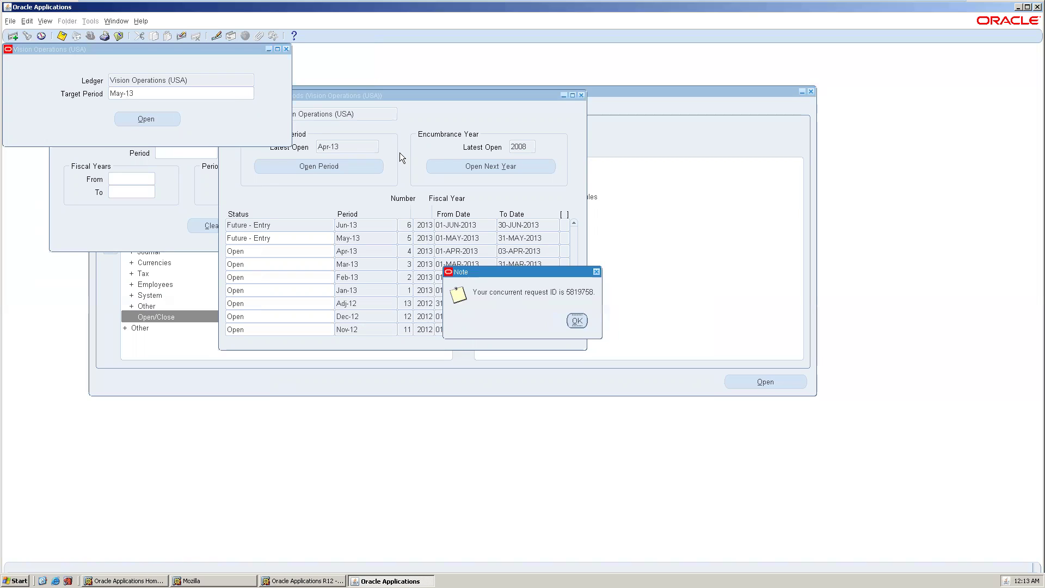
{"action": "left_click", "coordinate": [578, 323]}
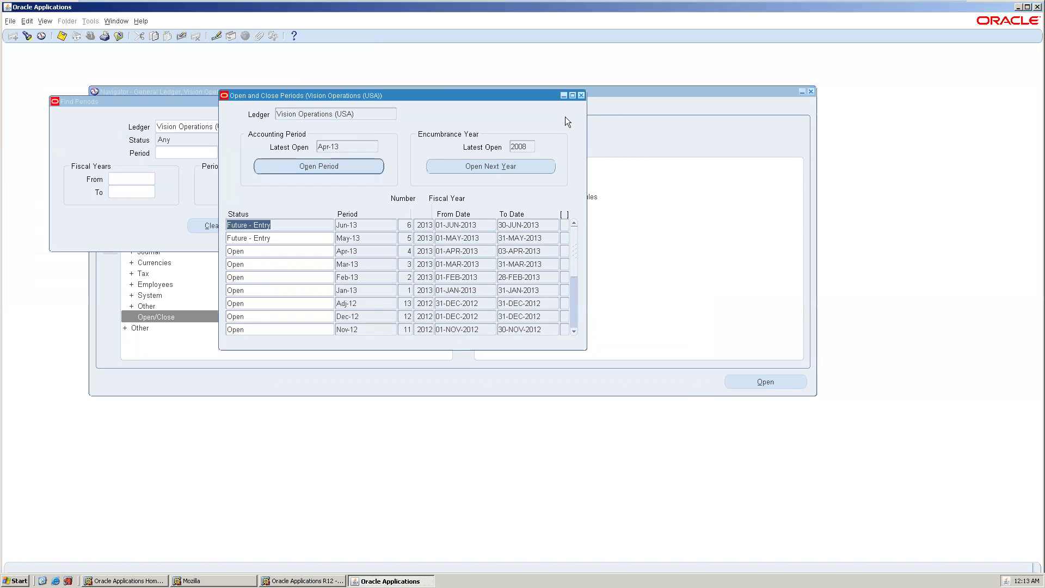
{"action": "left_click", "coordinate": [582, 95]}
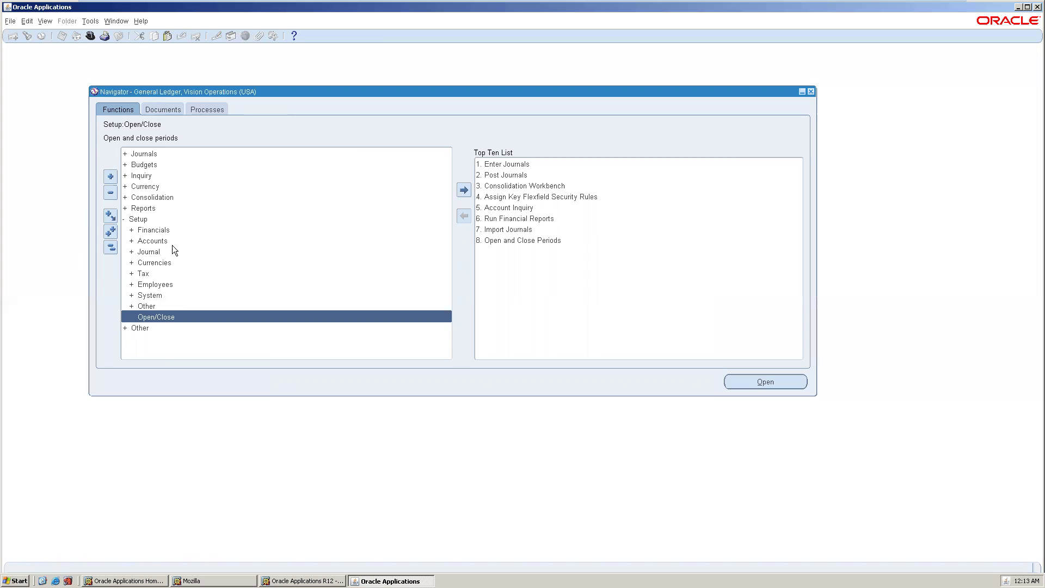
Step: Open the accounting calendar definition from the financials setup functions
{"action": "left_click", "coordinate": [165, 211]}
{"action": "double_click", "coordinate": [158, 219]}
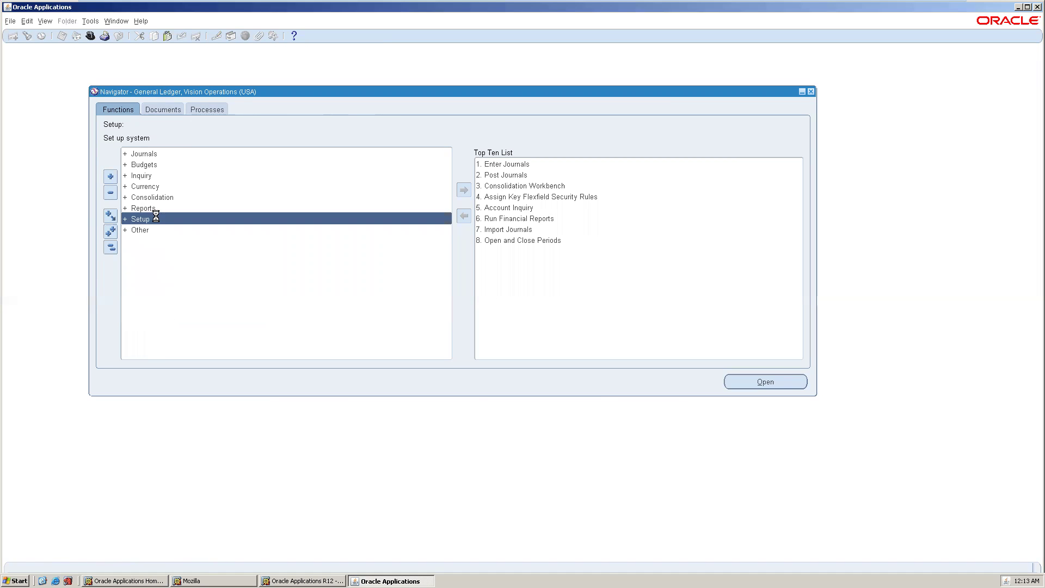
{"action": "double_click", "coordinate": [157, 217]}
{"action": "double_click", "coordinate": [165, 229]}
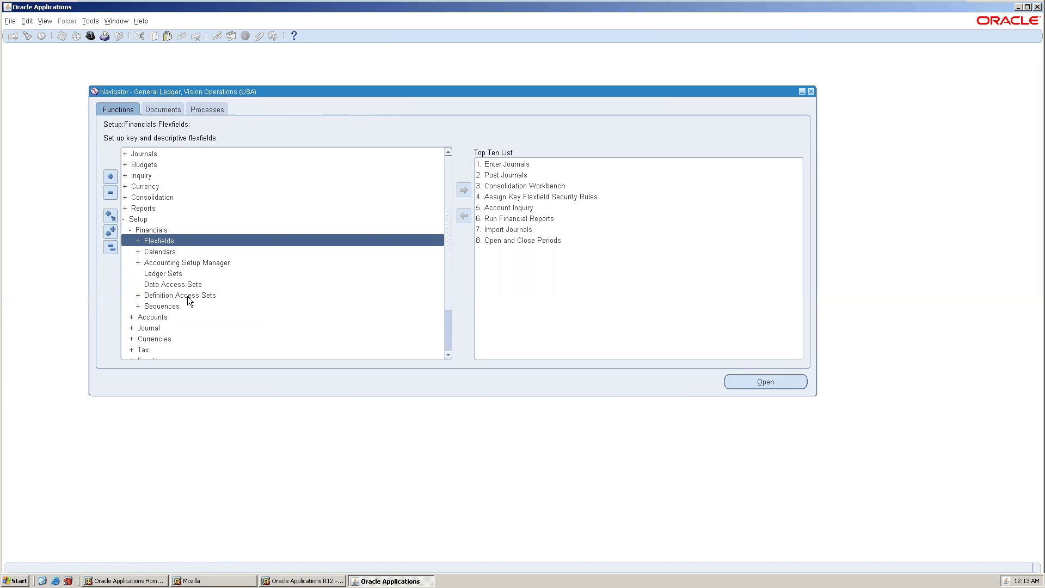
{"action": "double_click", "coordinate": [169, 251]}
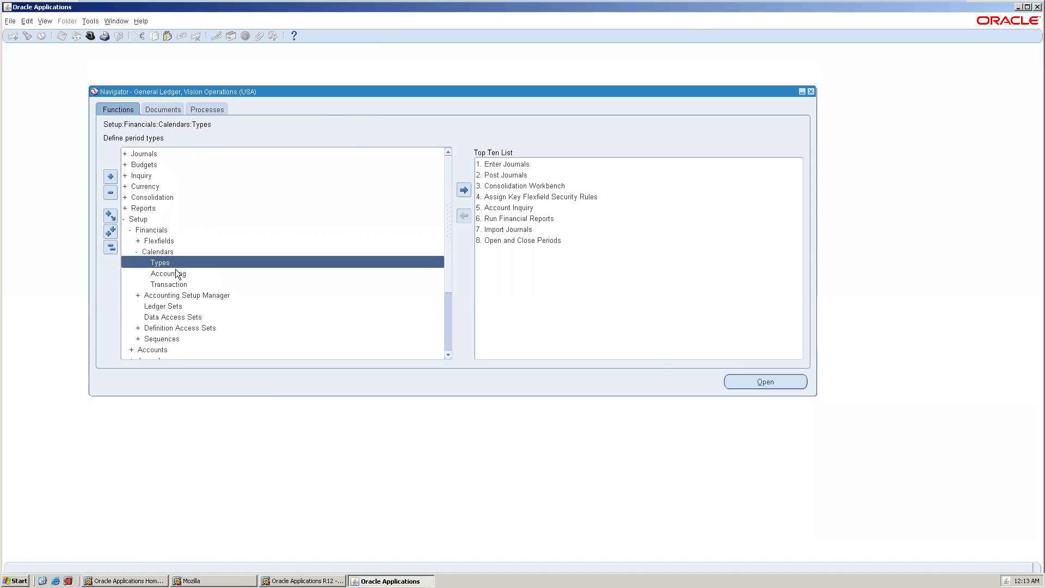
{"action": "double_click", "coordinate": [182, 274]}
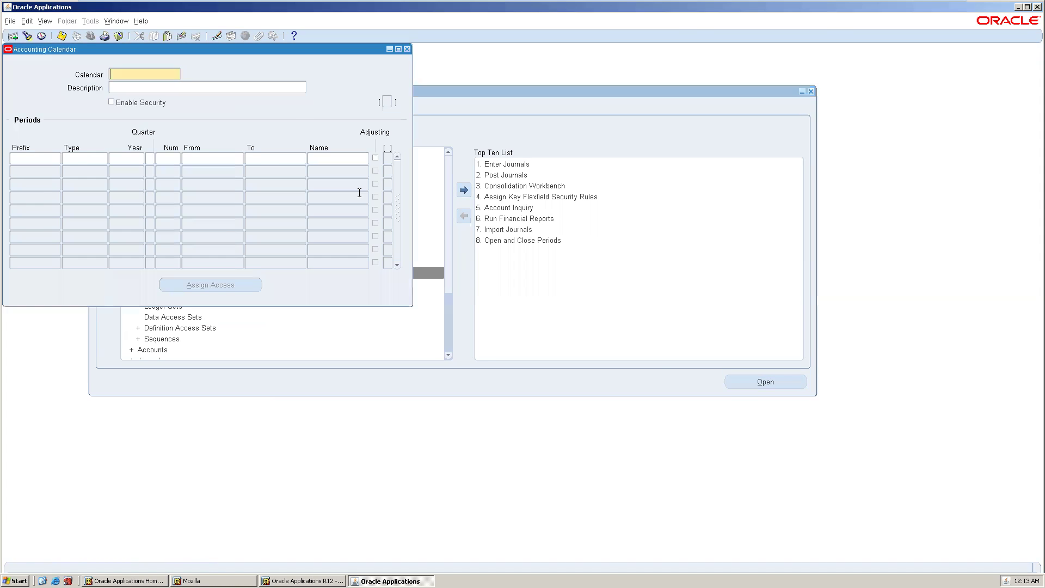
Step: Move the calendar window clear of the function list and query the existing calendars to reach the "Accounting" calendar
{"action": "left_click_drag", "start_coordinate": [274, 63], "coordinate": [607, 102]}
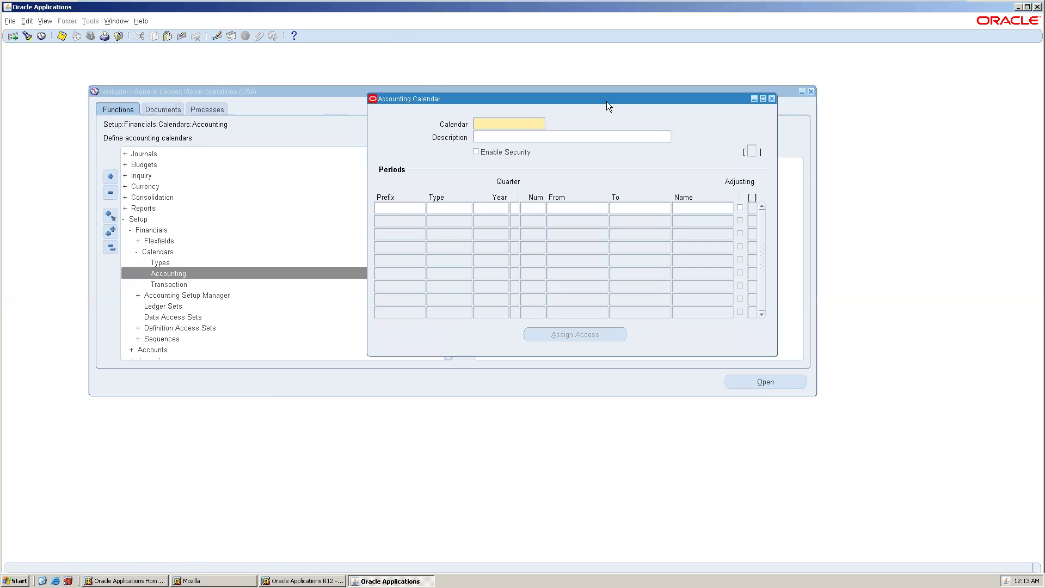
{"action": "key", "text": "F11"}
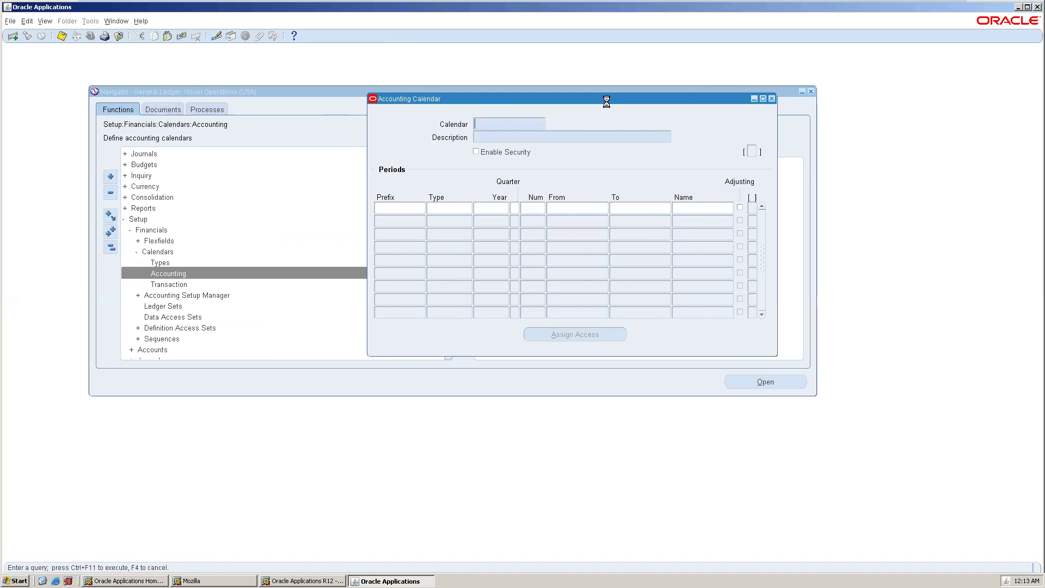
{"action": "key", "text": "ctrl+F11"}
{"action": "key", "text": "Down"}
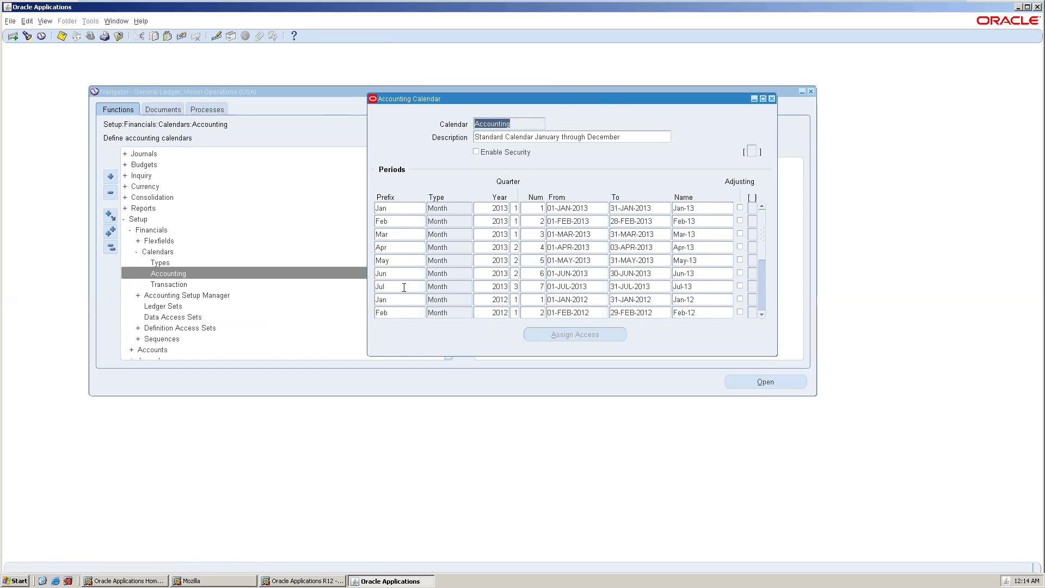
Step: Insert a period after Jan-13 with prefix Aug, type Month and year 2013
{"action": "left_click", "coordinate": [409, 208]}
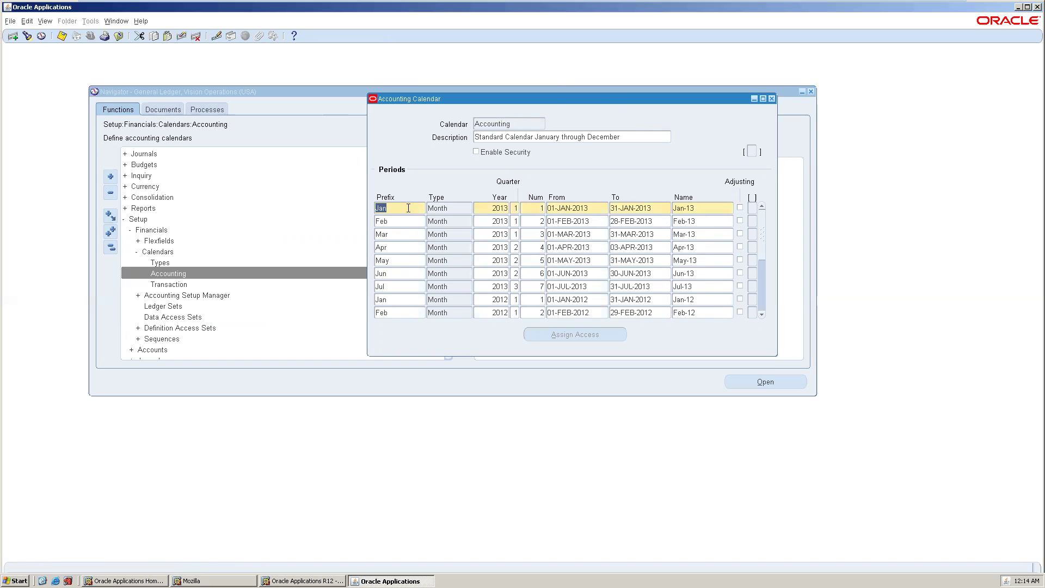
{"action": "key", "text": "ctrl+Down"}
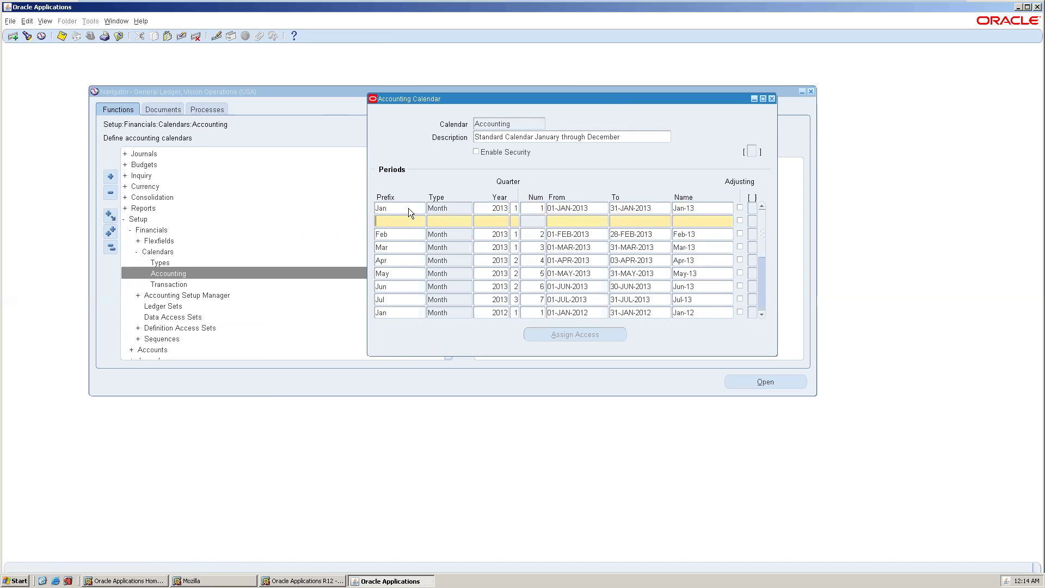
{"action": "type", "text": "Aug"}
{"action": "key", "text": "Tab"}
{"action": "type", "text": "Mon"}
{"action": "key", "text": "Tab"}
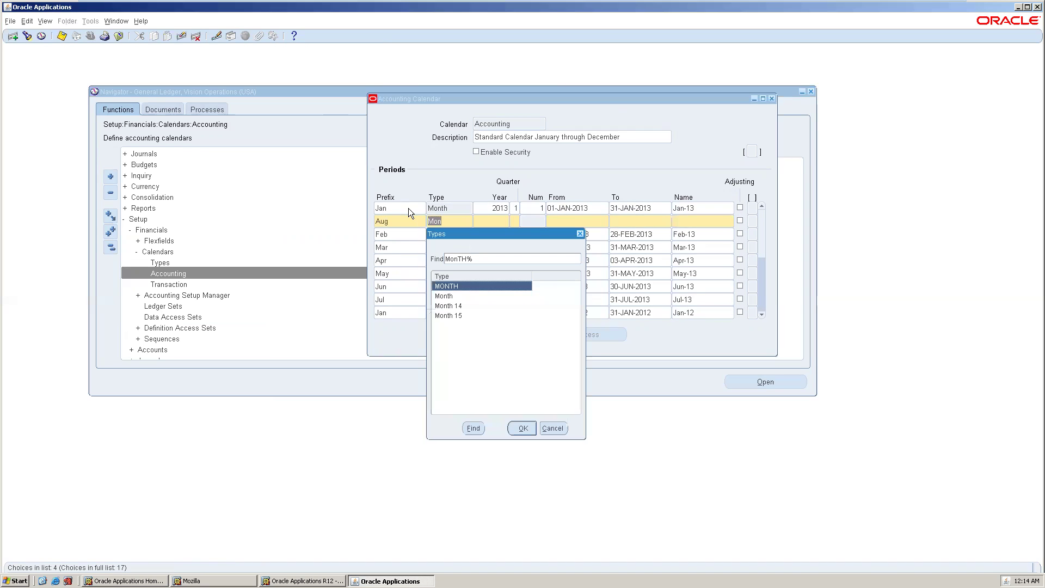
{"action": "double_click", "coordinate": [448, 296]}
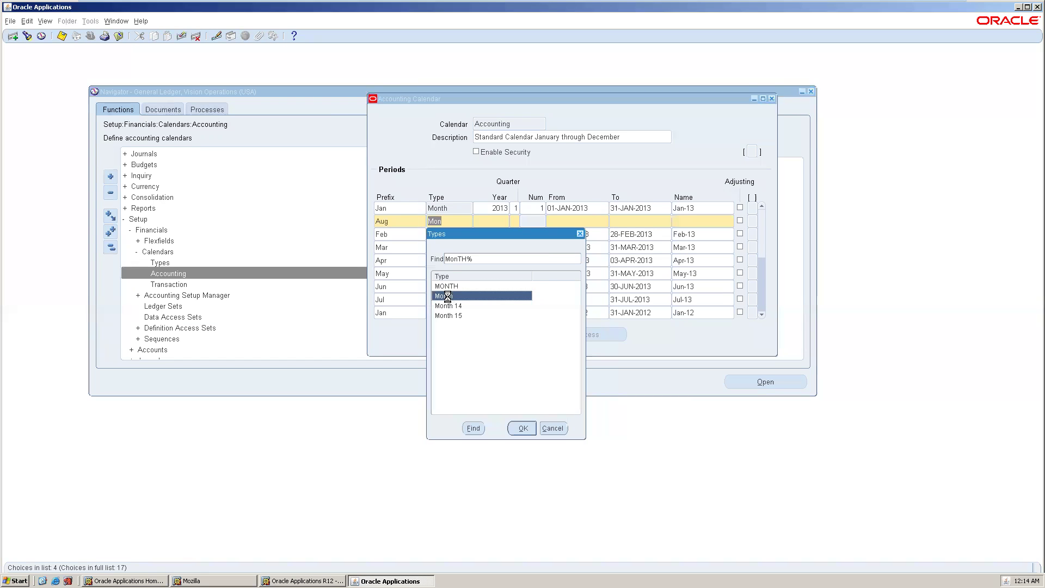
{"action": "type", "text": "2013"}
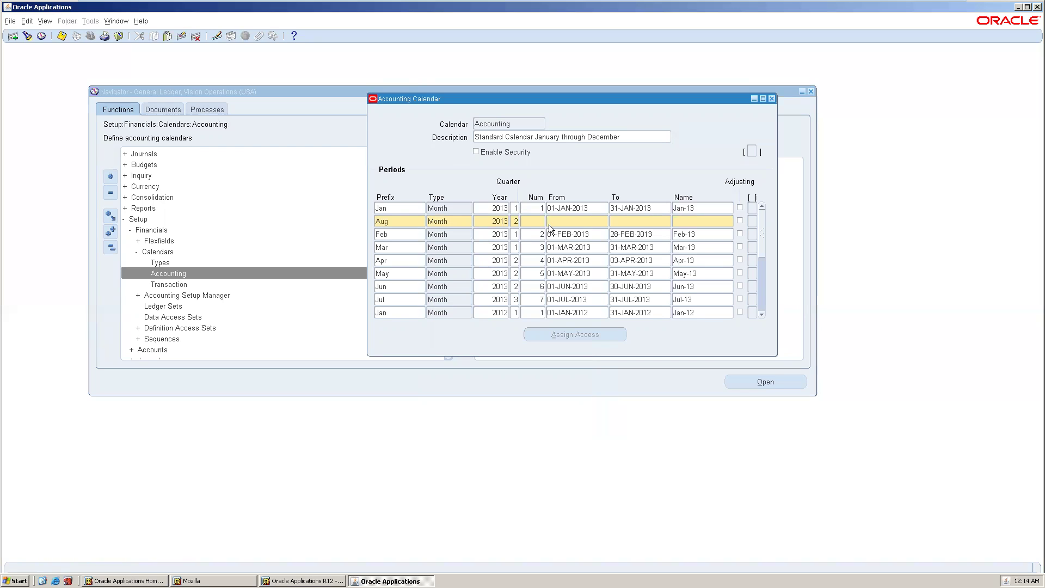
Step: Set the Aug period to quarter 3, number 8, running from 01-AUG-2013 to 31-AUG-2013
{"action": "key", "text": "shift+Tab"}
{"action": "type", "text": "3"}
{"action": "key", "text": "Tab"}
{"action": "key", "text": "Tab"}
{"action": "type", "text": "31-AUG-2013"}
{"action": "key", "text": "Tab"}
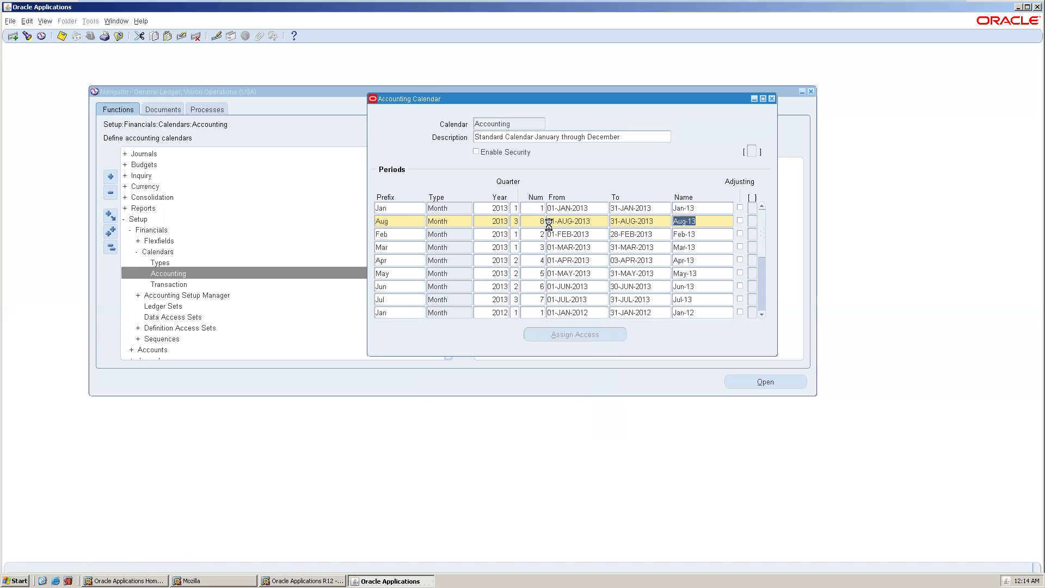
Step: Insert a period after Aug-13 with prefix Sep, type Month and year 2013
{"action": "double_click", "coordinate": [408, 218]}
{"action": "key", "text": "ctrl+Down"}
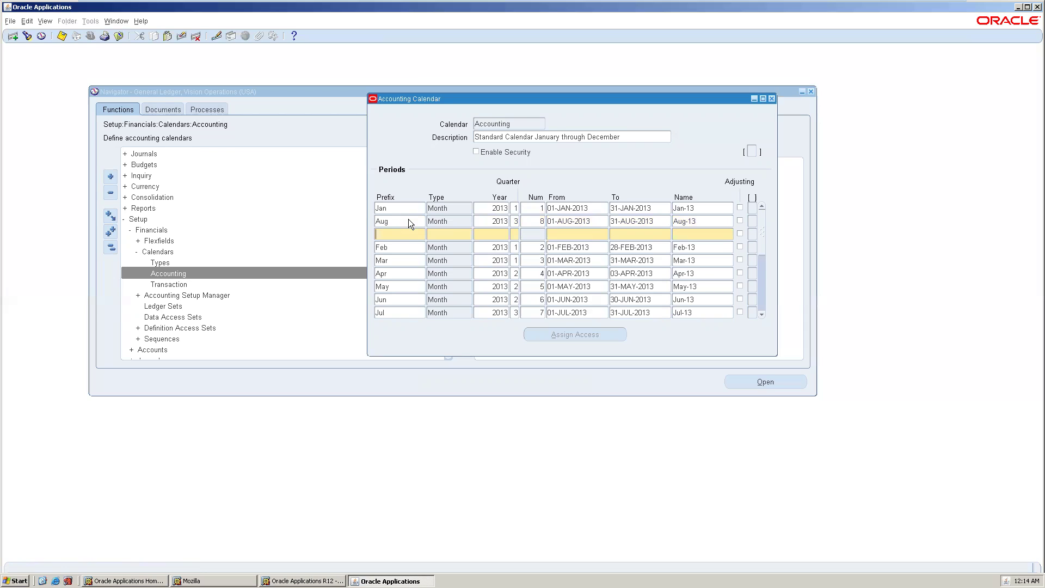
{"action": "key", "text": "Tab"}
{"action": "type", "text": "mo"}
{"action": "key", "text": "Tab"}
{"action": "double_click", "coordinate": [443, 309]}
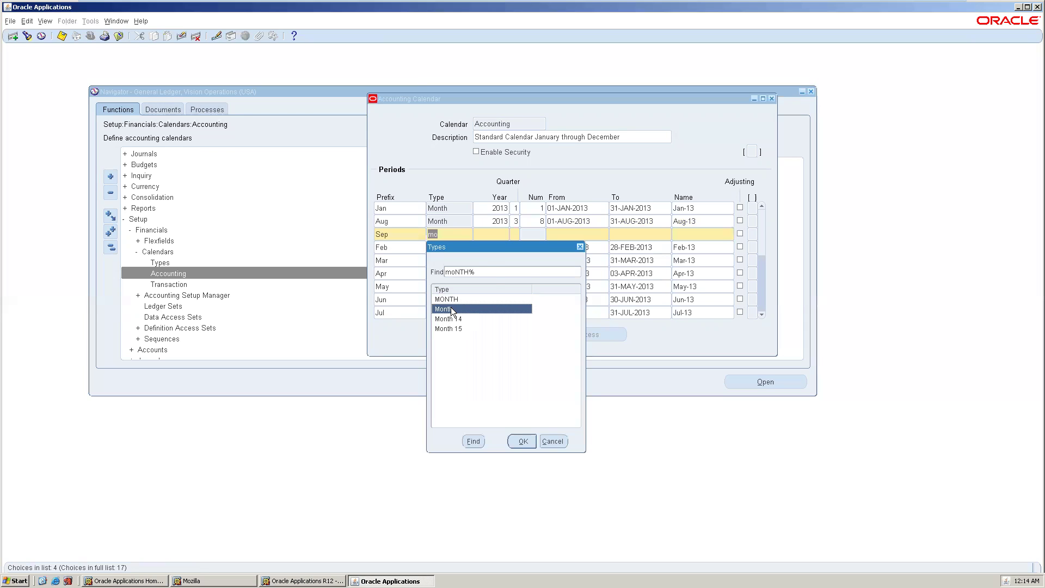
{"action": "type", "text": "2013"}
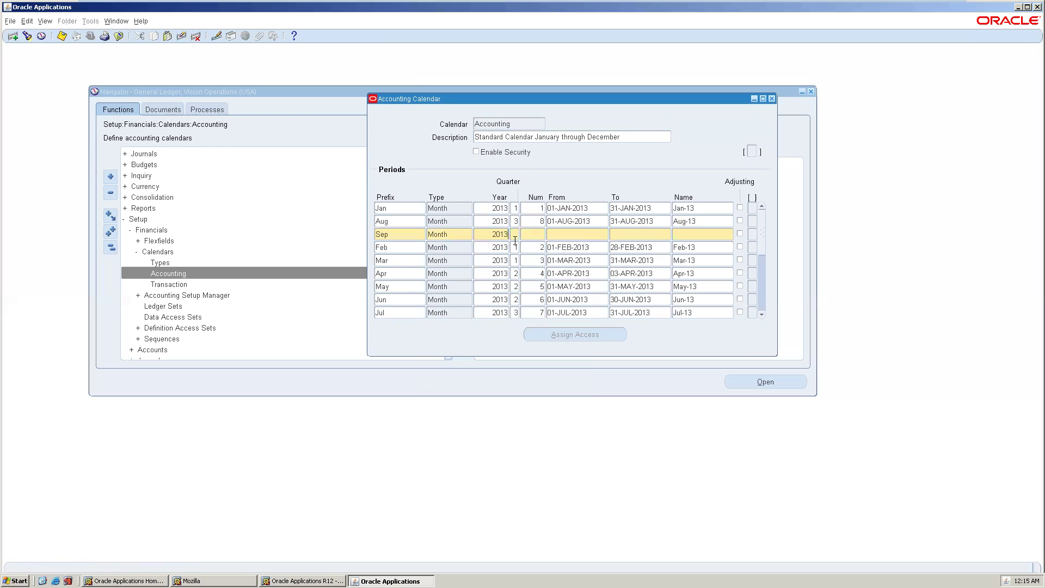
Step: Set the Sep period to quarter 3, number 9, from 01-SEP-2013 to 30-SEP-2013, and save the calendar
{"action": "key", "text": "Tab"}
{"action": "type", "text": "3"}
{"action": "type", "text": "9"}
{"action": "key", "text": "Tab"}
{"action": "type", "text": "01-SEP-2013"}
{"action": "key", "text": "Tab"}
{"action": "type", "text": "30SEP13"}
{"action": "key", "text": "Tab"}
{"action": "key", "text": "ctrl+s"}
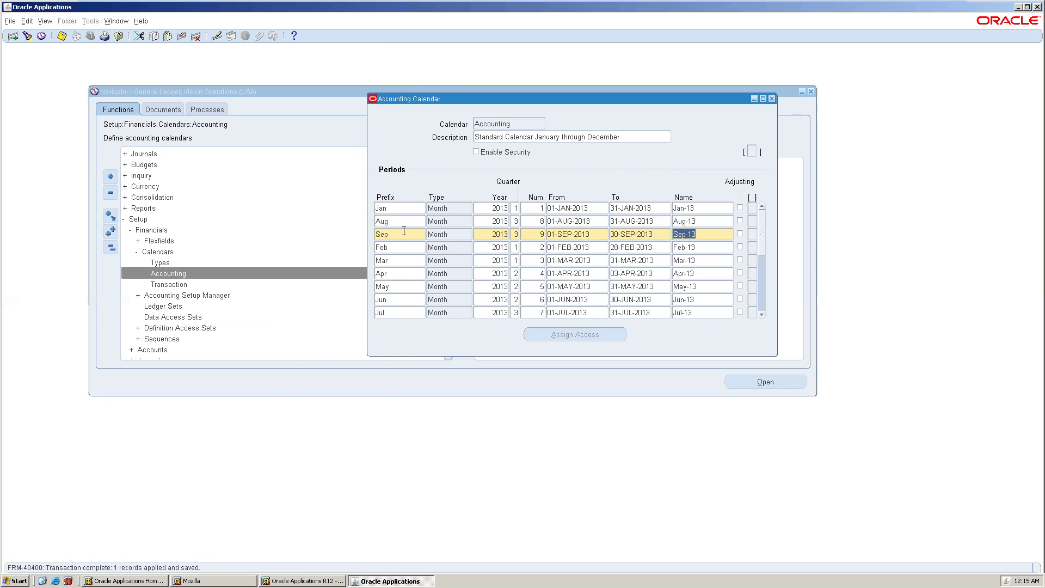
Step: Close the accounting calendar and bring up the target period prompt for Vision Operations (USA) under Setup Open/Close
{"action": "left_click", "coordinate": [476, 233]}
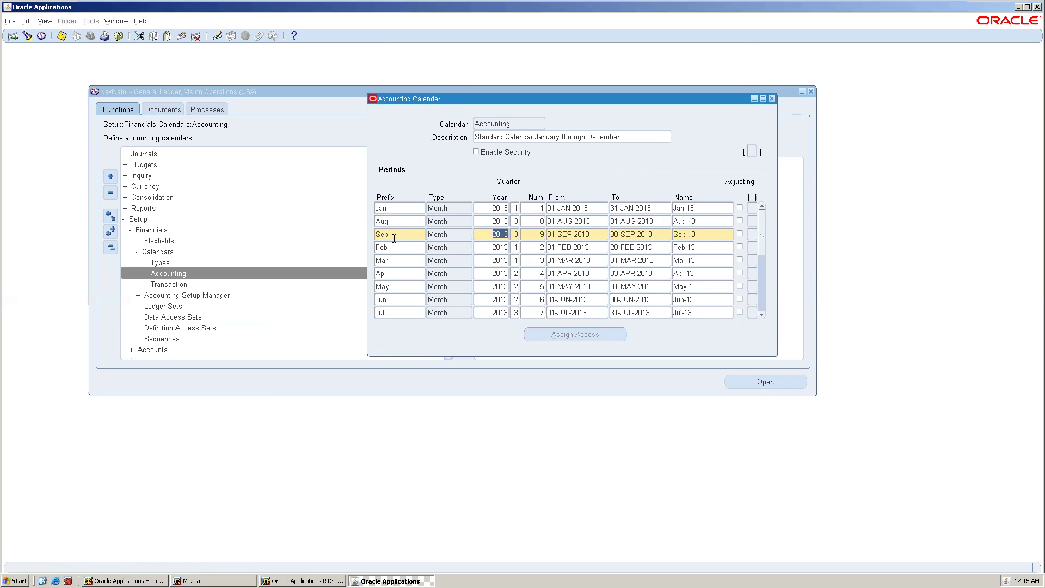
{"action": "left_click", "coordinate": [771, 99]}
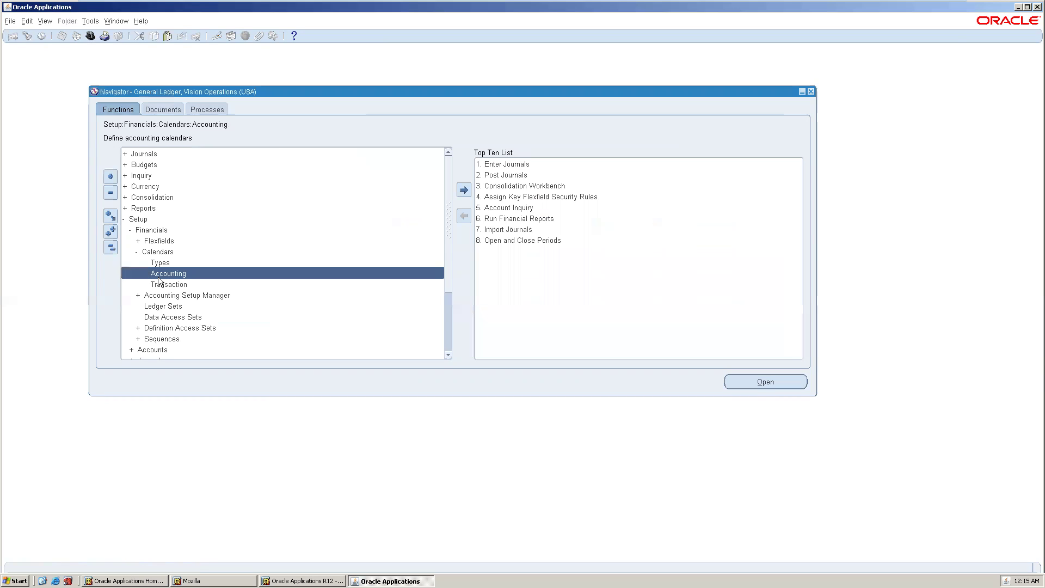
{"action": "left_click", "coordinate": [110, 247]}
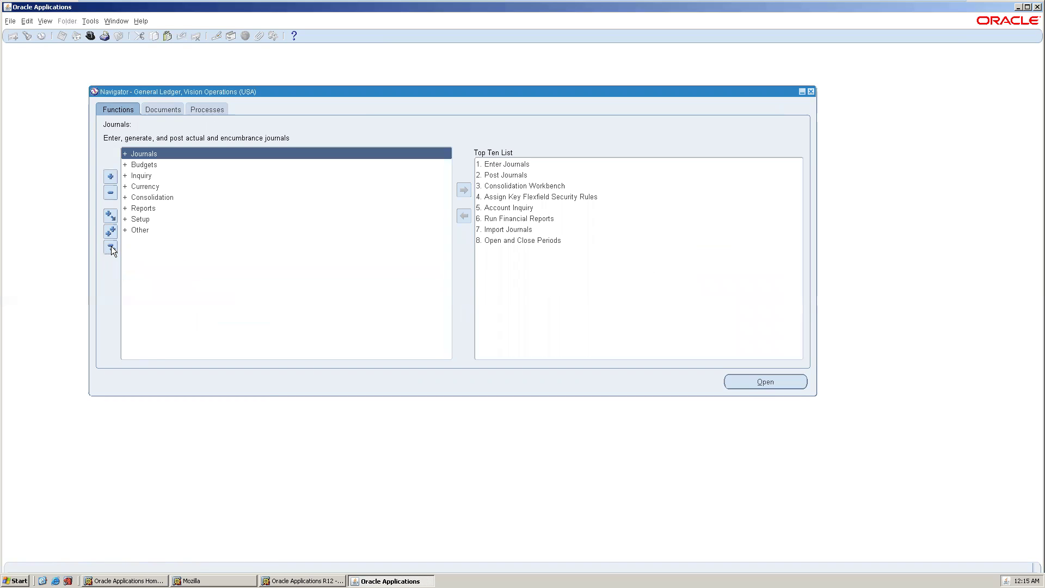
{"action": "double_click", "coordinate": [160, 219]}
{"action": "left_click", "coordinate": [172, 316]}
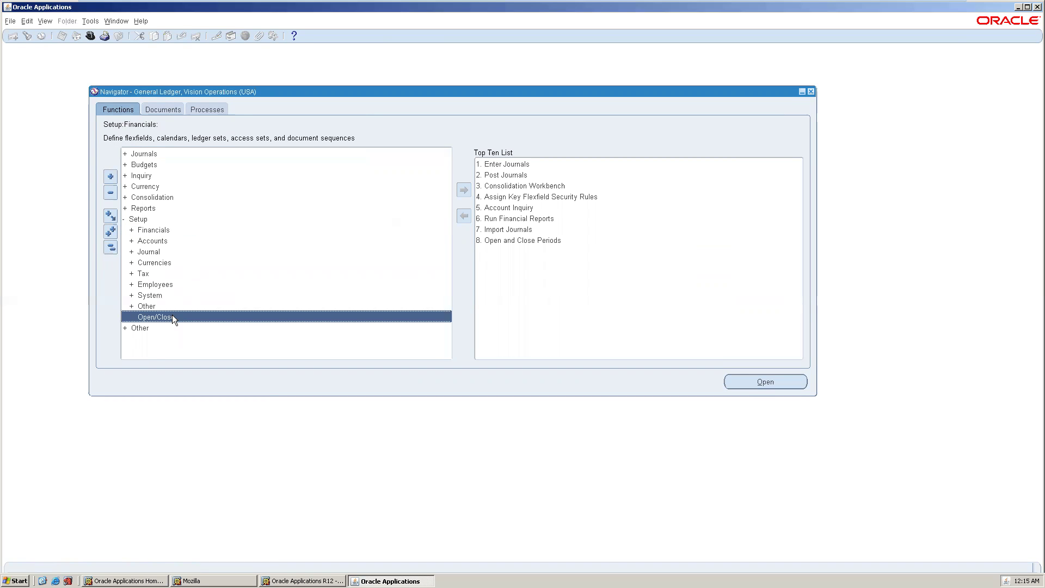
{"action": "left_click", "coordinate": [313, 229]}
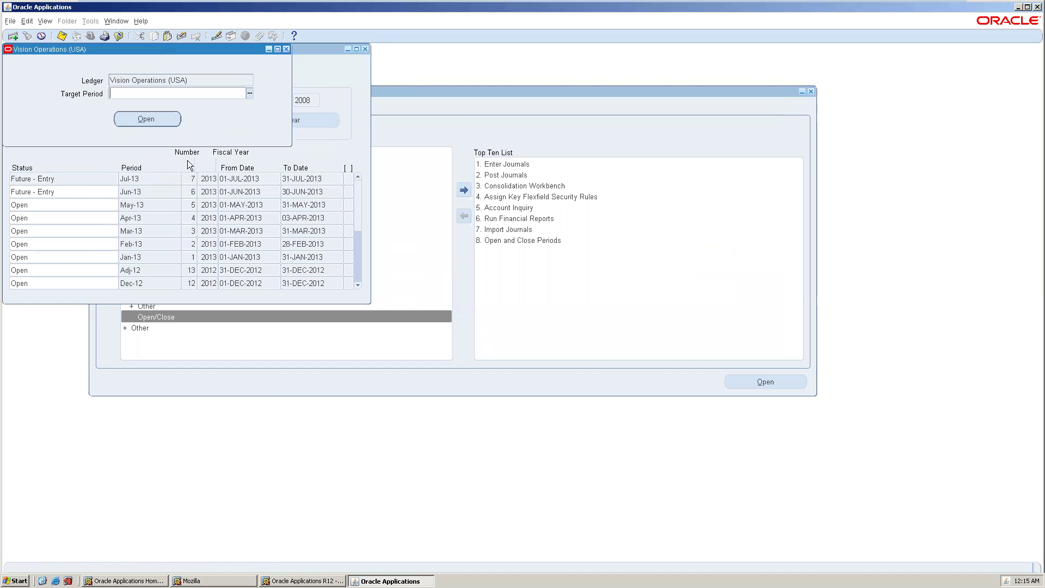
Step: Open the ledger periods up to target period Jul-13, confirm the request and close the form
{"action": "left_click", "coordinate": [251, 94]}
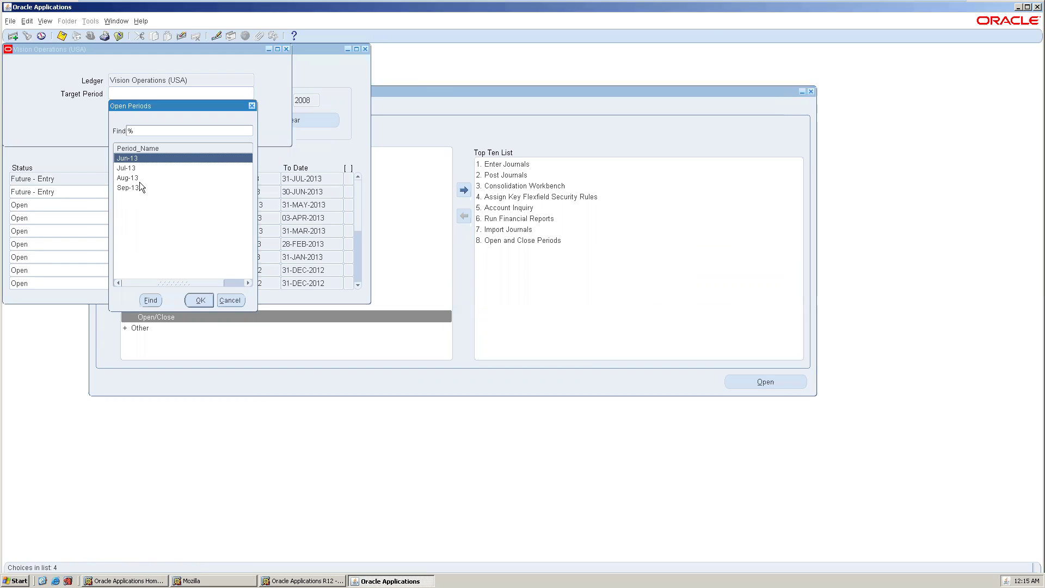
{"action": "double_click", "coordinate": [139, 168]}
{"action": "left_click", "coordinate": [140, 118]}
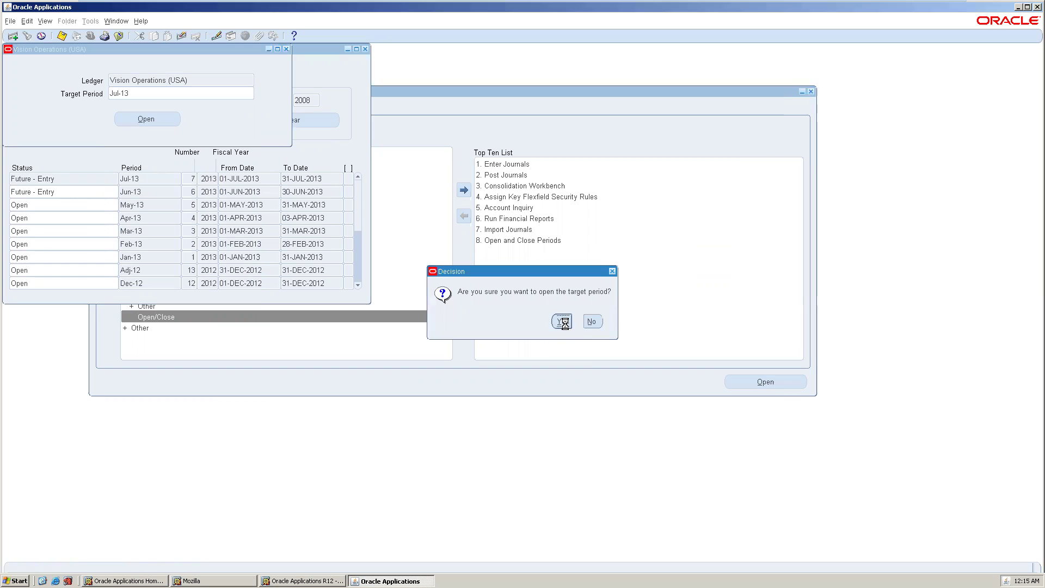
{"action": "left_click", "coordinate": [565, 323]}
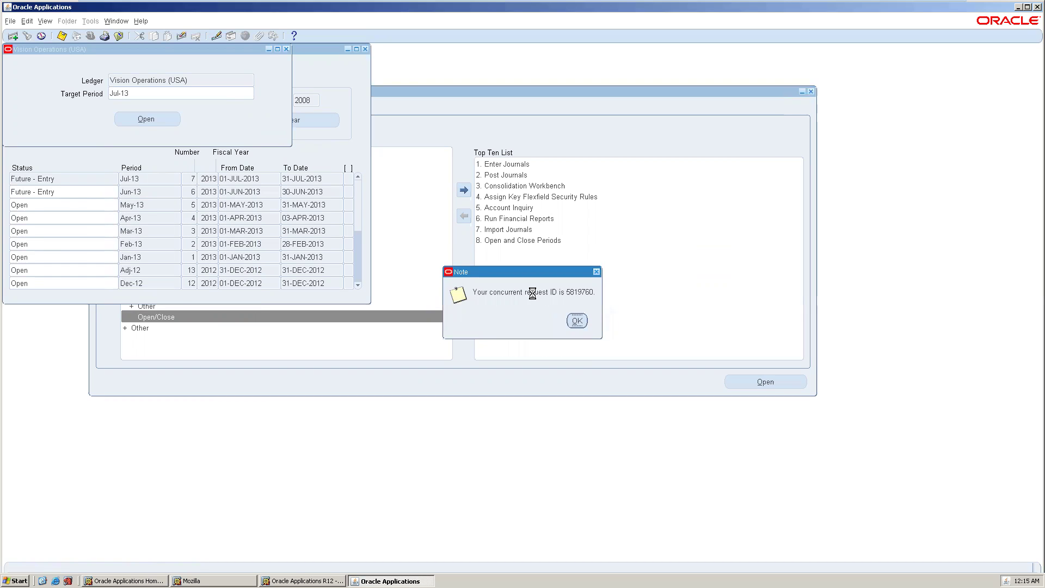
{"action": "left_click", "coordinate": [577, 321]}
{"action": "left_click", "coordinate": [366, 49]}
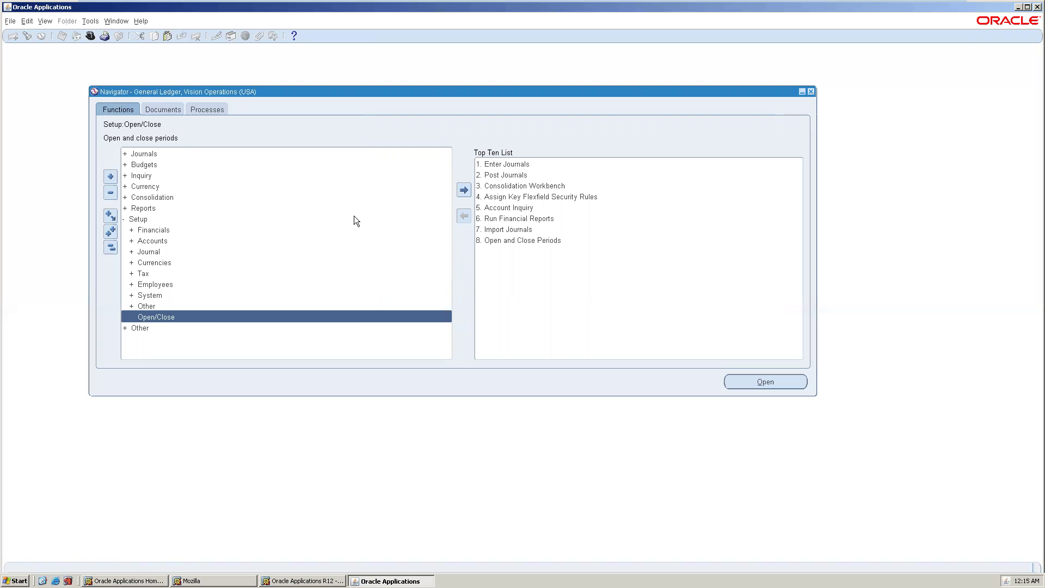
Step: Find responsibilities matching pay% and switch to Payables, Vision Operations (USA)
{"action": "left_click", "coordinate": [90, 36]}
{"action": "type", "text": "pay%"}
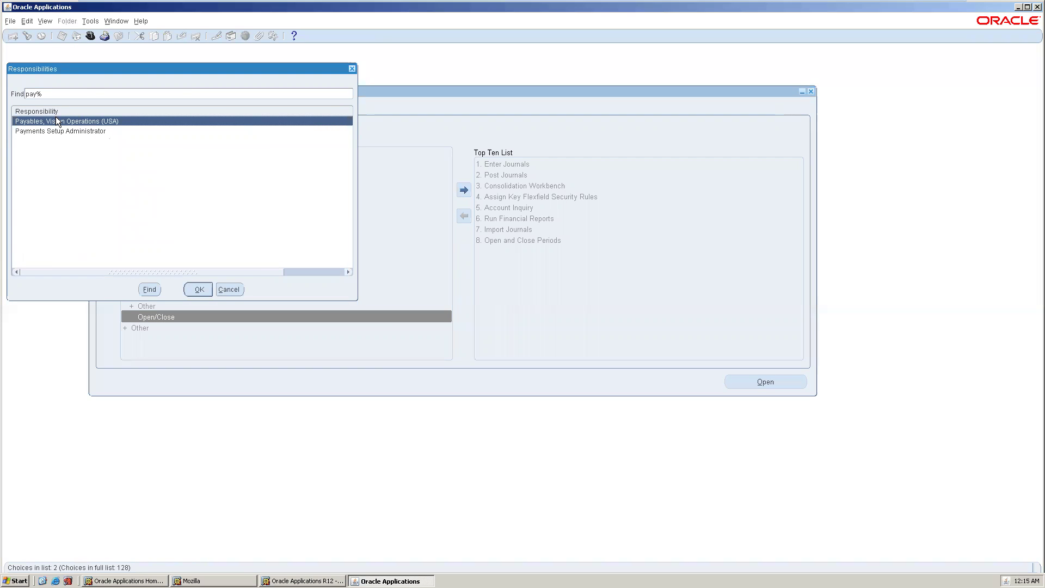
{"action": "double_click", "coordinate": [56, 117]}
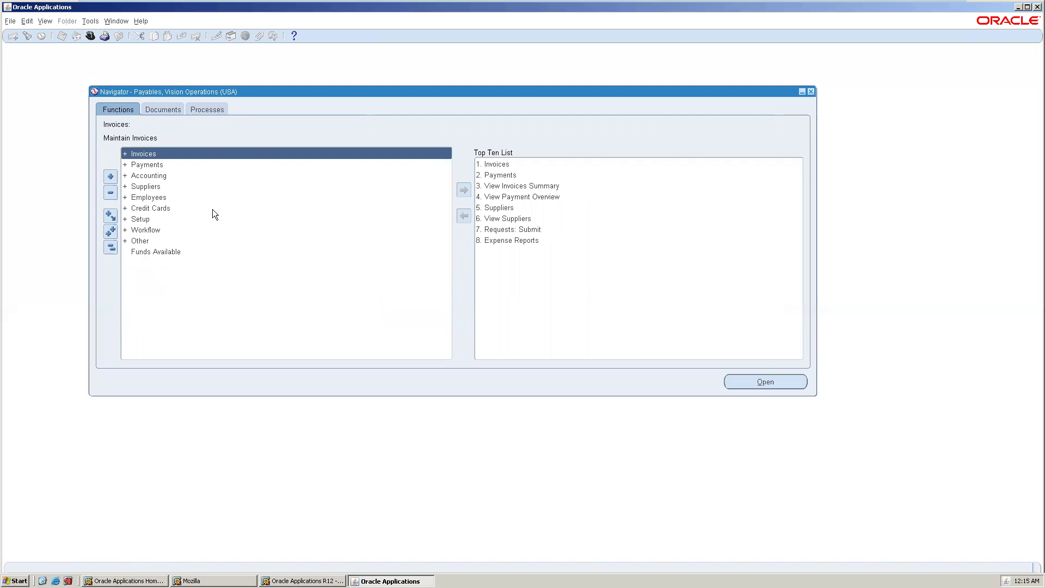
{"action": "double_click", "coordinate": [149, 220]}
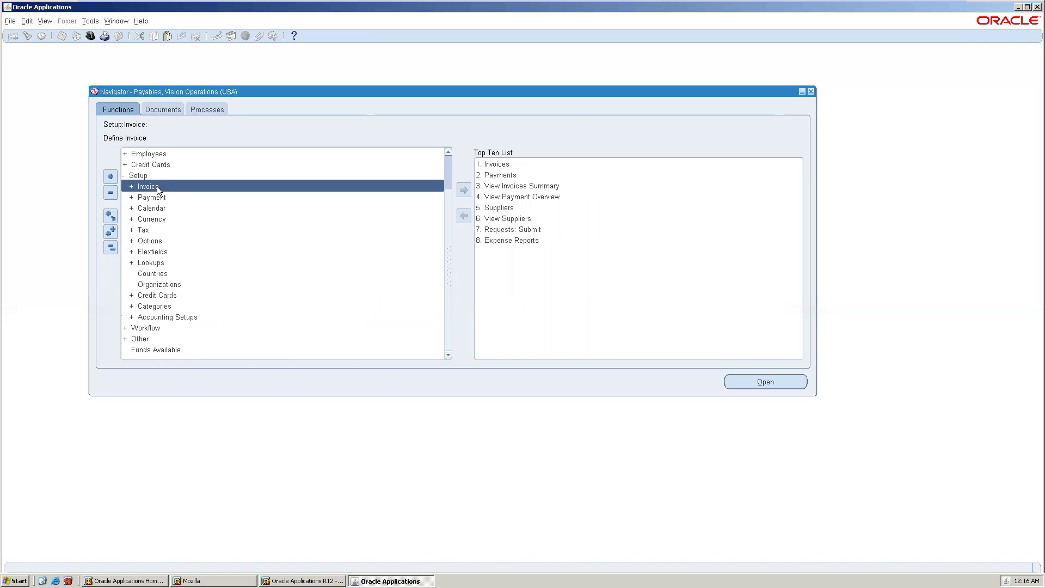
{"action": "left_click", "coordinate": [111, 248]}
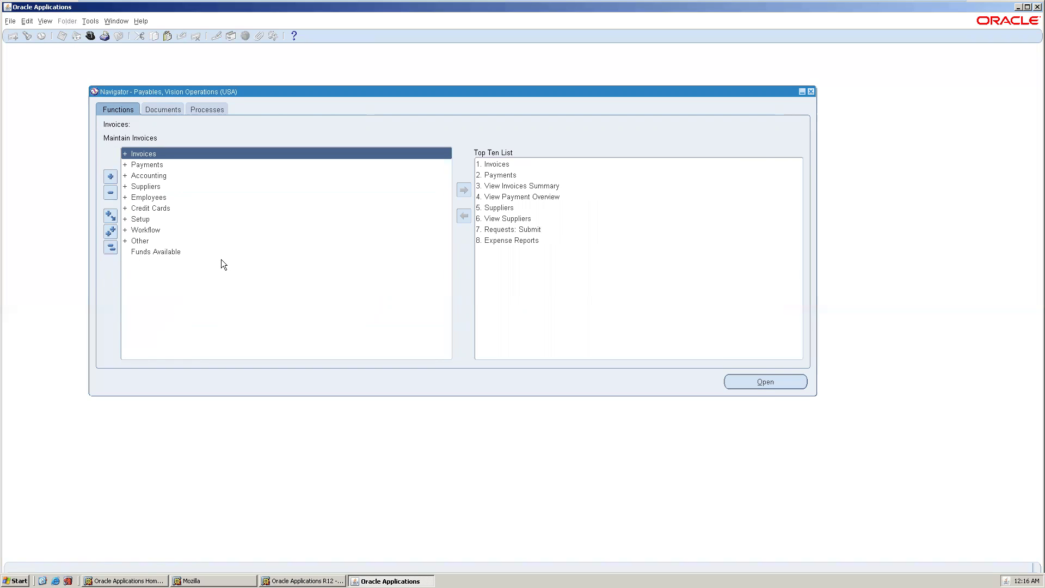
{"action": "key", "text": "ctrl+l"}
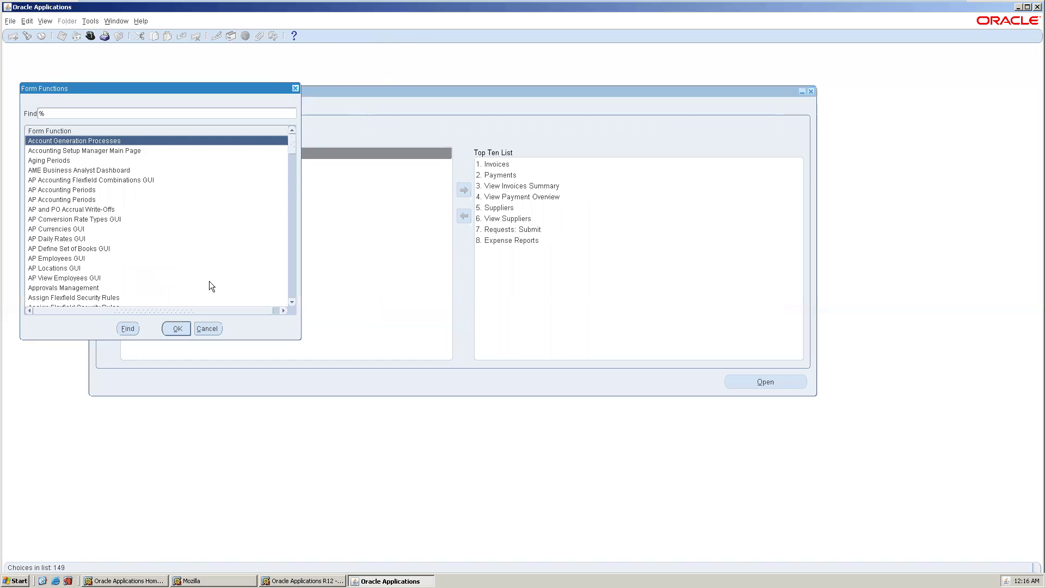
{"action": "key", "text": "Escape"}
Step: Search the form functions for %period and open AP Accounting Periods
{"action": "key", "text": "ctrl+l"}
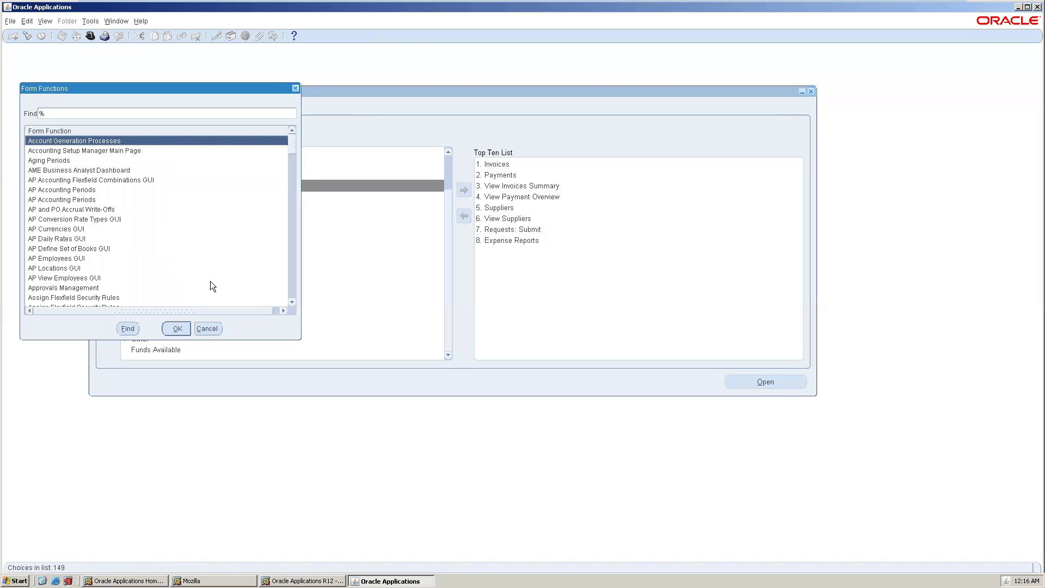
{"action": "type", "text": "close"}
{"action": "left_click", "coordinate": [207, 329]}
{"action": "type", "text": "period"}
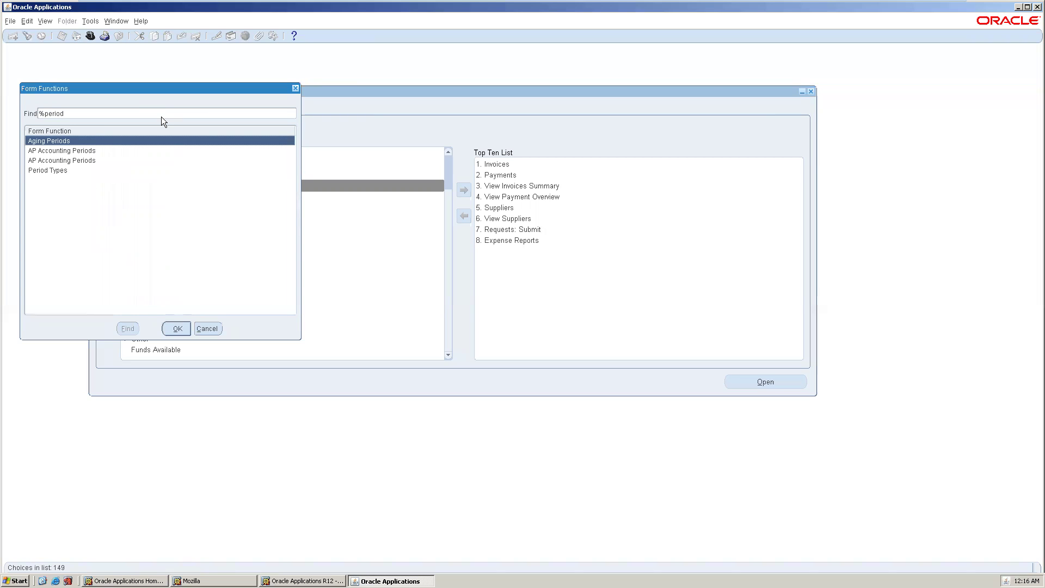
{"action": "double_click", "coordinate": [93, 150]}
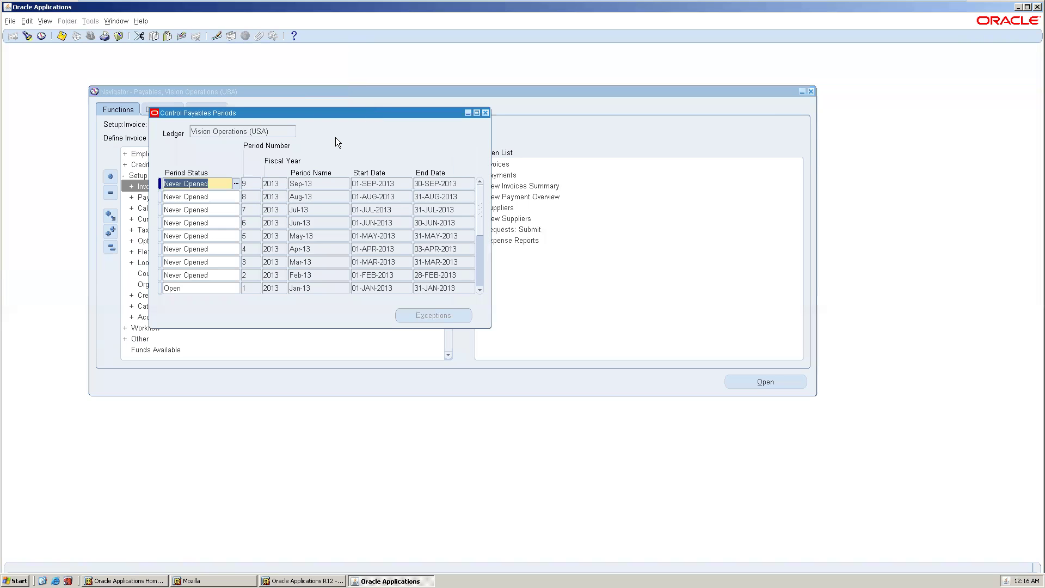
Step: Set the payables period status of Jul-13 and Jun-13 to Open
{"action": "left_click", "coordinate": [219, 210]}
{"action": "type", "text": "Open"}
{"action": "key", "text": "Tab"}
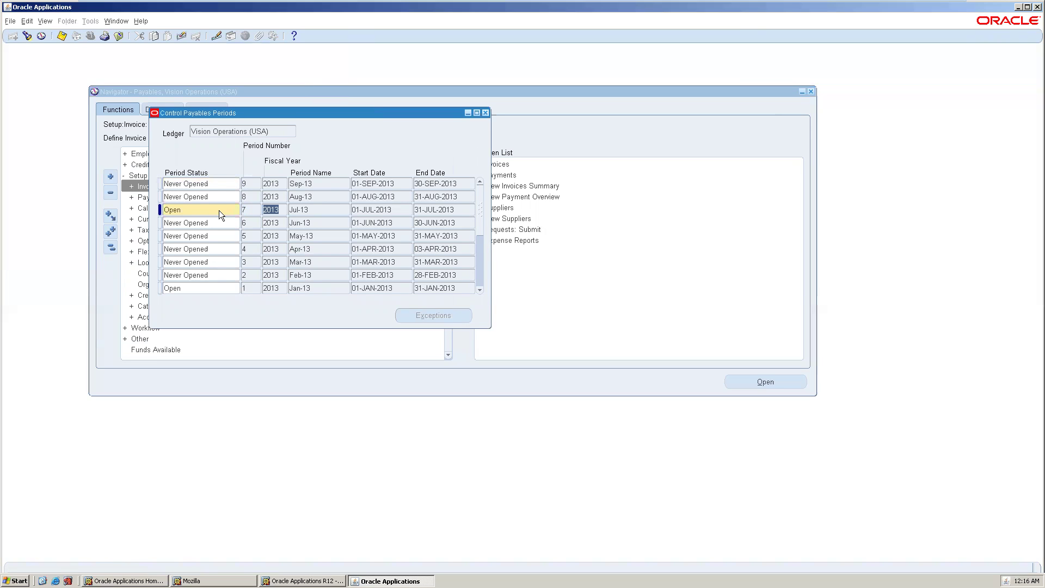
{"action": "left_click", "coordinate": [204, 223]}
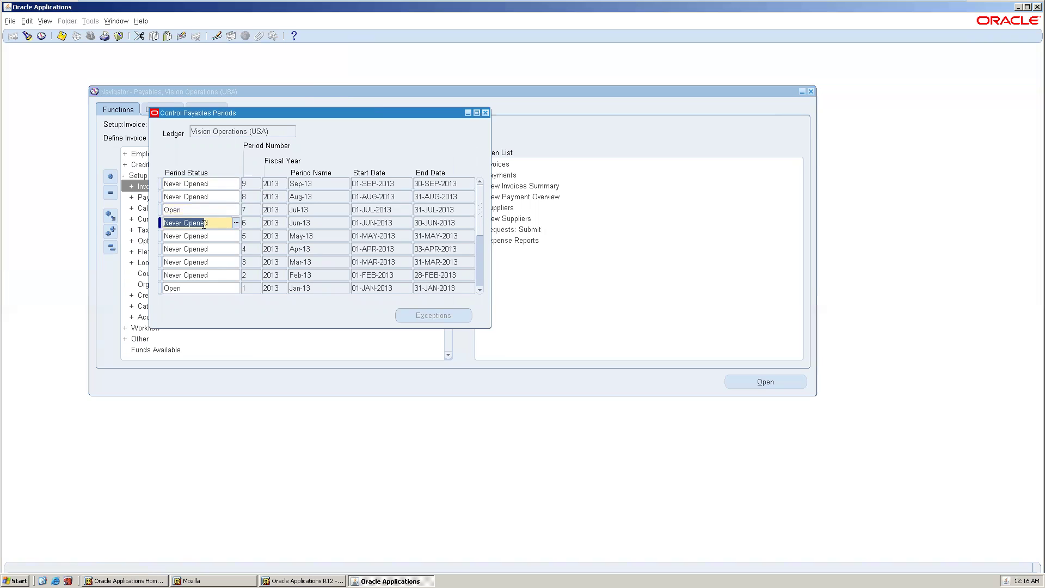
{"action": "type", "text": "op"}
{"action": "key", "text": "Tab"}
{"action": "key", "text": "Down"}
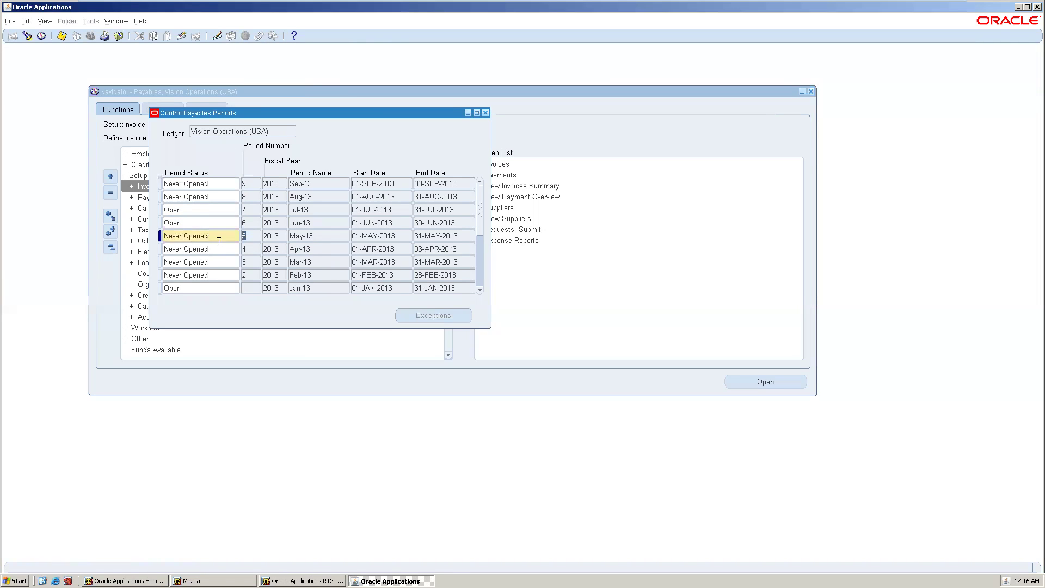
Step: Set the payables period status of May-13 and Apr-13 to Open
{"action": "left_click_drag", "start_coordinate": [164, 229], "coordinate": [222, 234]}
{"action": "type", "text": "Open"}
{"action": "key", "text": "Down"}
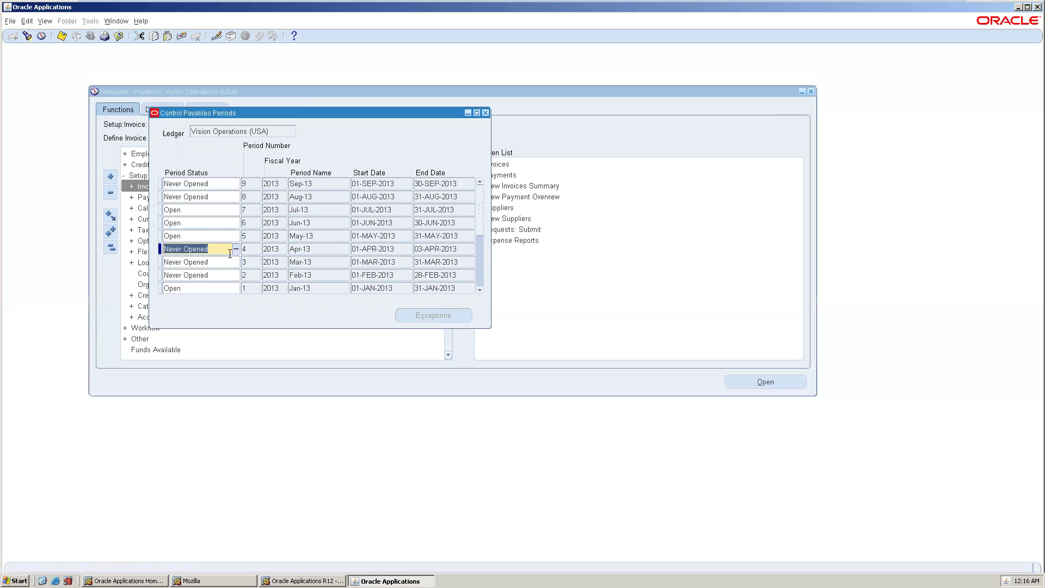
{"action": "type", "text": "Open"}
{"action": "key", "text": "Tab"}
Step: Set the payables period status of Mar-13 and Feb-13 to Open and save the changes
{"action": "left_click", "coordinate": [223, 262]}
{"action": "type", "text": "Open"}
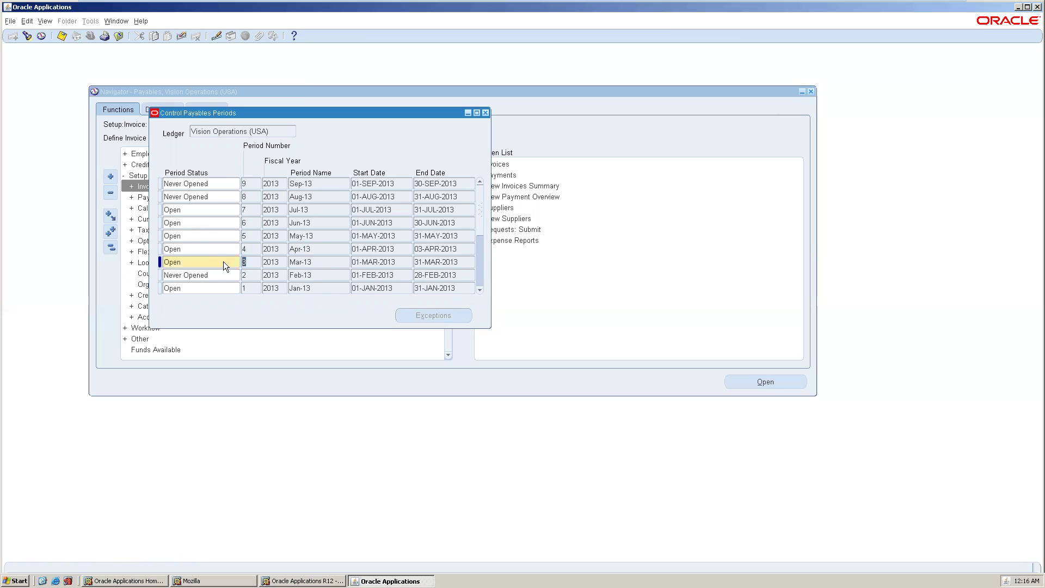
{"action": "key", "text": "Down"}
{"action": "type", "text": "Open"}
{"action": "key", "text": "Tab"}
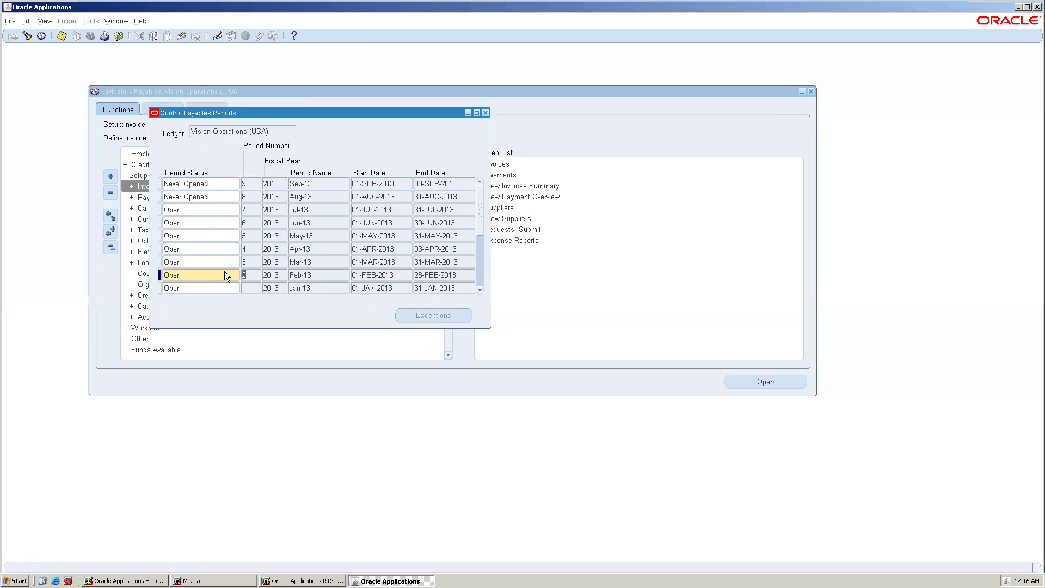
{"action": "left_click", "coordinate": [205, 196]}
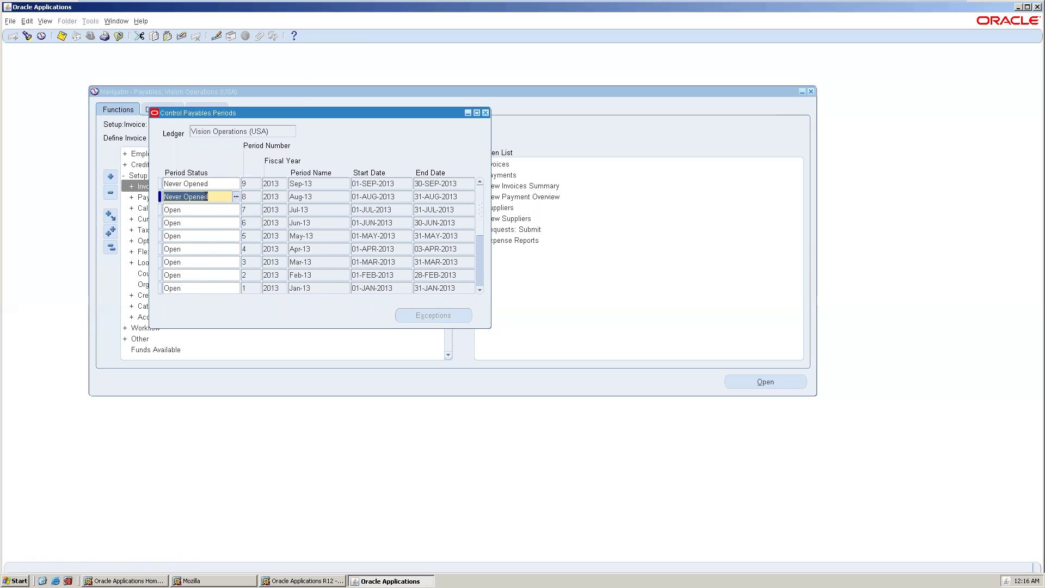
{"action": "key", "text": "ctrl+s"}
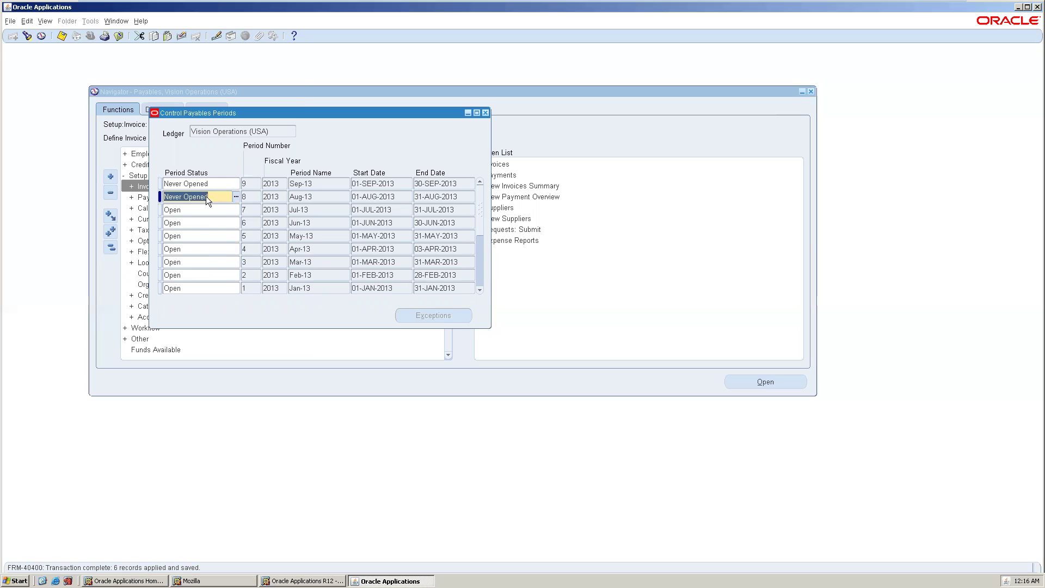
Step: Set the payables period status of Aug-13 and Sep-13 to Open, save, and close the Control Payables Periods form
{"action": "type", "text": "Open"}
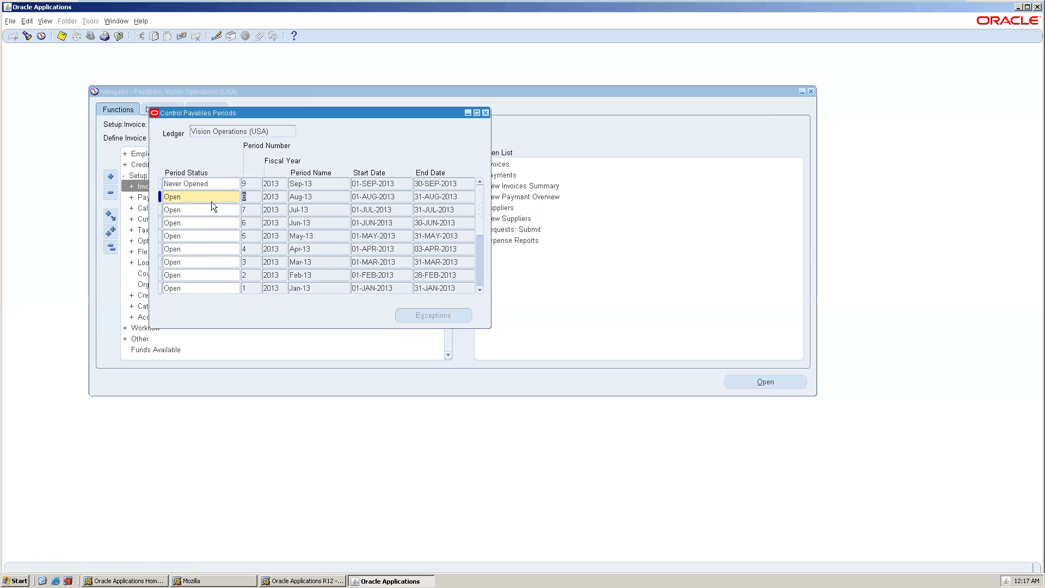
{"action": "double_click", "coordinate": [208, 184]}
{"action": "left_click_drag", "start_coordinate": [209, 184], "coordinate": [163, 184]}
{"action": "type", "text": "Open"}
{"action": "key", "text": "Tab"}
{"action": "key", "text": "ctrl+s"}
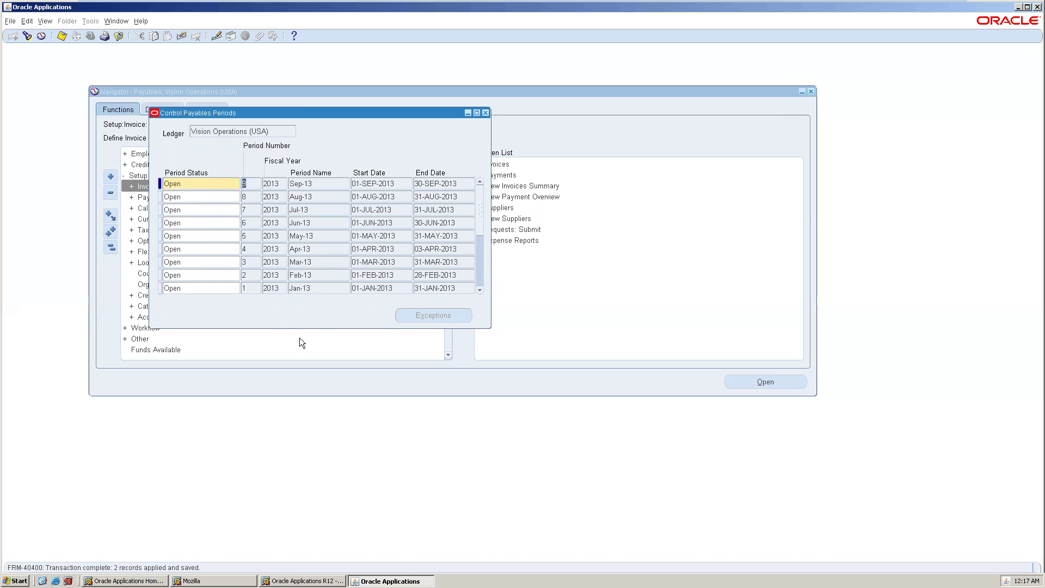
{"action": "left_click", "coordinate": [484, 113]}
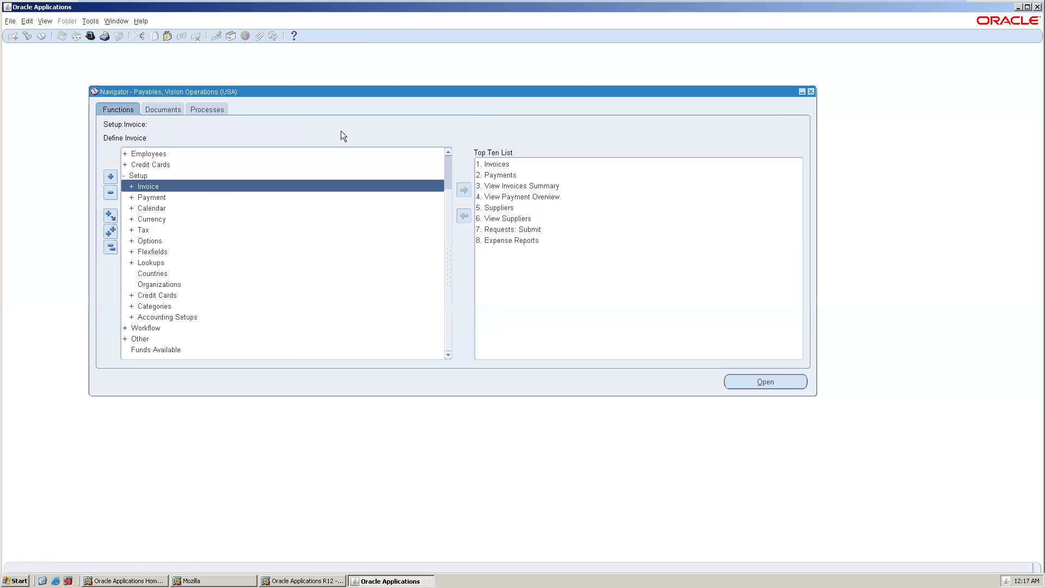
Step: Find the General Ledger responsibilities and switch to General Ledger, Vision Operations (USA)
{"action": "left_click", "coordinate": [91, 35]}
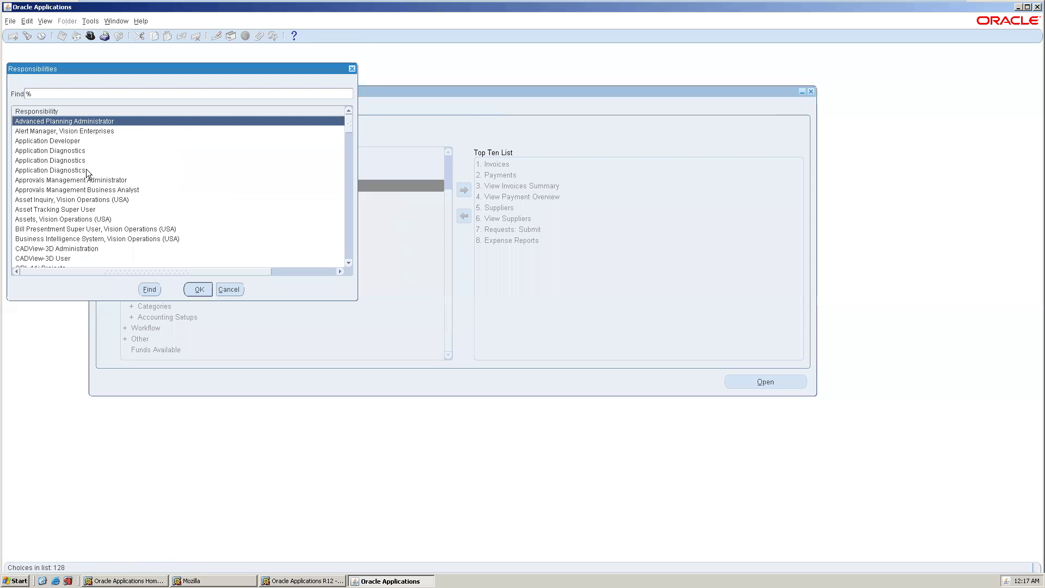
{"action": "type", "text": "general Ledger,"}
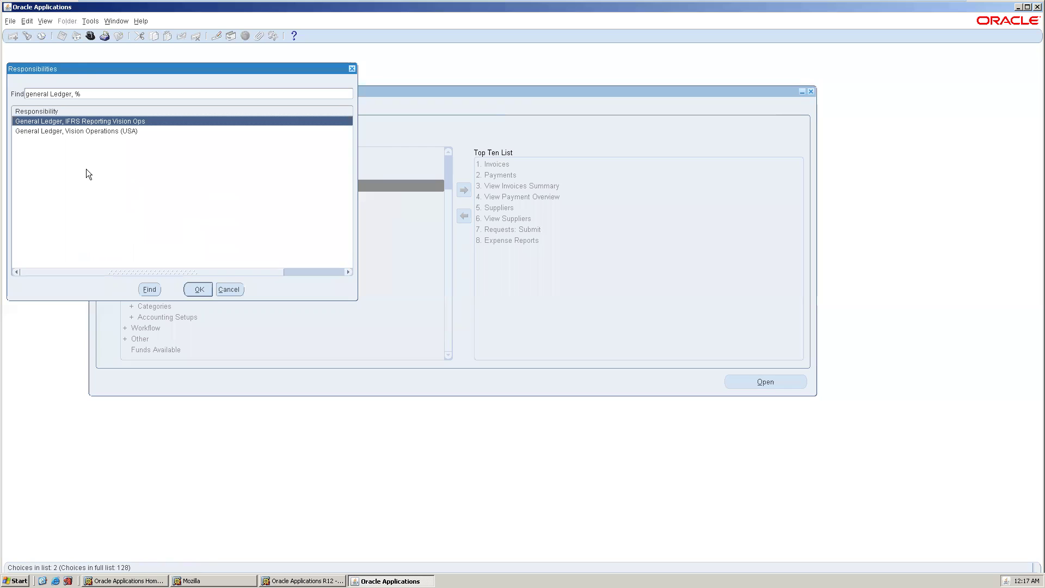
{"action": "double_click", "coordinate": [85, 131]}
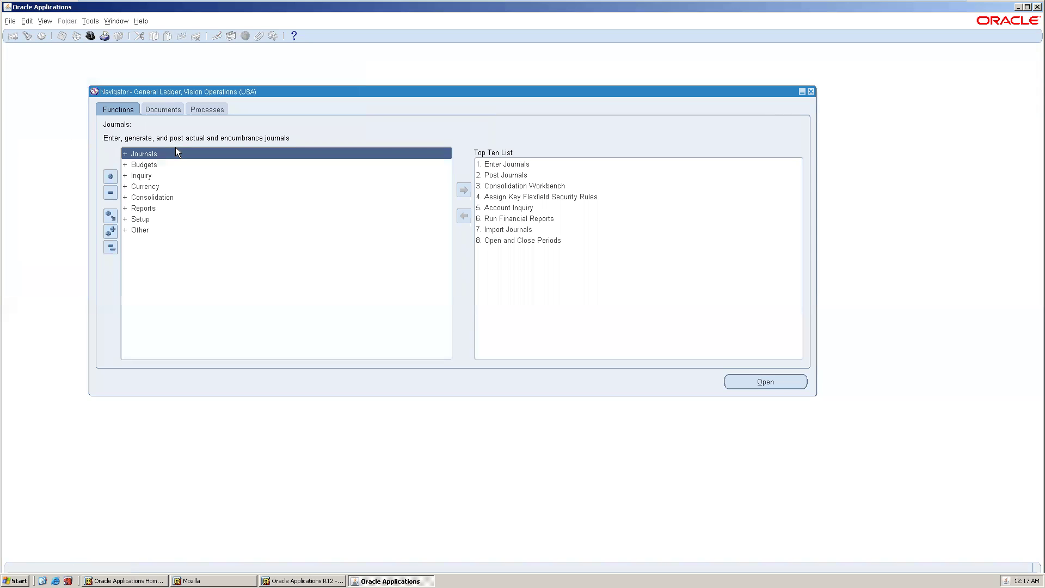
Step: List all my concurrent requests and view the output of the earliest DV Report request
{"action": "left_click", "coordinate": [45, 21]}
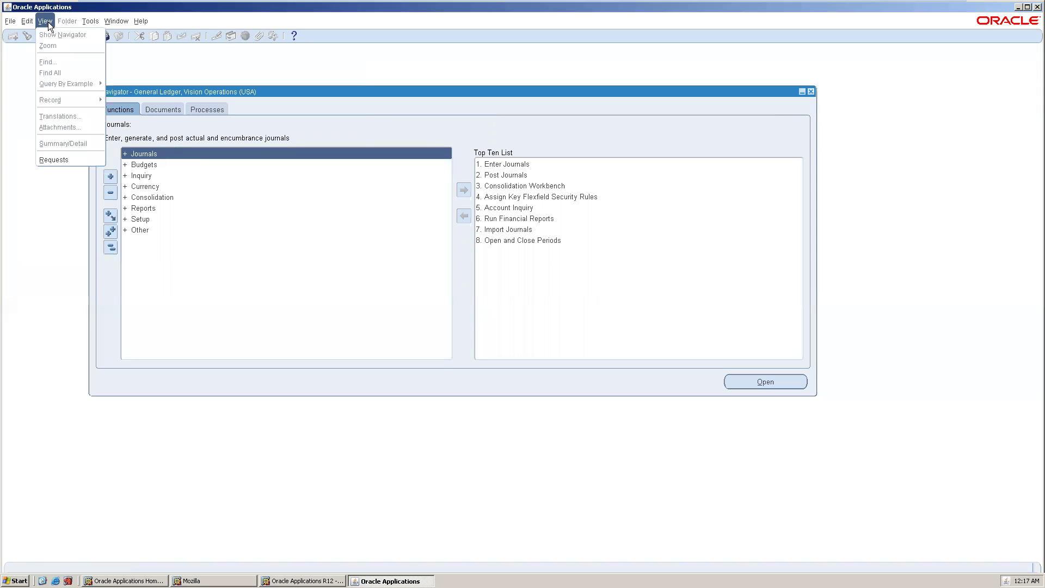
{"action": "left_click", "coordinate": [49, 157]}
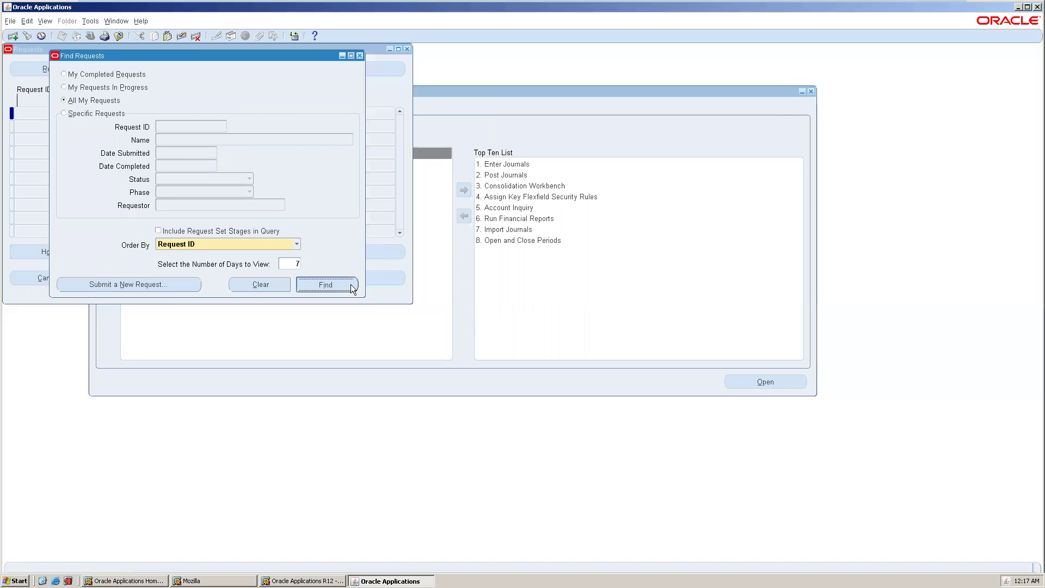
{"action": "left_click", "coordinate": [350, 284]}
{"action": "left_click", "coordinate": [114, 112]}
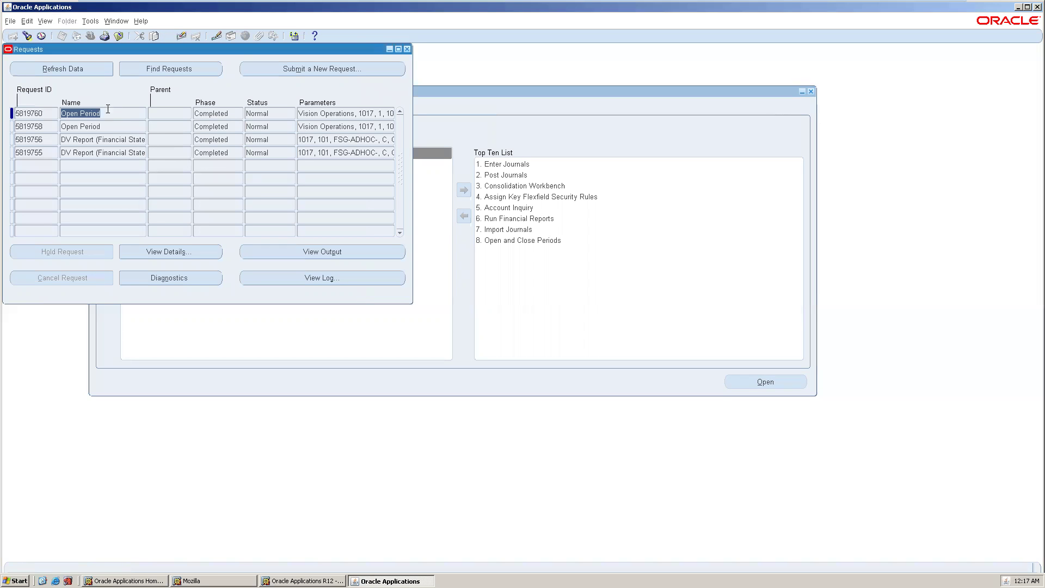
{"action": "left_click", "coordinate": [113, 139]}
{"action": "left_click", "coordinate": [137, 152]}
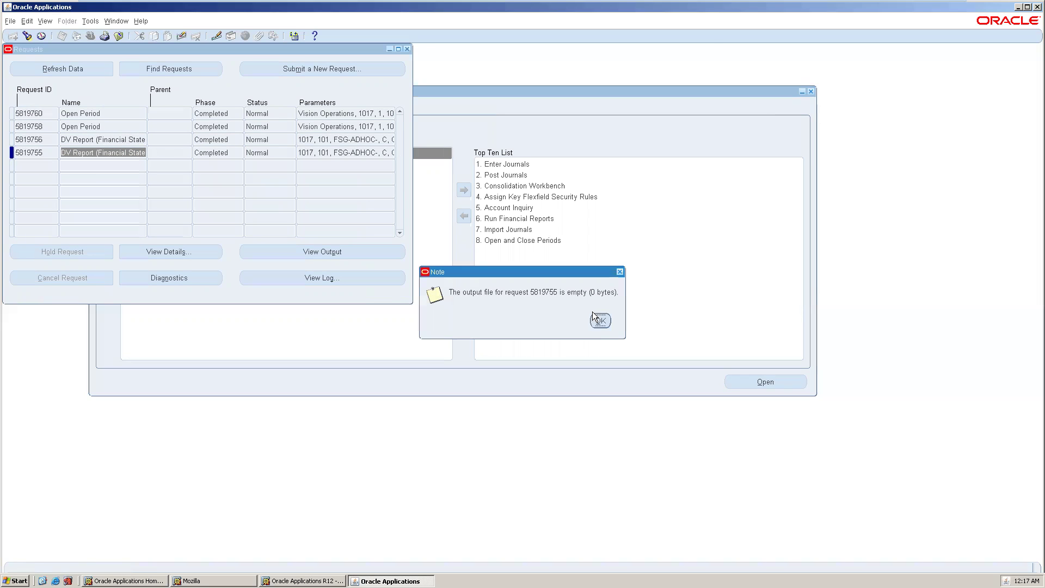
Step: View the output of the second DV Report request, dismiss the notes, and close the Requests form
{"action": "left_click", "coordinate": [598, 321]}
{"action": "left_click", "coordinate": [73, 139]}
{"action": "left_click", "coordinate": [364, 251]}
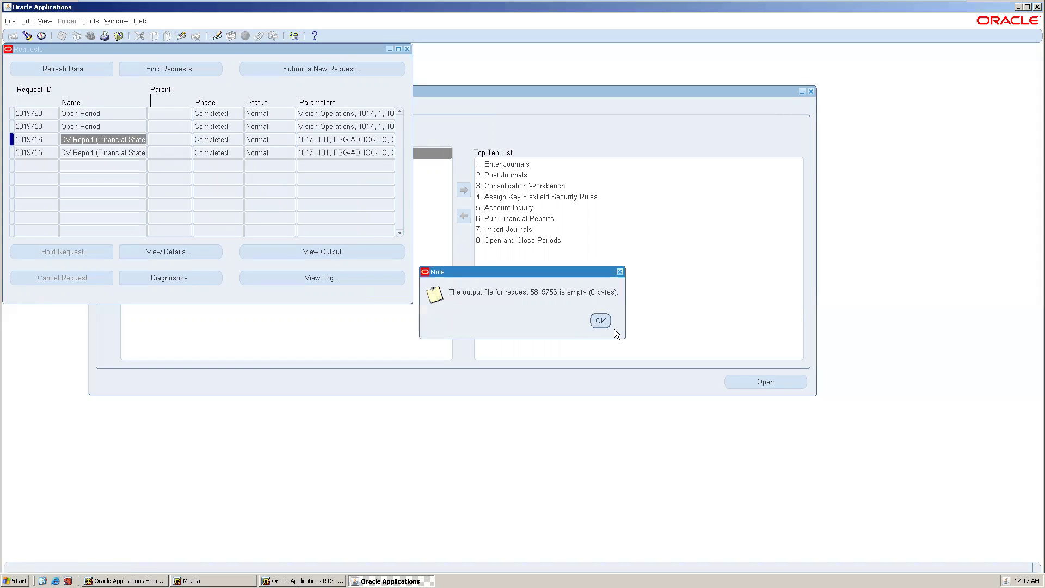
{"action": "key", "text": "Return"}
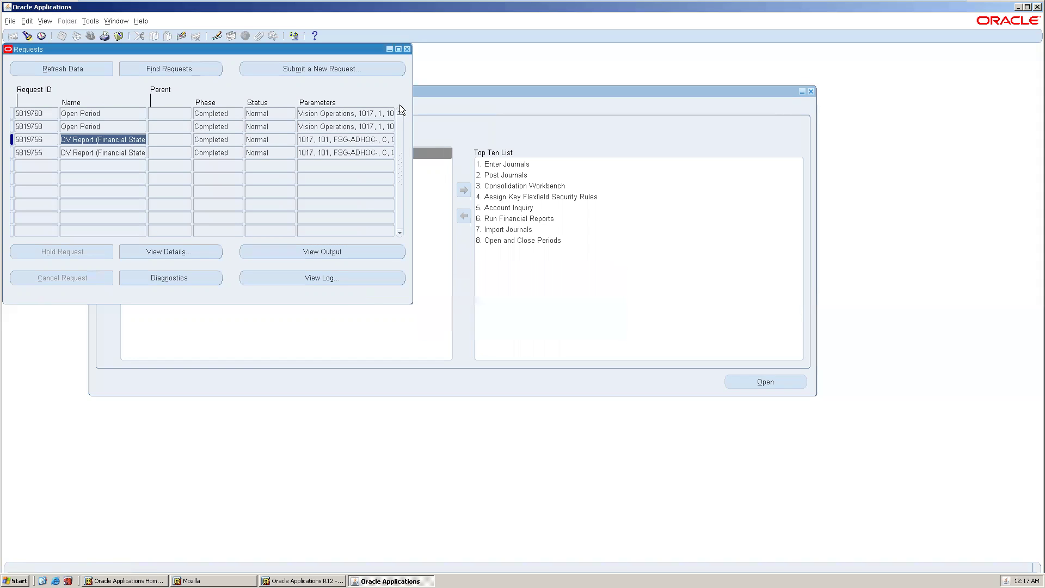
{"action": "left_click", "coordinate": [407, 49]}
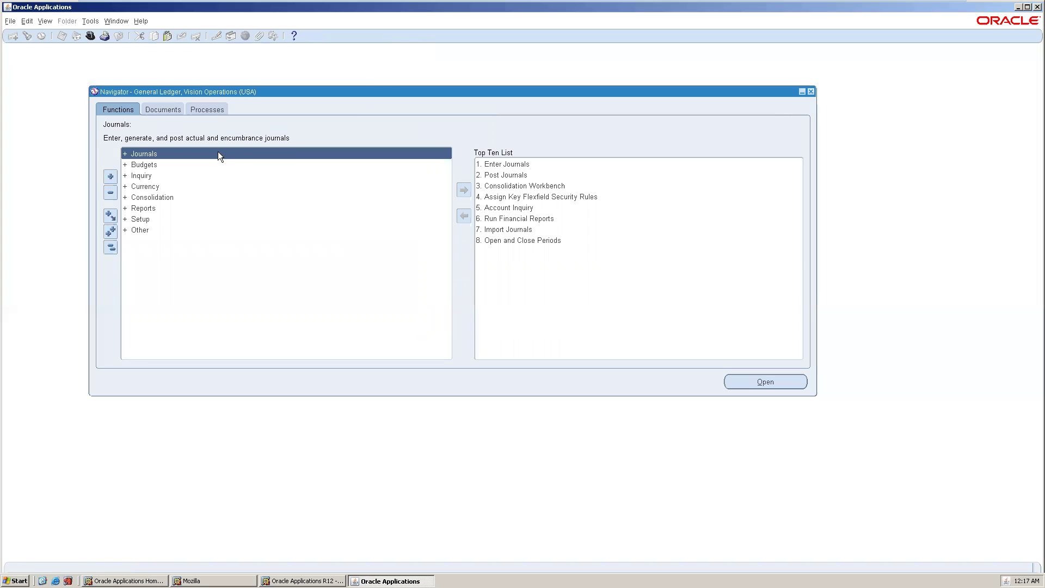
Step: Open the financial report request form for running individual reports from the General Ledger Reports functions
{"action": "double_click", "coordinate": [149, 210]}
{"action": "left_click", "coordinate": [163, 222]}
{"action": "double_click", "coordinate": [164, 221]}
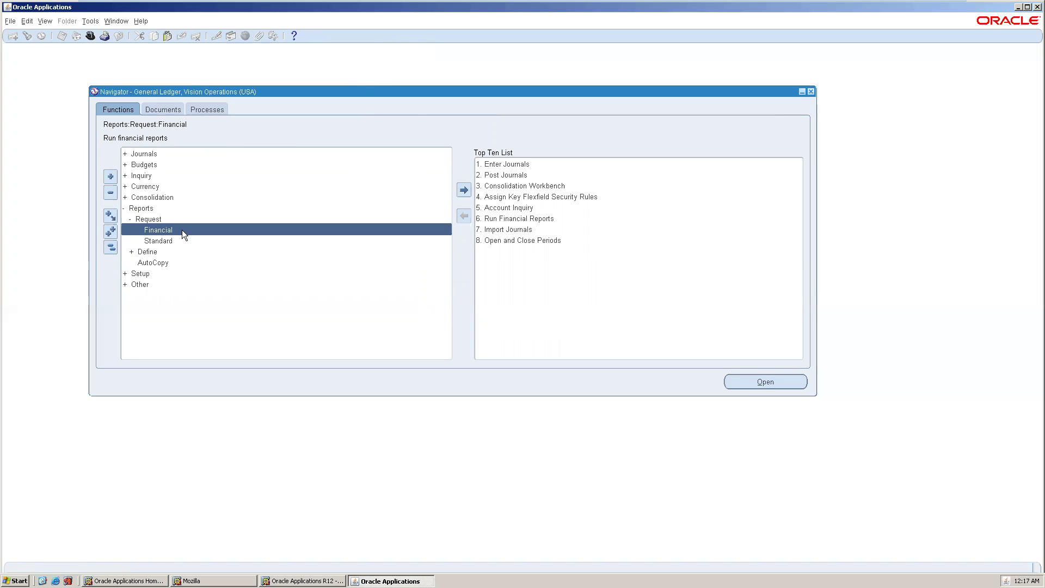
{"action": "double_click", "coordinate": [176, 252]}
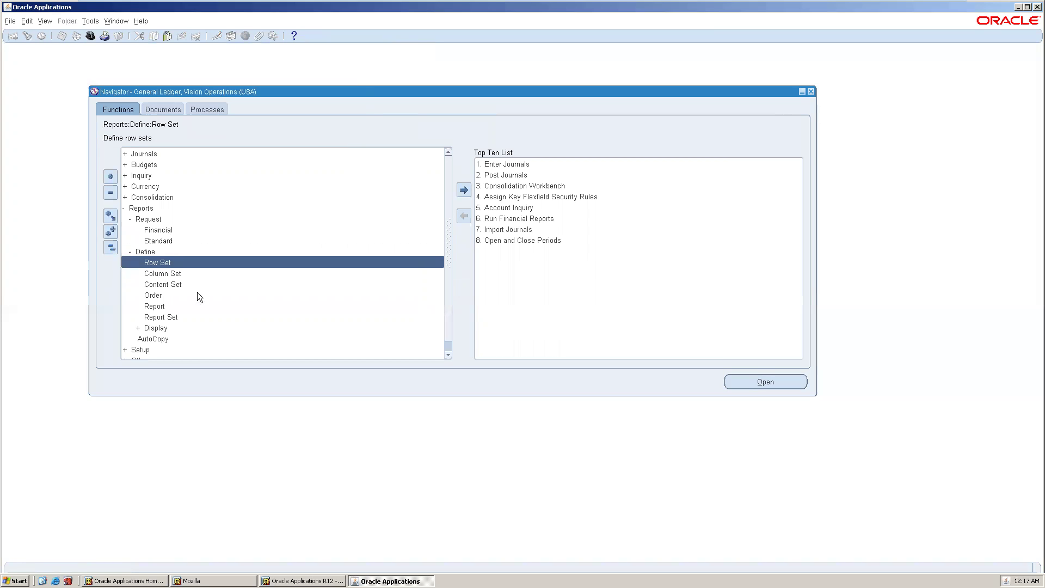
{"action": "double_click", "coordinate": [179, 229]}
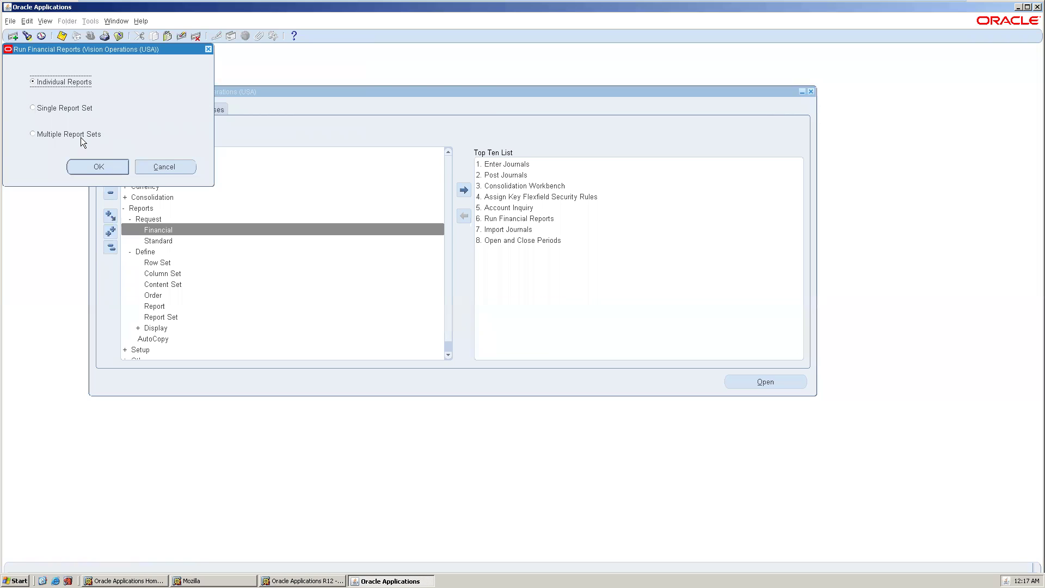
{"action": "left_click", "coordinate": [94, 167]}
{"action": "left_click", "coordinate": [114, 166]}
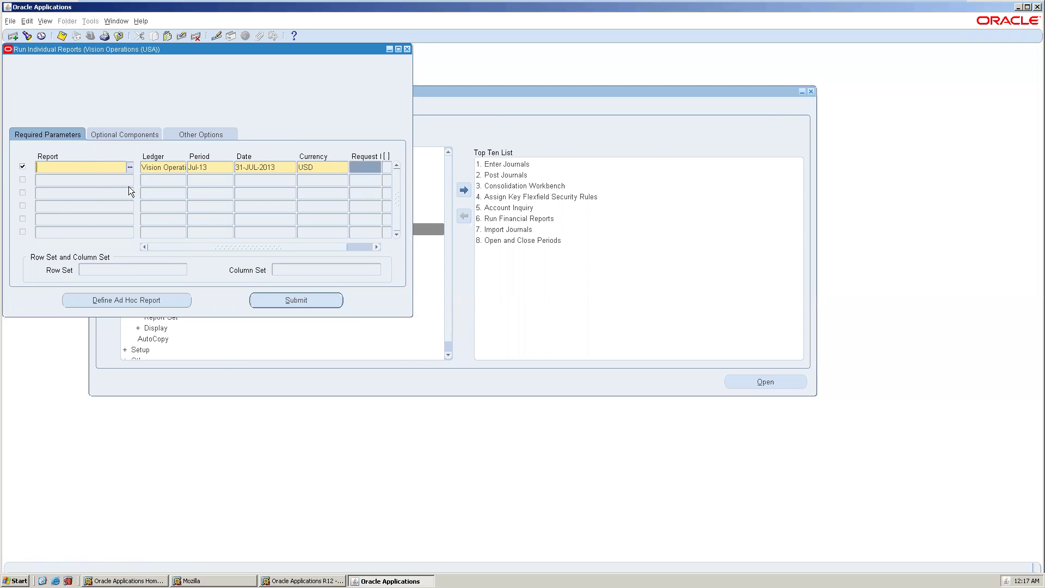
Step: List all available reports and choose Actual/Budget Income Statement as the report to run
{"action": "key", "text": "ctrl+l"}
{"action": "type", "text": "%"}
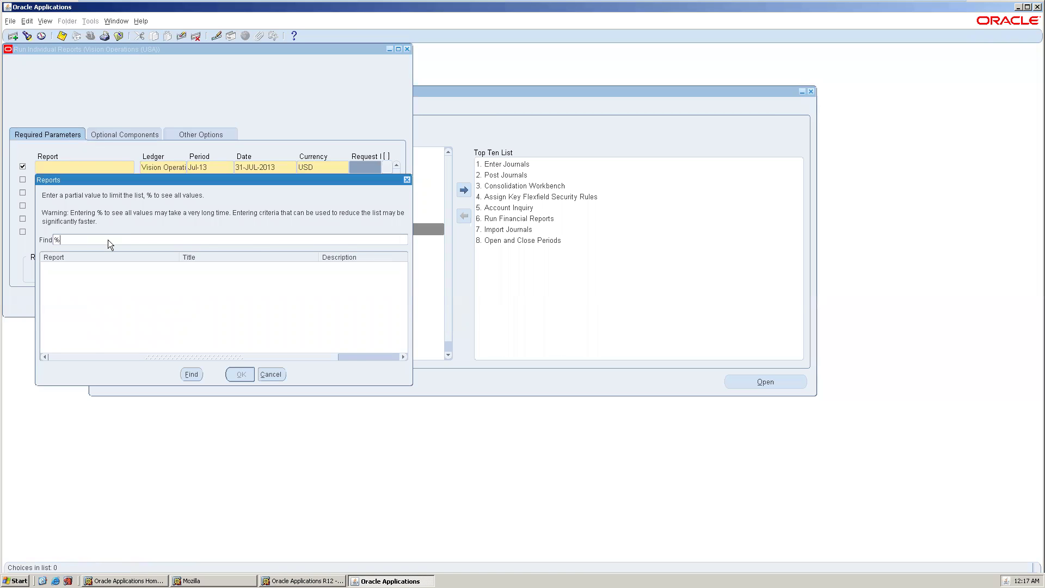
{"action": "key", "text": "Return"}
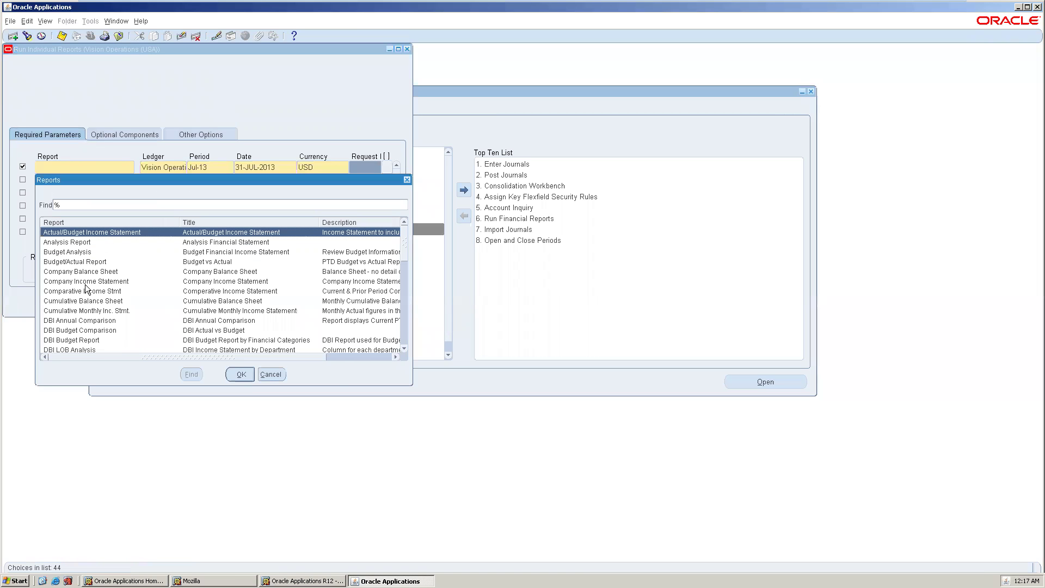
{"action": "double_click", "coordinate": [109, 232]}
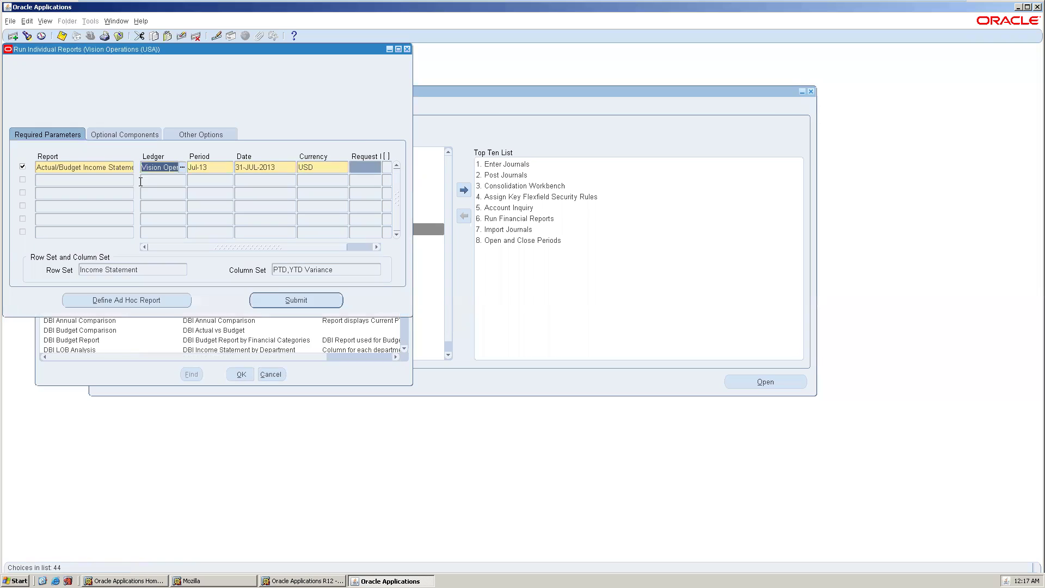
Step: Set the report's period to Jan-12, accept the matching date and currency, and save the request
{"action": "left_click", "coordinate": [216, 166]}
{"action": "type", "text": "jan-12"}
{"action": "key", "text": "Tab"}
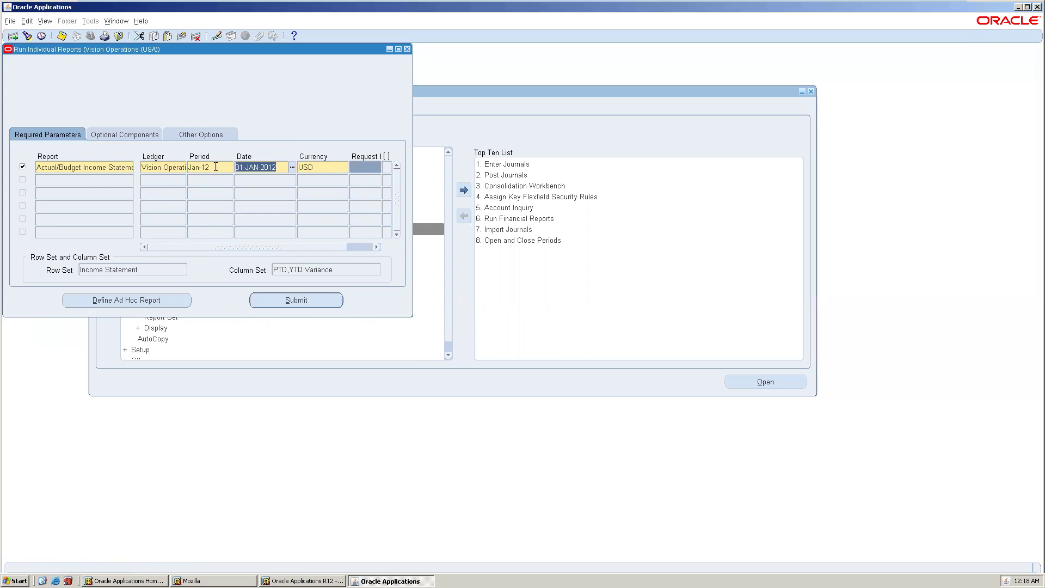
{"action": "key", "text": "Tab"}
{"action": "key", "text": "ctrl+s"}
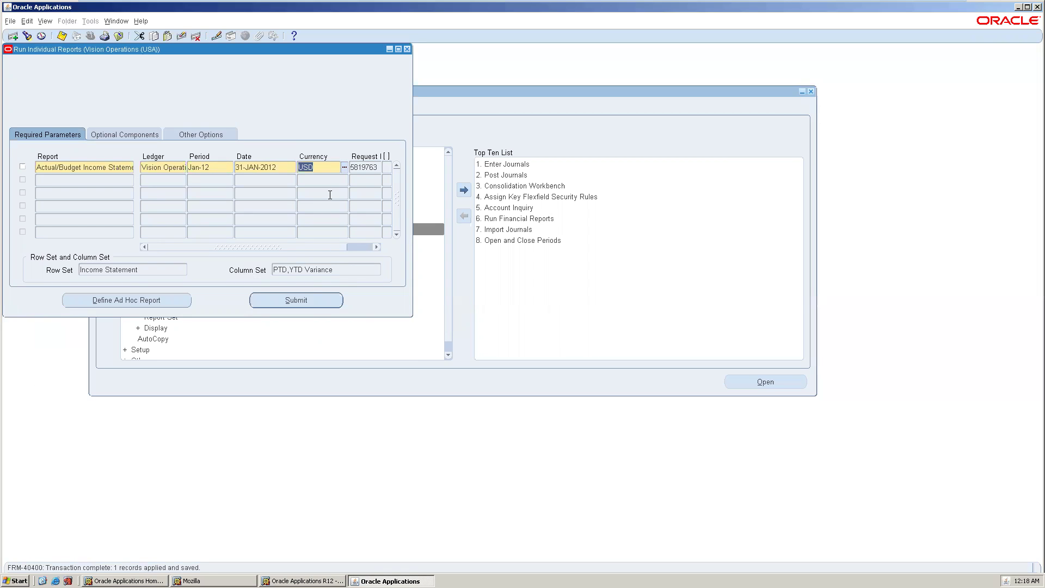
Step: Reselect the Actual/Budget Income Statement line, submit it again, and close the Run Individual Reports form
{"action": "left_click", "coordinate": [301, 294]}
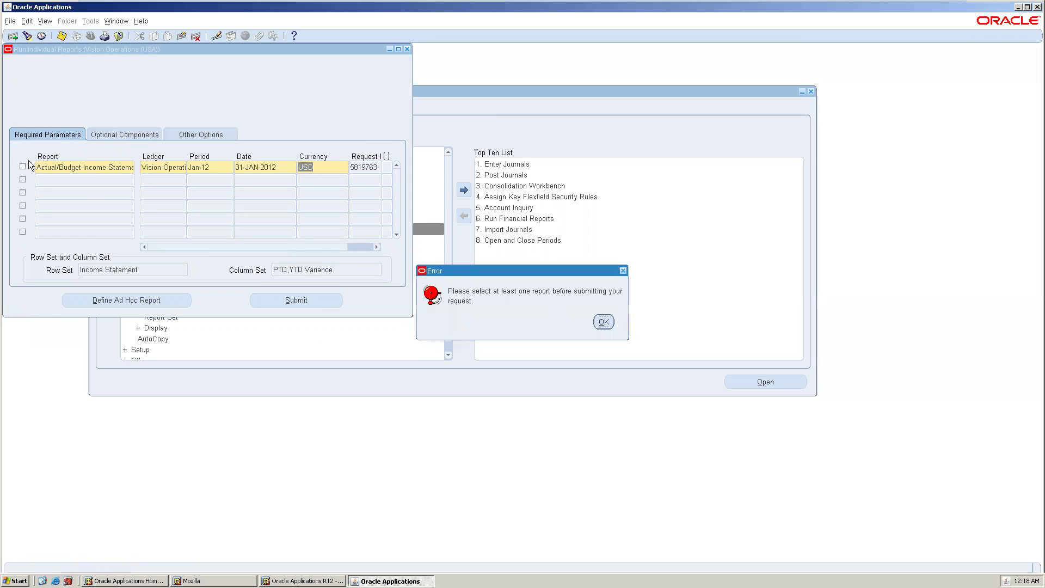
{"action": "left_click", "coordinate": [604, 322]}
{"action": "left_click", "coordinate": [24, 165]}
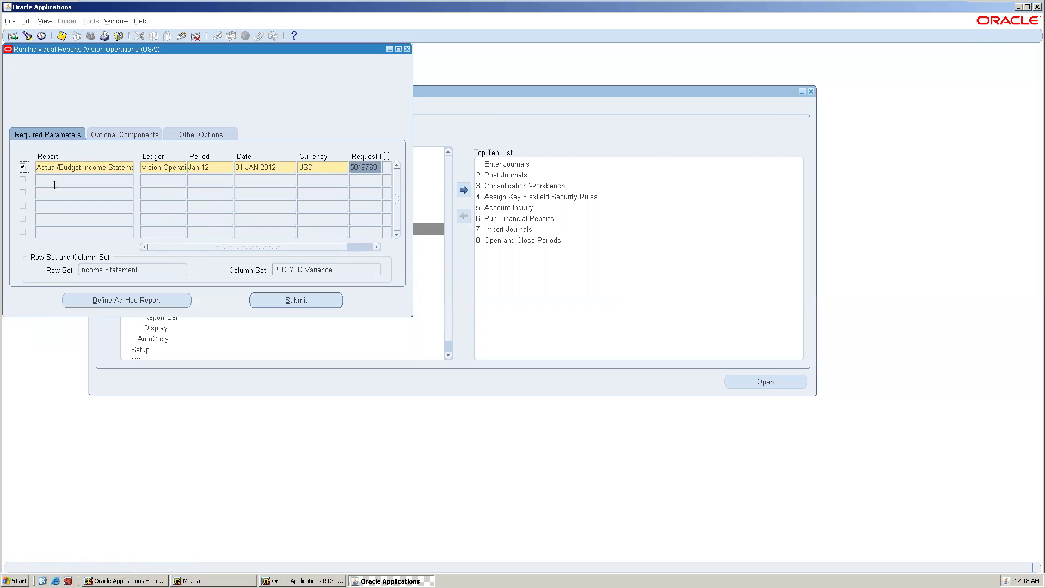
{"action": "left_click", "coordinate": [294, 302]}
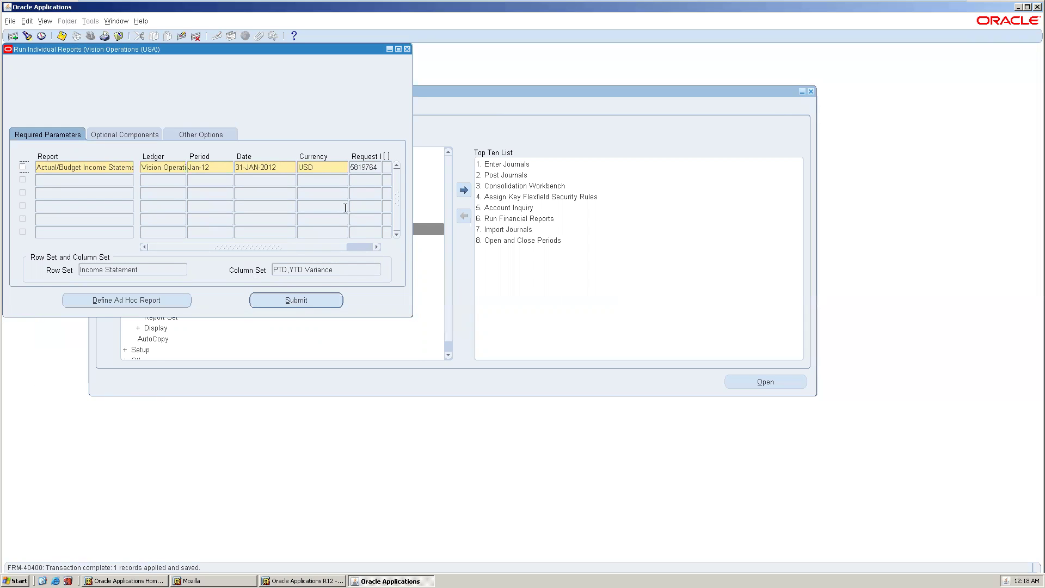
{"action": "left_click", "coordinate": [407, 49]}
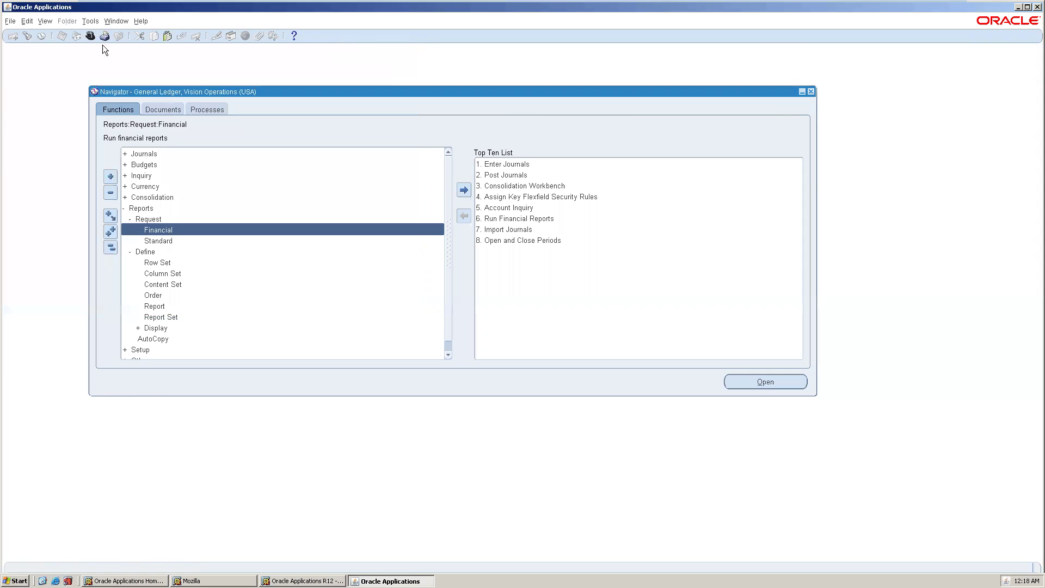
Step: Switch to the Receivables, Vision Operations (USA) responsibility and open the Open/Close Accounting Periods form
{"action": "left_click", "coordinate": [90, 36]}
{"action": "type", "text": "re%"}
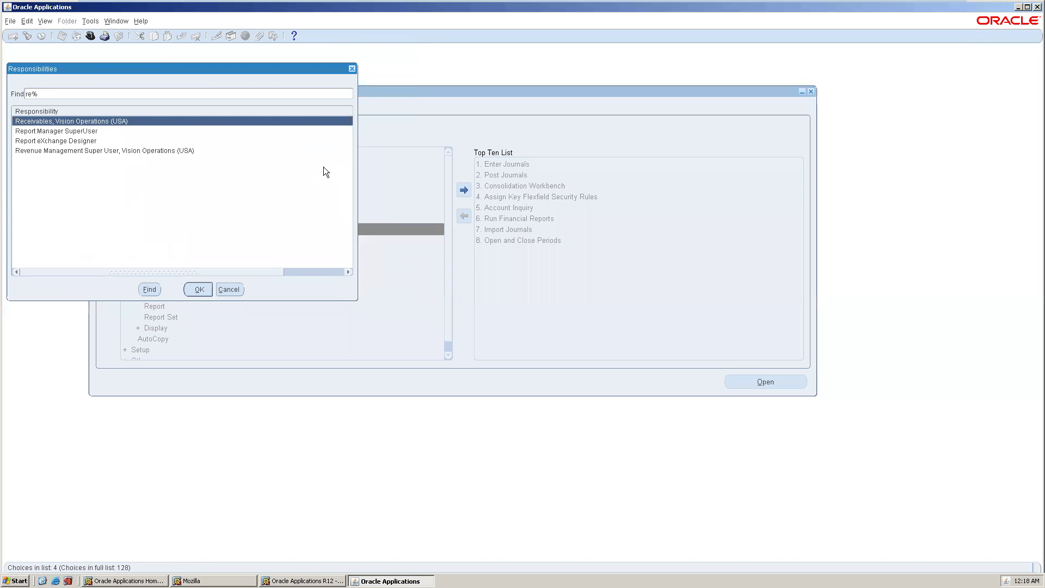
{"action": "double_click", "coordinate": [99, 122]}
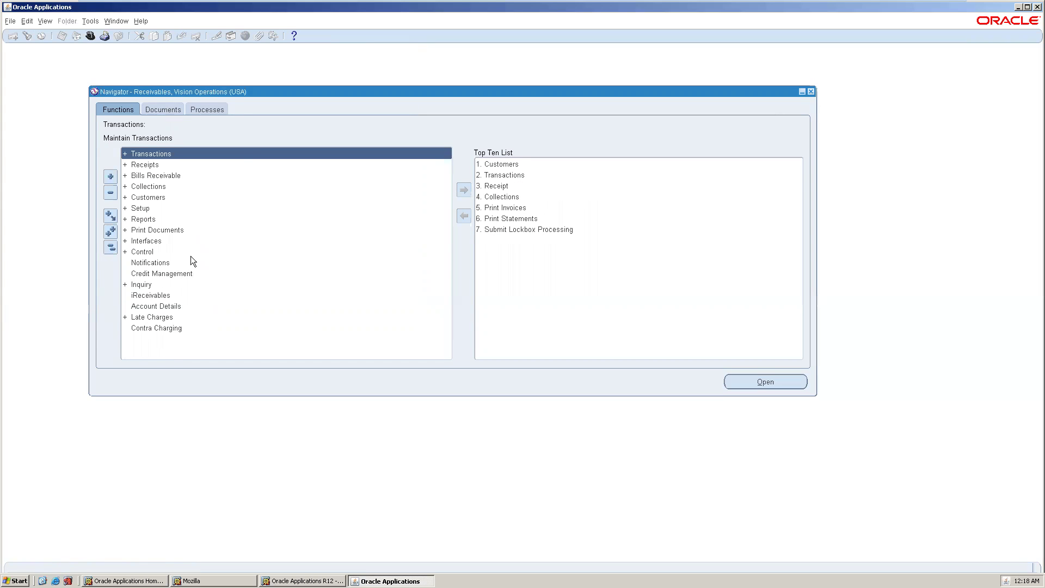
{"action": "key", "text": "ctrl+l"}
{"action": "type", "text": "period"}
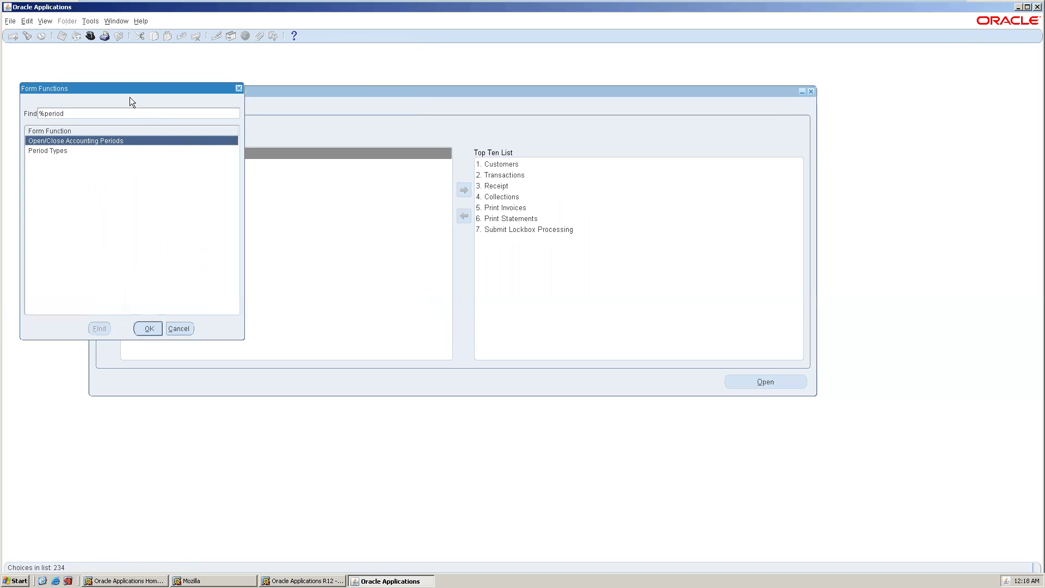
{"action": "double_click", "coordinate": [128, 140]}
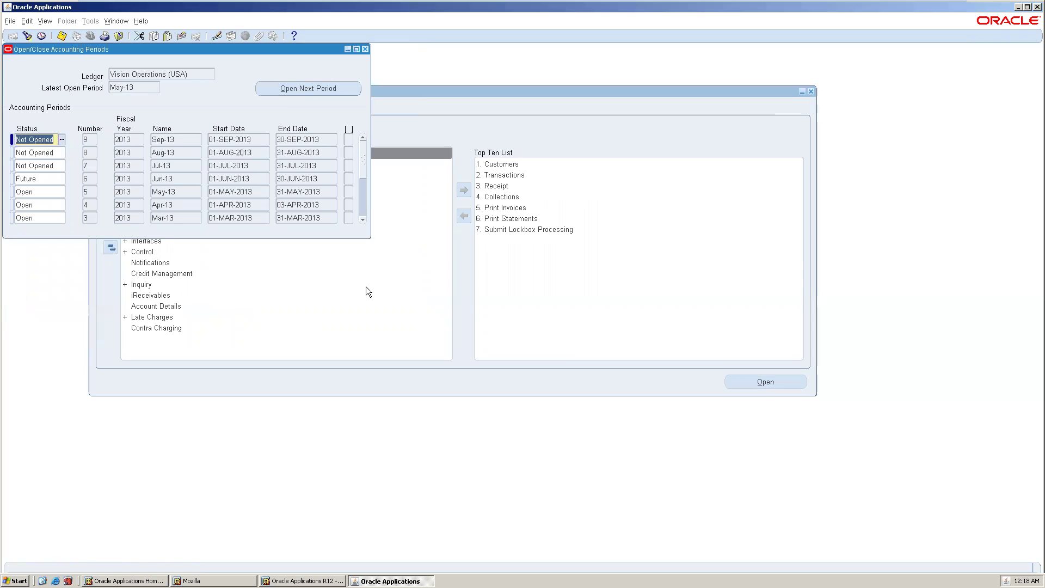
Step: Set the receivables period status of Sep-13, Aug-13, Jul-13 and Jun-13 to Open, save, and close the form
{"action": "left_click_drag", "start_coordinate": [223, 50], "coordinate": [588, 102]}
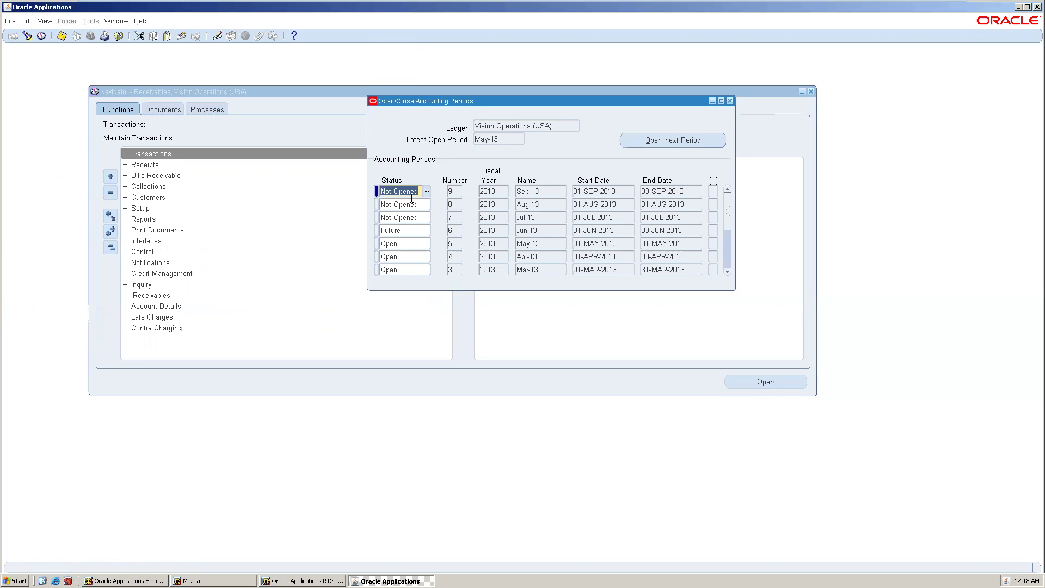
{"action": "type", "text": "Open"}
{"action": "key", "text": "Down"}
{"action": "type", "text": "Open"}
{"action": "key", "text": "Down"}
{"action": "type", "text": "Open"}
{"action": "key", "text": "Down"}
{"action": "type", "text": "o"}
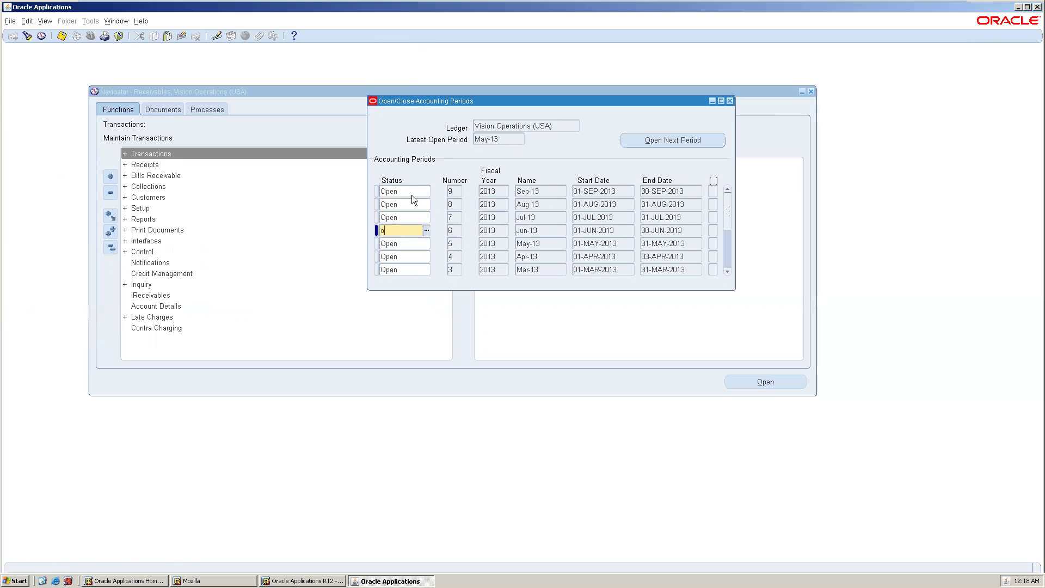
{"action": "type", "text": "pen"}
{"action": "key", "text": "Down"}
{"action": "key", "text": "ctrl+s"}
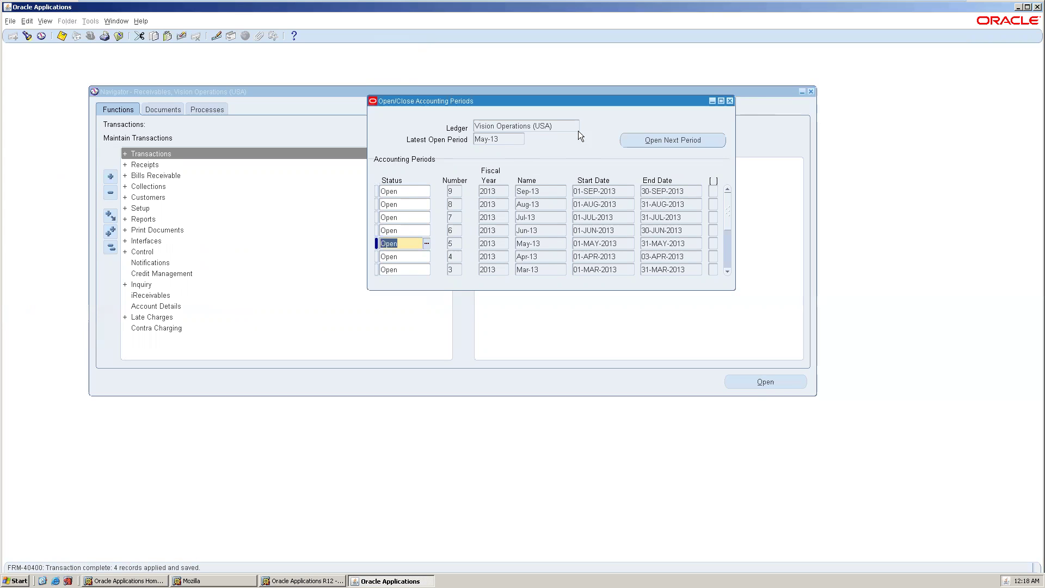
{"action": "left_click", "coordinate": [729, 100]}
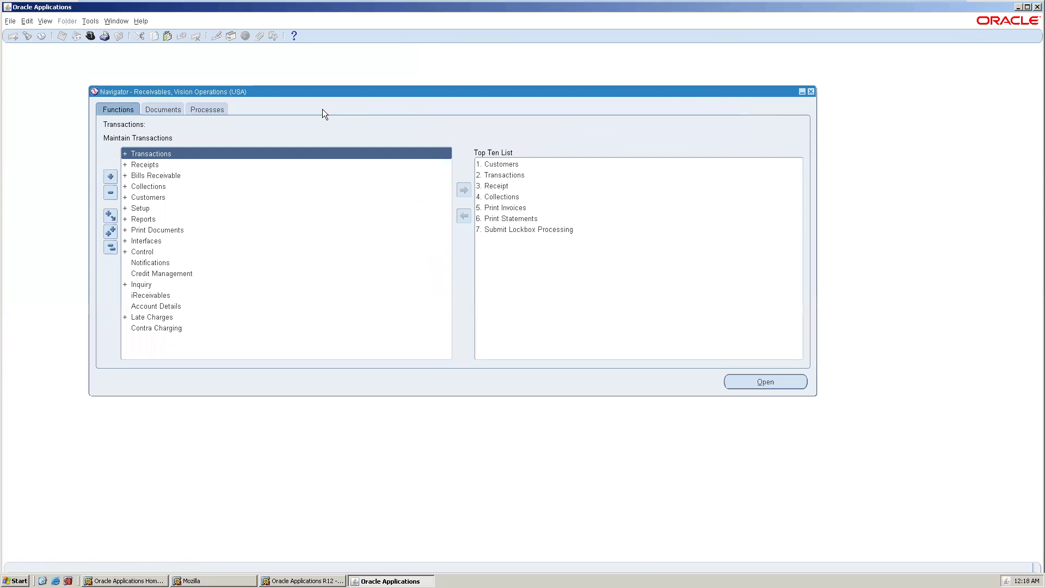
Step: Switch back to the General Ledger, Vision Operations (USA) responsibility
{"action": "left_click", "coordinate": [90, 36]}
{"action": "type", "text": "general Ledger, %"}
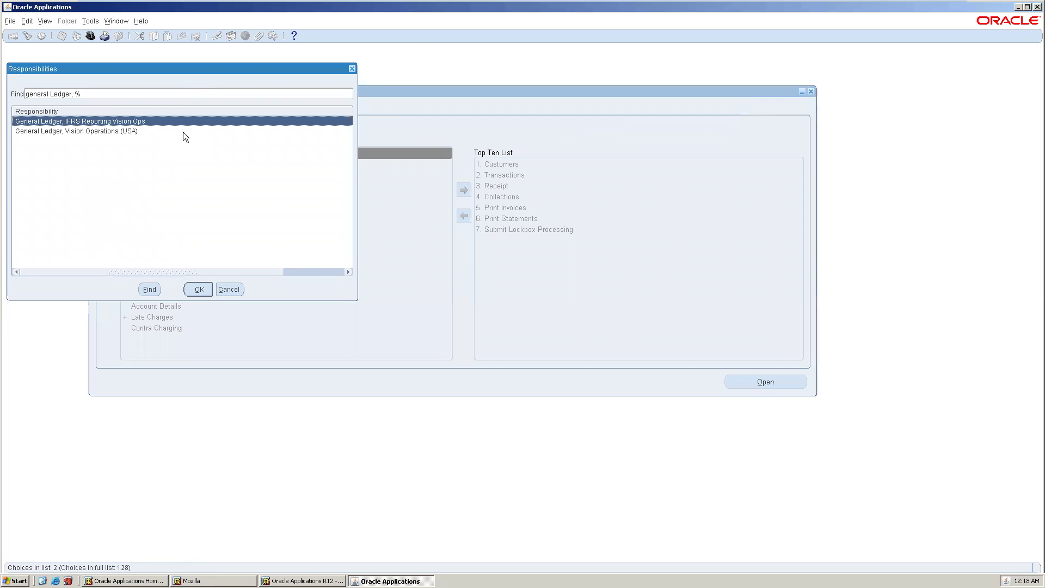
{"action": "double_click", "coordinate": [118, 132]}
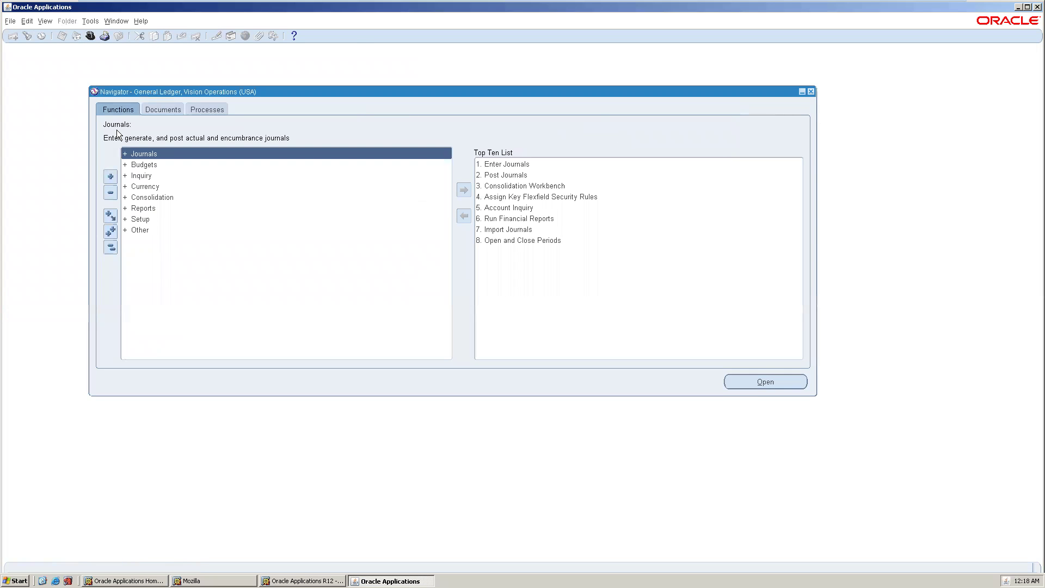
Step: List all my concurrent requests and view the output of the latest Actual/Budget Income Statement request
{"action": "left_click", "coordinate": [44, 21]}
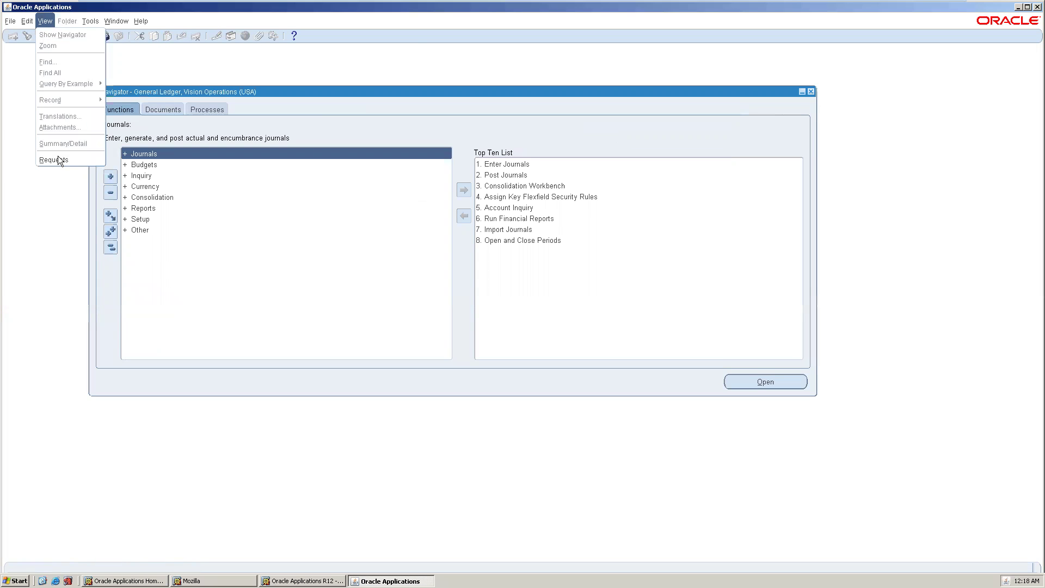
{"action": "left_click", "coordinate": [91, 159]}
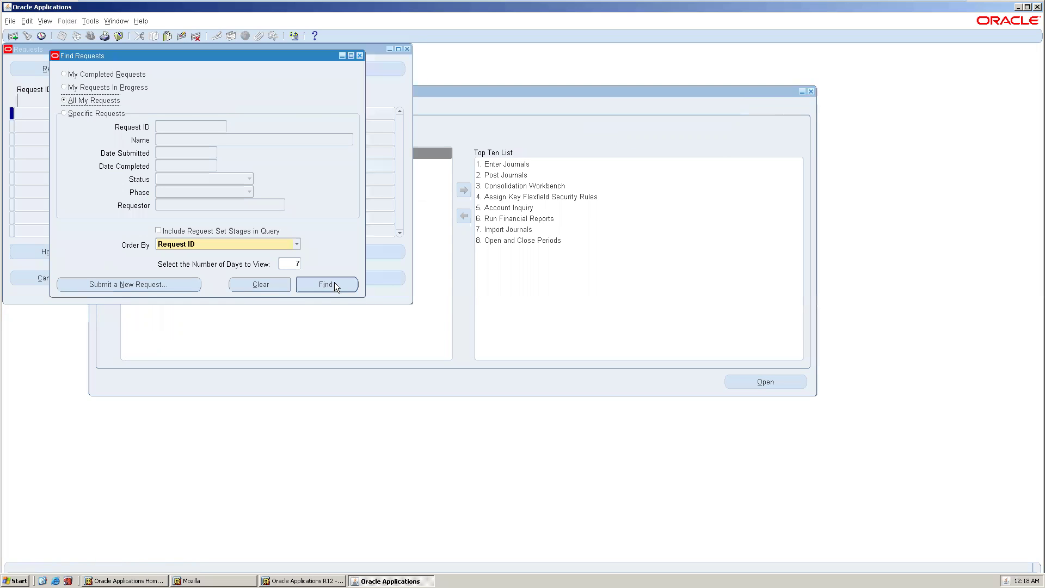
{"action": "left_click", "coordinate": [321, 280]}
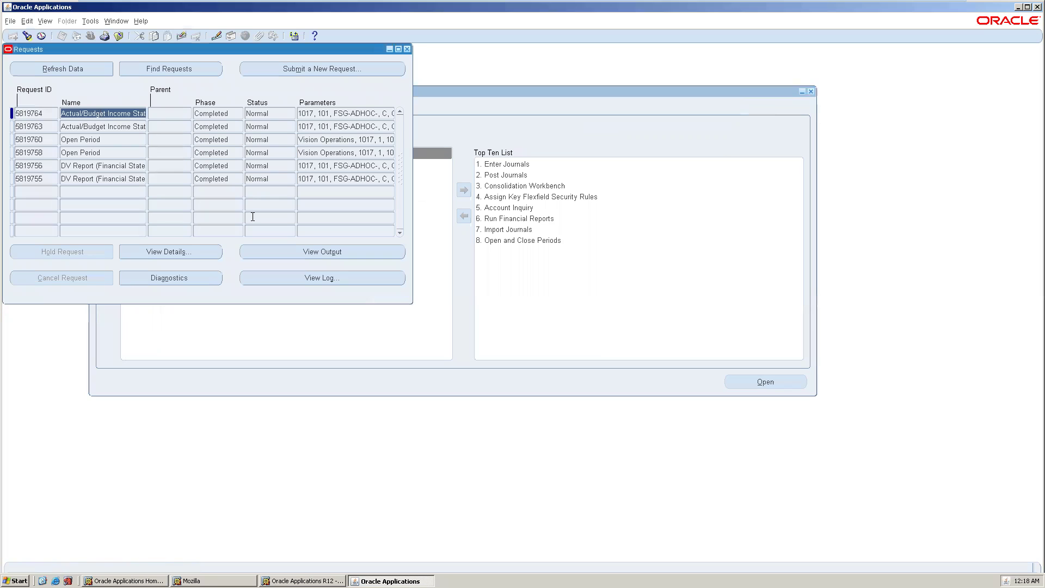
{"action": "left_click", "coordinate": [300, 248]}
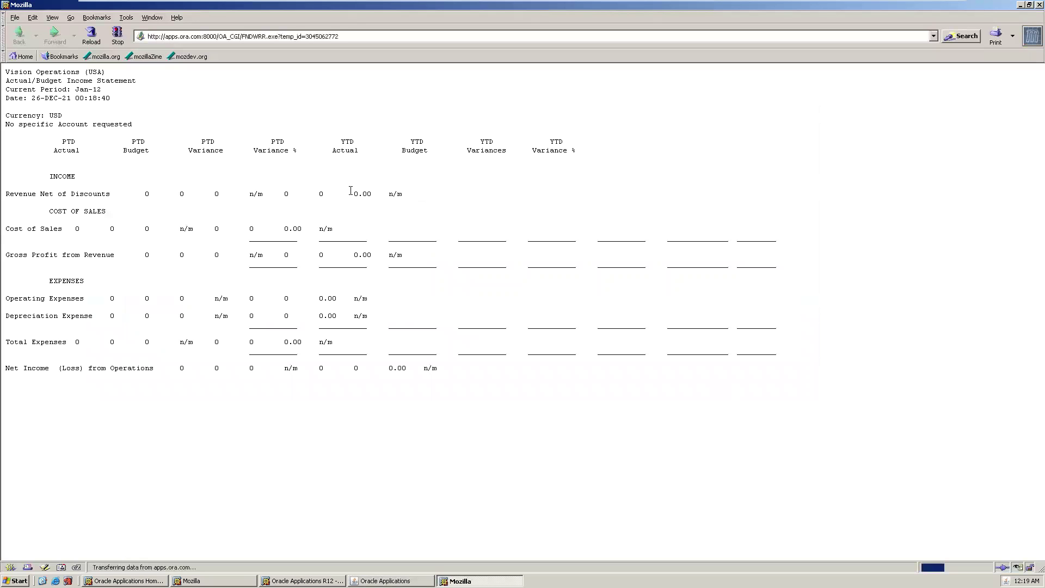
Step: Examine the PTD and YTD column headings and the income and expense lines of the Jan-12 income statement
{"action": "left_click_drag", "start_coordinate": [62, 143], "coordinate": [574, 153]}
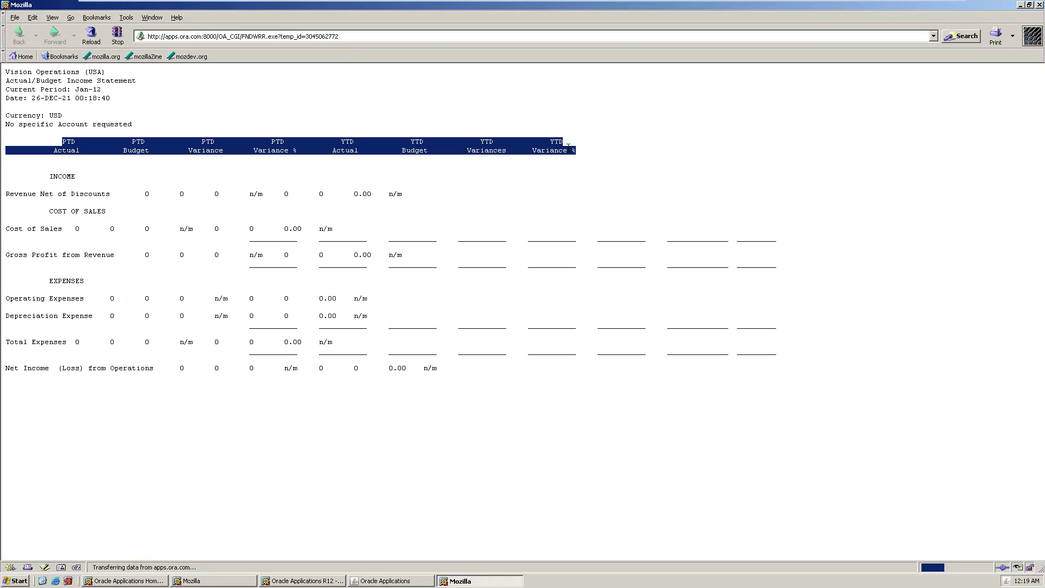
{"action": "left_click", "coordinate": [58, 142]}
{"action": "left_click_drag", "start_coordinate": [58, 144], "coordinate": [624, 170]}
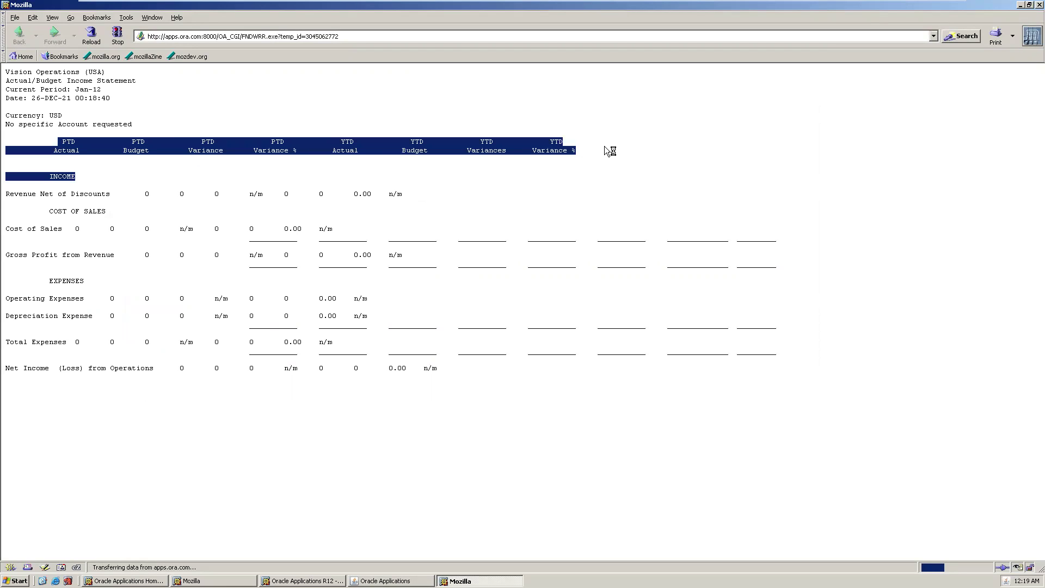
{"action": "left_click", "coordinate": [604, 146]}
{"action": "left_click_drag", "start_coordinate": [6, 193], "coordinate": [305, 342]}
{"action": "left_click", "coordinate": [90, 211]}
{"action": "left_click", "coordinate": [241, 238]}
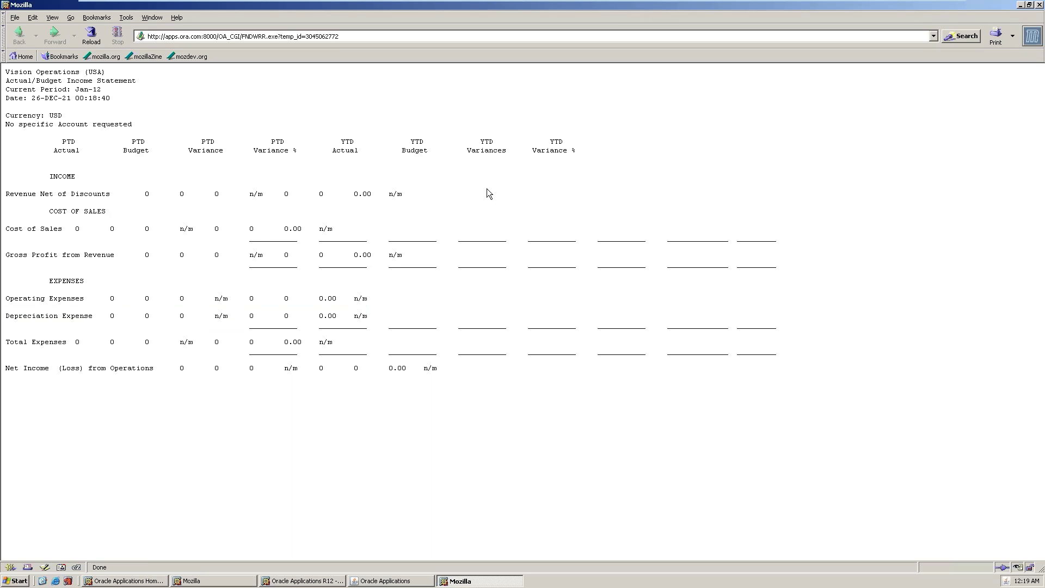
Step: Close the report output and view the output of the earlier Actual/Budget Income Statement request
{"action": "left_click", "coordinate": [1039, 5]}
{"action": "left_click", "coordinate": [122, 126]}
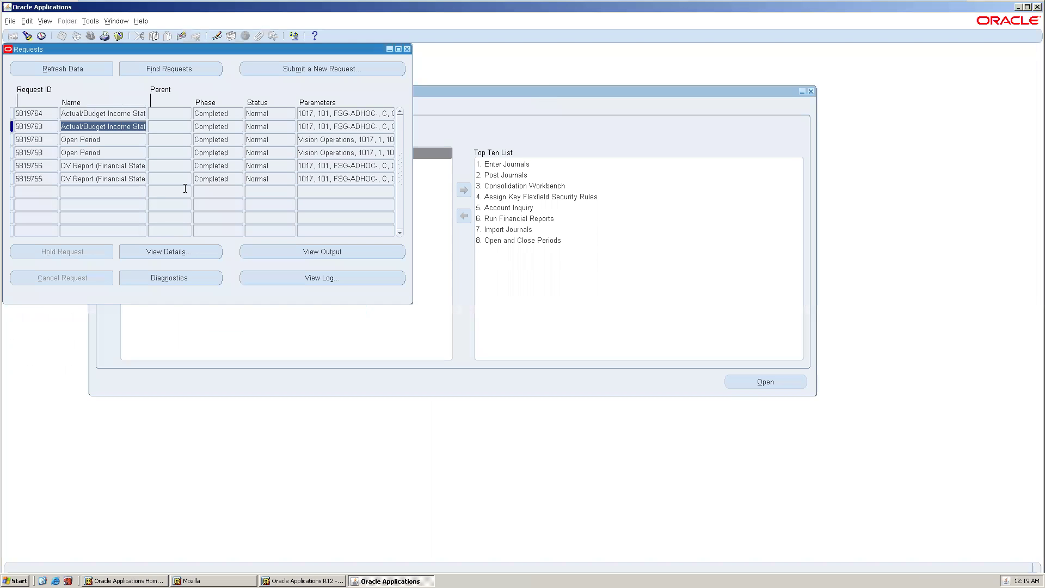
{"action": "left_click", "coordinate": [282, 255]}
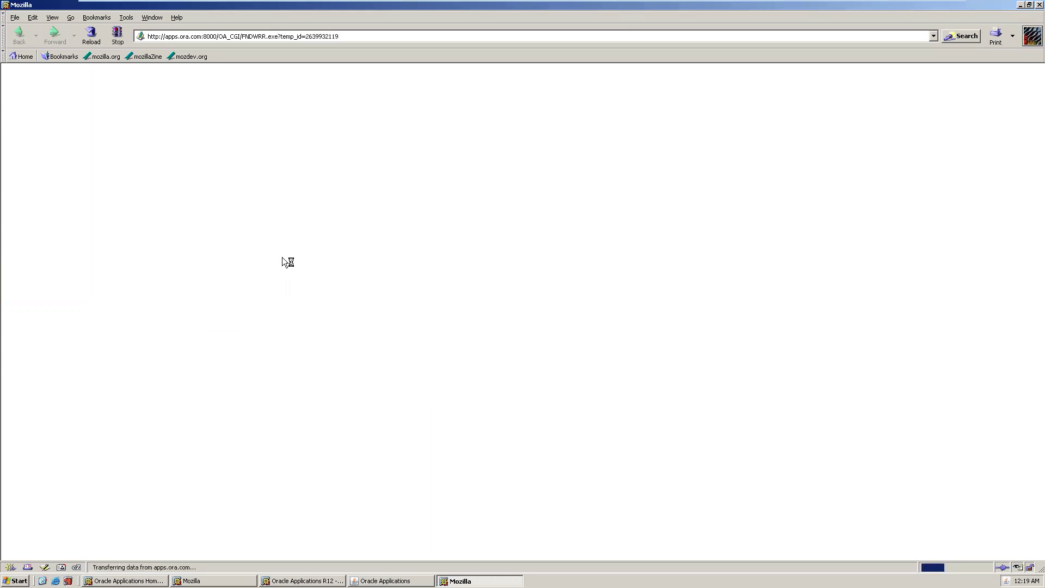
Step: Close the report output, view the output of the latest Actual/Budget Income Statement request again, and close the requests list
{"action": "left_click", "coordinate": [1039, 5]}
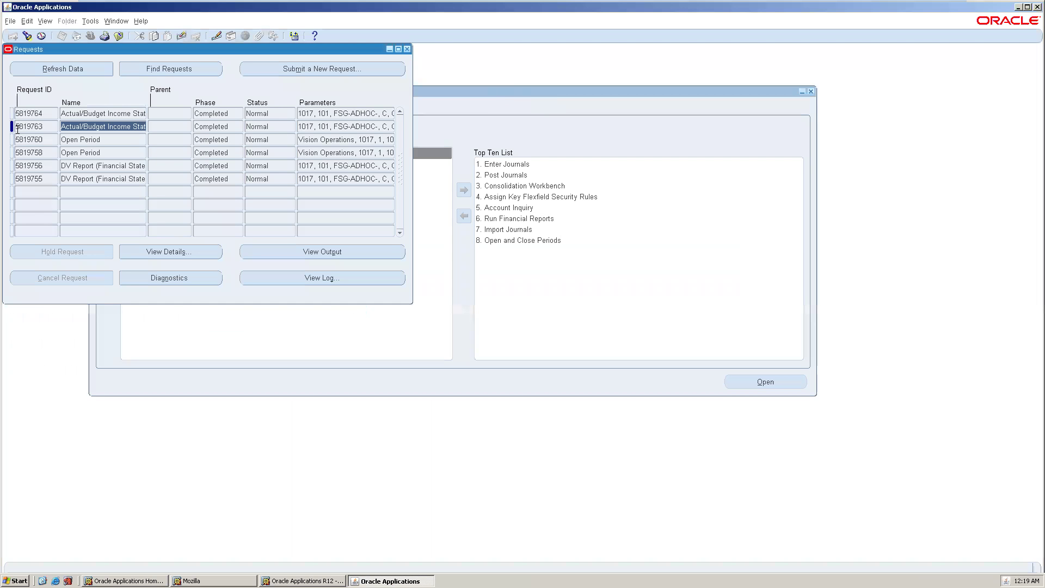
{"action": "left_click", "coordinate": [85, 117]}
{"action": "left_click", "coordinate": [381, 252]}
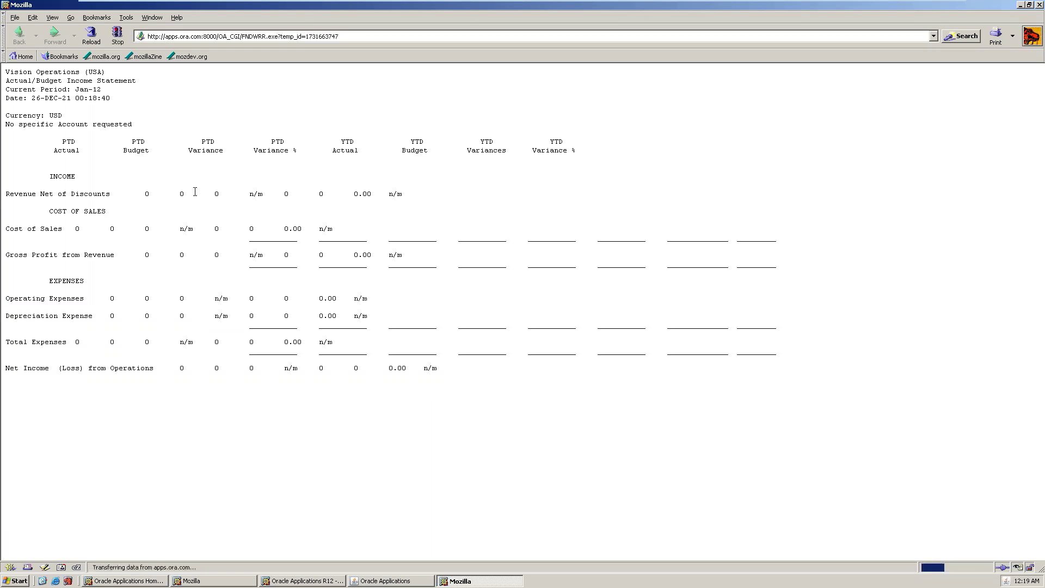
{"action": "left_click", "coordinate": [1040, 5]}
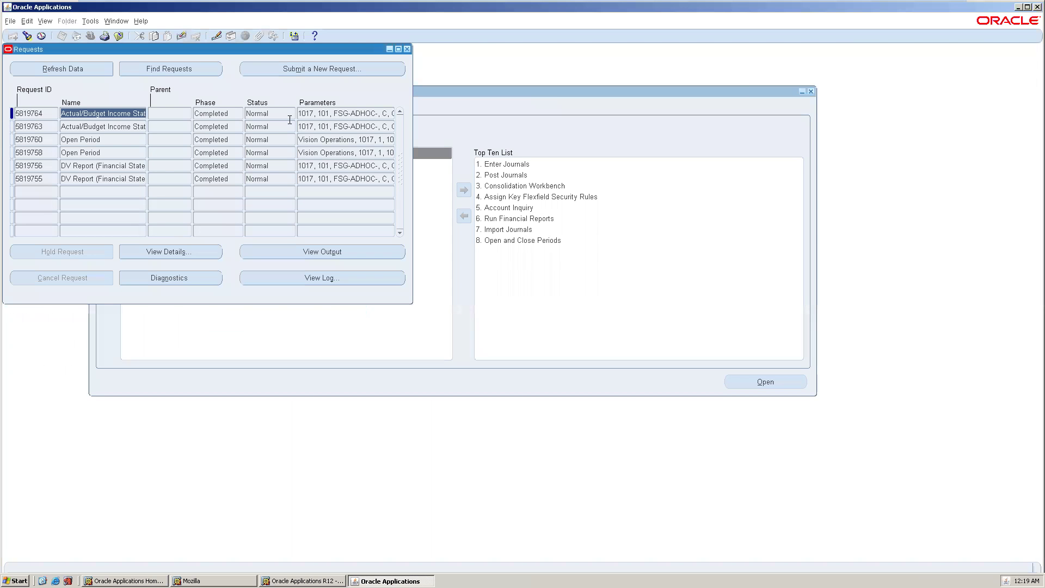
{"action": "left_click", "coordinate": [408, 49]}
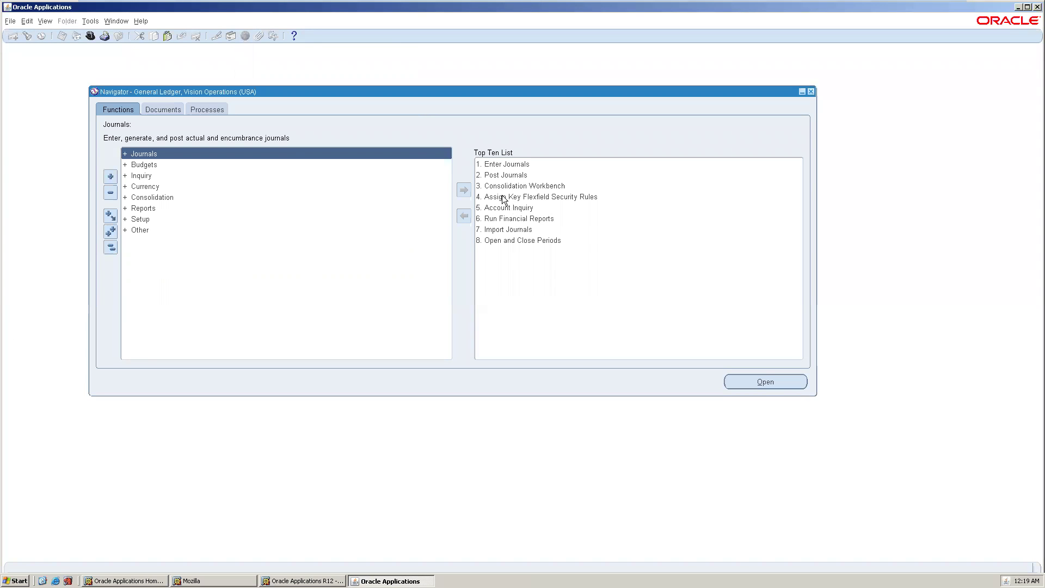
{"action": "left_click", "coordinate": [88, 37]}
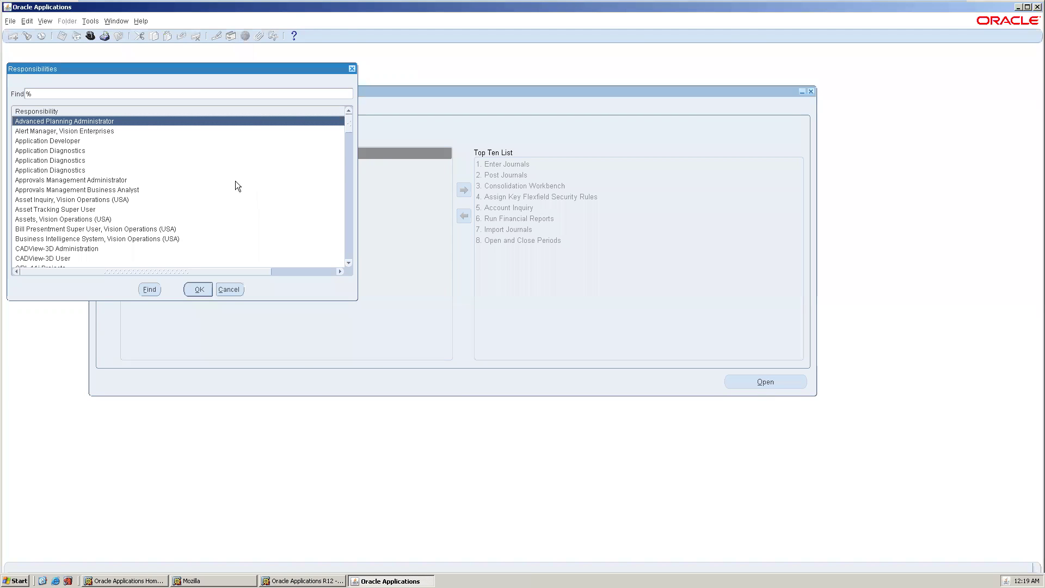
{"action": "left_click", "coordinate": [352, 68]}
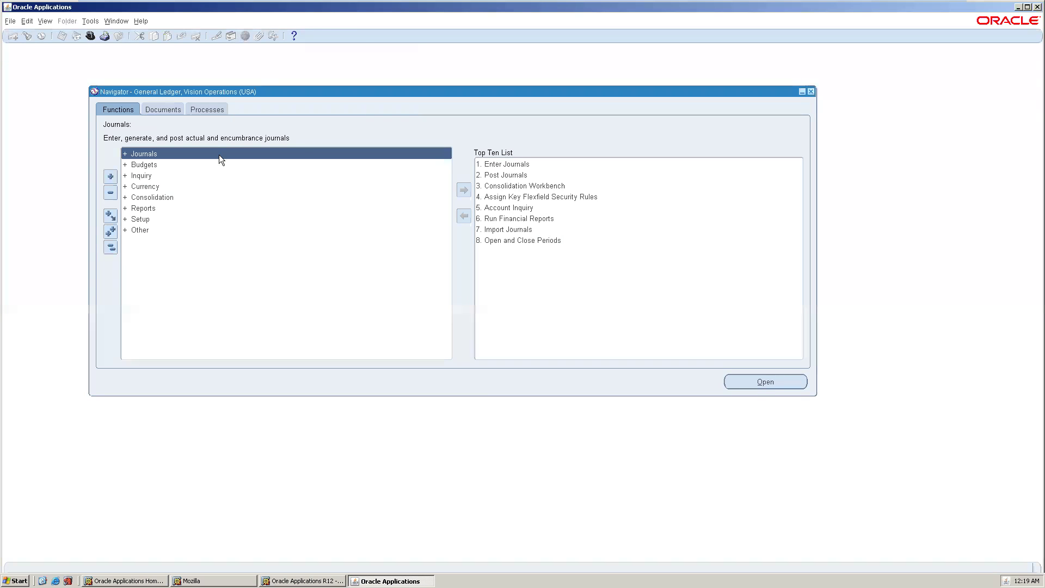
{"action": "double_click", "coordinate": [147, 220]}
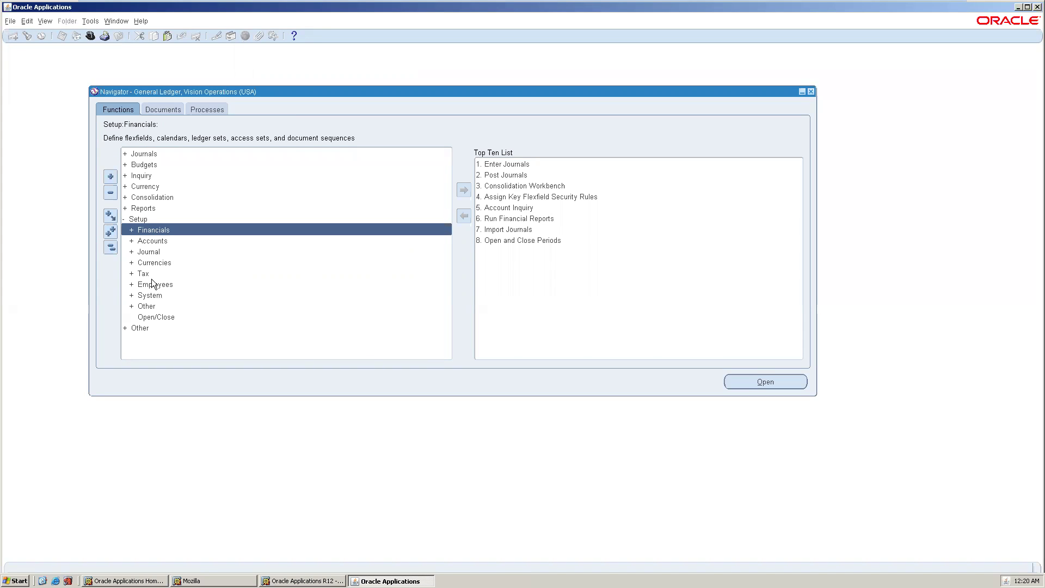
Step: Switch to the Cash Management, Vision Operations (USA) responsibility
{"action": "left_click", "coordinate": [91, 35]}
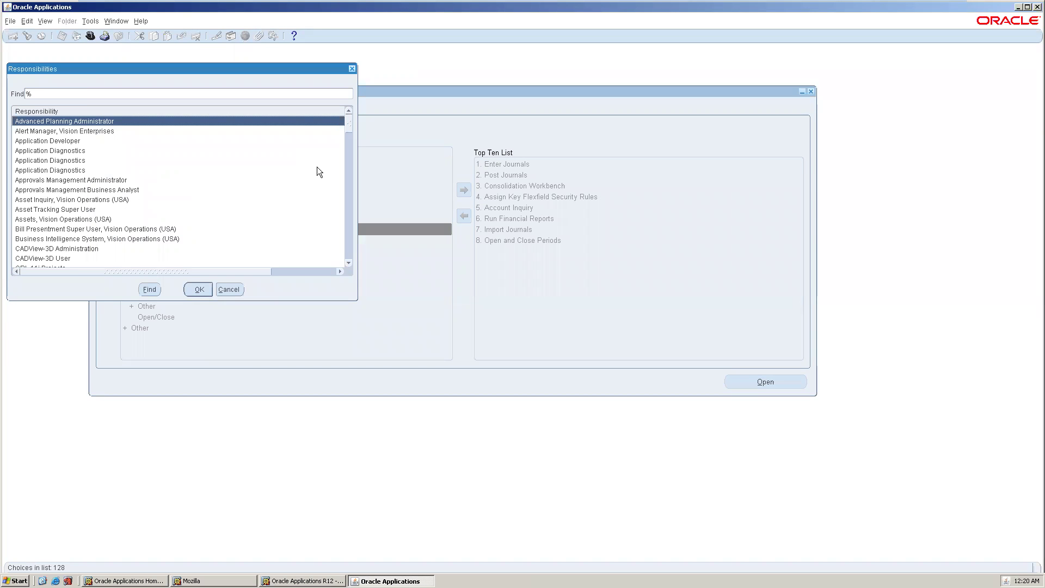
{"action": "type", "text": "ca"}
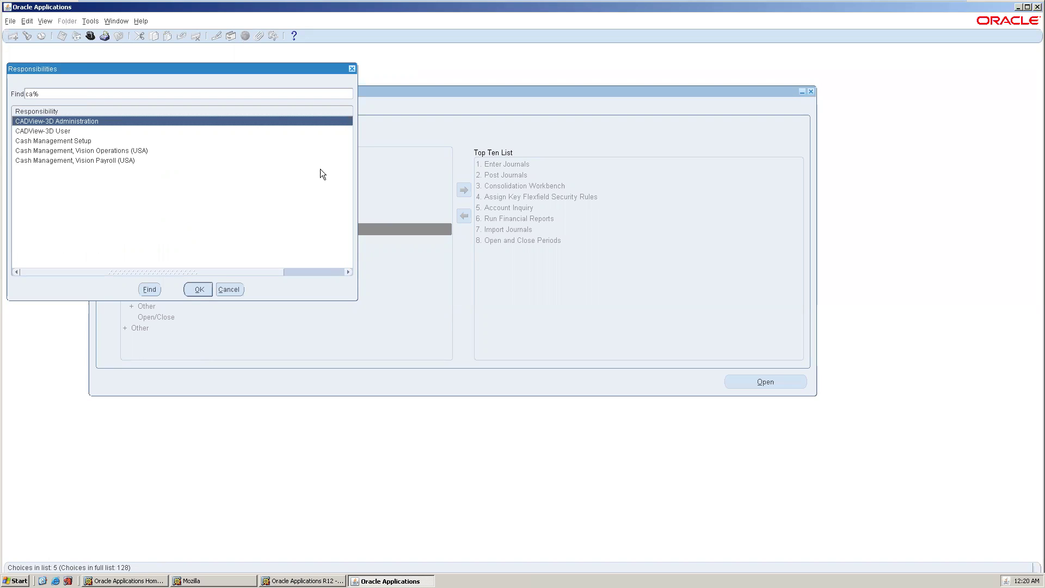
{"action": "double_click", "coordinate": [120, 151]}
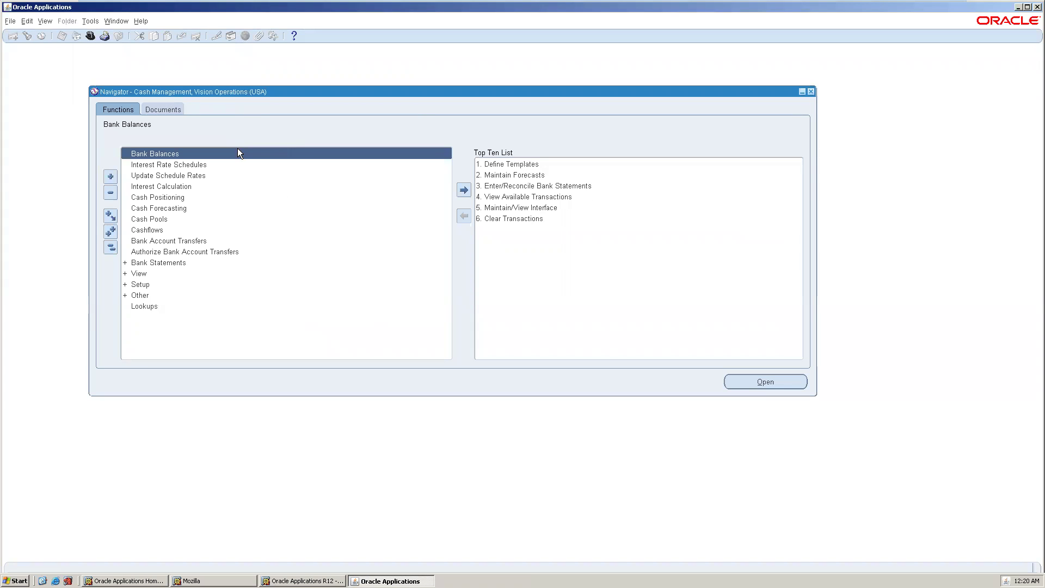
Step: Open Cash Forecasting and start creating a new forecast template
{"action": "left_click", "coordinate": [185, 212]}
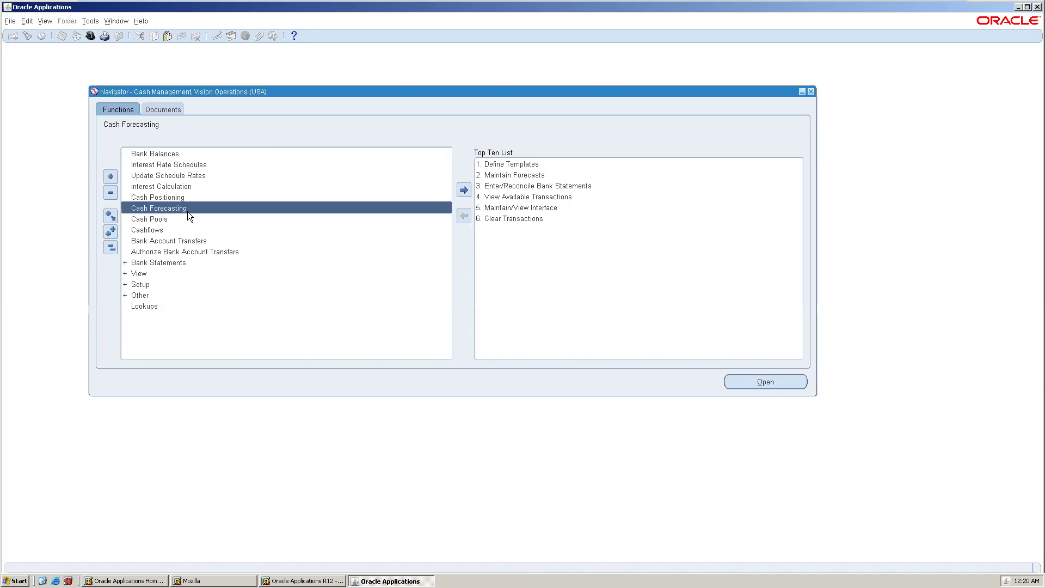
{"action": "double_click", "coordinate": [193, 208]}
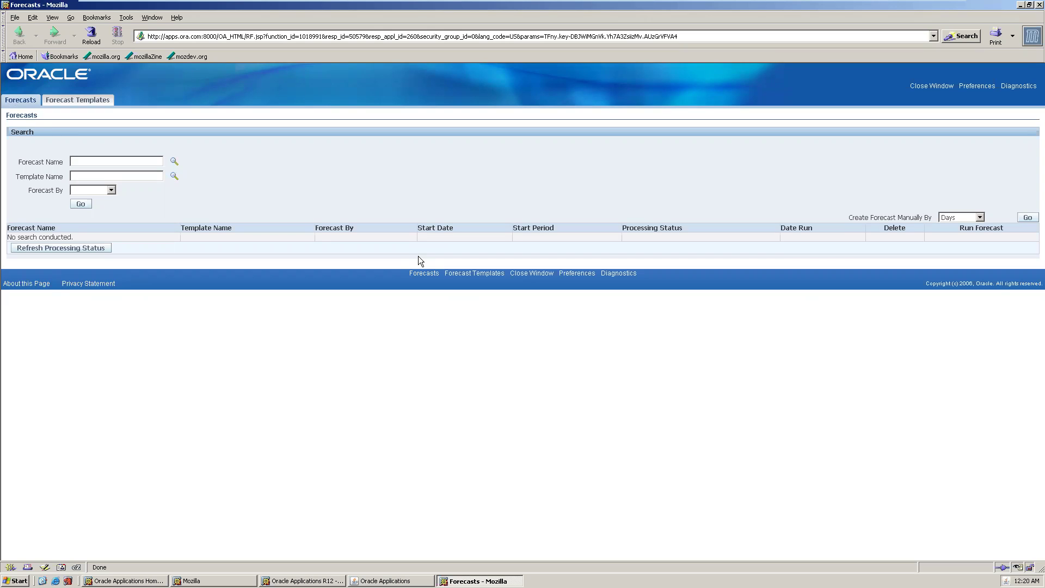
{"action": "left_click", "coordinate": [8, 104]}
{"action": "left_click", "coordinate": [76, 101]}
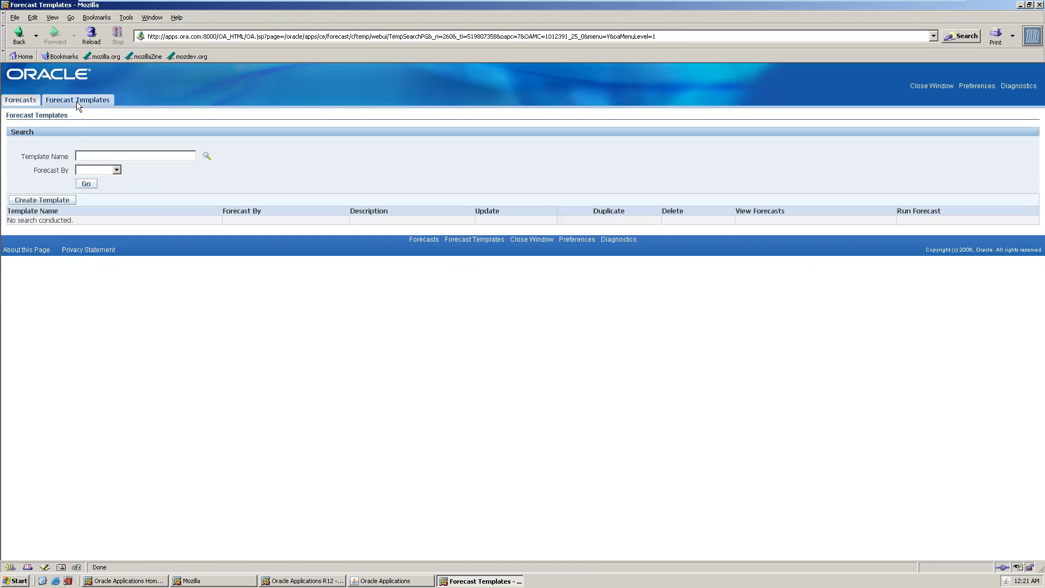
{"action": "left_click", "coordinate": [59, 200]}
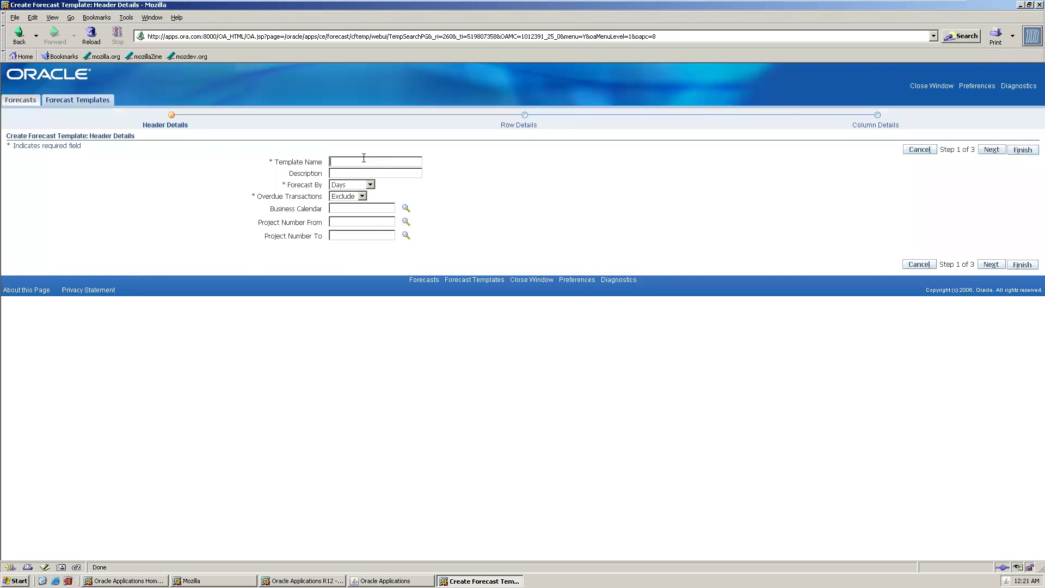
Step: Name the template DV forecast, set it to forecast by GL Periods with overdue transactions excluded, and continue to the row details
{"action": "type", "text": "Sr21 Forecas"}
{"action": "key", "text": "BackSpace"}
{"action": "key", "text": "BackSpace"}
{"action": "key", "text": "BackSpace"}
{"action": "key", "text": "BackSpace"}
{"action": "key", "text": "BackSpace"}
{"action": "key", "text": "BackSpace"}
{"action": "key", "text": "BackSpace"}
{"action": "key", "text": "BackSpace"}
{"action": "key", "text": "BackSpace"}
{"action": "key", "text": "BackSpace"}
{"action": "key", "text": "BackSpace"}
{"action": "type", "text": "DV forecast"}
{"action": "left_click", "coordinate": [370, 185]}
{"action": "left_click", "coordinate": [362, 196]}
{"action": "left_click", "coordinate": [355, 207]}
{"action": "left_click", "coordinate": [992, 150]}
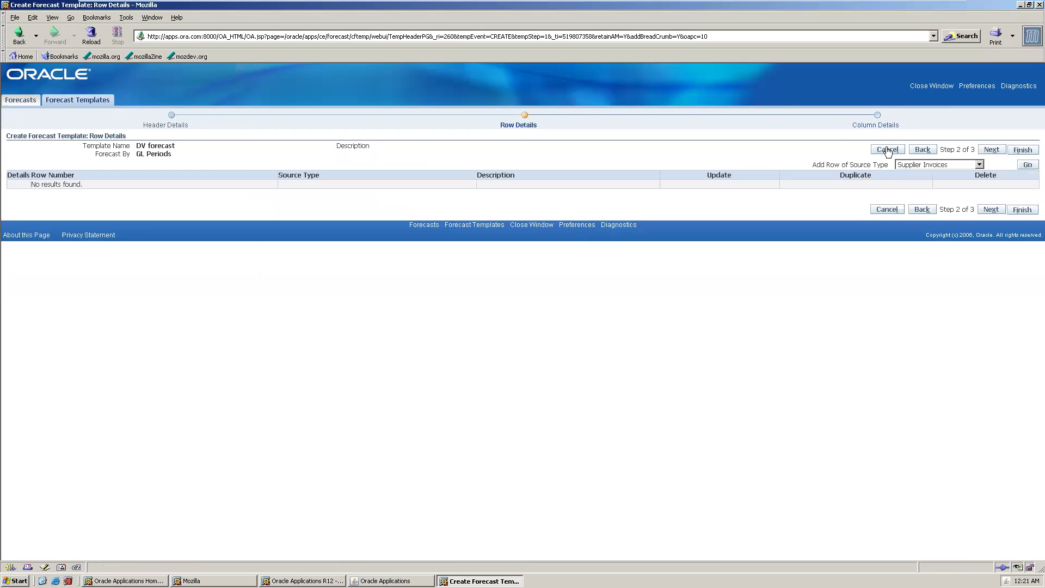
Step: Return to the header details and set the project number range to B200 and the business calendar to Five Day Week
{"action": "left_click", "coordinate": [934, 151]}
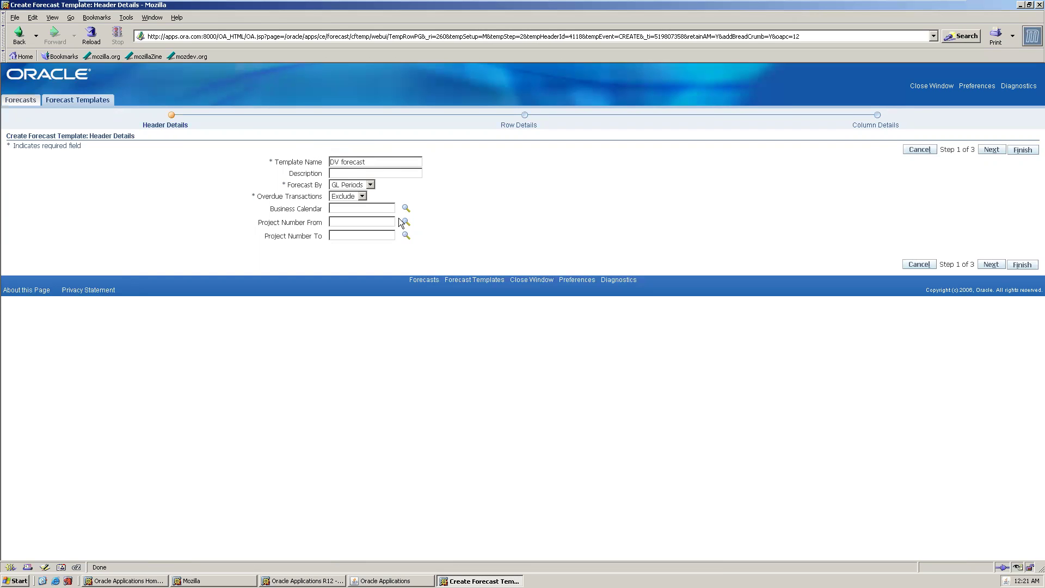
{"action": "left_click", "coordinate": [406, 223]}
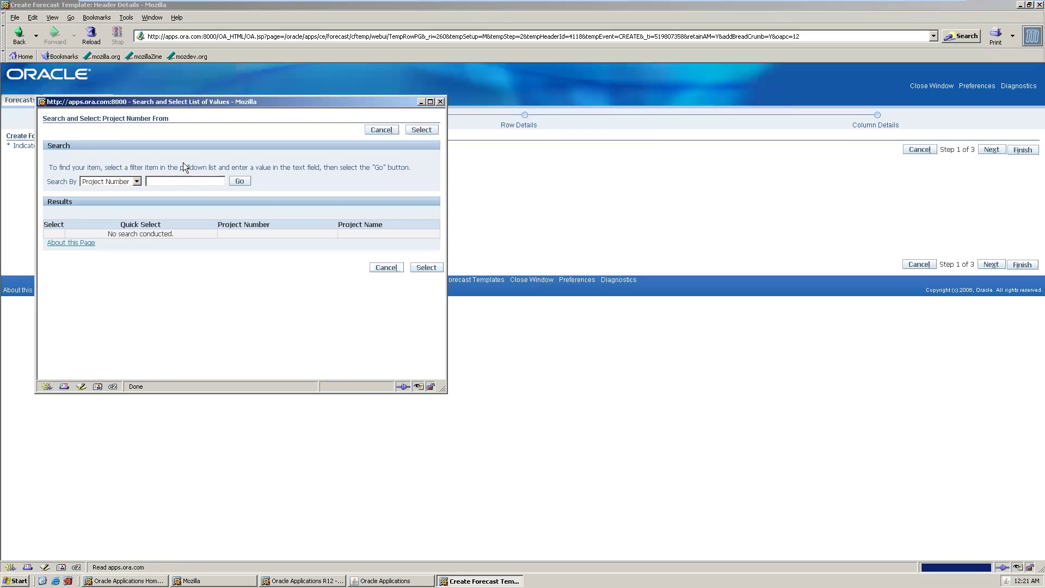
{"action": "left_click", "coordinate": [137, 181]}
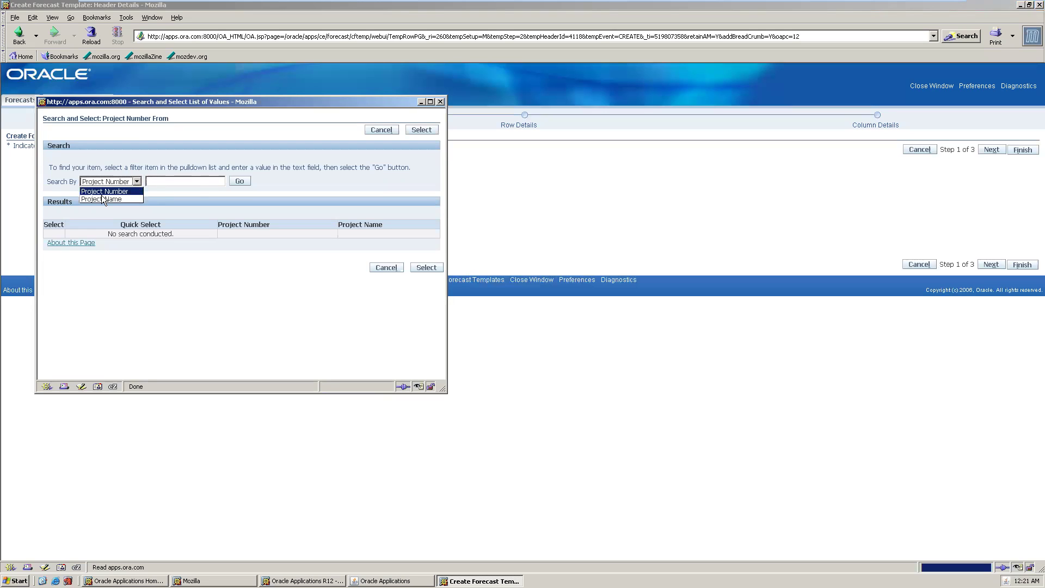
{"action": "left_click", "coordinate": [242, 180]}
{"action": "left_click", "coordinate": [242, 181]}
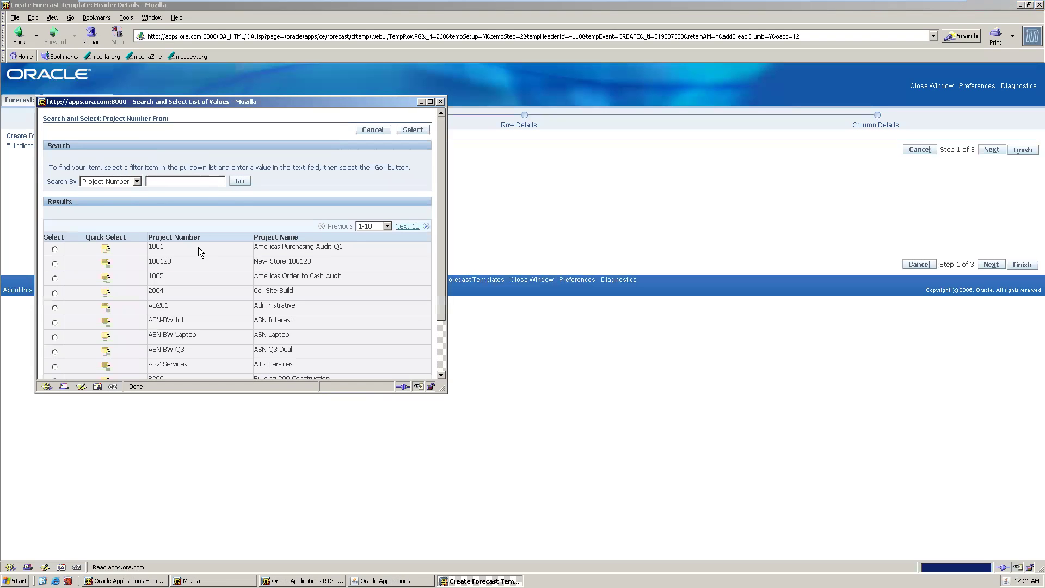
{"action": "scroll", "coordinate": [180, 269], "scroll_direction": "down", "scroll_amount": 2}
{"action": "left_click", "coordinate": [109, 319]}
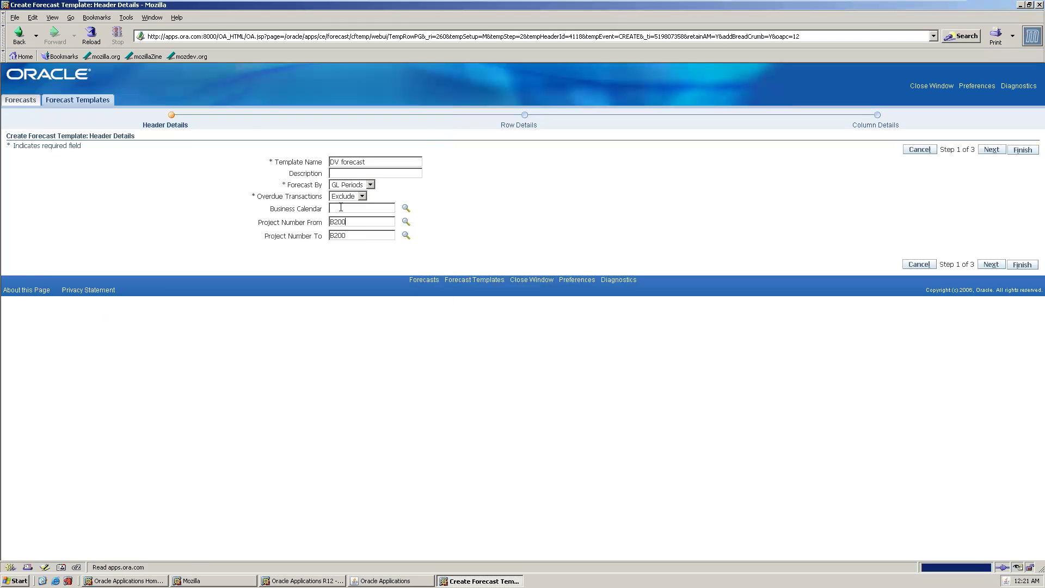
{"action": "left_click", "coordinate": [405, 208]}
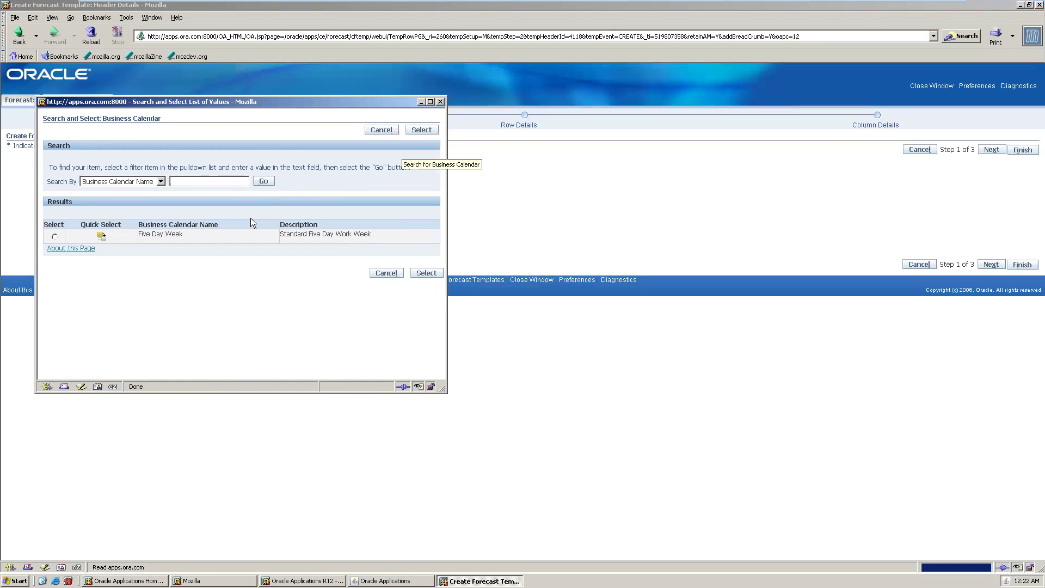
{"action": "left_click", "coordinate": [101, 236]}
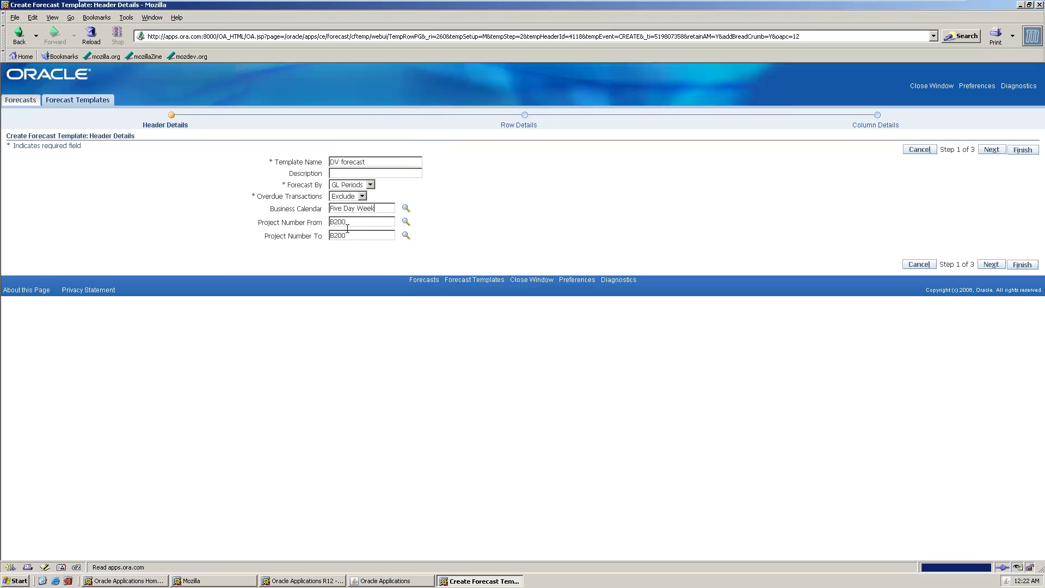
Step: Clear the project number range and the business calendar from the header details and continue to the row details
{"action": "left_click_drag", "start_coordinate": [363, 221], "coordinate": [200, 225]}
{"action": "key", "text": "Delete"}
{"action": "key", "text": "Tab"}
{"action": "left_click_drag", "start_coordinate": [376, 209], "coordinate": [268, 212]}
{"action": "key", "text": "Delete"}
{"action": "left_click", "coordinate": [991, 150]}
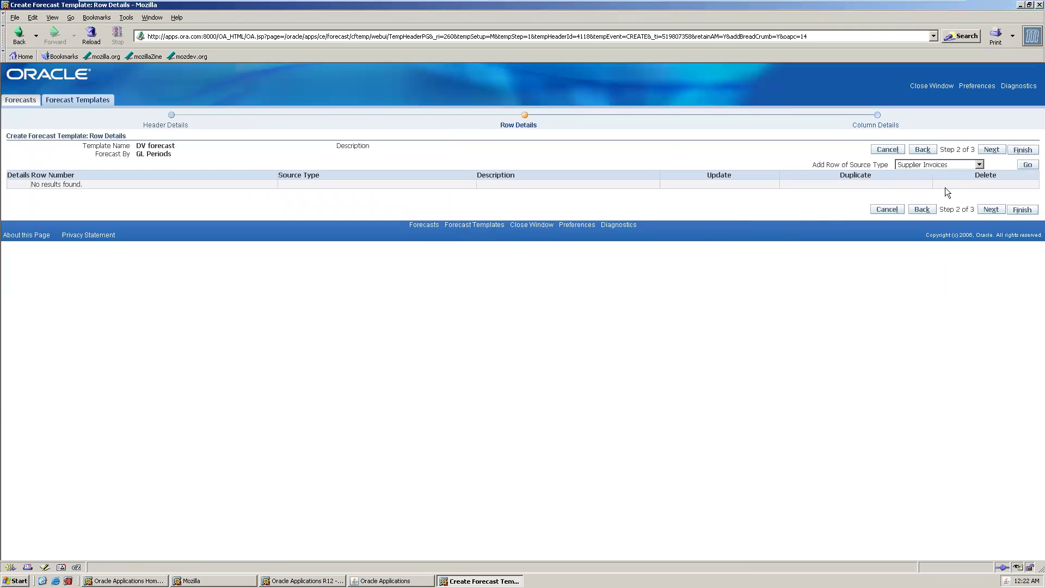
Step: Add a Supplier Invoices row with row number 1 to the forecast template
{"action": "left_click", "coordinate": [1027, 164]}
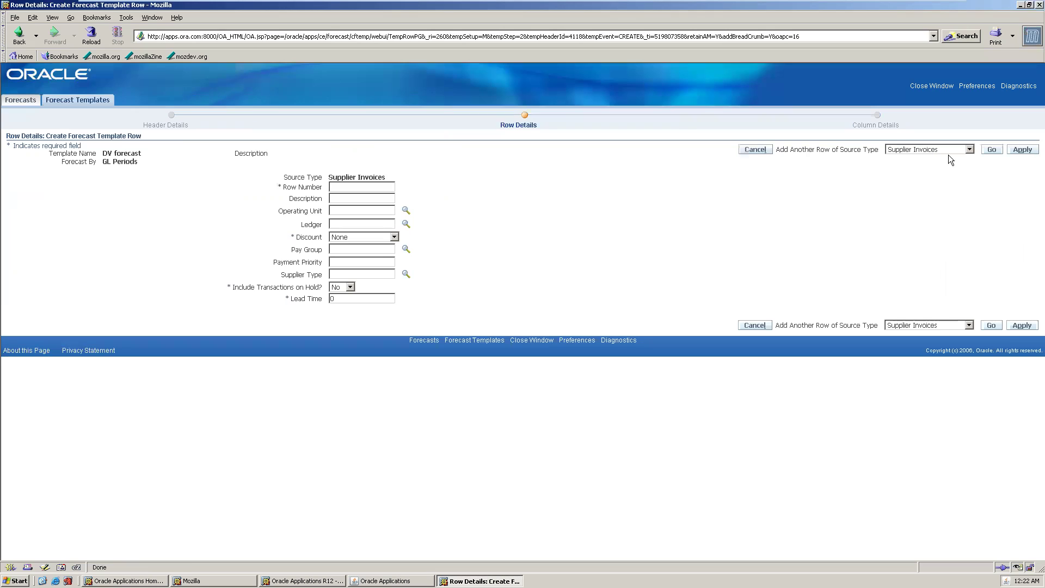
{"action": "left_click", "coordinate": [381, 188]}
{"action": "type", "text": "1"}
{"action": "left_click", "coordinate": [1022, 151]}
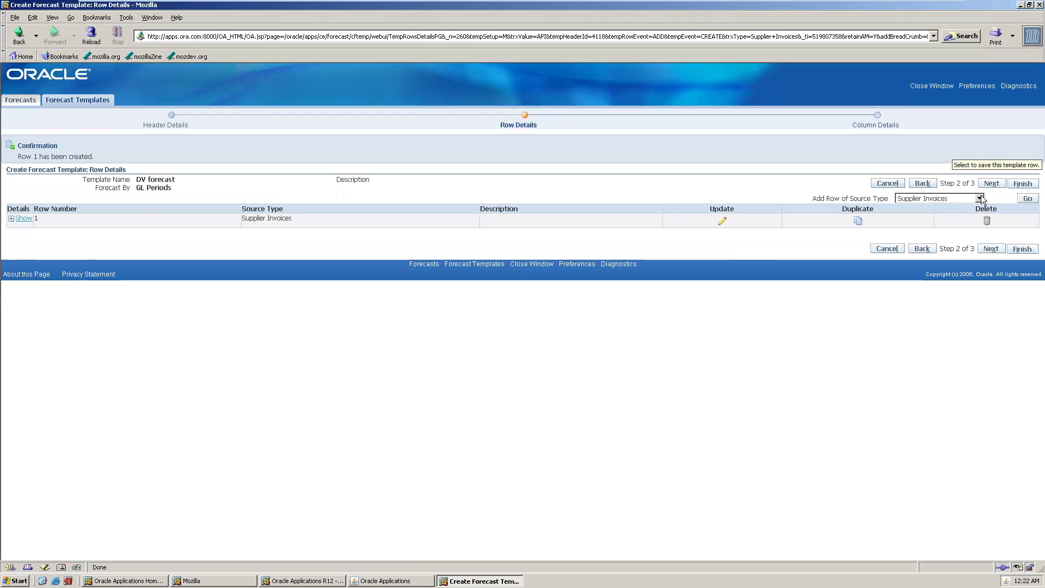
Step: Add a Customer Invoices row with row number 2 and save it by starting another Supplier Invoices row
{"action": "left_click", "coordinate": [979, 199]}
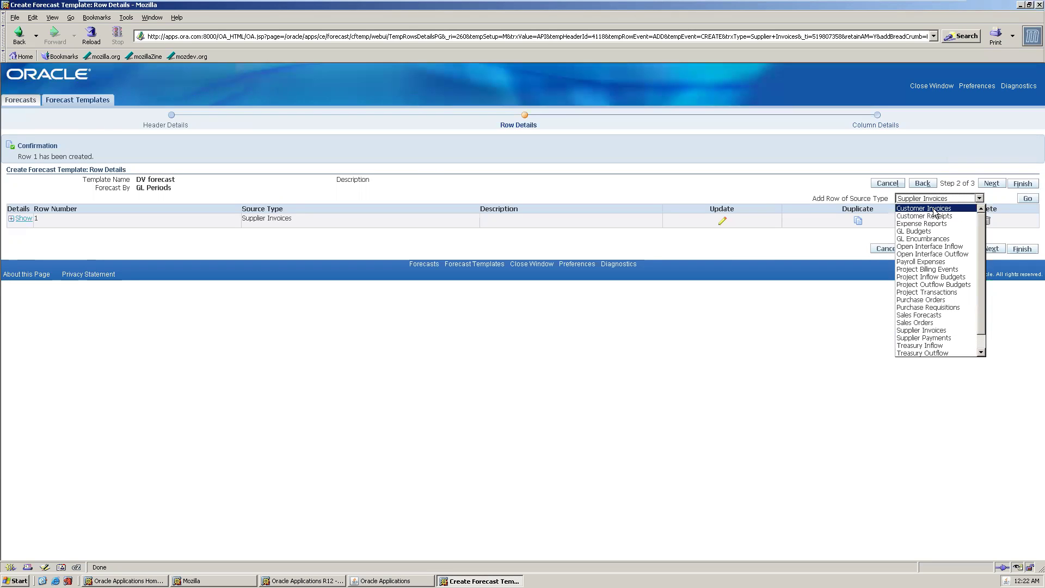
{"action": "left_click", "coordinate": [936, 210]}
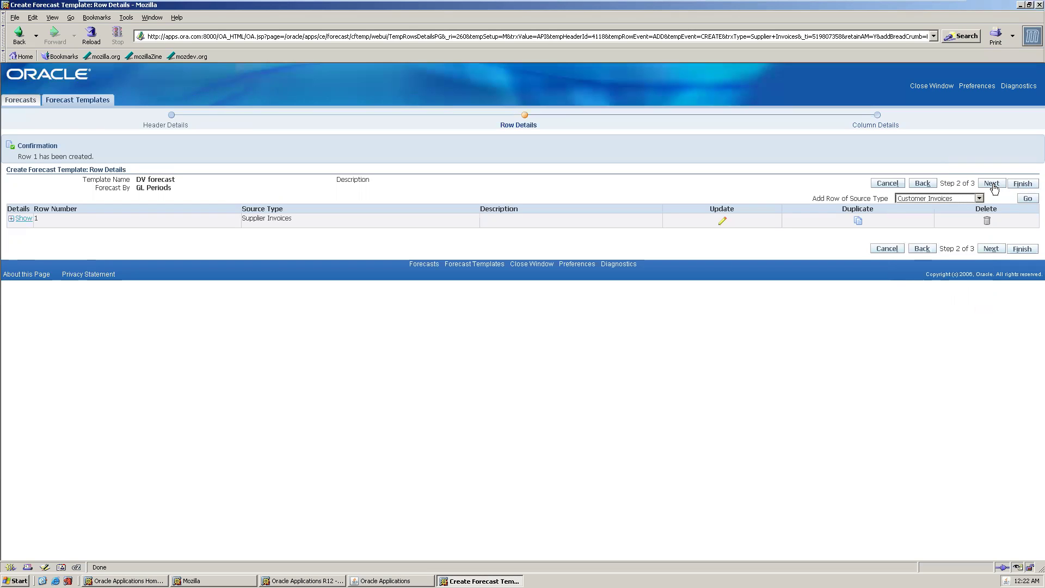
{"action": "left_click", "coordinate": [1029, 198]}
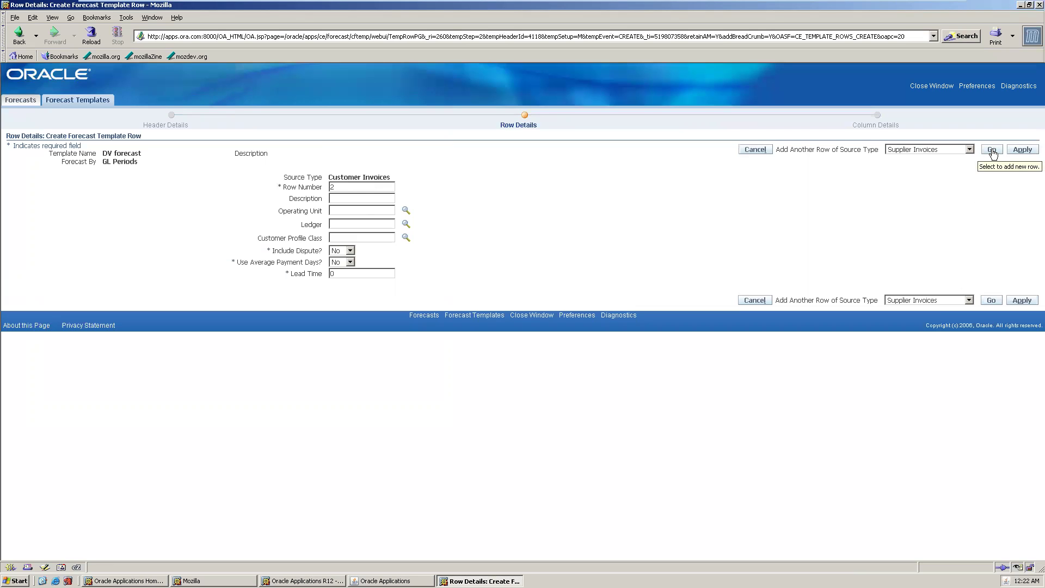
{"action": "left_click", "coordinate": [991, 151]}
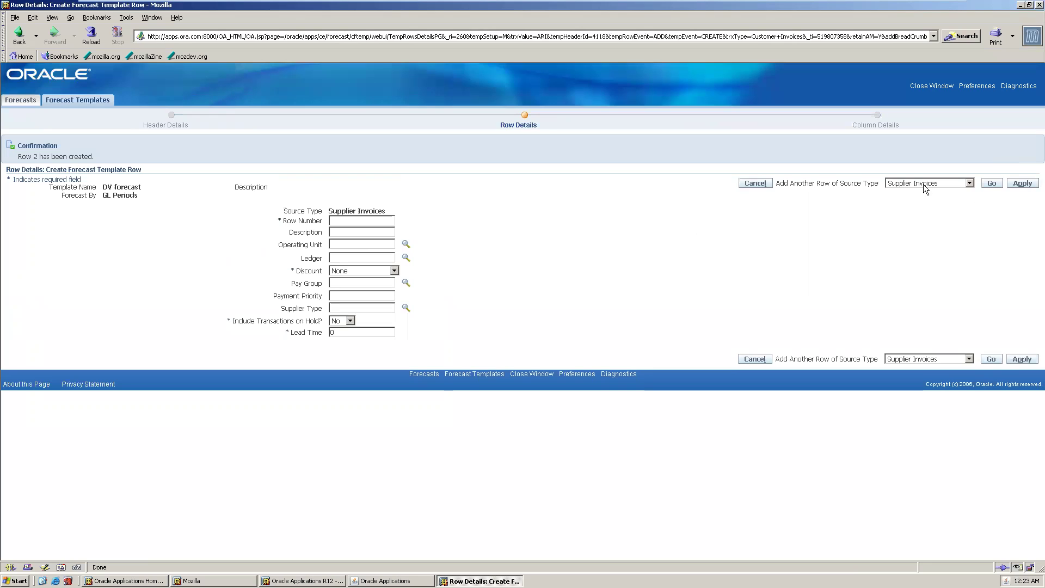
Step: Give the new Supplier Invoices row the row number 3, save it, and continue to the column details
{"action": "left_click", "coordinate": [1026, 183]}
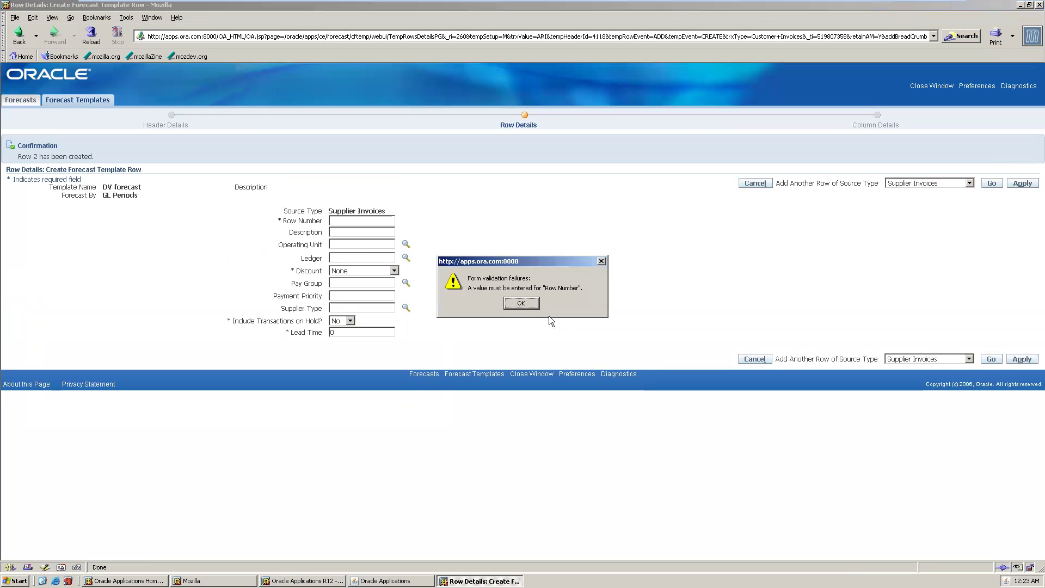
{"action": "left_click", "coordinate": [521, 303]}
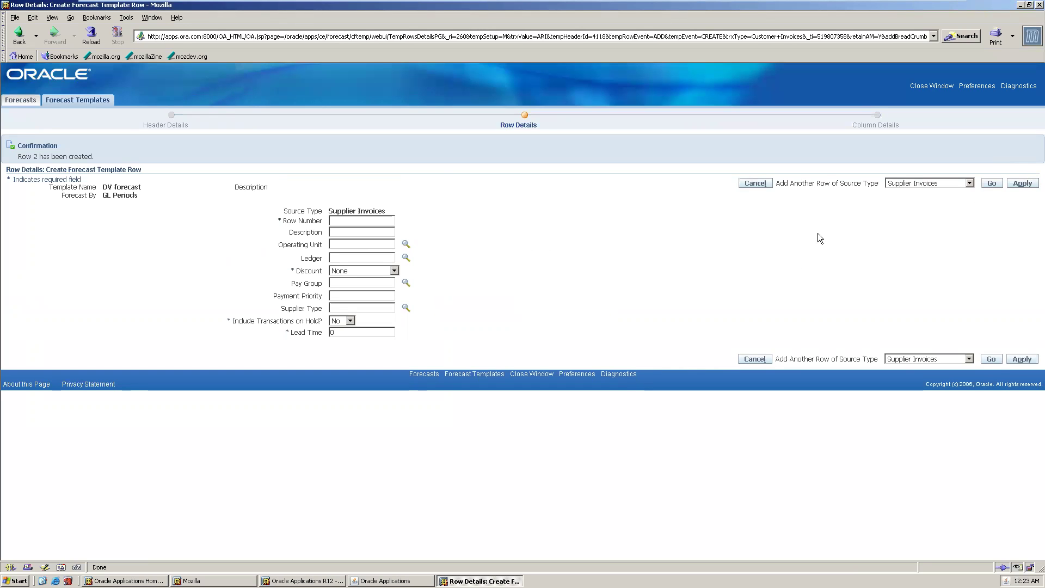
{"action": "left_click", "coordinate": [994, 188]}
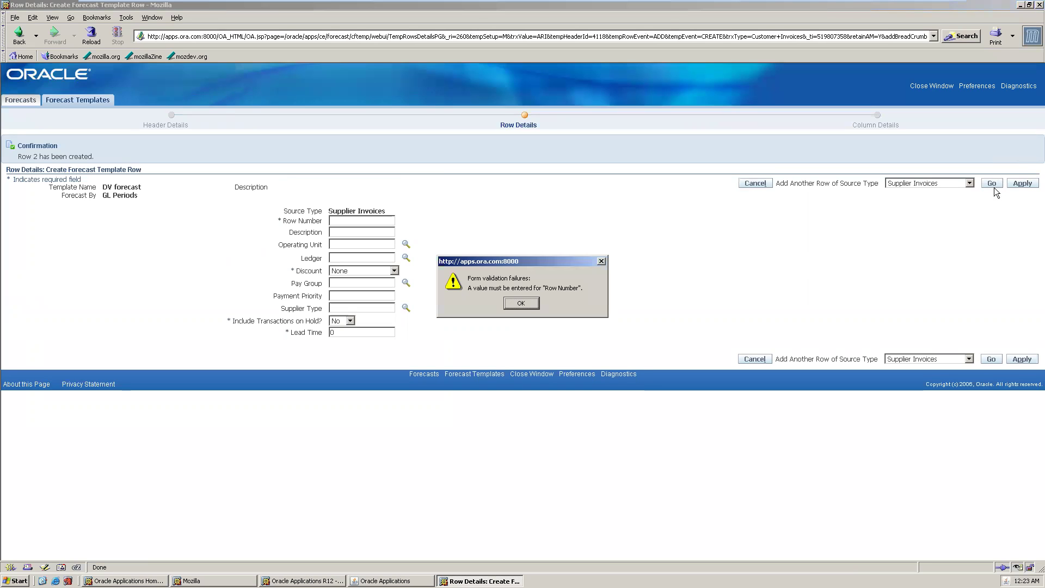
{"action": "left_click", "coordinate": [523, 303]}
{"action": "left_click", "coordinate": [356, 221]}
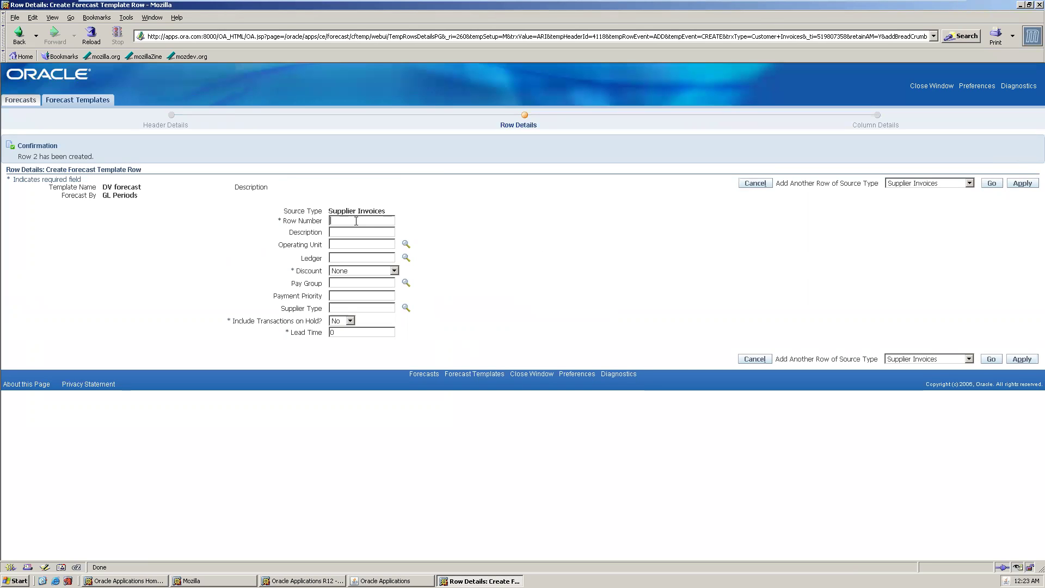
{"action": "type", "text": "3"}
{"action": "left_click", "coordinate": [1021, 183]}
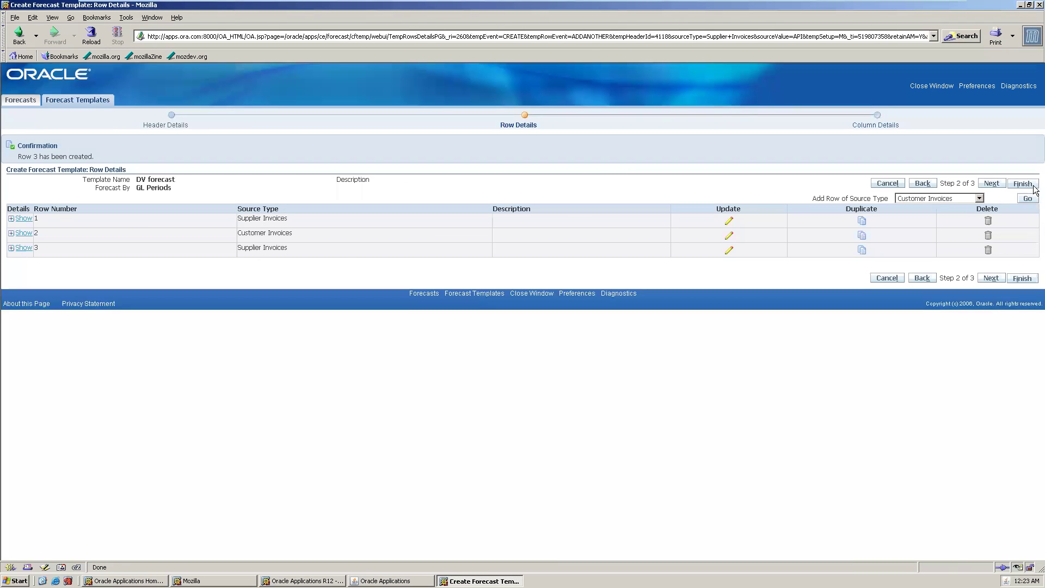
{"action": "left_click", "coordinate": [992, 184]}
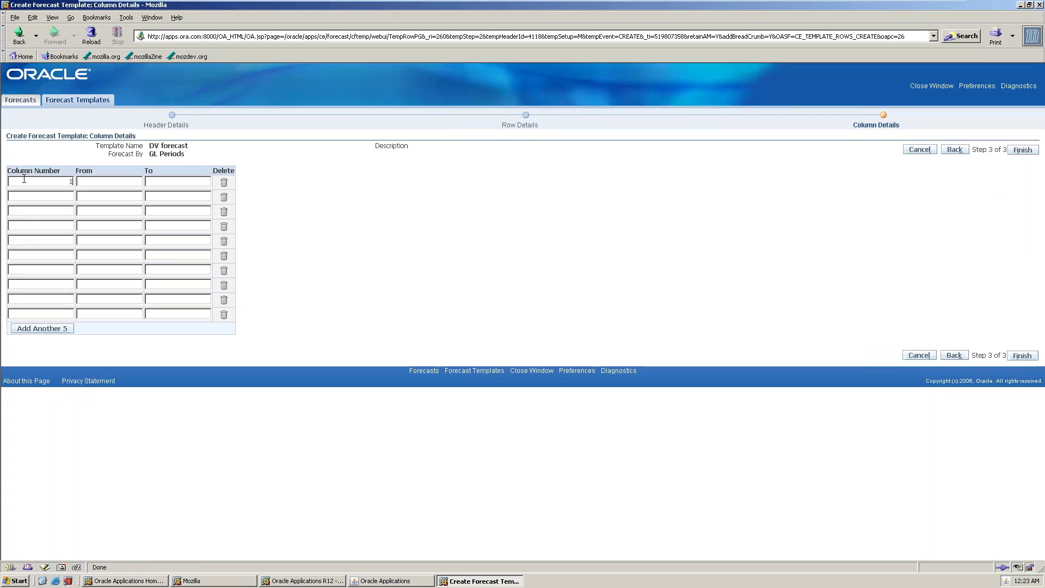
Step: Number the next two template columns 2 and 3, and try to finish the template
{"action": "left_click", "coordinate": [100, 181]}
{"action": "type", "text": "2"}
{"action": "left_click", "coordinate": [1022, 150]}
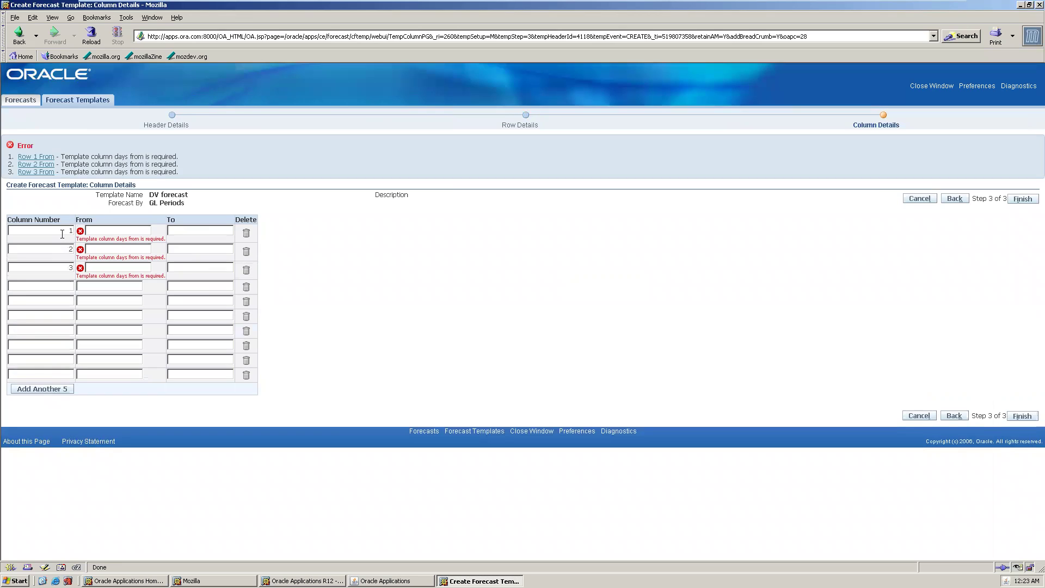
Step: Enter 01jan2012 as the From value and 30dec2012 as the To value of column 1
{"action": "left_click", "coordinate": [140, 228]}
{"action": "type", "text": "01jan"}
{"action": "type", "text": "20"}
{"action": "type", "text": "12"}
{"action": "type", "text": "30dec"}
{"action": "type", "text": "12"}
{"action": "key", "text": "BackSpace"}
{"action": "key", "text": "BackSpace"}
{"action": "type", "text": "2012"}
{"action": "key", "text": "Tab"}
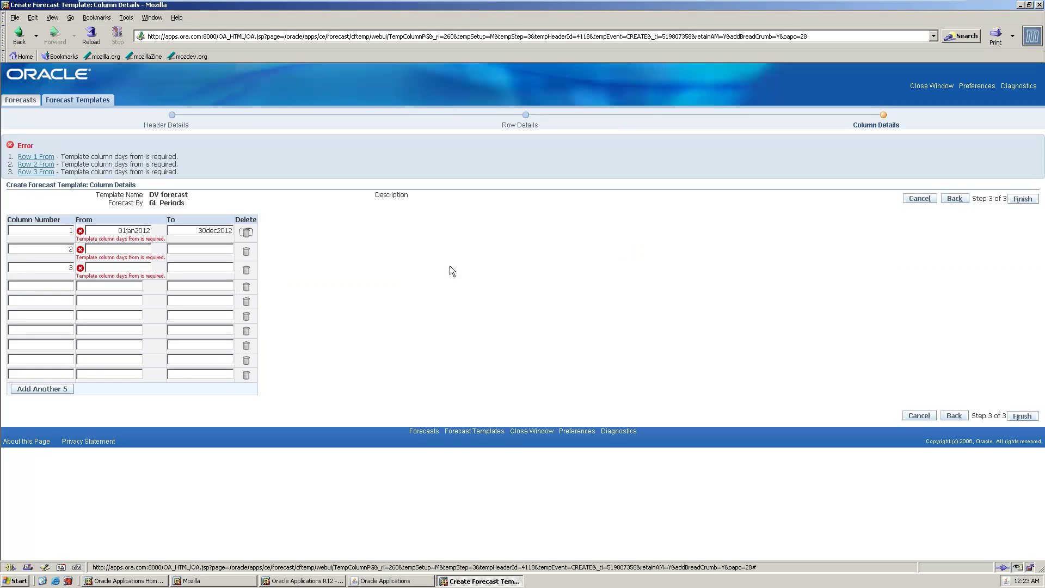
Step: Clear column numbers 2 and 3 and try to finish the template with column 1 only
{"action": "key", "text": "Tab"}
{"action": "key", "text": "BackSpace"}
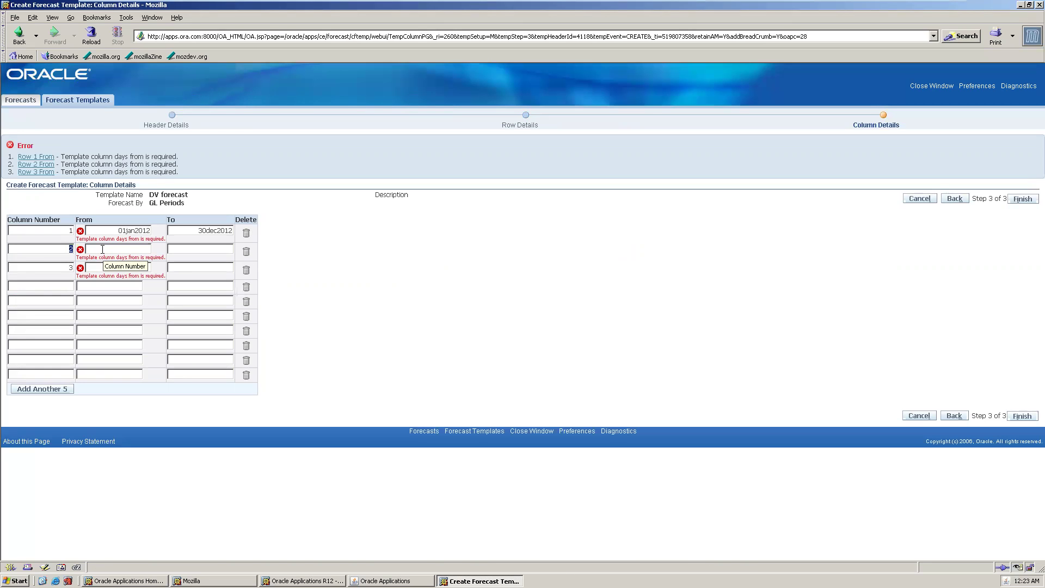
{"action": "key", "text": "BackSpace"}
{"action": "left_click", "coordinate": [1023, 199]}
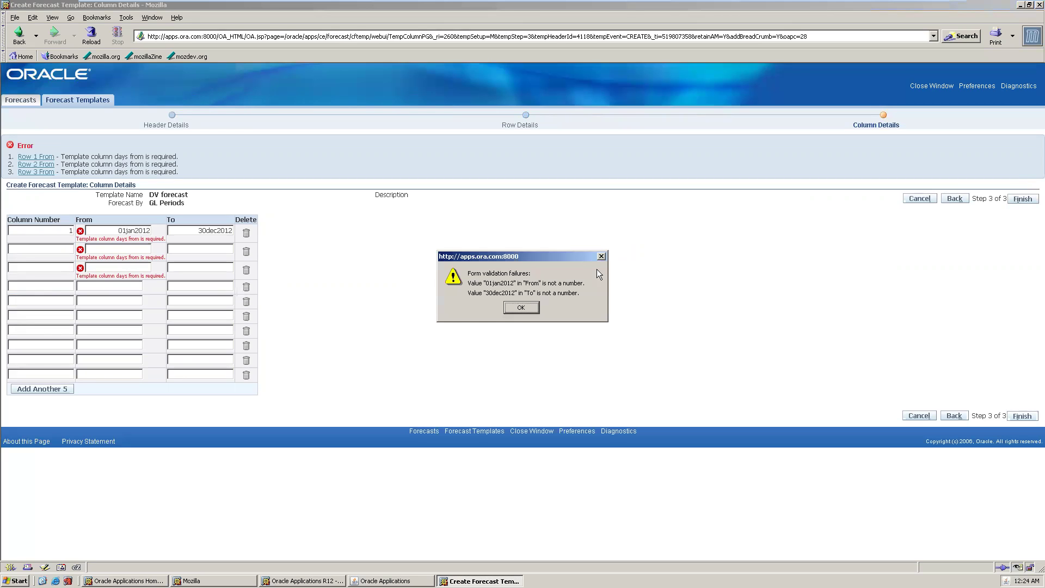
Step: Dismiss the validation message, set column 1 to run from 1 to 100, and finish the template
{"action": "left_click", "coordinate": [521, 307]}
{"action": "left_click_drag", "start_coordinate": [114, 229], "coordinate": [241, 230]}
{"action": "type", "text": "1"}
{"action": "key", "text": "Tab"}
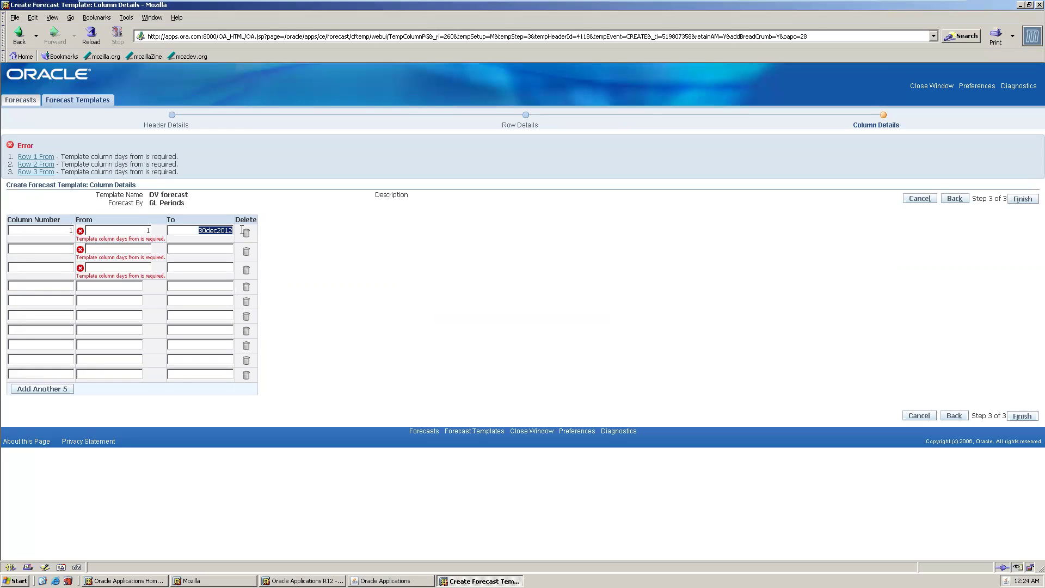
{"action": "type", "text": "100"}
{"action": "key", "text": "Tab"}
{"action": "left_click", "coordinate": [1024, 200]}
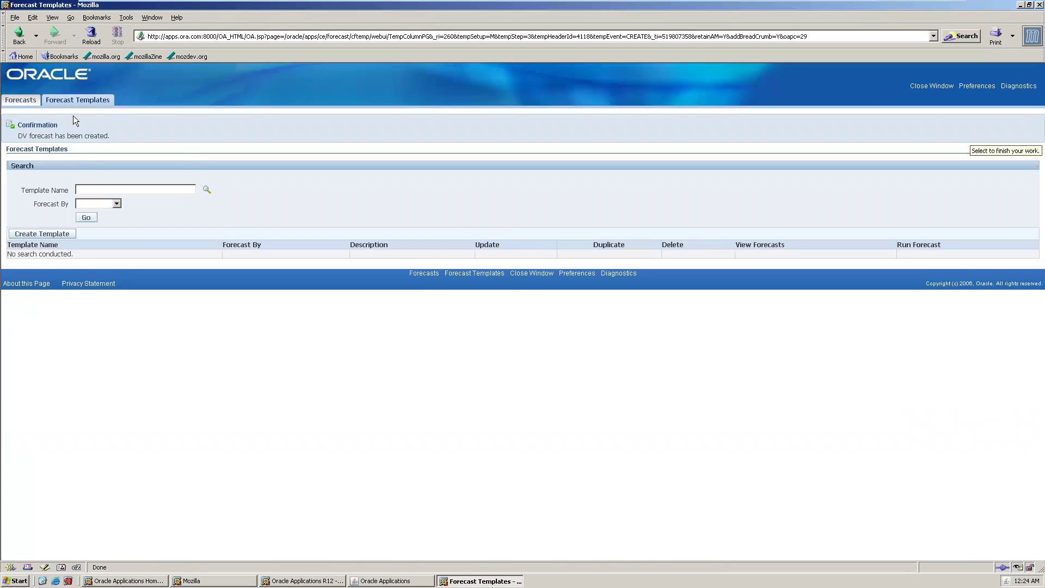
Step: Open the forecasts page and search the forecast names for dv and DV%
{"action": "left_click", "coordinate": [22, 101]}
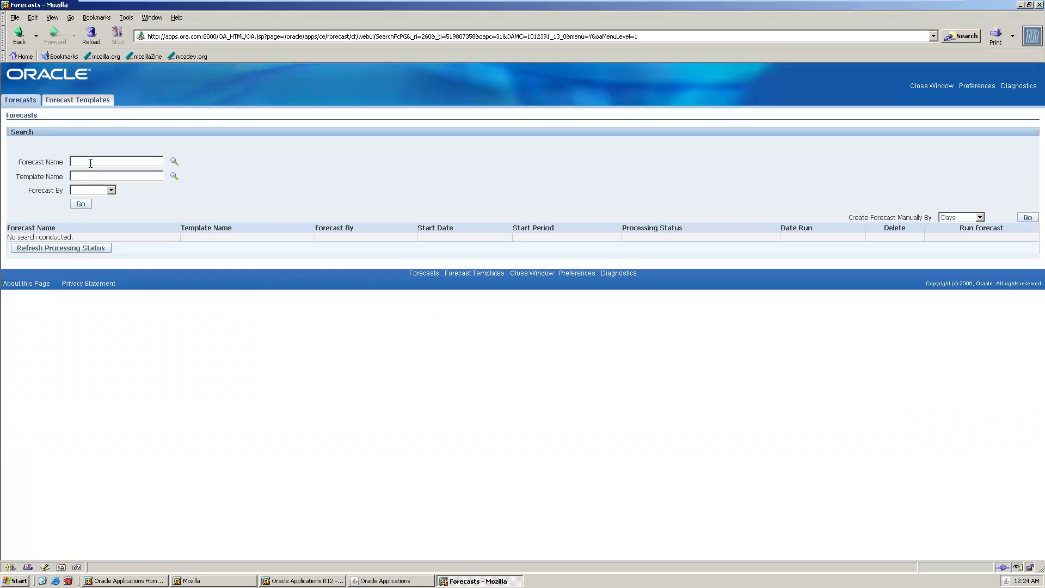
{"action": "type", "text": "cv"}
{"action": "left_click", "coordinate": [174, 161]}
{"action": "left_click", "coordinate": [240, 181]}
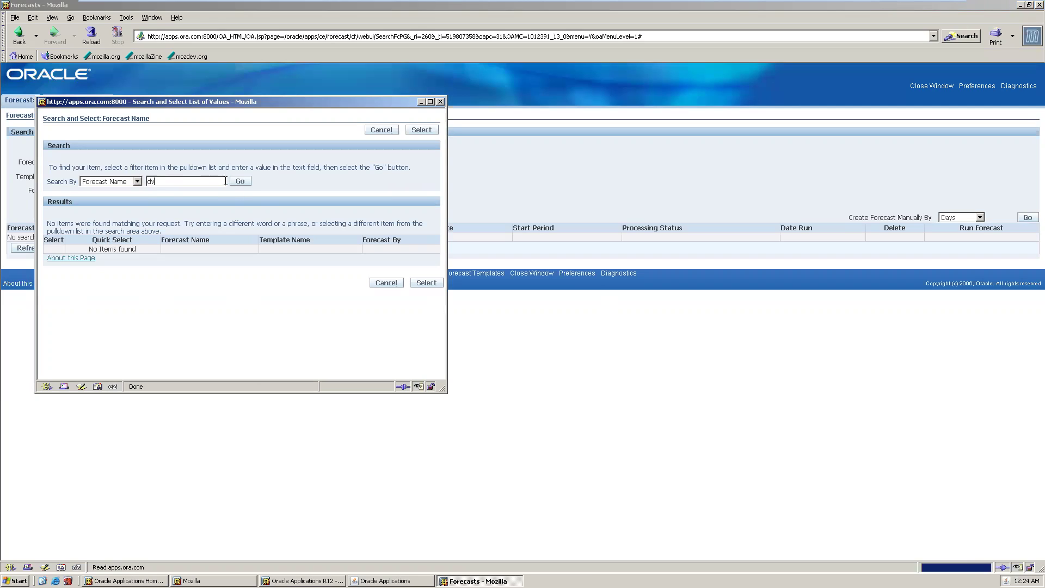
{"action": "left_click", "coordinate": [225, 182]}
{"action": "key", "text": "BackSpace"}
{"action": "key", "text": "BackSpace"}
{"action": "type", "text": "DV%"}
{"action": "left_click", "coordinate": [244, 184]}
Step: List all forecast names without a filter and look through both pages of results
{"action": "left_click", "coordinate": [196, 181]}
{"action": "key", "text": "BackSpace"}
{"action": "key", "text": "BackSpace"}
{"action": "key", "text": "BackSpace"}
{"action": "left_click", "coordinate": [246, 183]}
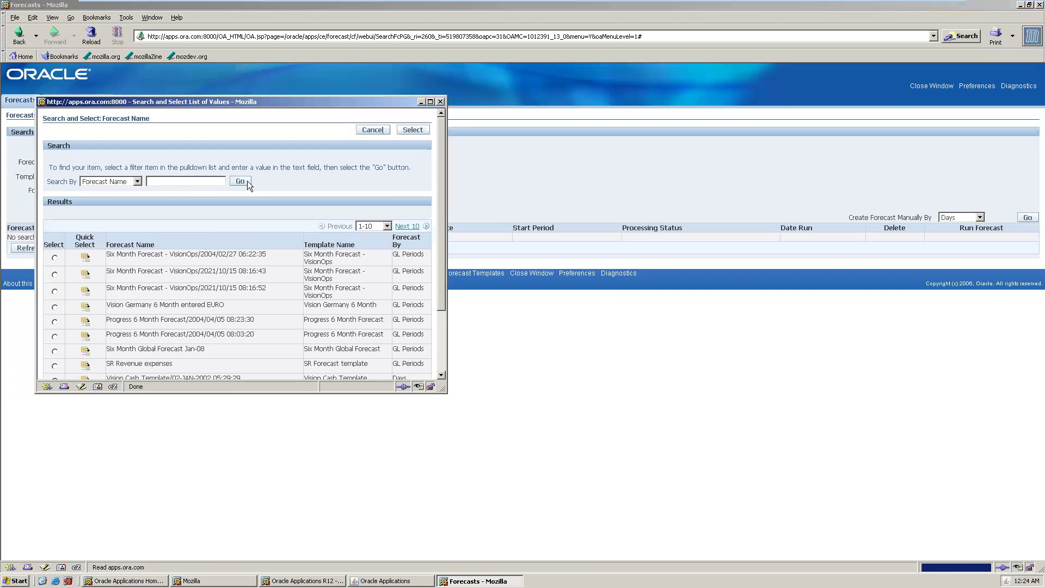
{"action": "scroll", "coordinate": [184, 267], "scroll_direction": "down", "scroll_amount": 3}
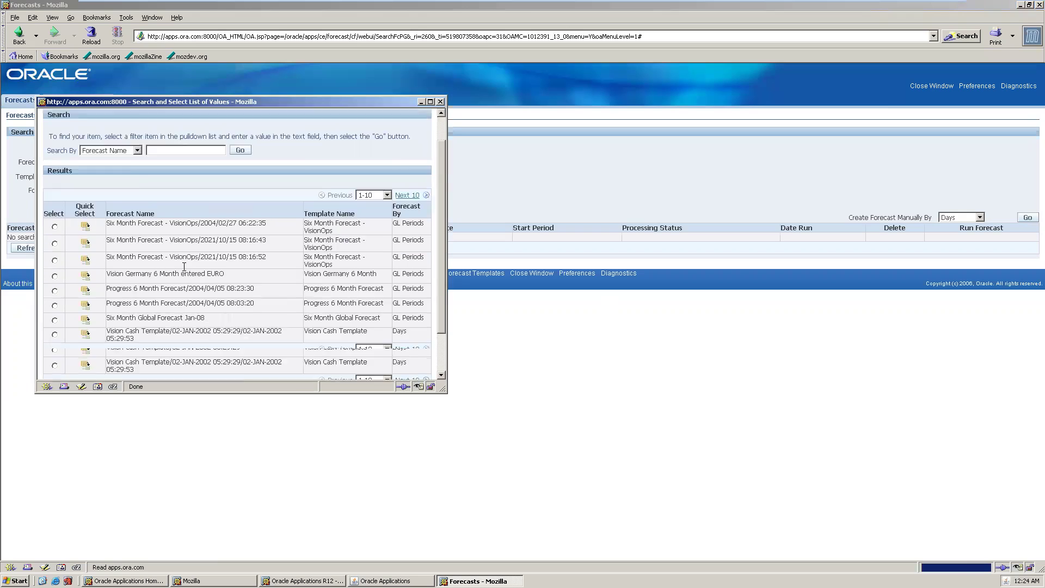
{"action": "left_click", "coordinate": [407, 330]}
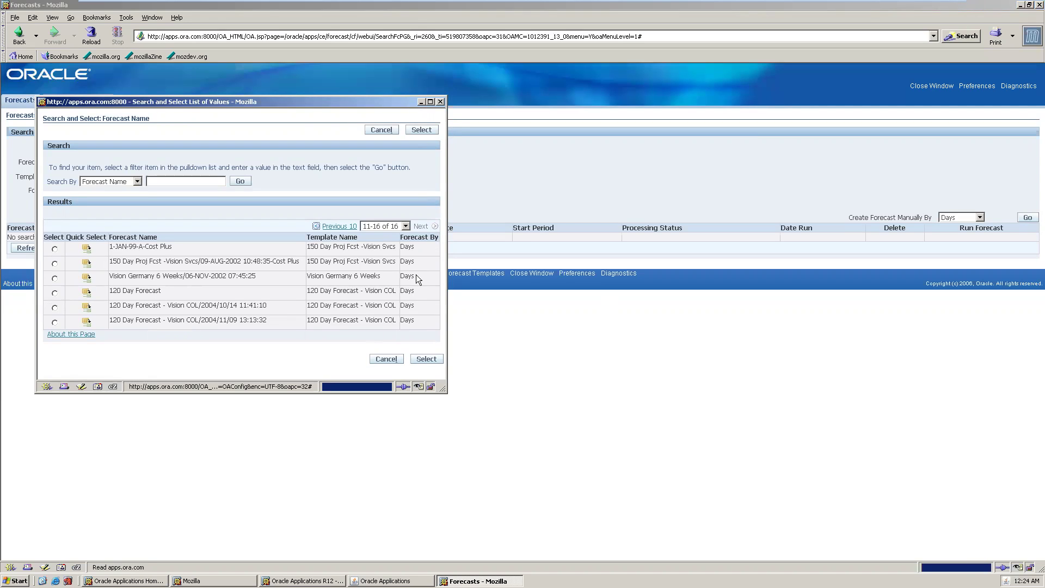
{"action": "left_click", "coordinate": [345, 226]}
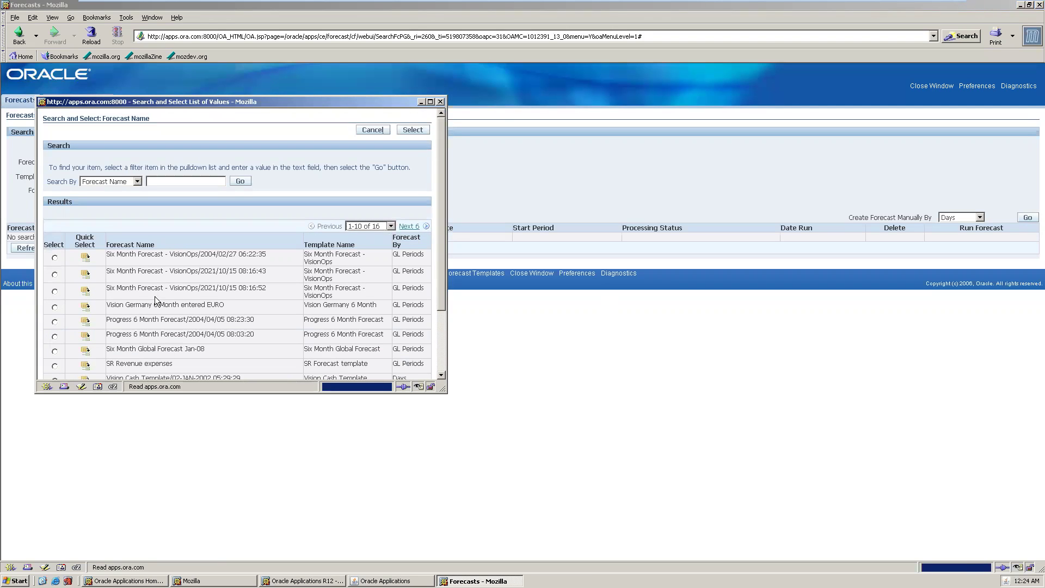
{"action": "scroll", "coordinate": [438, 351], "scroll_direction": "down", "scroll_amount": 3}
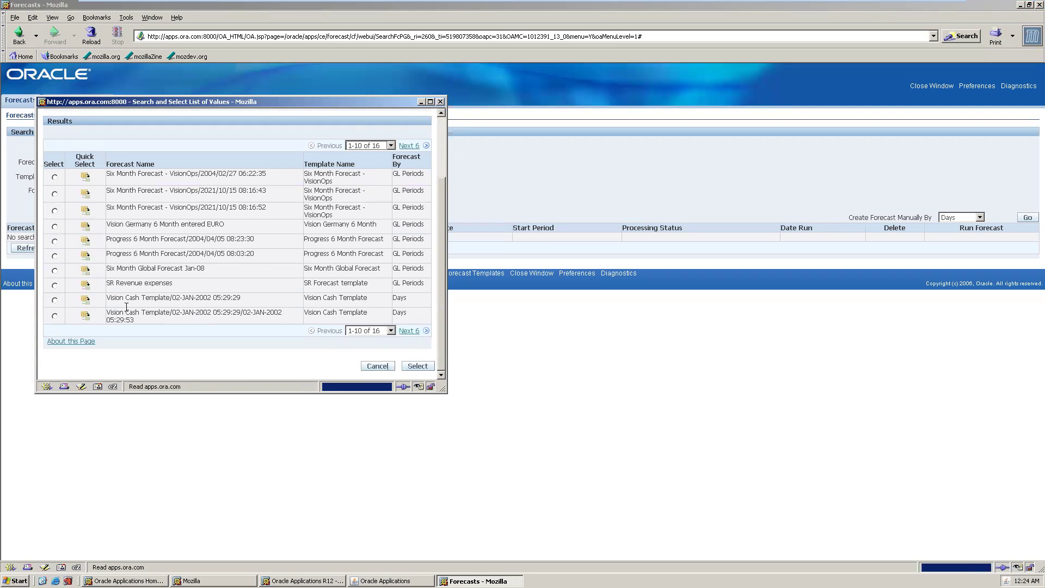
Step: Choose the forecast Vision Cash Template/02-JAN-2002 05:29:29 and search for it by GL Periods
{"action": "left_click", "coordinate": [84, 299]}
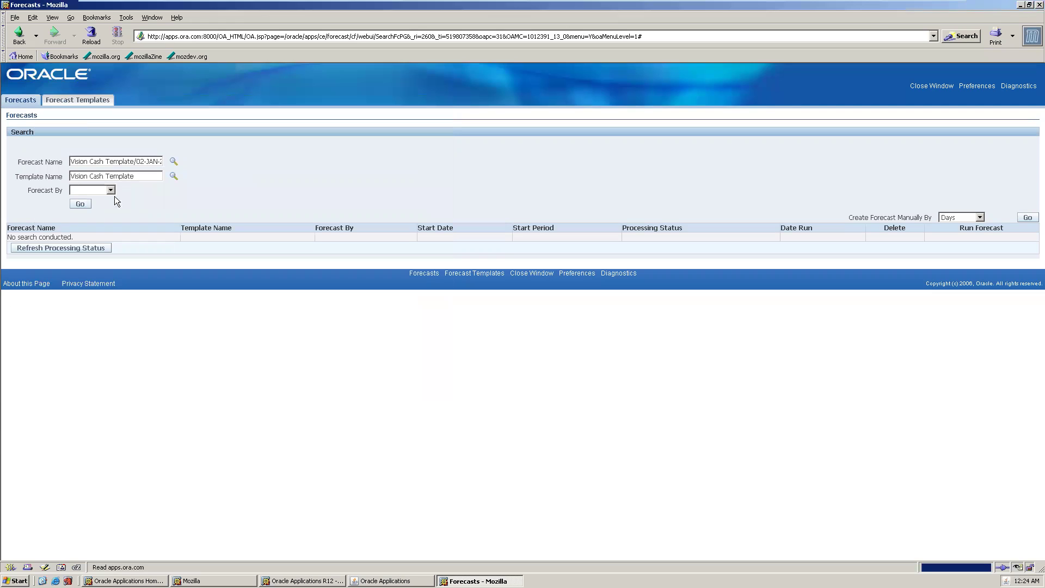
{"action": "left_click", "coordinate": [108, 191]}
{"action": "left_click", "coordinate": [99, 206]}
{"action": "left_click", "coordinate": [76, 204]}
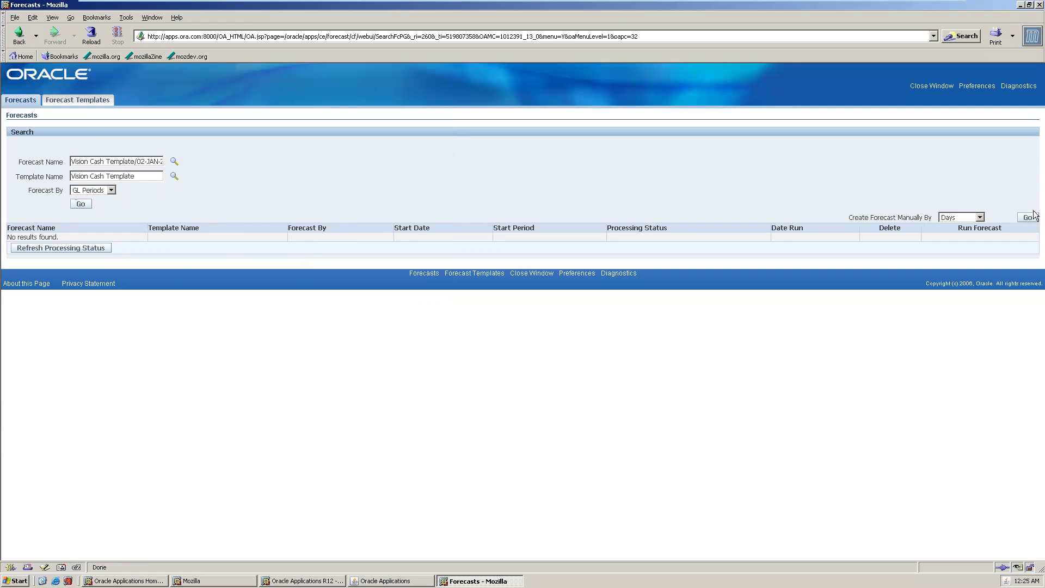
Step: Restart the forecast search and choose Six Month Forecast - VisionOps/2004/02/27 06:22:35 from the full list of names
{"action": "left_click", "coordinate": [54, 101]}
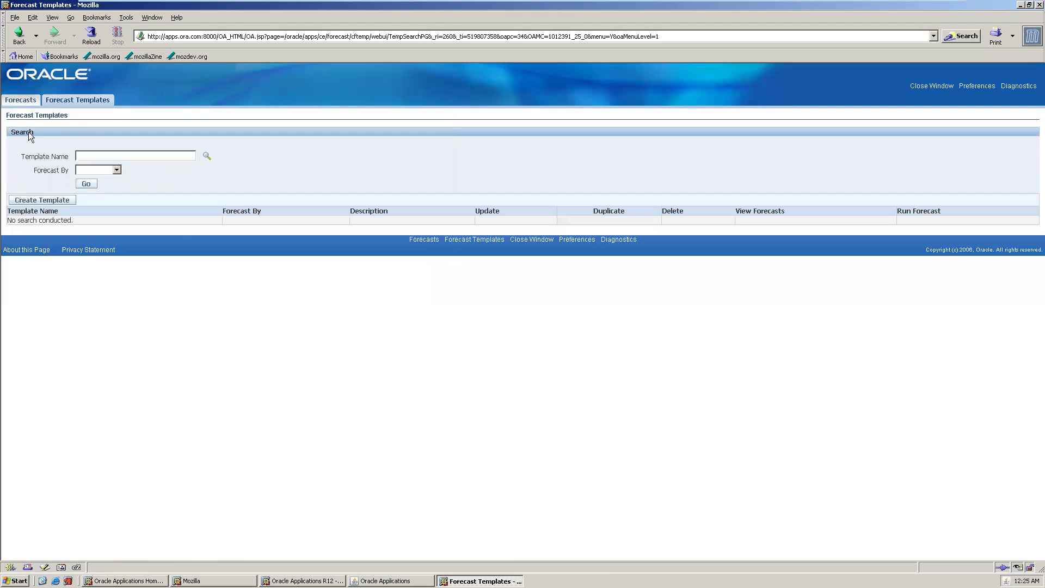
{"action": "left_click", "coordinate": [22, 101]}
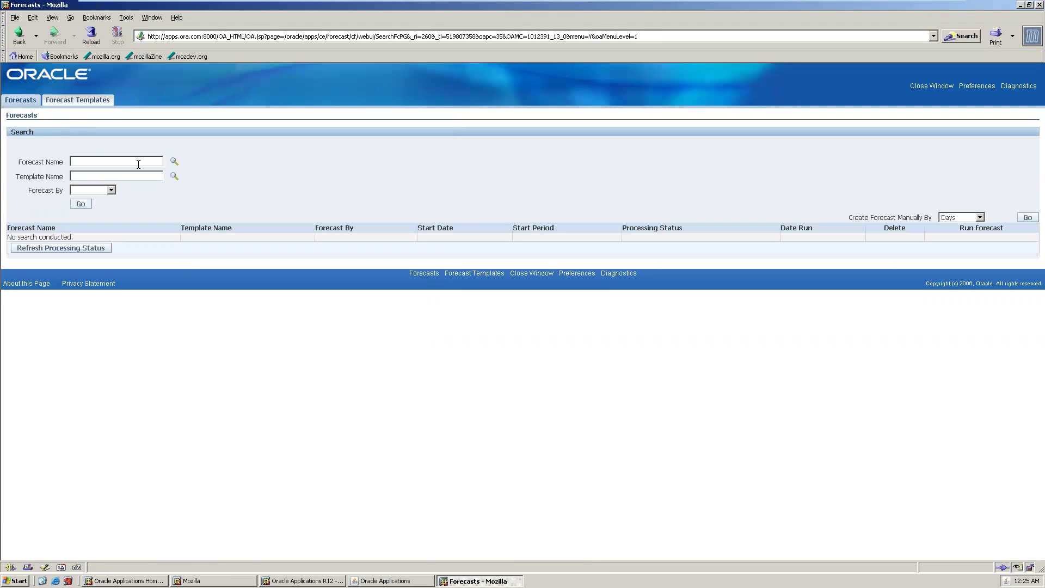
{"action": "left_click", "coordinate": [174, 161]}
{"action": "left_click", "coordinate": [168, 184]}
{"action": "type", "text": "%"}
{"action": "key", "text": "Return"}
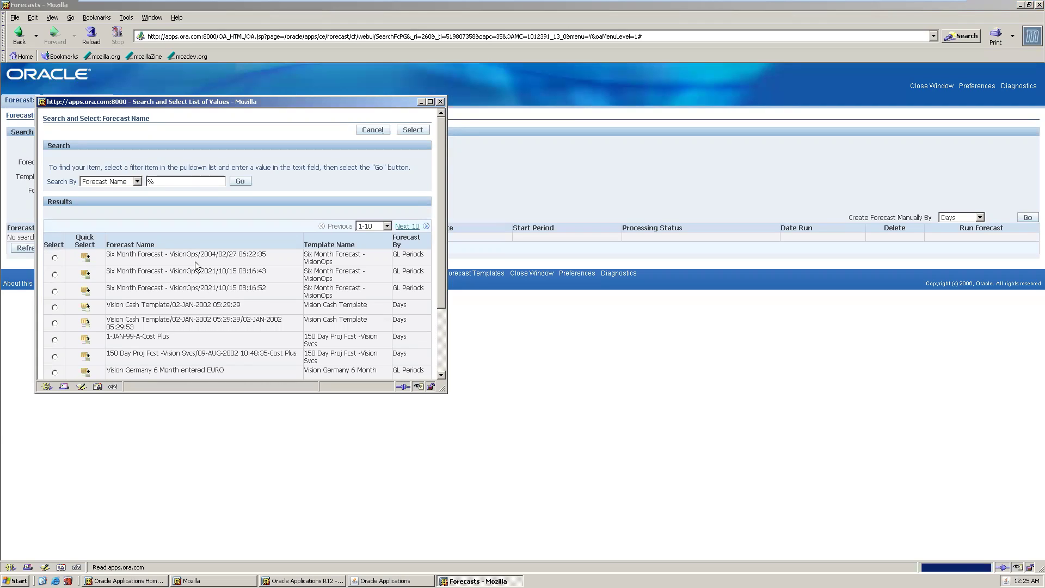
{"action": "left_click", "coordinate": [86, 258]}
Step: Search for the chosen six-month forecast by Days
{"action": "left_click", "coordinate": [111, 190]}
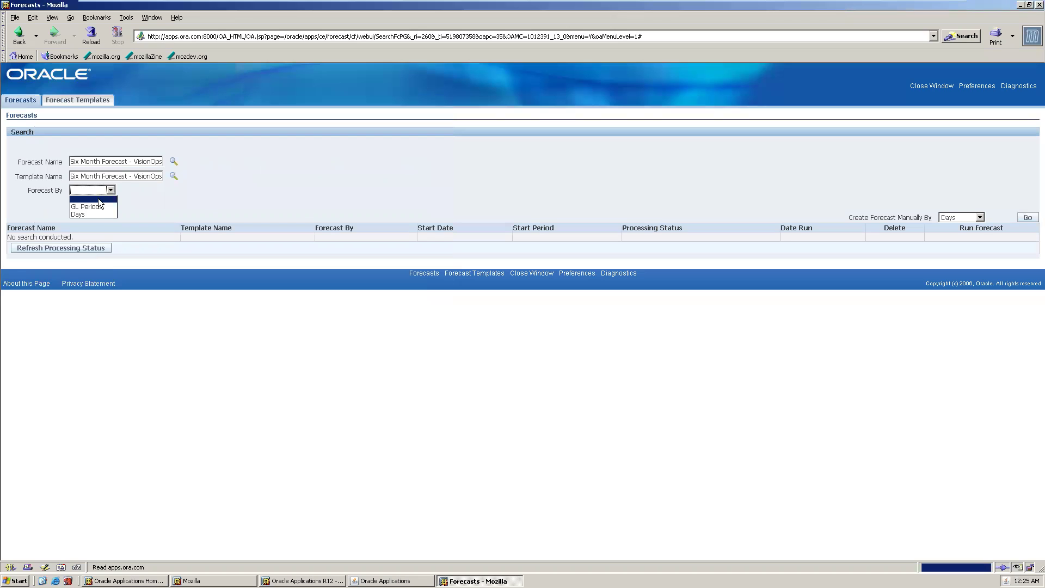
{"action": "left_click", "coordinate": [87, 214]}
{"action": "left_click", "coordinate": [80, 203]}
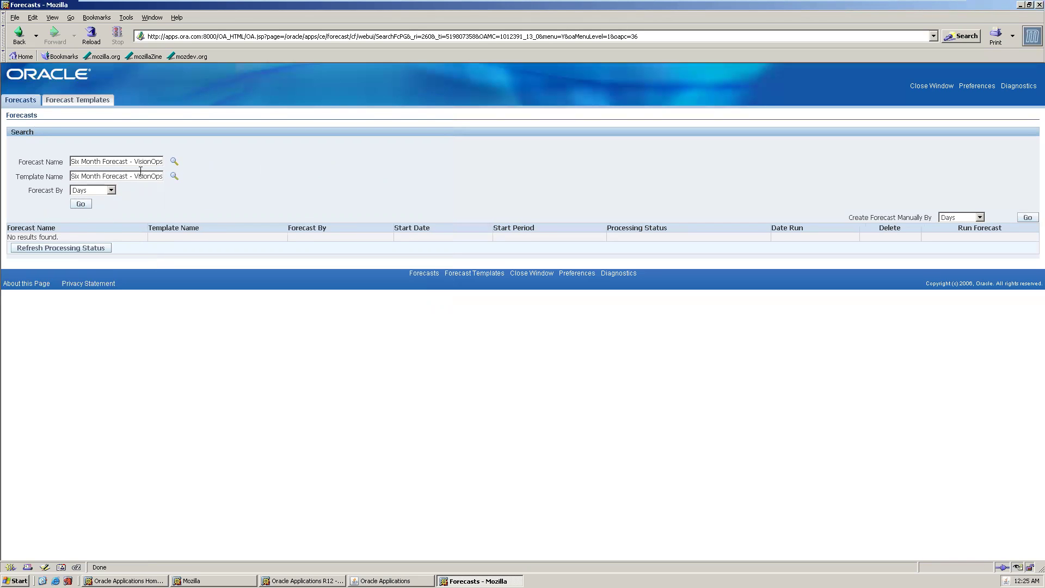
Step: Search for the six-month forecast by GL Periods and open its run submission parameters
{"action": "left_click", "coordinate": [110, 190]}
{"action": "left_click", "coordinate": [99, 204]}
{"action": "left_click", "coordinate": [82, 207]}
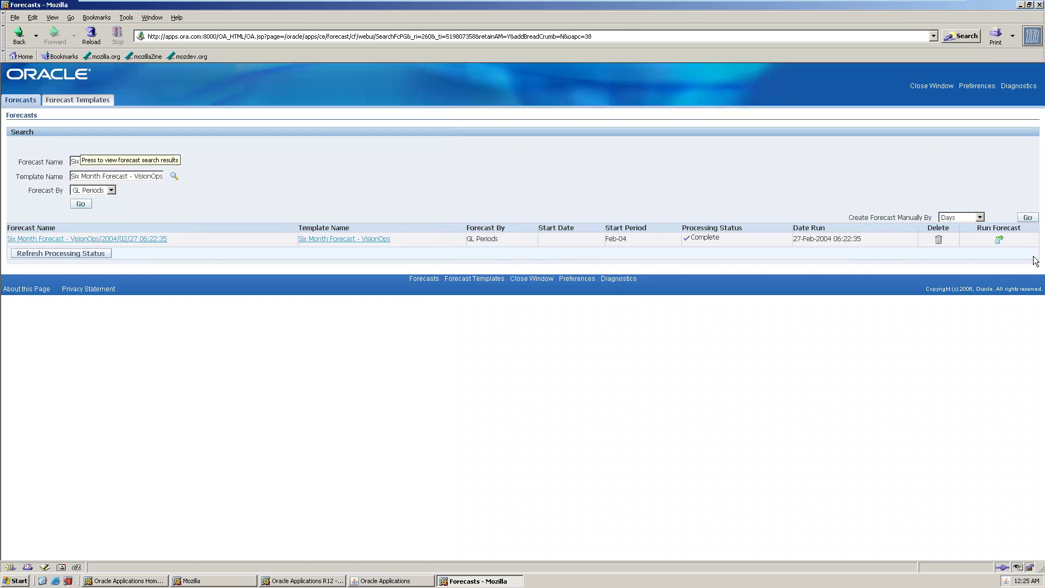
{"action": "left_click", "coordinate": [999, 239]}
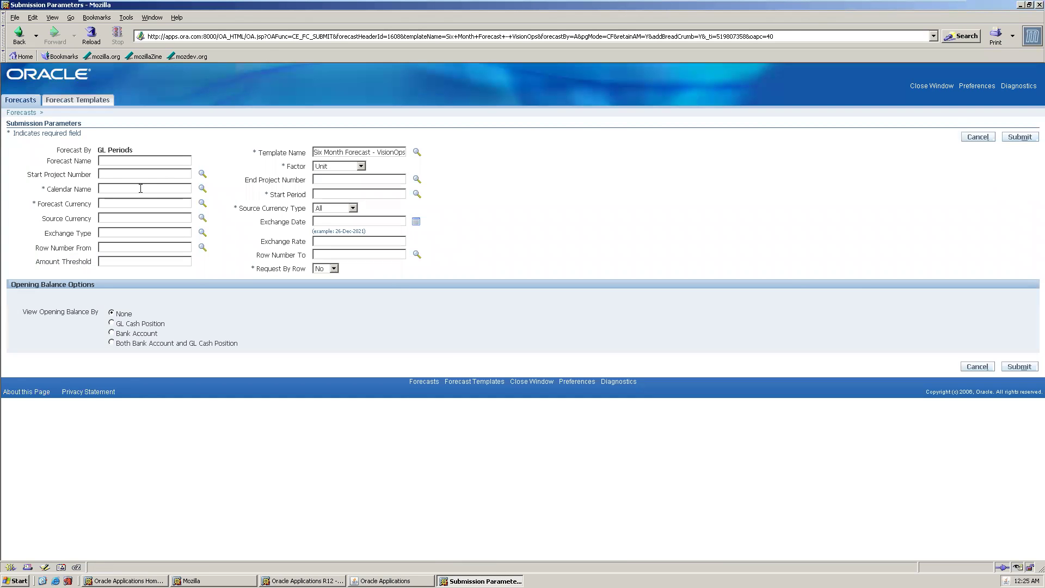
Step: Set the forecast's calendar name to Accounting
{"action": "left_click", "coordinate": [203, 188]}
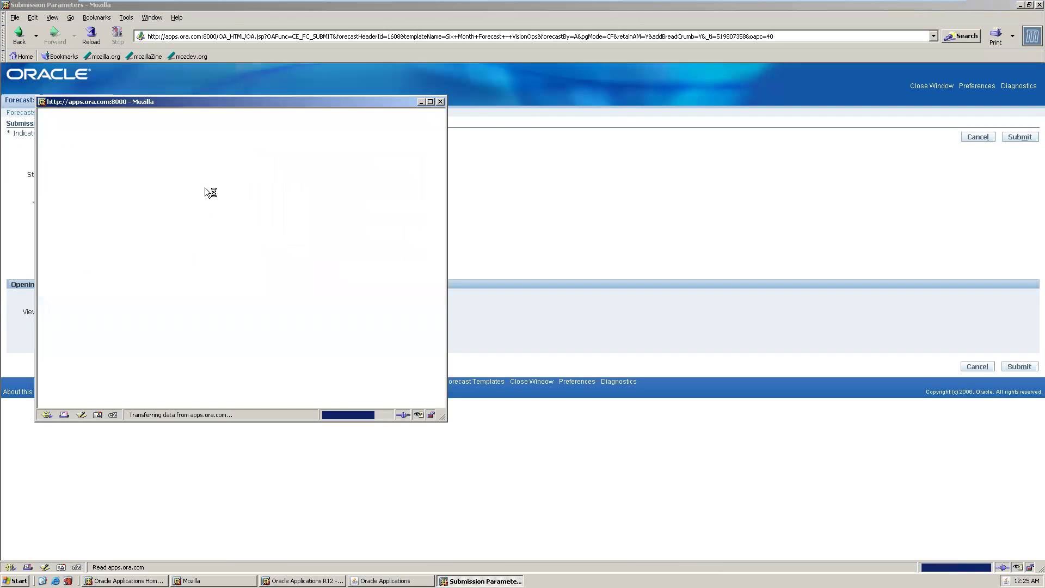
{"action": "left_click", "coordinate": [238, 180]}
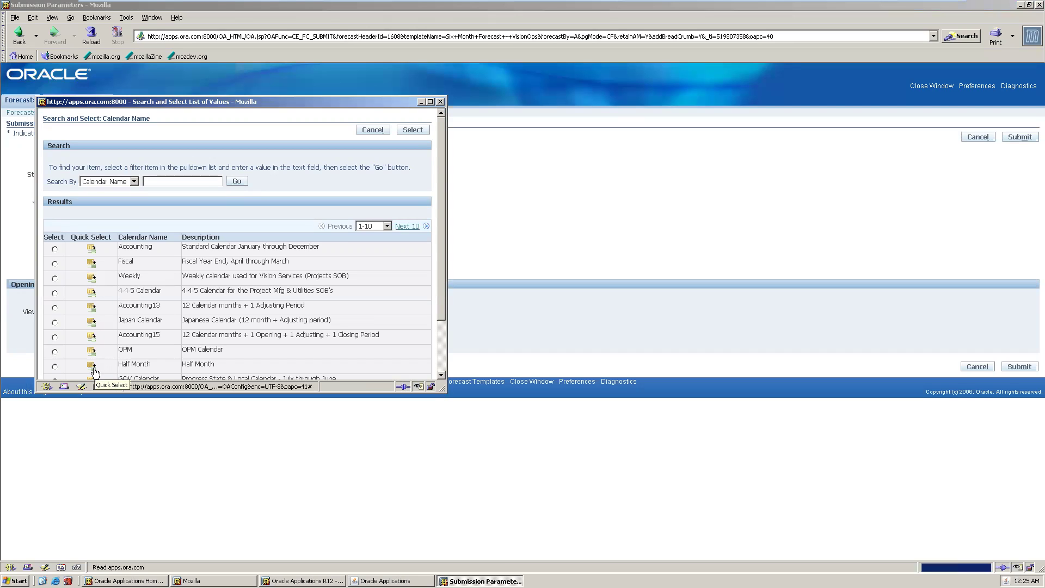
{"action": "left_click", "coordinate": [93, 249]}
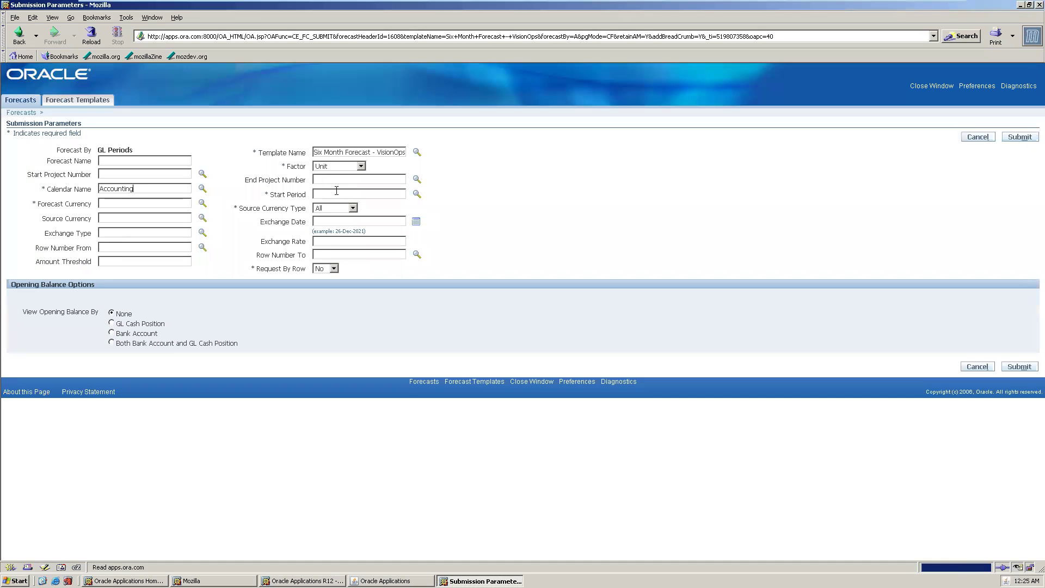
Step: Set the start period to Mar-96, try to submit the forecast, and dismiss the validation message
{"action": "left_click", "coordinate": [417, 193]}
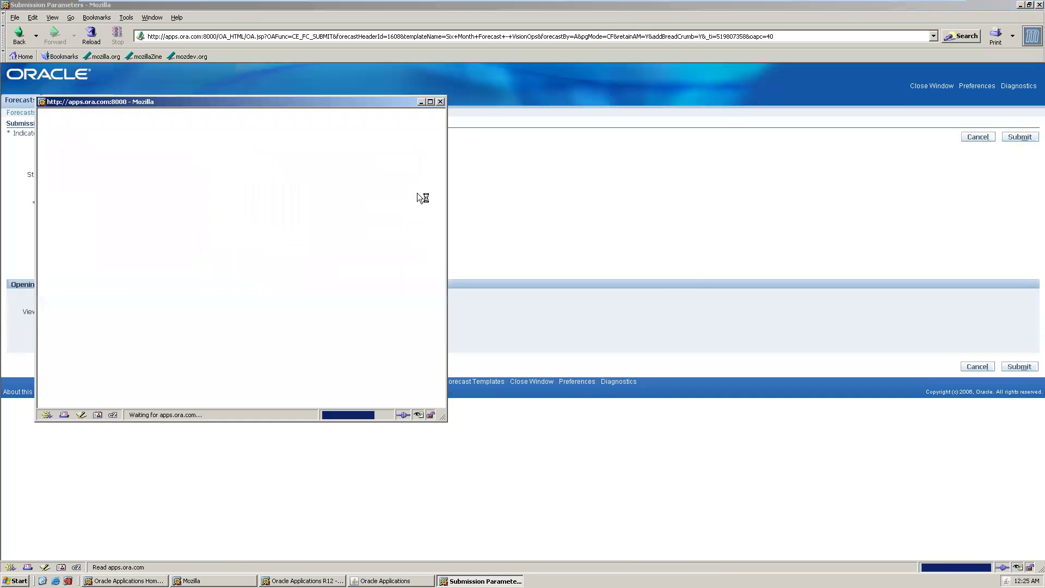
{"action": "left_click", "coordinate": [231, 181]}
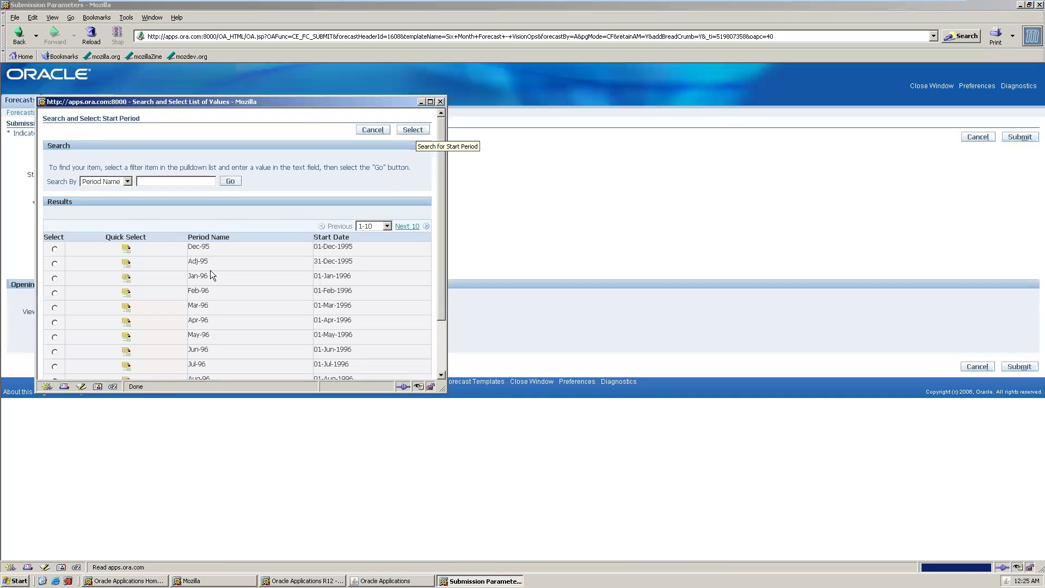
{"action": "scroll", "coordinate": [207, 268], "scroll_direction": "down", "scroll_amount": 2}
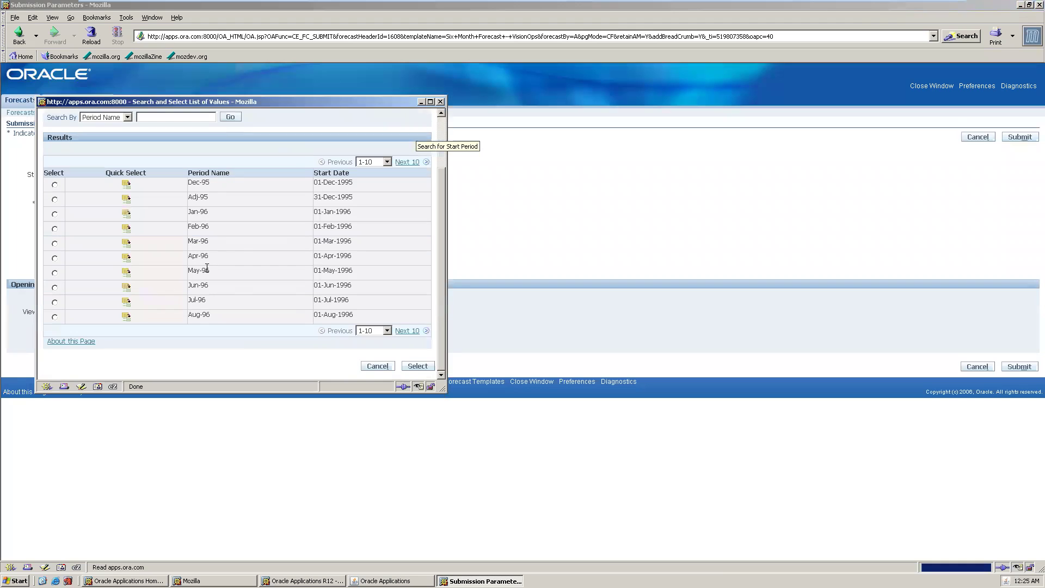
{"action": "left_click", "coordinate": [128, 244]}
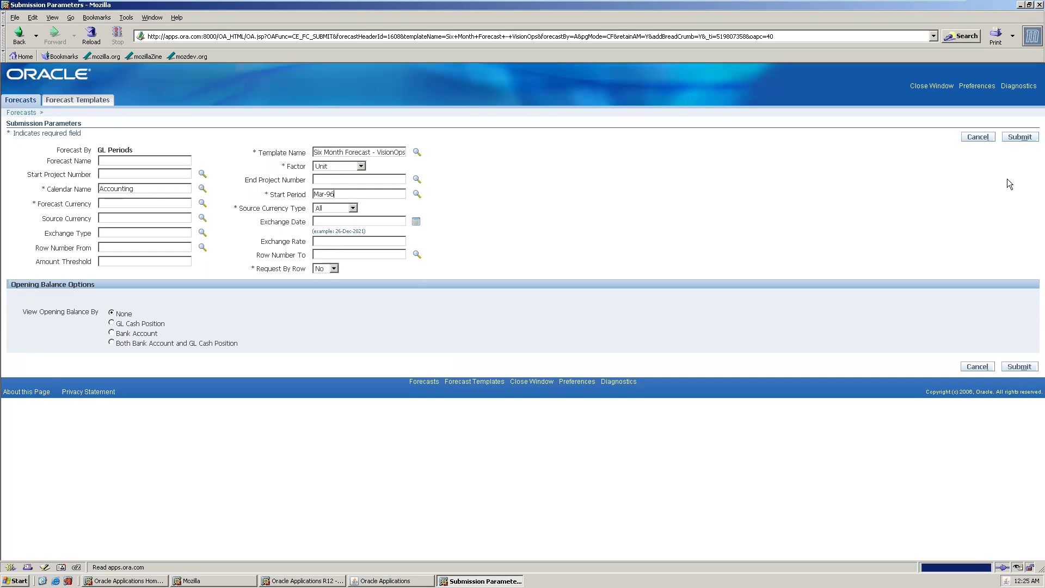
{"action": "left_click", "coordinate": [1018, 136]}
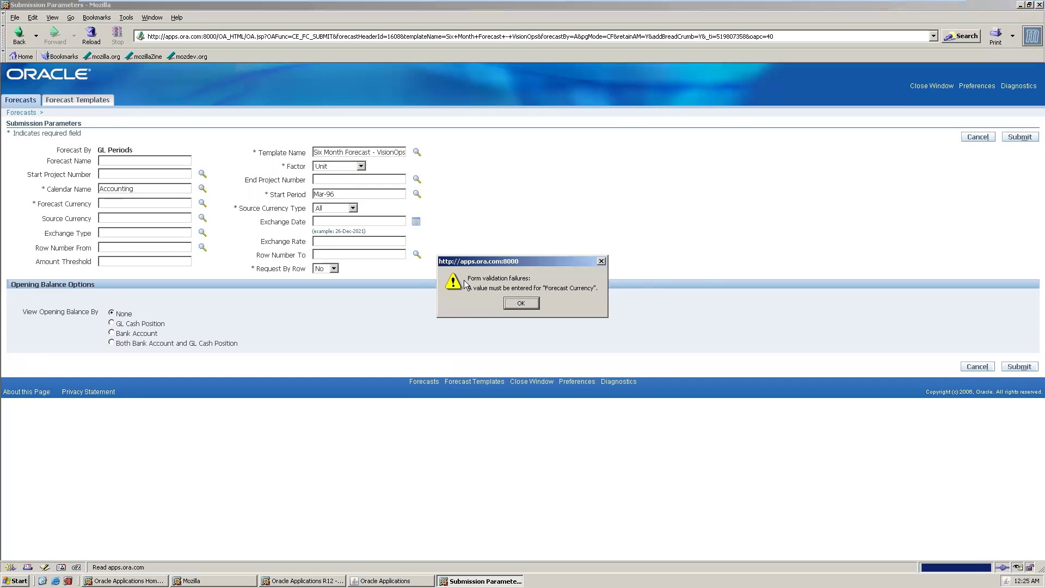
{"action": "left_click", "coordinate": [505, 300]}
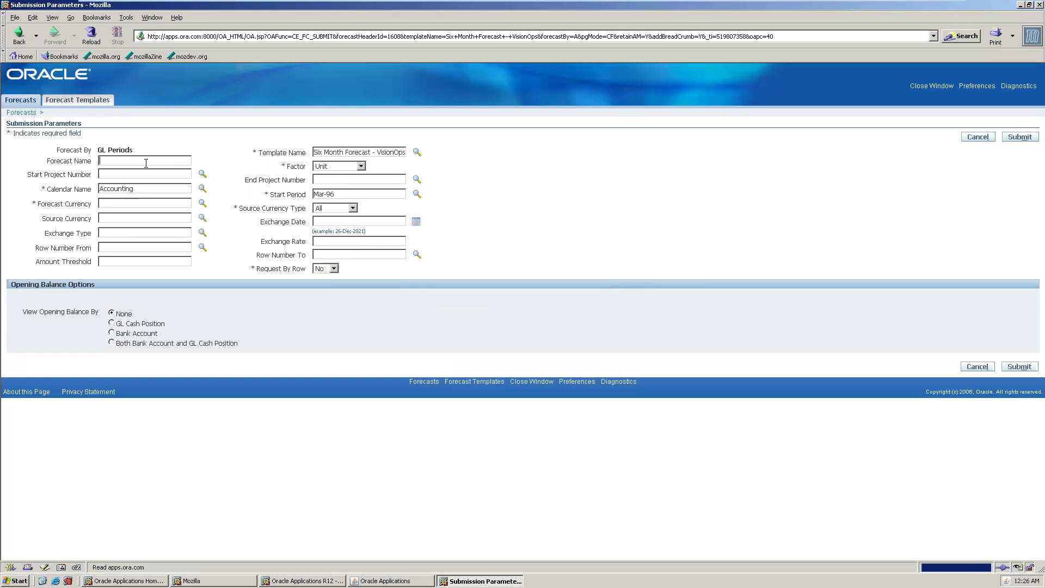
Step: Name the forecast DV, set the forecast currency to USD, and try to submit it
{"action": "type", "text": "DV"}
{"action": "left_click", "coordinate": [134, 204]}
{"action": "type", "text": "USD"}
{"action": "key", "text": "Tab"}
{"action": "left_click", "coordinate": [1021, 137]}
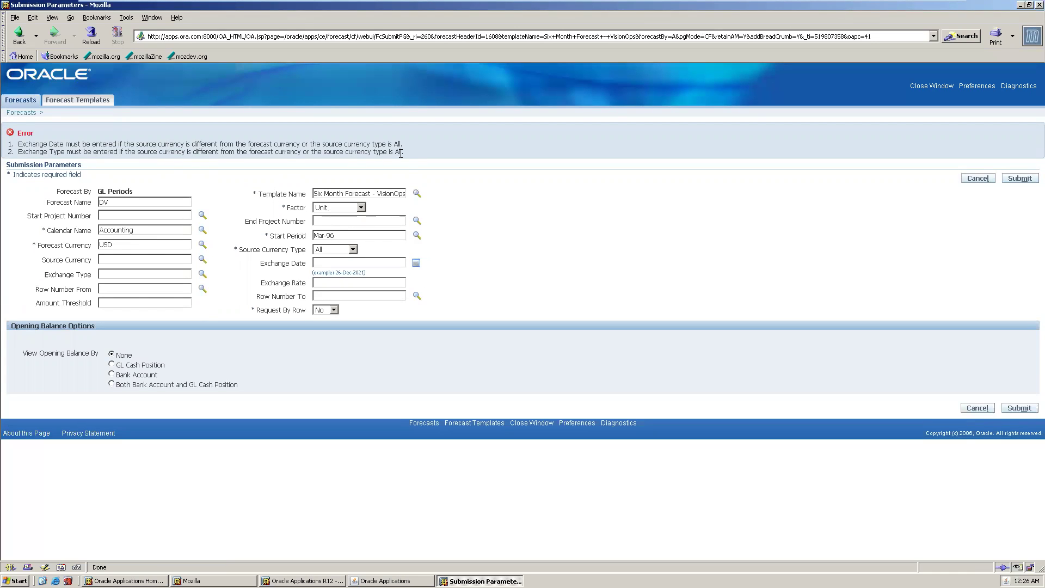
Step: Change the forecast currency to ALL and try to submit the forecast again
{"action": "double_click", "coordinate": [99, 246]}
{"action": "type", "text": "ALL"}
{"action": "key", "text": "Tab"}
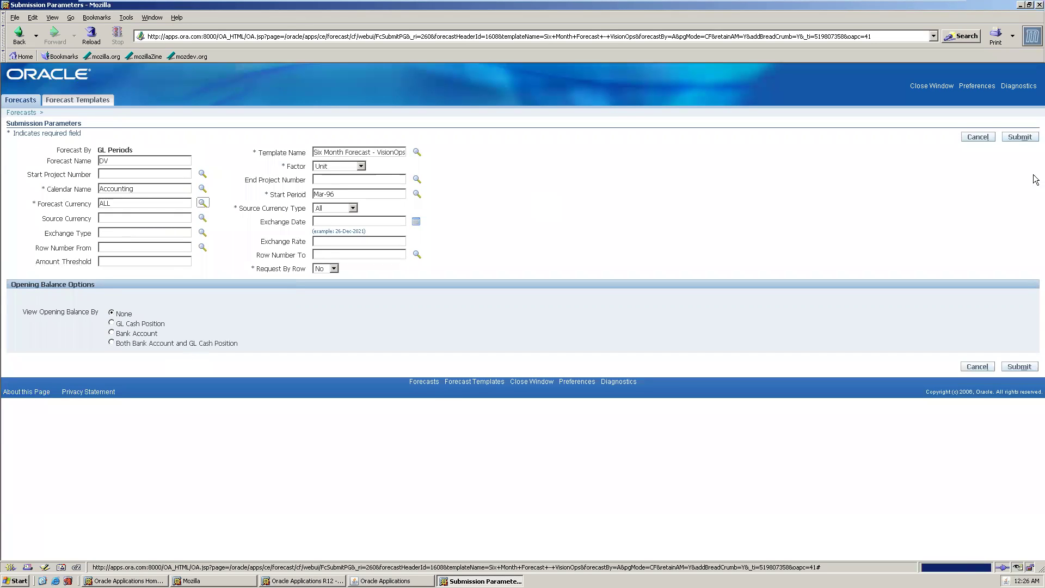
{"action": "left_click", "coordinate": [1019, 137]}
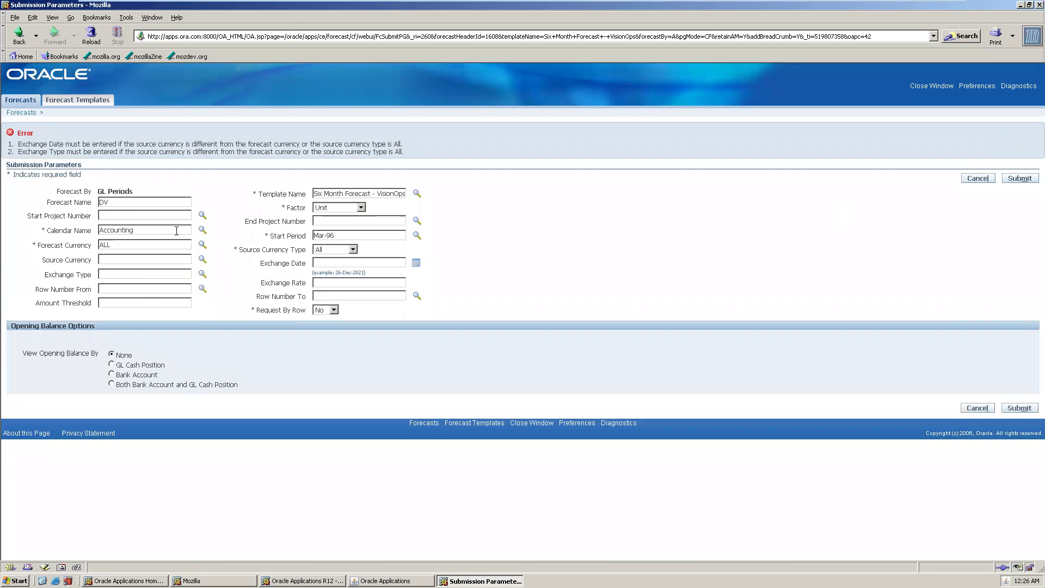
Step: Set the exchange rate to 1 and try to submit the forecast
{"action": "left_click", "coordinate": [341, 283]}
{"action": "type", "text": "Uesr"}
{"action": "key", "text": "BackSpace"}
{"action": "key", "text": "BackSpace"}
{"action": "key", "text": "BackSpace"}
{"action": "key", "text": "BackSpace"}
{"action": "type", "text": "1"}
{"action": "left_click", "coordinate": [1018, 179]}
Step: Set the source currency to ALL
{"action": "left_click", "coordinate": [125, 259]}
{"action": "type", "text": "ALL"}
{"action": "key", "text": "Tab"}
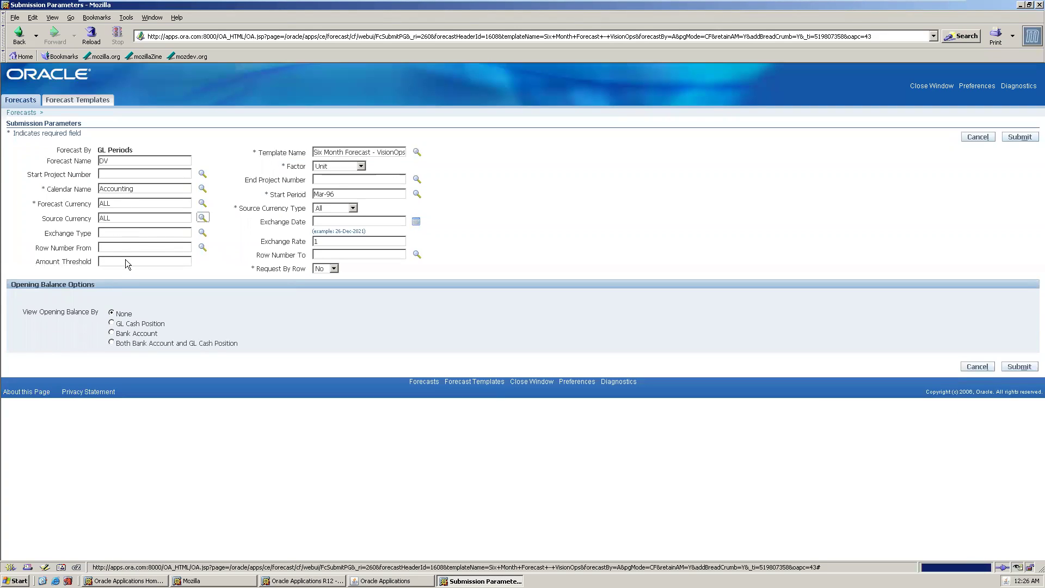
Step: Set the exchange type to DALY and try to submit the forecast
{"action": "left_click", "coordinate": [133, 229]}
{"action": "type", "text": "User"}
{"action": "key", "text": "Tab"}
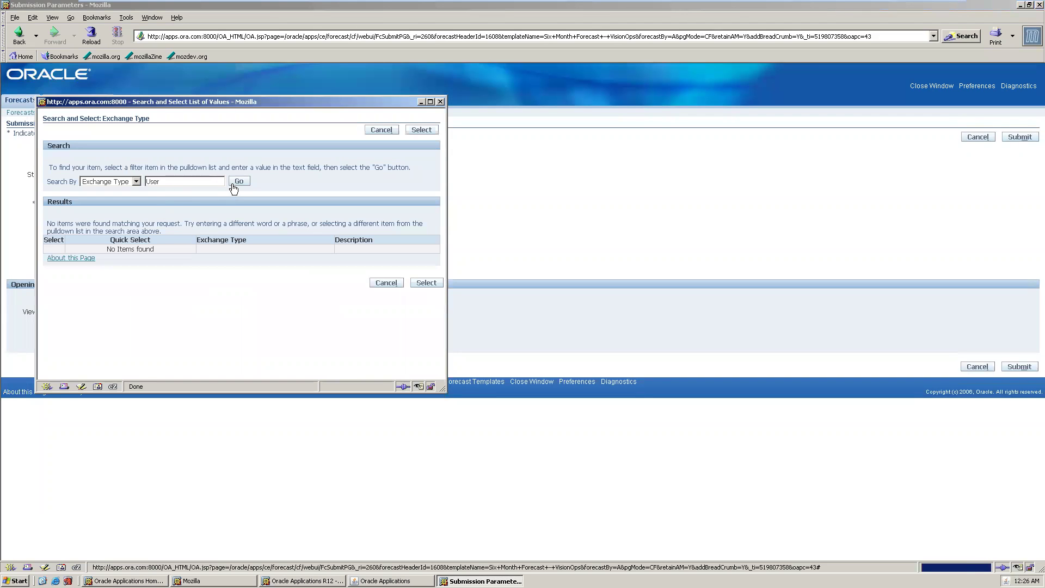
{"action": "key", "text": "BackSpace"}
{"action": "key", "text": "BackSpace"}
{"action": "key", "text": "BackSpace"}
{"action": "left_click", "coordinate": [239, 180]}
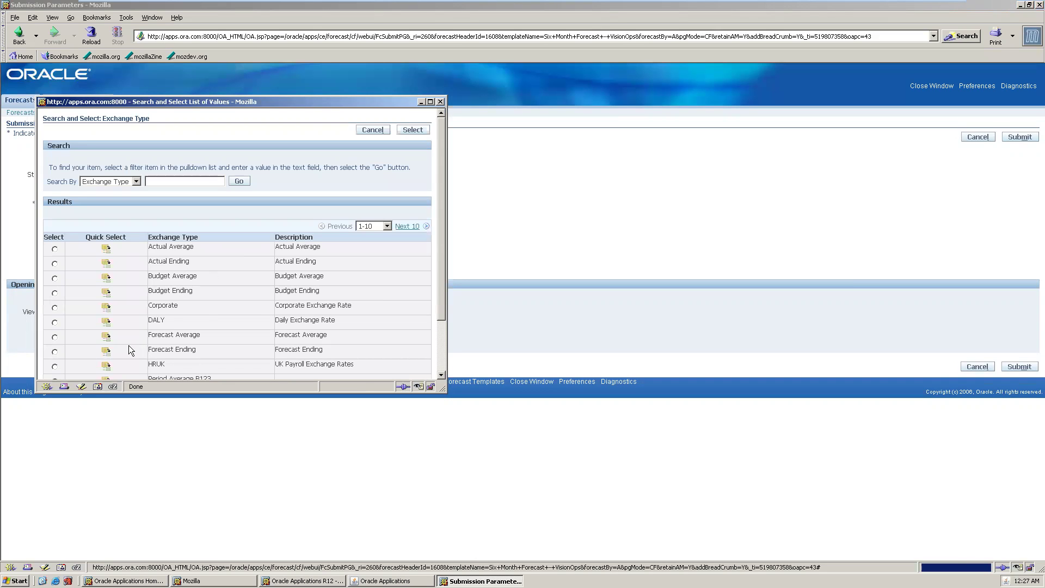
{"action": "left_click", "coordinate": [107, 322]}
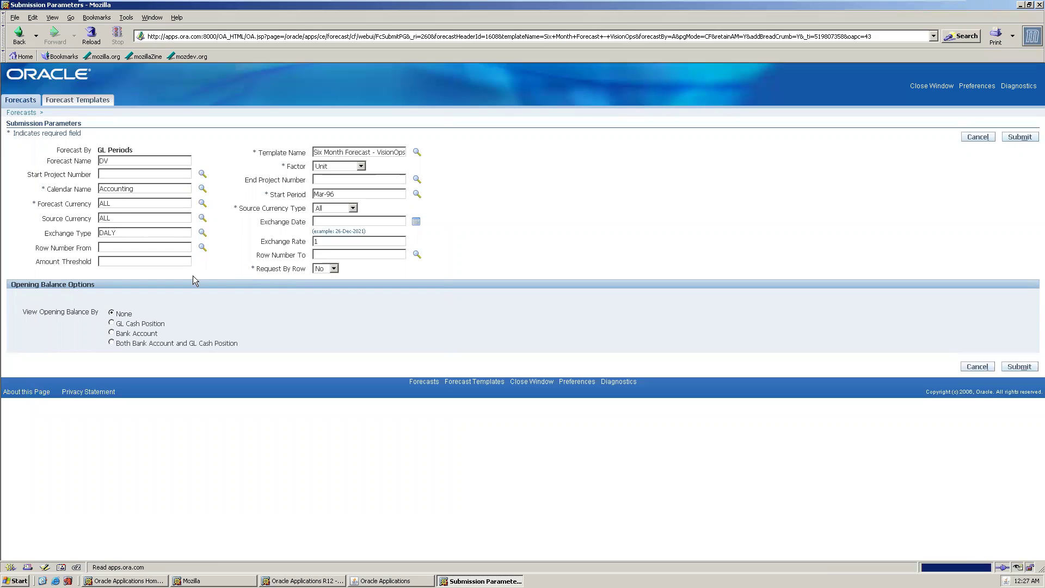
{"action": "left_click", "coordinate": [1019, 137]}
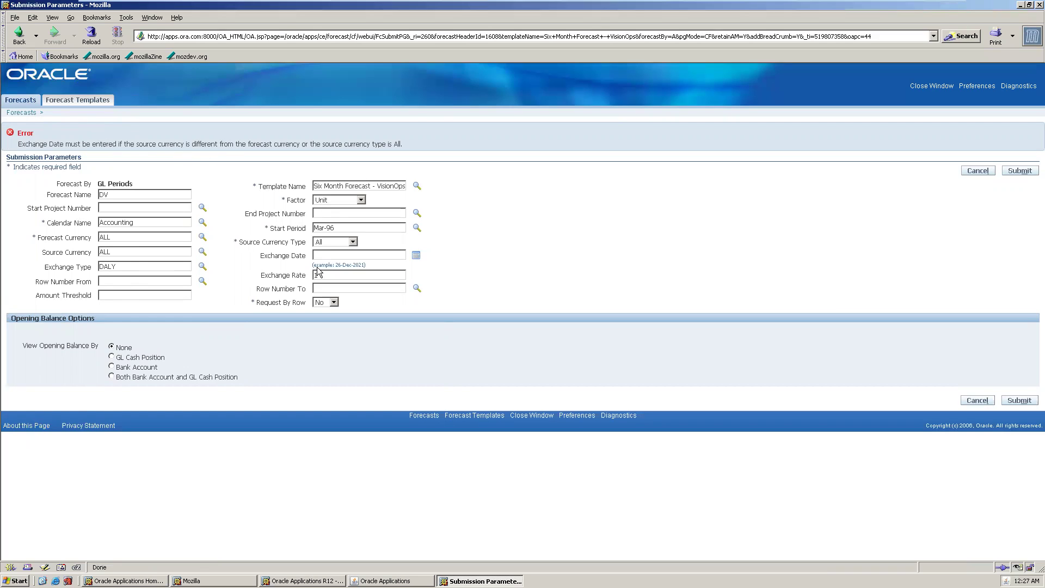
Step: Set the exchange date to 05-Dec-2012 and submit the DV forecast
{"action": "left_click", "coordinate": [417, 256]}
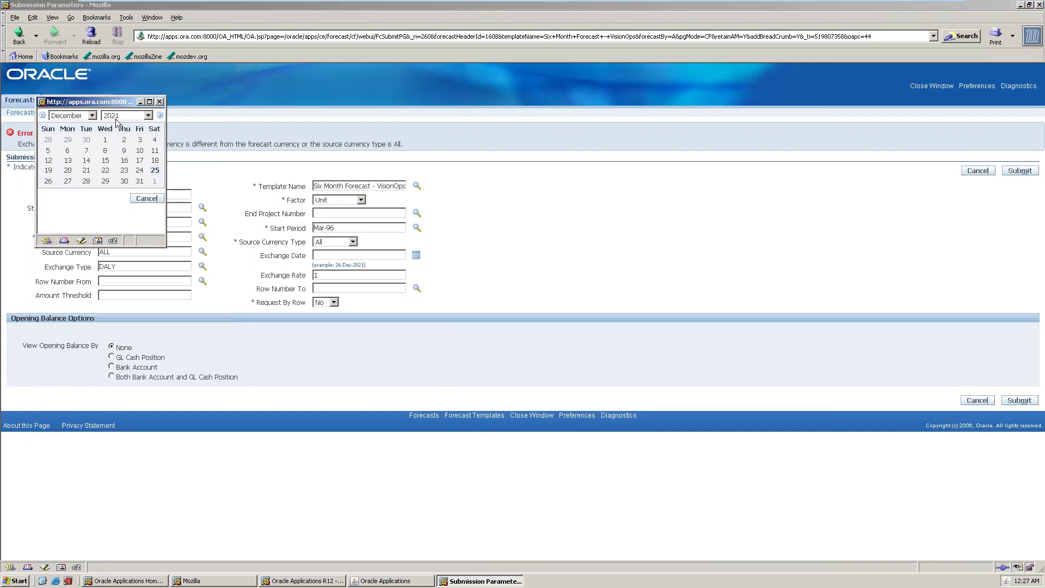
{"action": "left_click", "coordinate": [148, 115]}
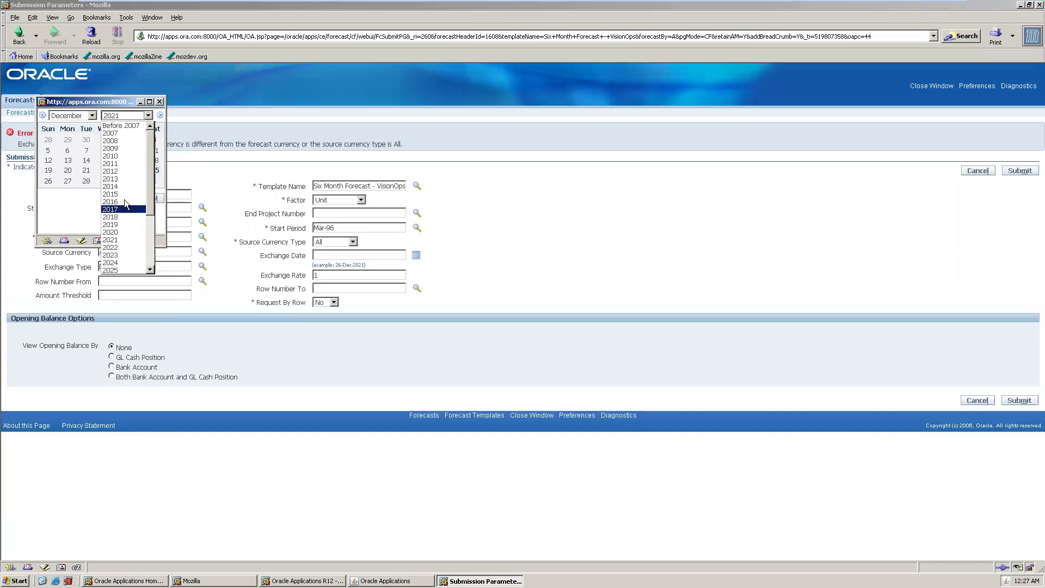
{"action": "left_click", "coordinate": [117, 171]}
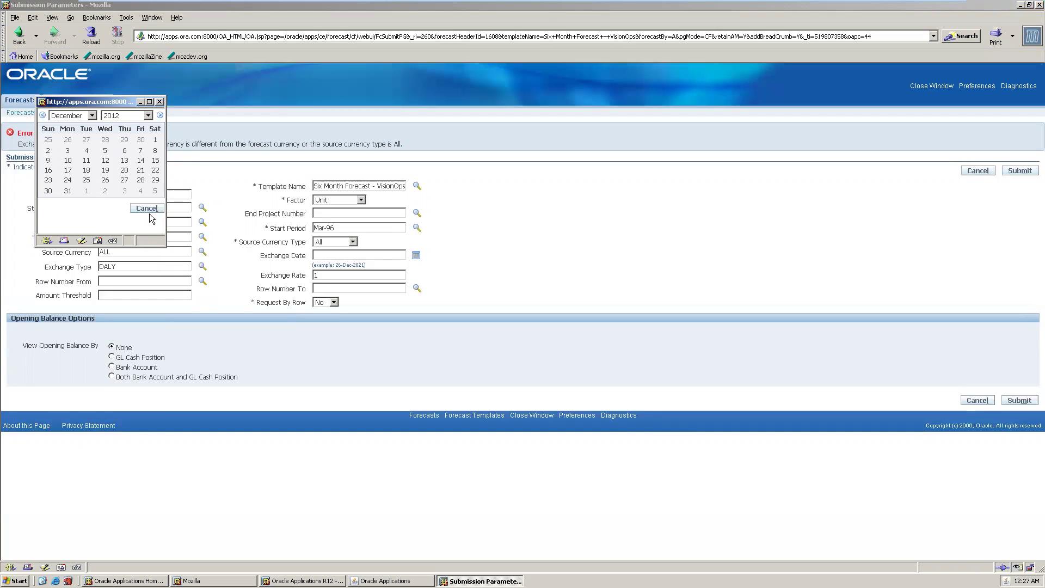
{"action": "left_click", "coordinate": [107, 152]}
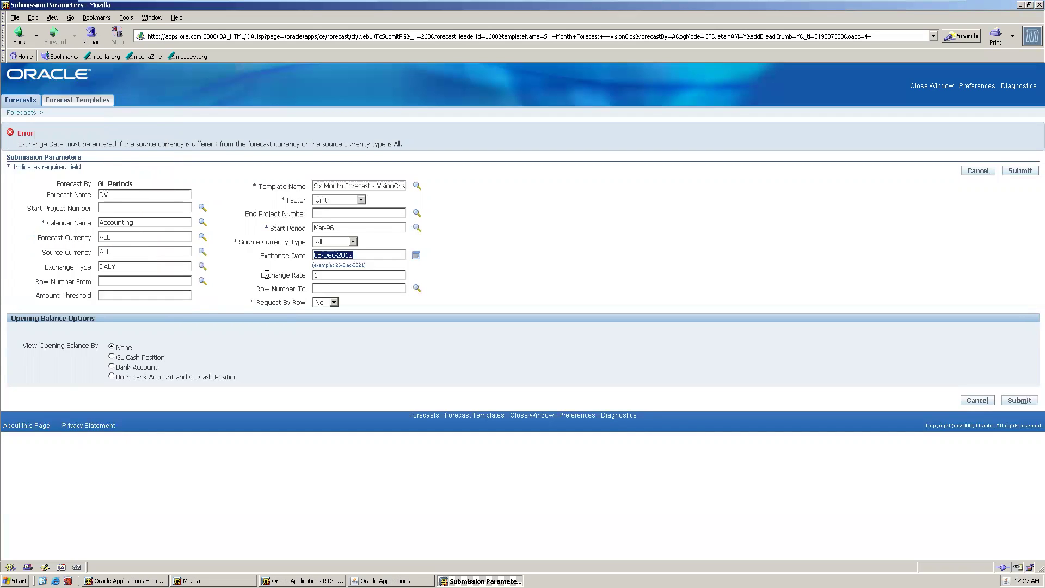
{"action": "left_click", "coordinate": [1009, 173]}
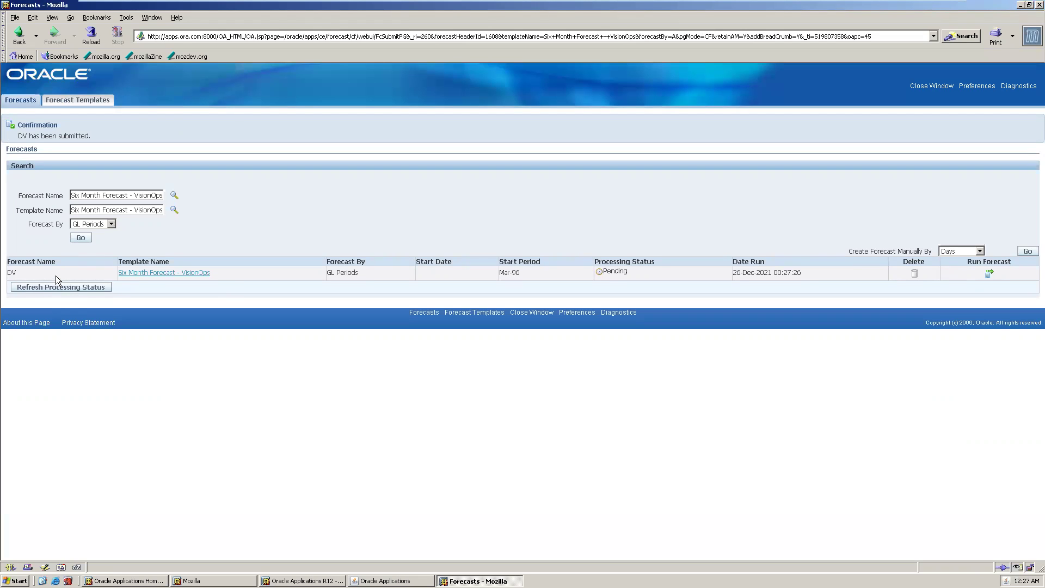
Step: Refresh the DV forecast's processing status repeatedly until processing ends
{"action": "left_click", "coordinate": [62, 287]}
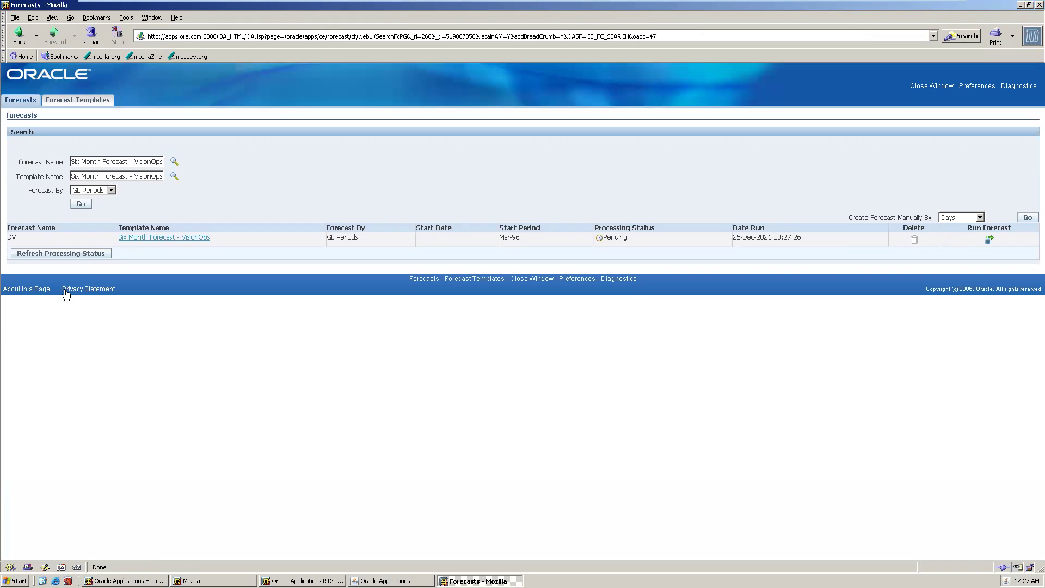
{"action": "left_click", "coordinate": [81, 255]}
{"action": "triple_click", "coordinate": [624, 237]}
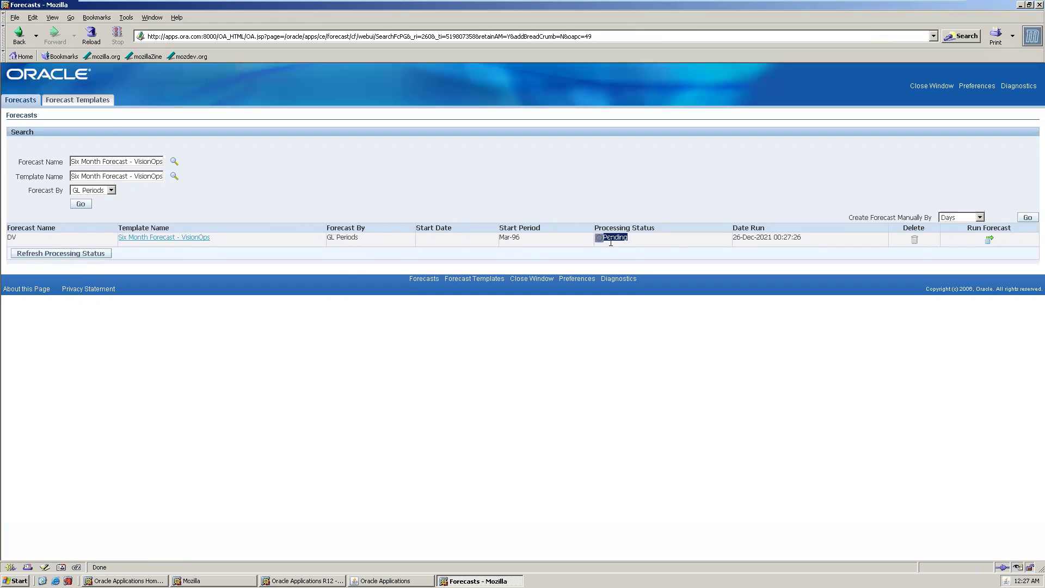
{"action": "left_click", "coordinate": [625, 249]}
{"action": "left_click", "coordinate": [55, 253]}
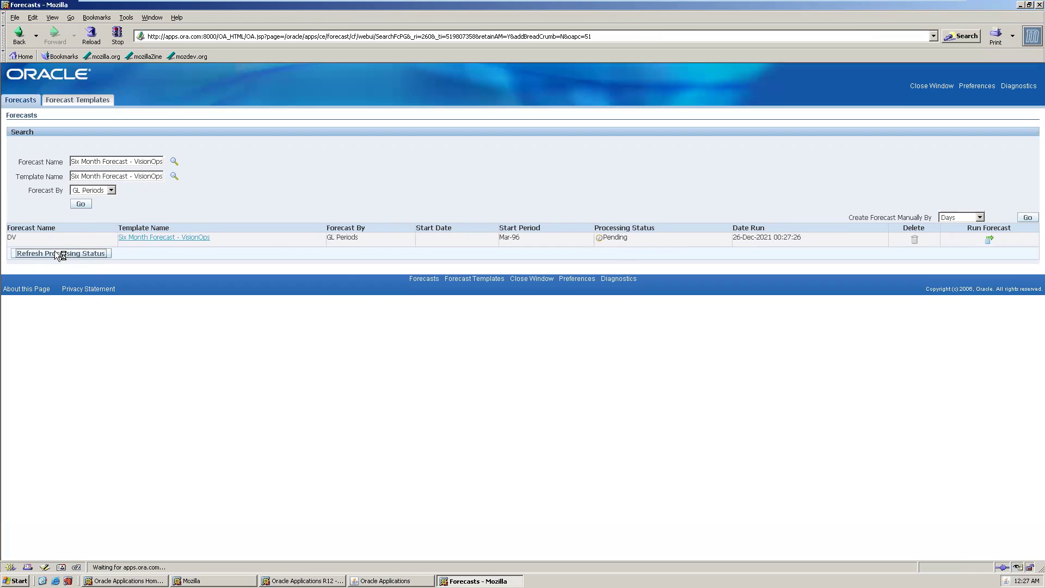
{"action": "left_click", "coordinate": [74, 255]}
{"action": "left_click", "coordinate": [73, 254]}
{"action": "left_click", "coordinate": [73, 253]}
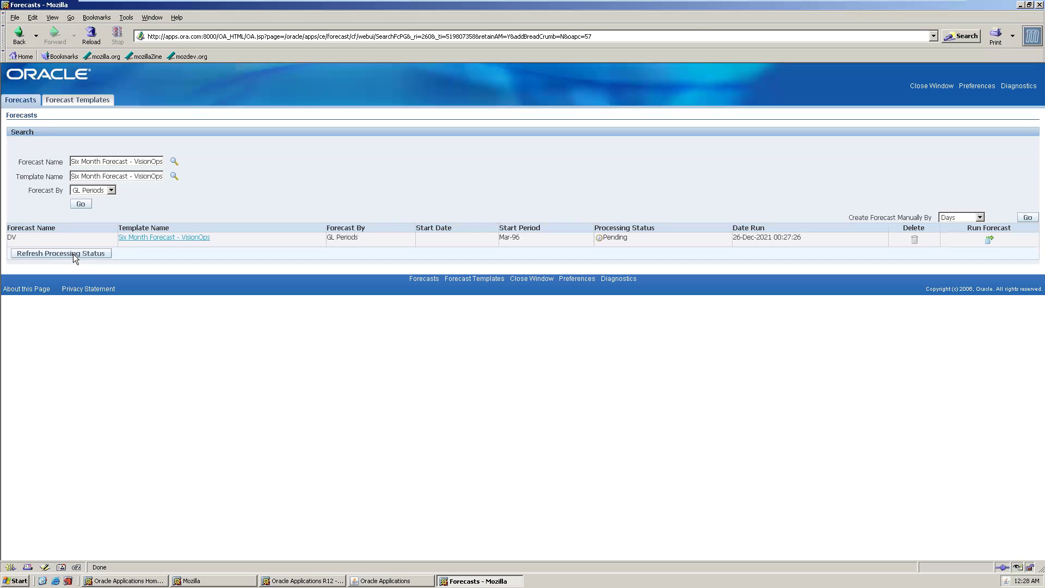
{"action": "left_click", "coordinate": [73, 254]}
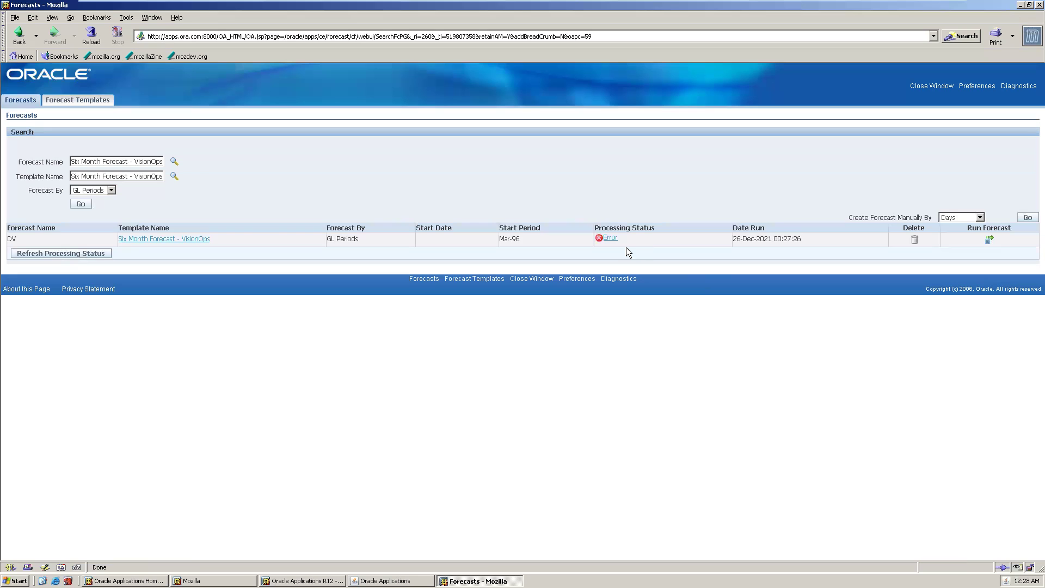
Step: Examine the DV forecast's error messages and close the forecast window
{"action": "left_click", "coordinate": [608, 240]}
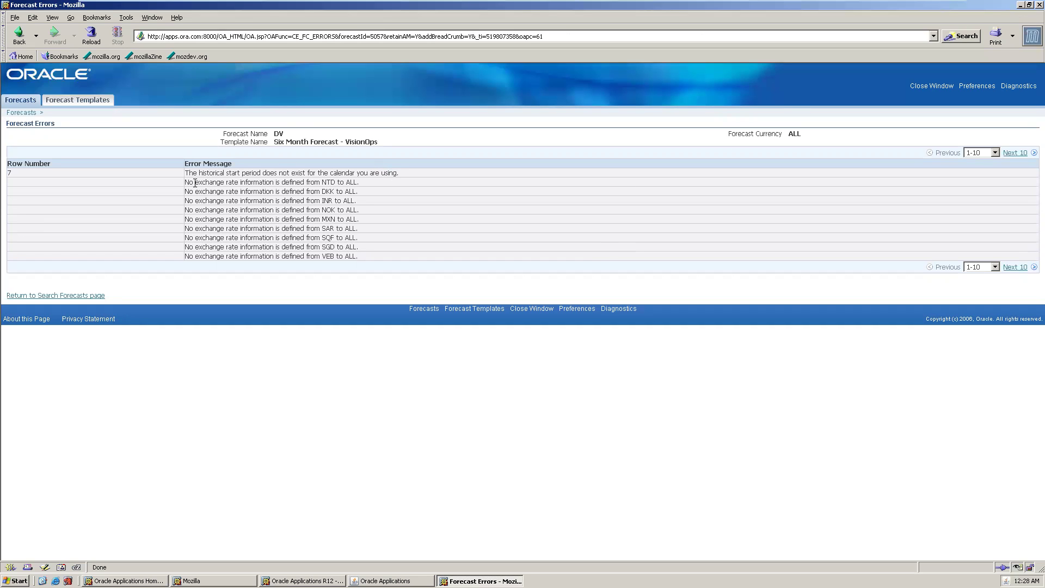
{"action": "left_click_drag", "start_coordinate": [195, 182], "coordinate": [339, 191]}
{"action": "left_click", "coordinate": [302, 192]}
{"action": "left_click", "coordinate": [937, 89]}
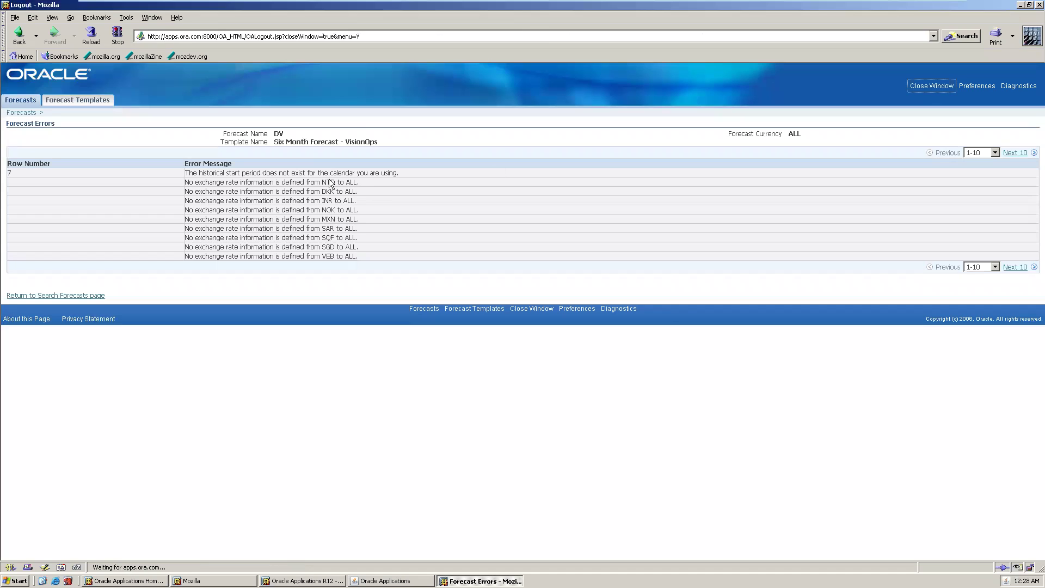
{"action": "left_click", "coordinate": [506, 302]}
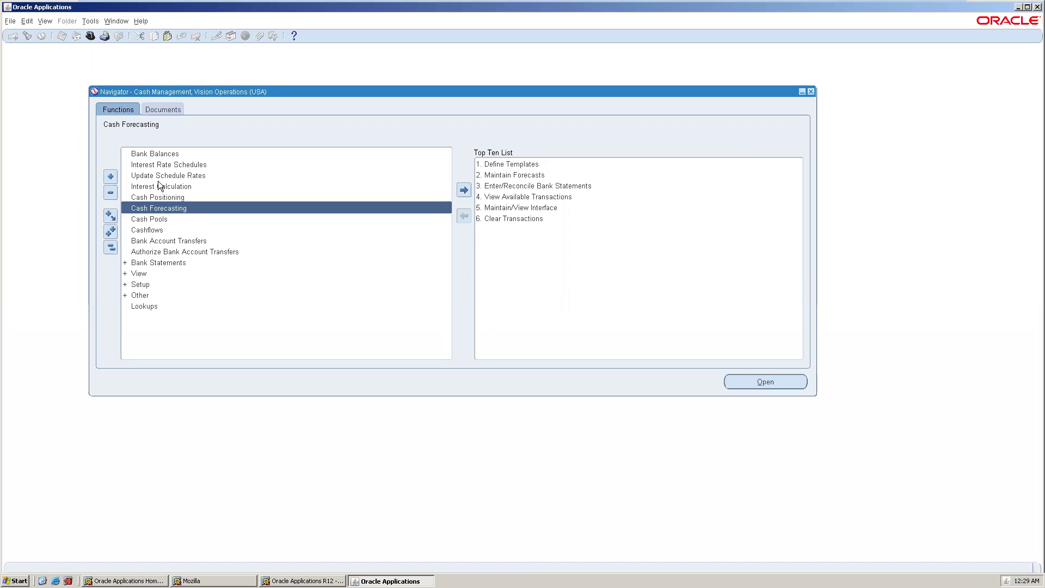
Step: Open Bank Statements and Reconciliation from the Cash Management navigator and review the BofA-204 statement dated 12-DEC-2012
{"action": "mouse_move", "coordinate": [339, 1]}
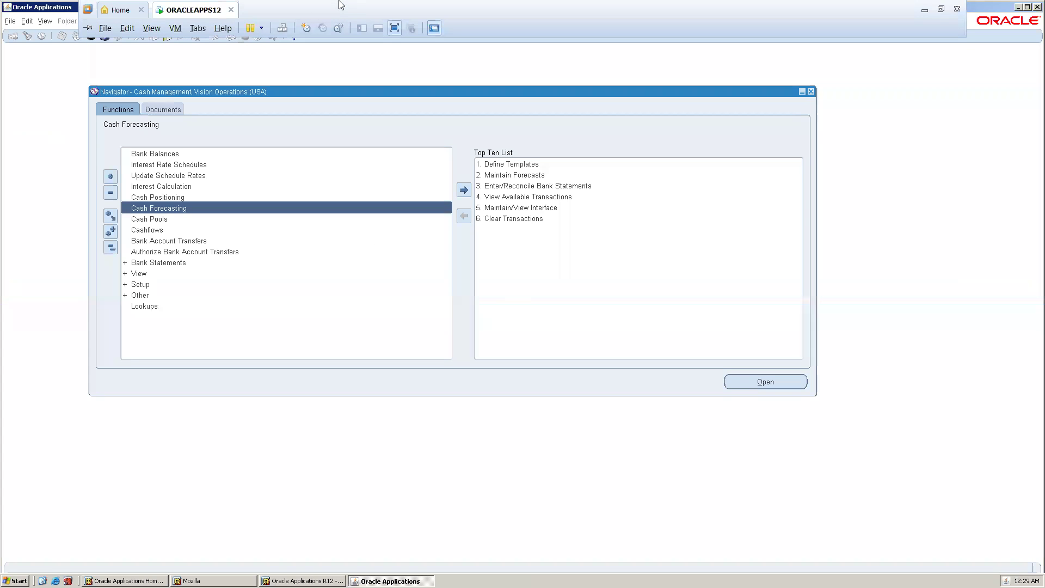
{"action": "double_click", "coordinate": [182, 264]}
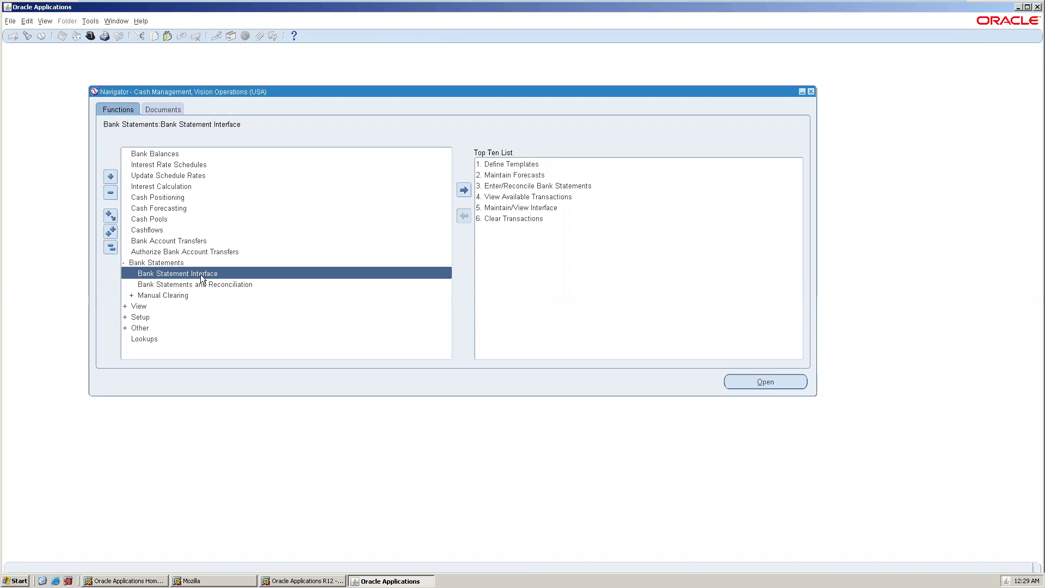
{"action": "double_click", "coordinate": [208, 283]}
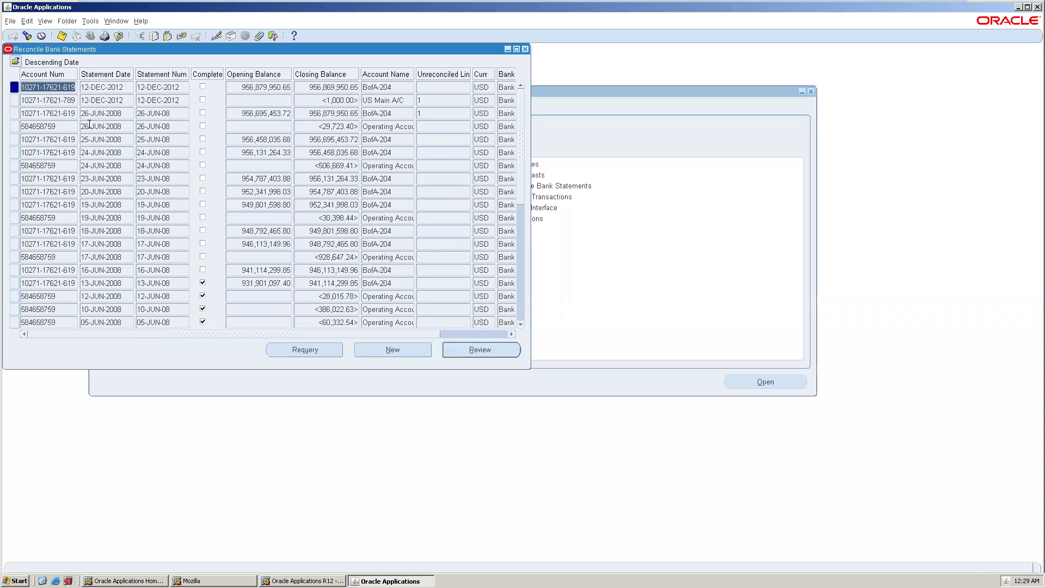
{"action": "left_click", "coordinate": [120, 87]}
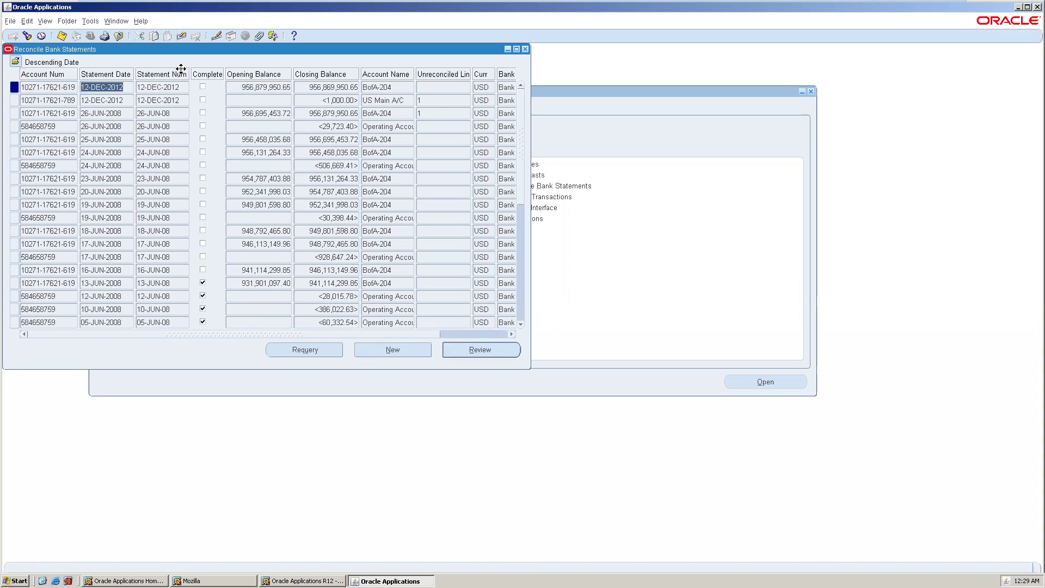
{"action": "left_click_drag", "start_coordinate": [213, 50], "coordinate": [379, 84]}
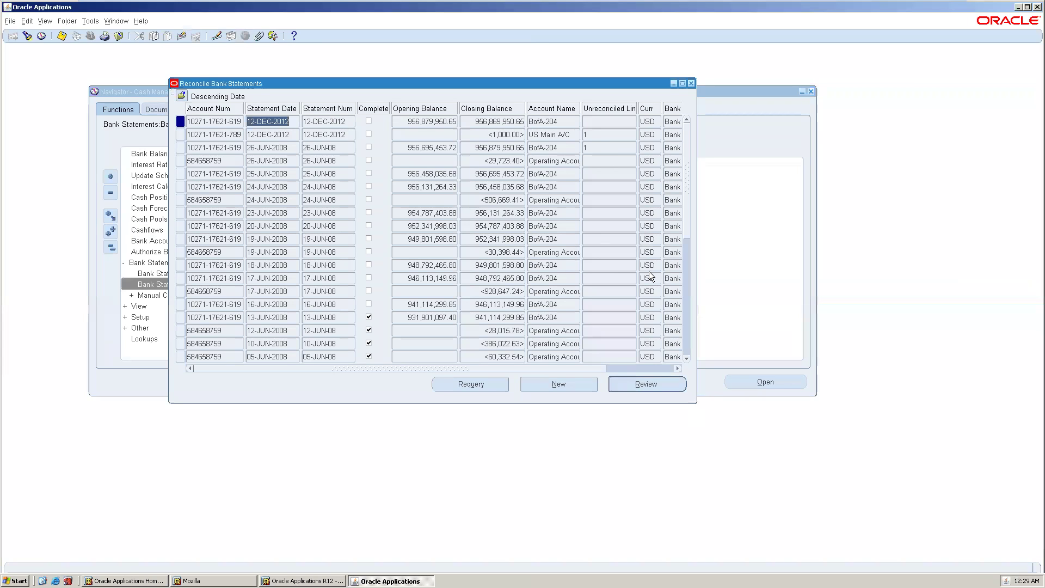
{"action": "key", "text": "Return"}
{"action": "key", "text": "Tab"}
{"action": "key", "text": "Tab"}
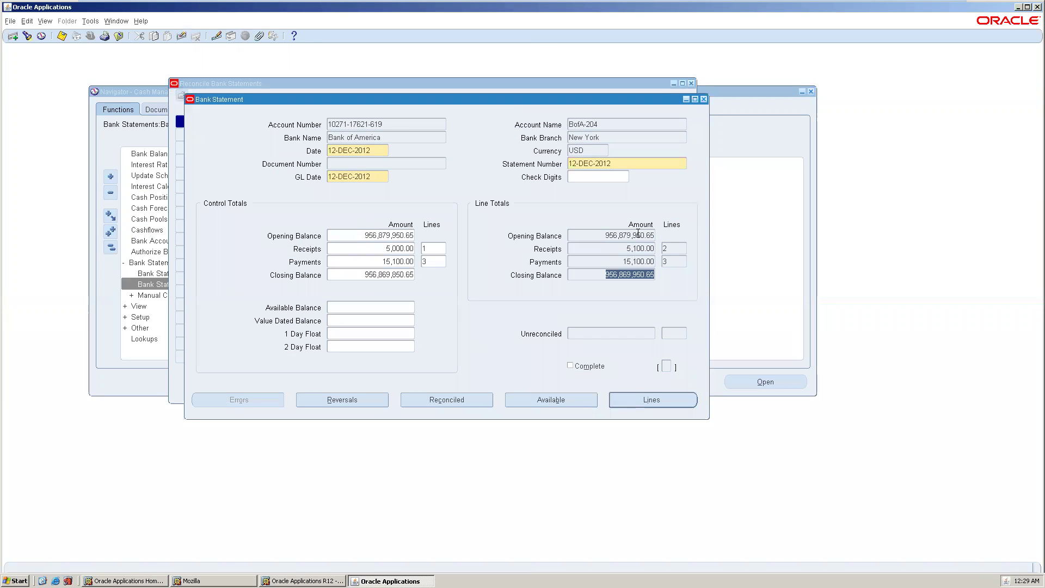
Step: Compare the statement's control totals with its line totals for balances, receipts, payments and line counts
{"action": "left_click", "coordinate": [387, 234]}
{"action": "left_click", "coordinate": [398, 250]}
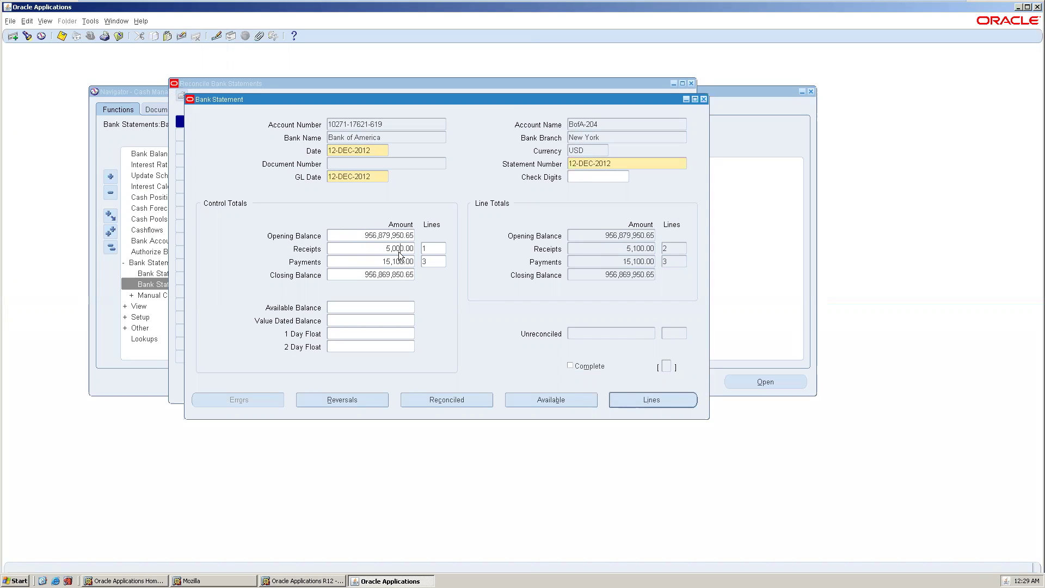
{"action": "left_click", "coordinate": [396, 262]}
{"action": "left_click", "coordinate": [395, 274]}
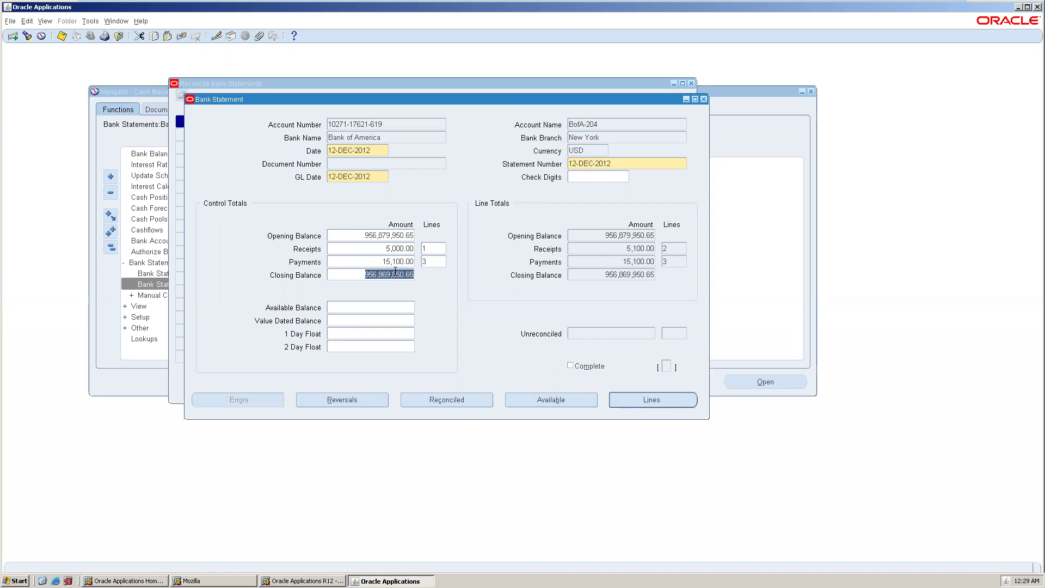
{"action": "left_click", "coordinate": [674, 262]}
{"action": "left_click", "coordinate": [428, 249]}
{"action": "left_click", "coordinate": [640, 248]}
Step: Open the statement's lines and start creating a miscellaneous receipt for line 5
{"action": "left_click", "coordinate": [653, 400]}
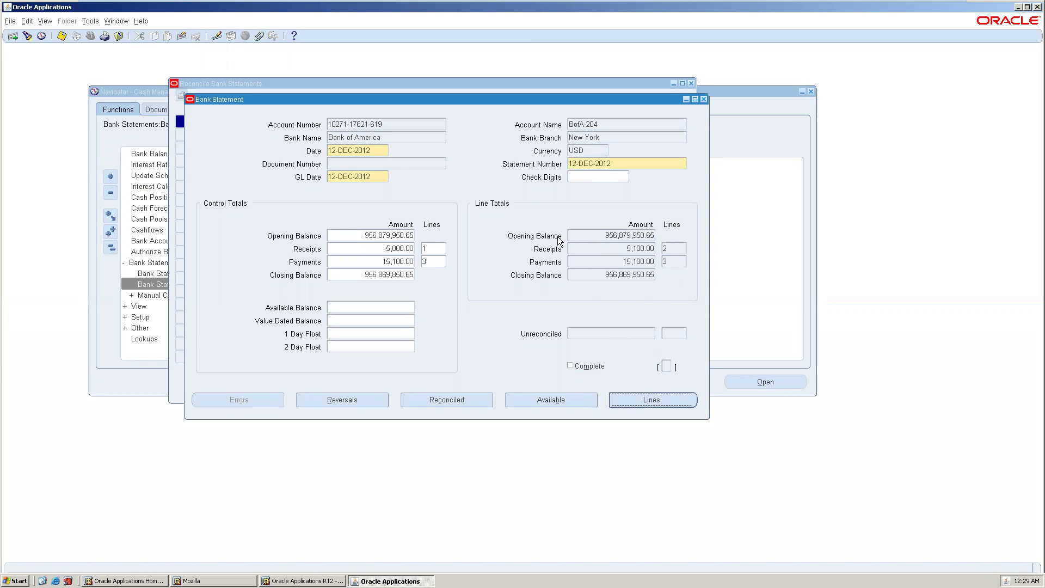
{"action": "left_click_drag", "start_coordinate": [353, 49], "coordinate": [480, 81]}
{"action": "left_click", "coordinate": [513, 236]}
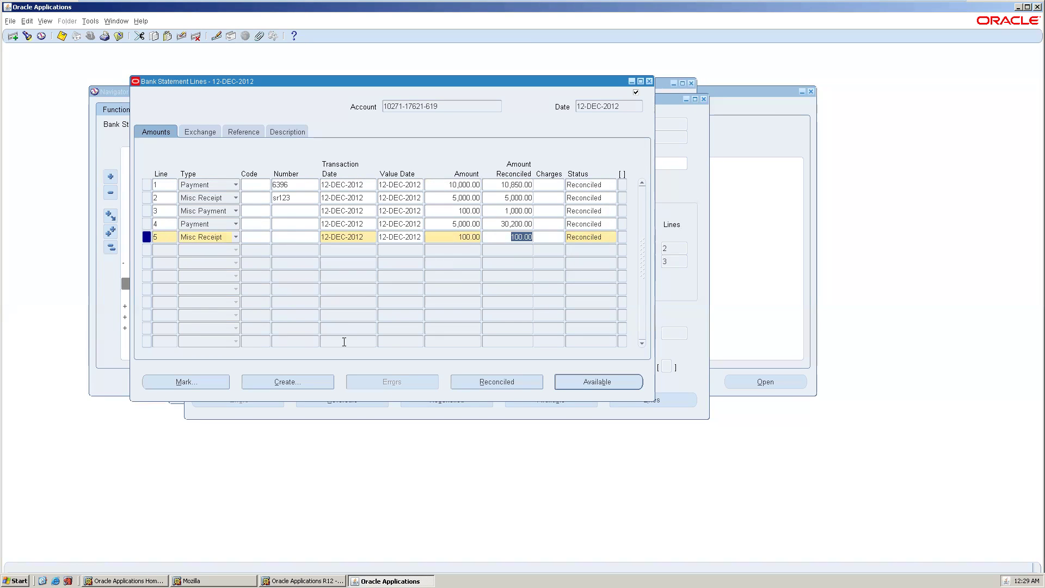
{"action": "left_click", "coordinate": [311, 381]}
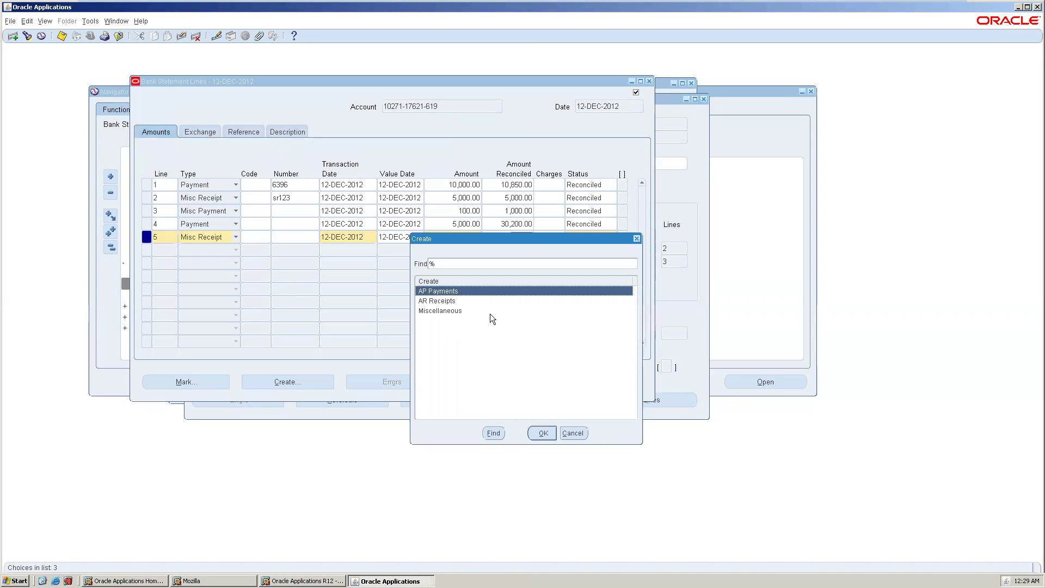
{"action": "double_click", "coordinate": [455, 311]}
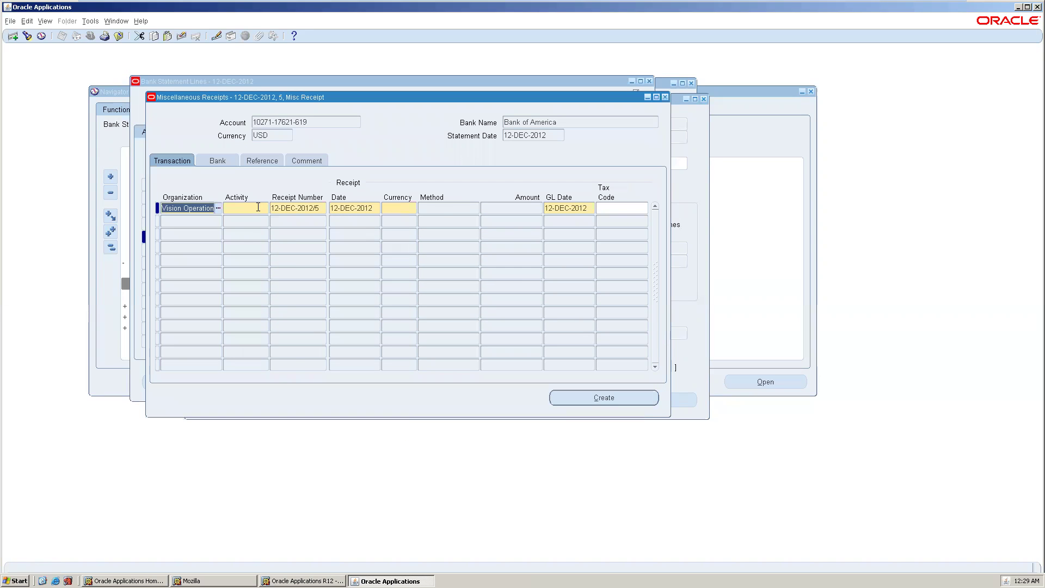
Step: Set the miscellaneous receipt's activity to Interest Income and its currency to USD
{"action": "left_click", "coordinate": [267, 211]}
{"action": "left_click", "coordinate": [267, 212]}
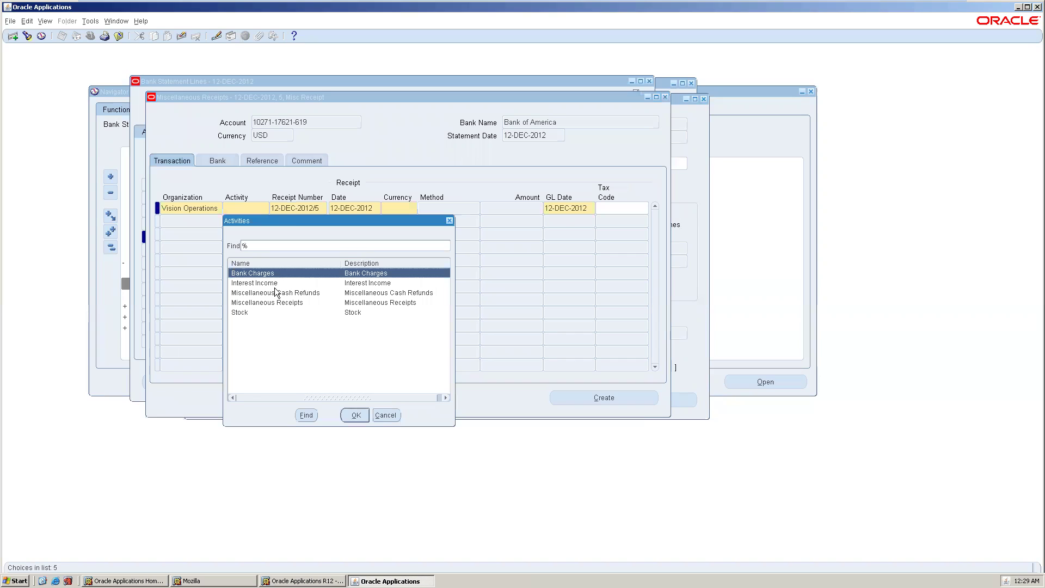
{"action": "double_click", "coordinate": [267, 283]}
{"action": "left_click", "coordinate": [406, 208]}
{"action": "left_click", "coordinate": [413, 208]}
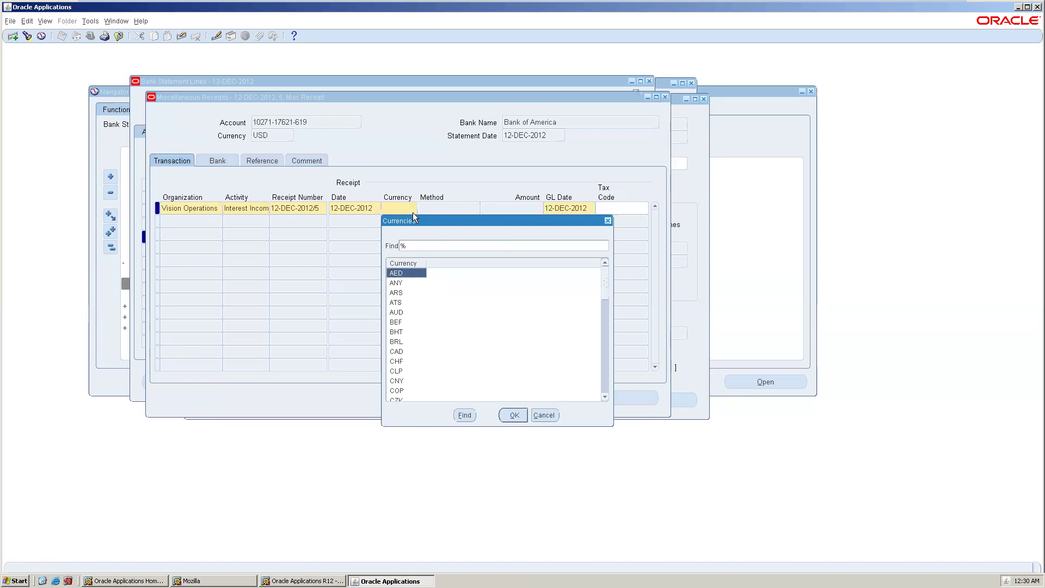
{"action": "type", "text": "u"}
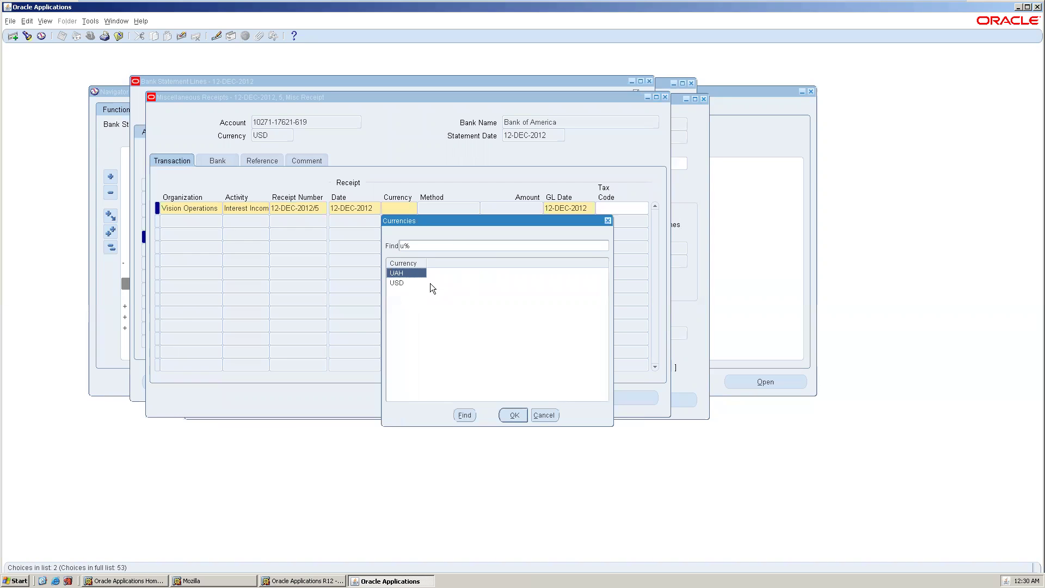
{"action": "double_click", "coordinate": [420, 282]}
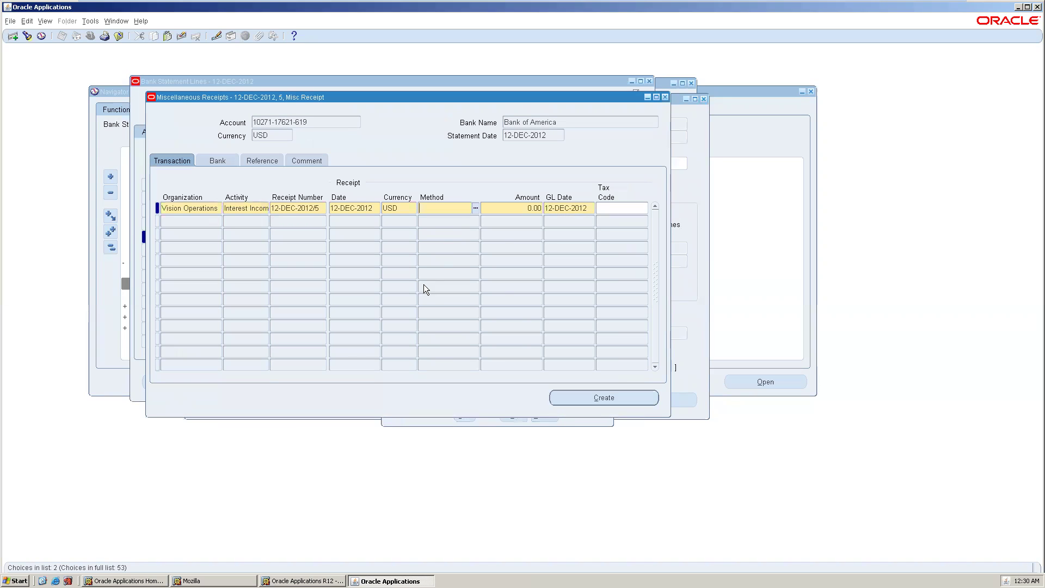
Step: Set the receipt's payment method to Check - BofA and its amount to 100
{"action": "left_click", "coordinate": [476, 210]}
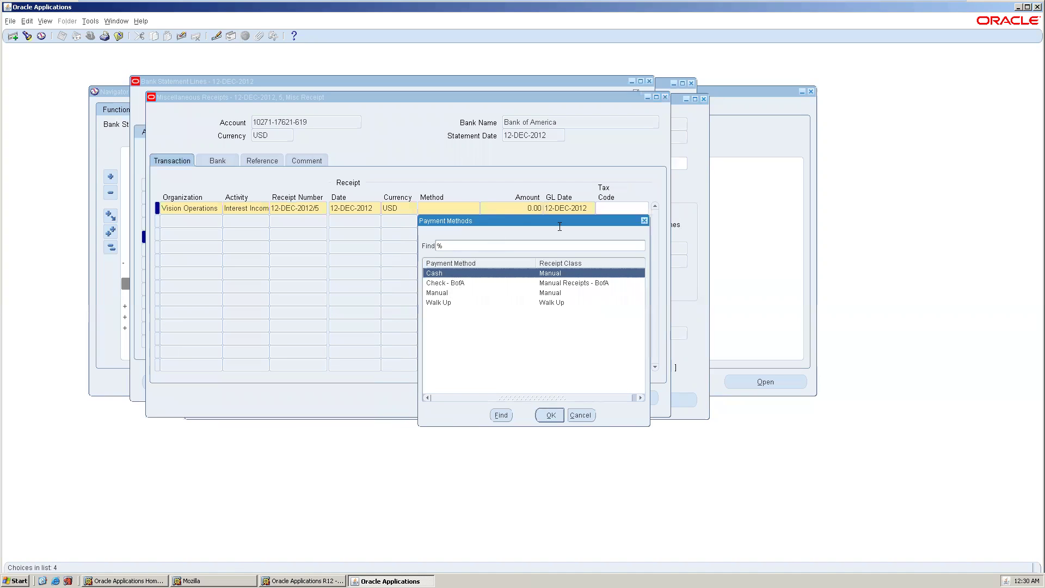
{"action": "key", "text": "Down"}
{"action": "key", "text": "Return"}
{"action": "type", "text": "100"}
{"action": "key", "text": "Tab"}
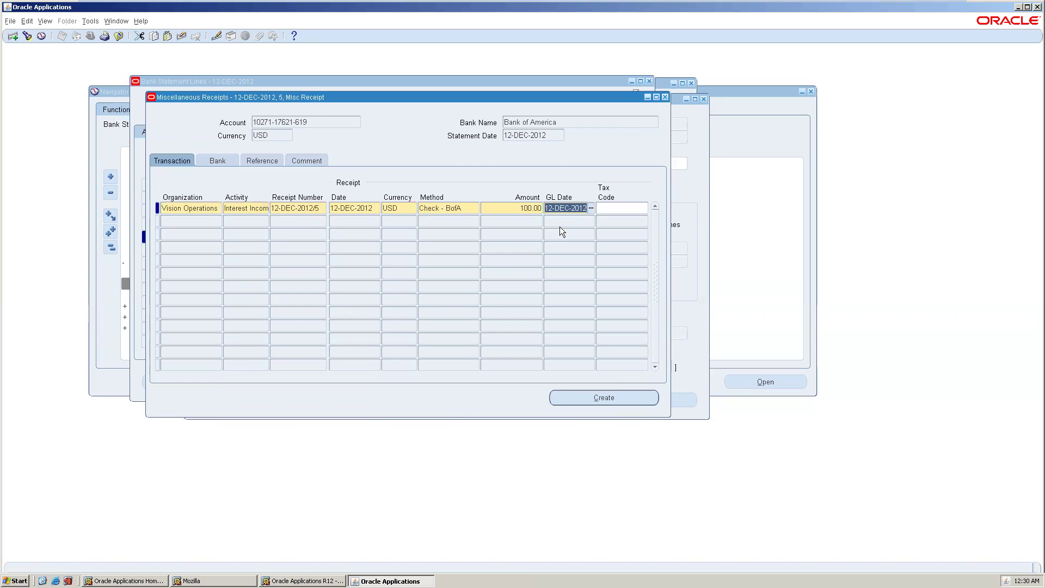
Step: Create the miscellaneous receipt, reconcile it to the current statement line, and return to the bank statement header
{"action": "left_click", "coordinate": [591, 397]}
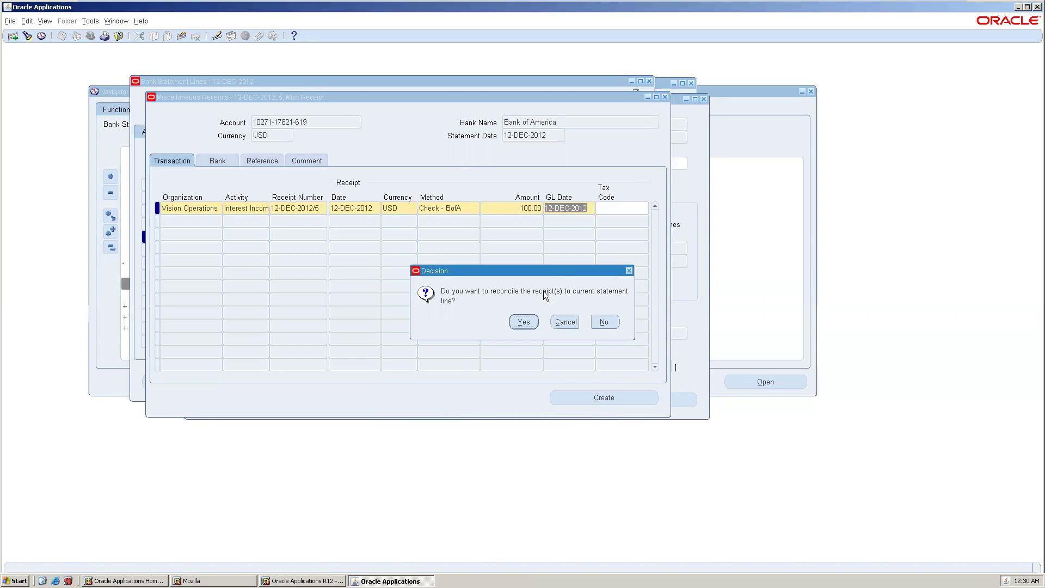
{"action": "left_click", "coordinate": [518, 324]}
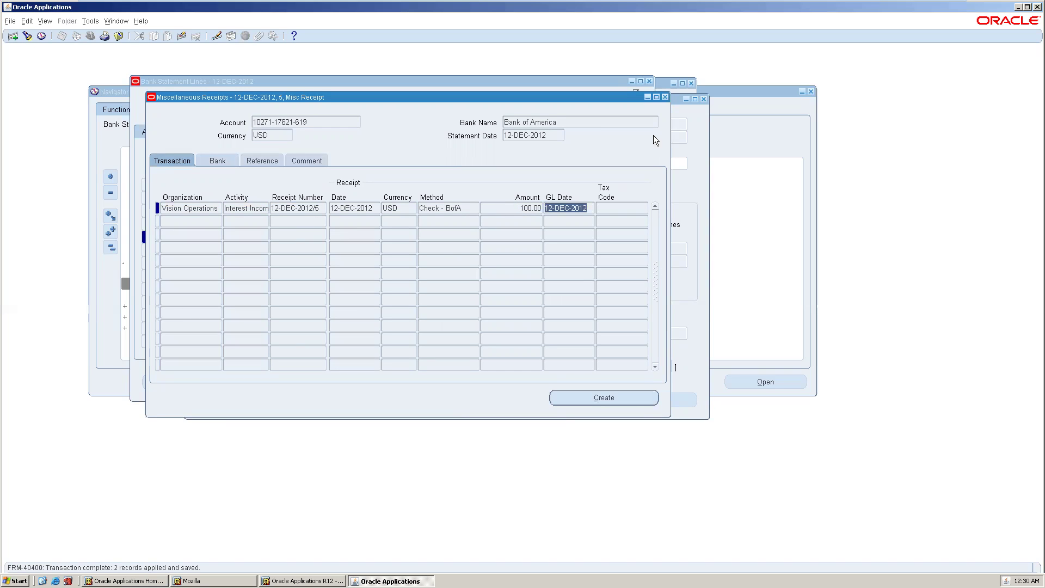
{"action": "left_click", "coordinate": [664, 97]}
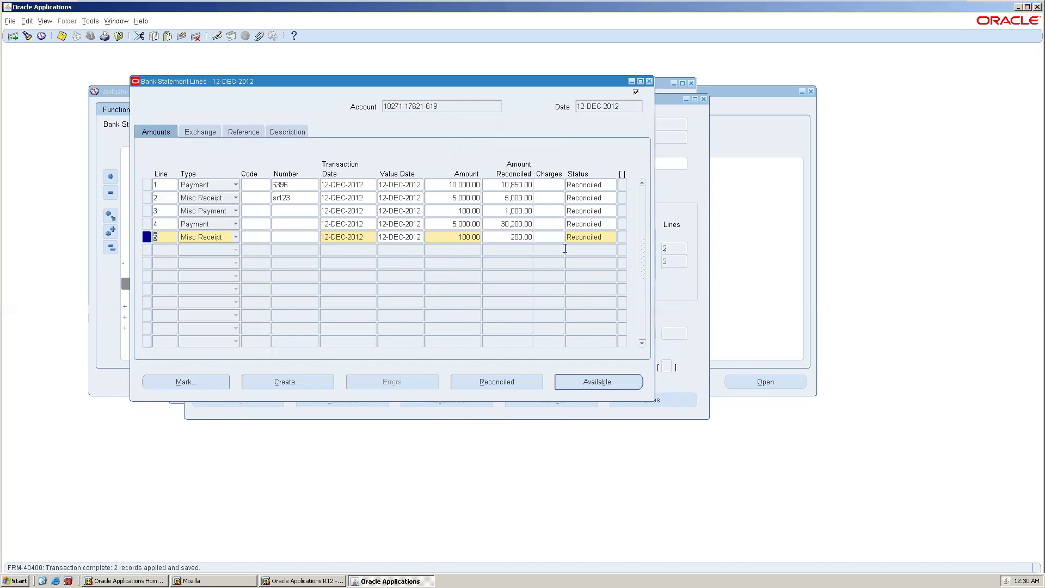
{"action": "left_click", "coordinate": [587, 243]}
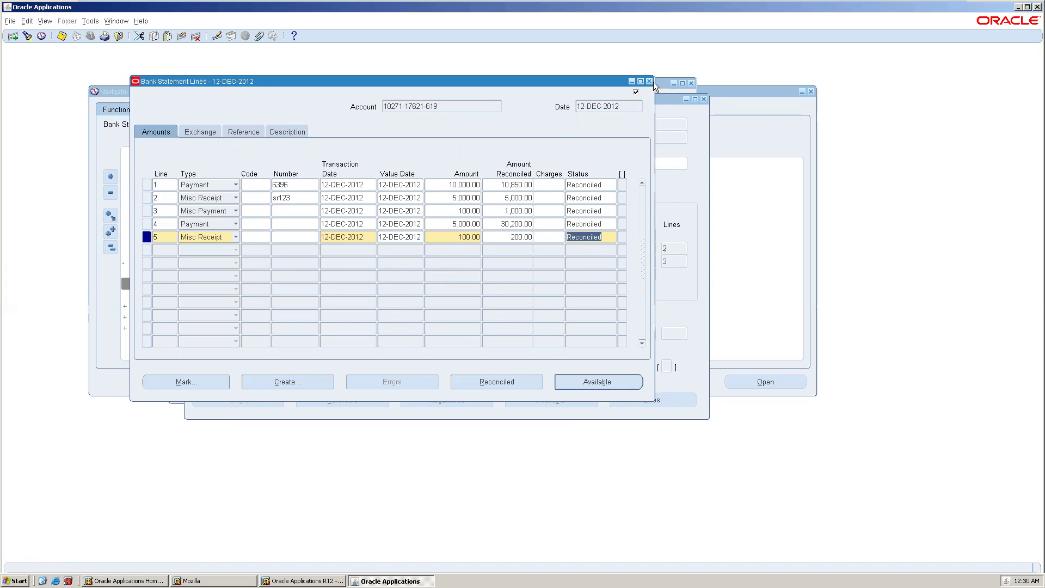
{"action": "left_click", "coordinate": [649, 82]}
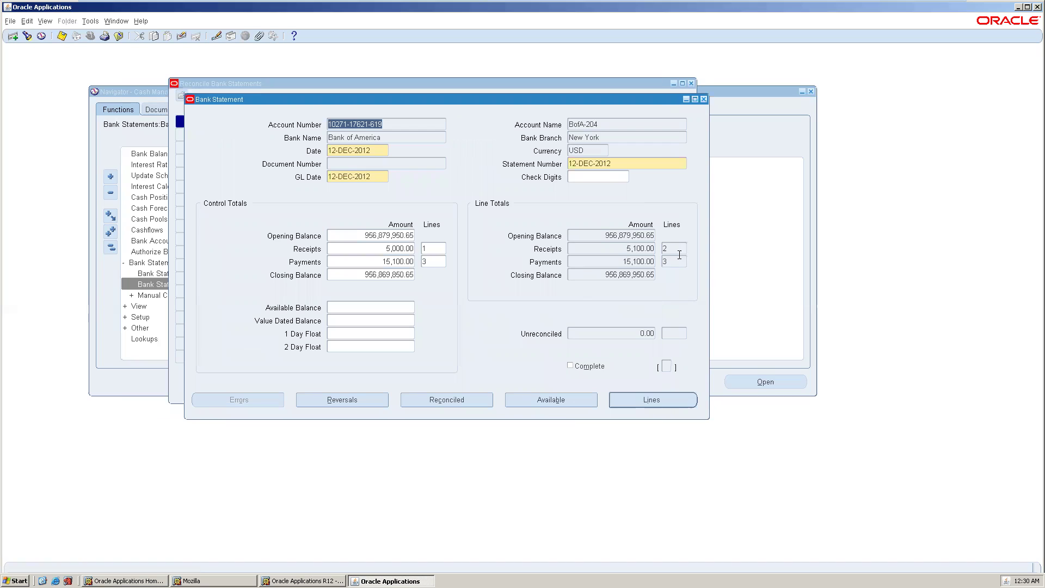
Step: Reopen the BofA-204 statement of 12-DEC-2012 and set its control receipts to 2 lines and an amount of 5,100
{"action": "double_click", "coordinate": [424, 249]}
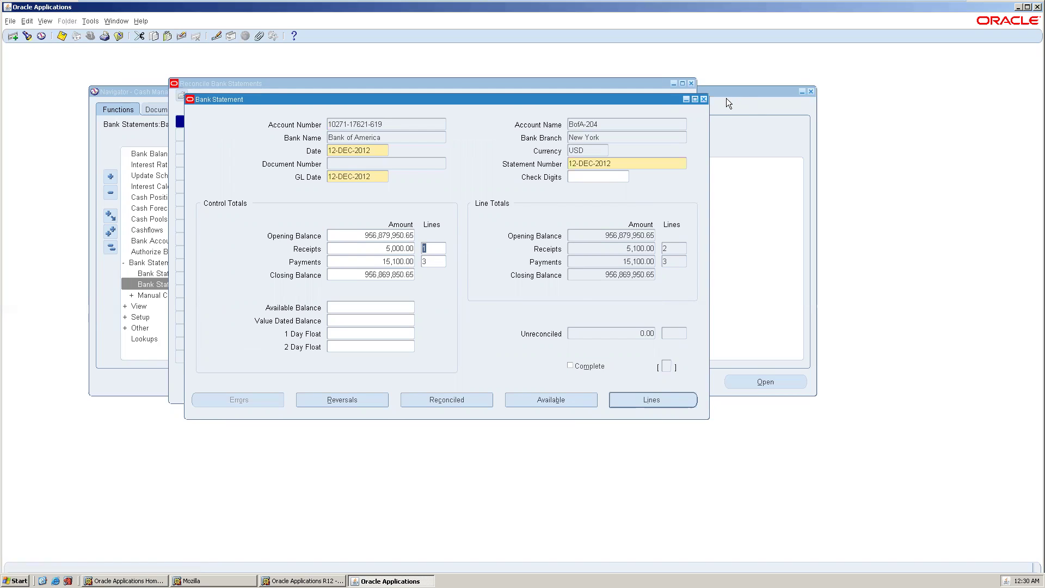
{"action": "left_click", "coordinate": [703, 100]}
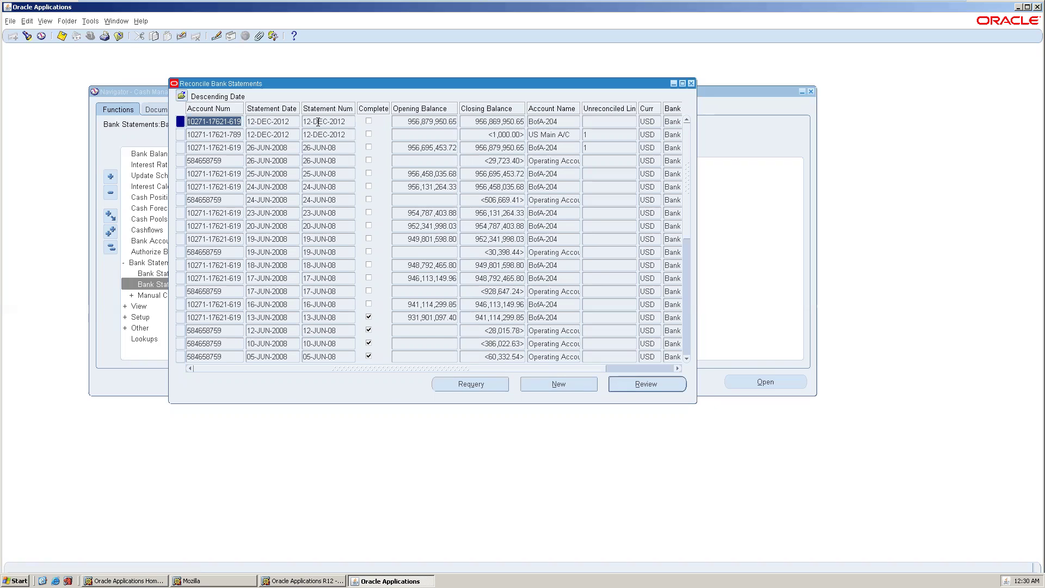
{"action": "right_click", "coordinate": [233, 121]}
{"action": "left_click", "coordinate": [247, 139]}
{"action": "left_click", "coordinate": [646, 384]}
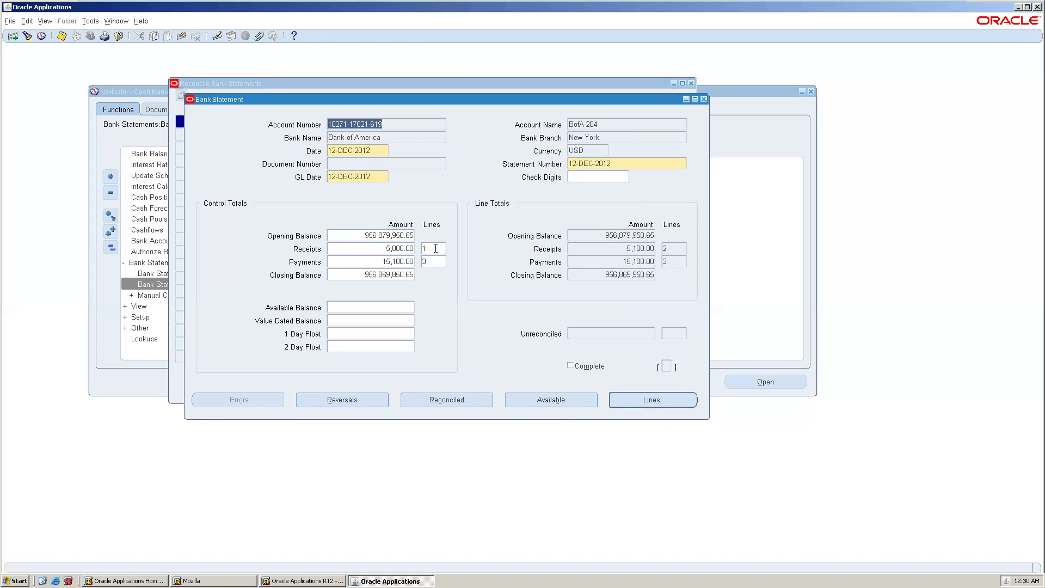
{"action": "left_click", "coordinate": [436, 248]}
{"action": "type", "text": "2"}
{"action": "key", "text": "Tab"}
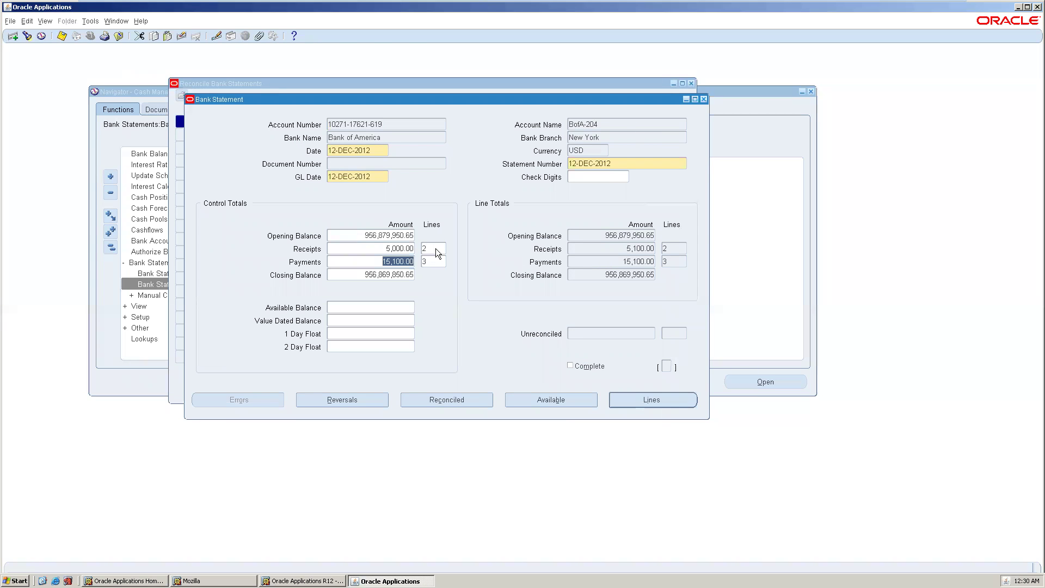
{"action": "left_click", "coordinate": [389, 250]}
{"action": "type", "text": "5100"}
{"action": "key", "text": "Tab"}
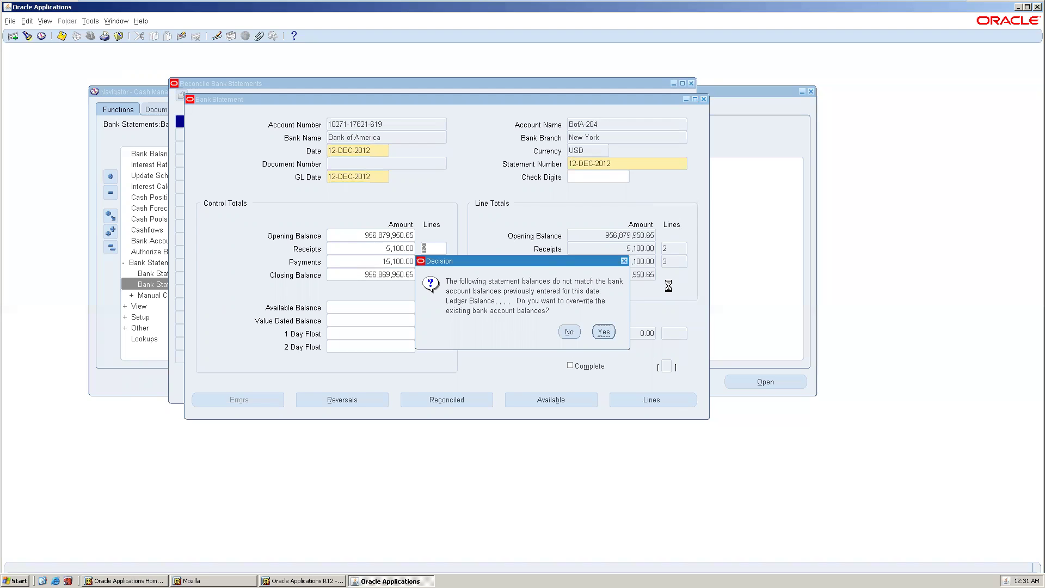
Step: Agree to overwrite the existing bank account balances and check the statement's lines
{"action": "key", "text": "Return"}
{"action": "left_click", "coordinate": [635, 402]}
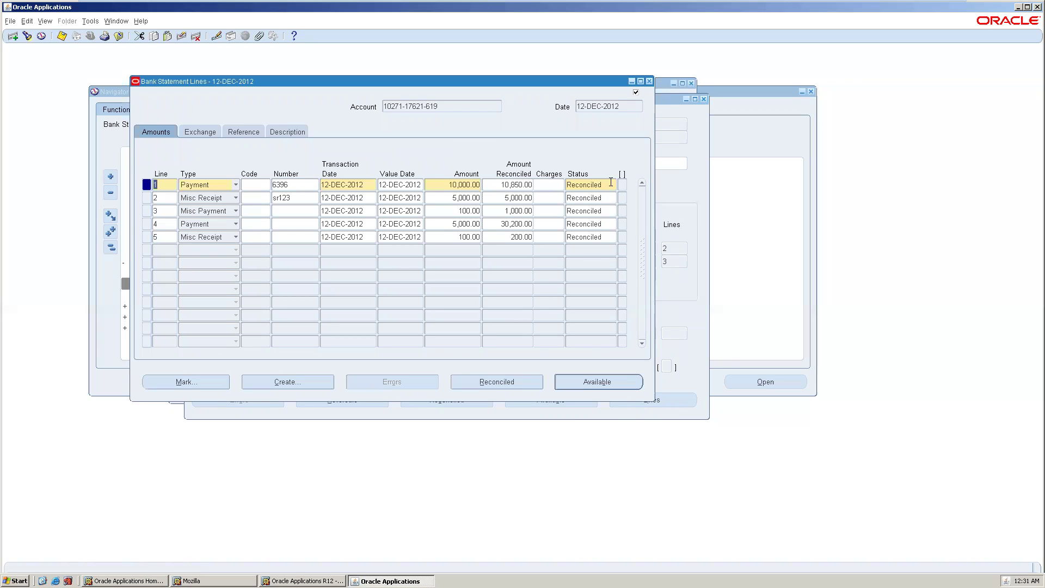
{"action": "left_click", "coordinate": [648, 81]}
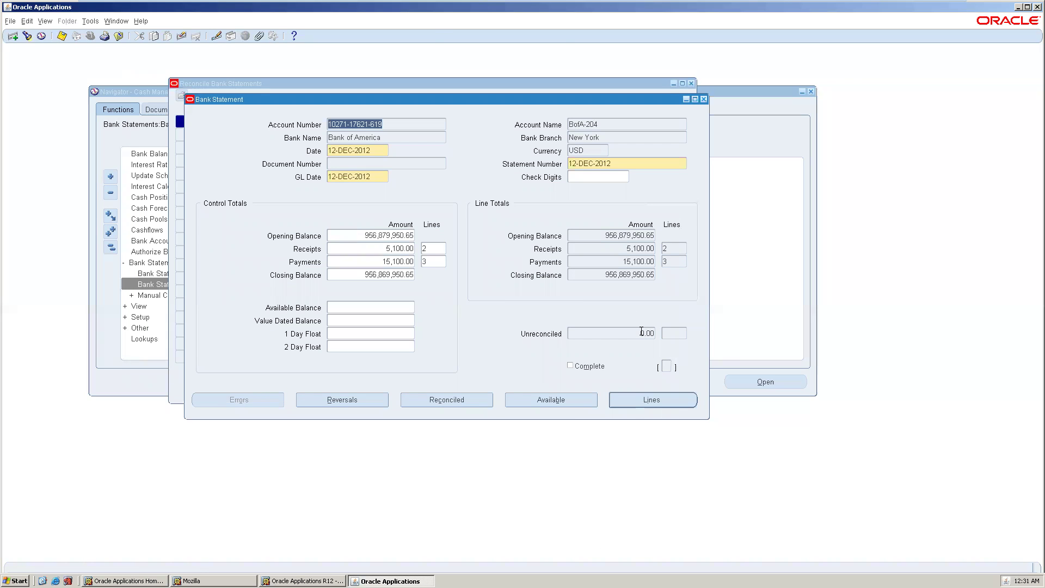
Step: Mark the 12-DEC-2012 bank statement as complete and save the changes
{"action": "left_click", "coordinate": [570, 366]}
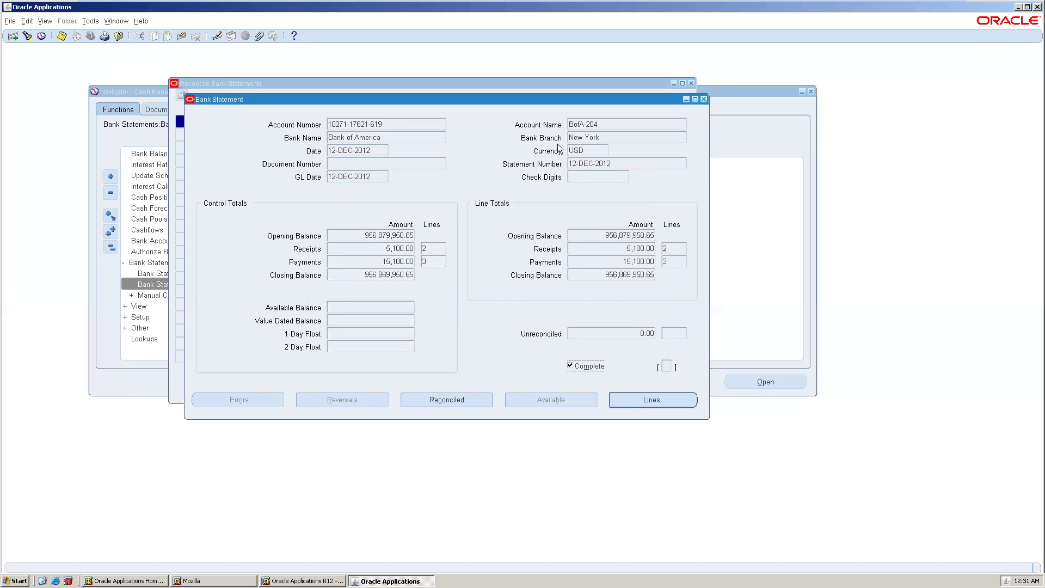
{"action": "left_click", "coordinate": [703, 100]}
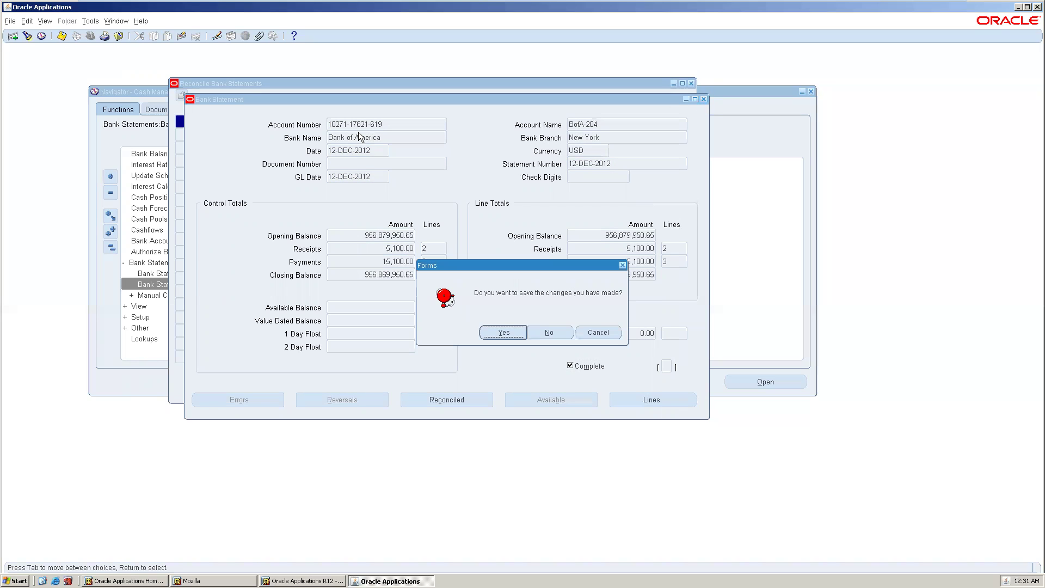
{"action": "left_click", "coordinate": [502, 333]}
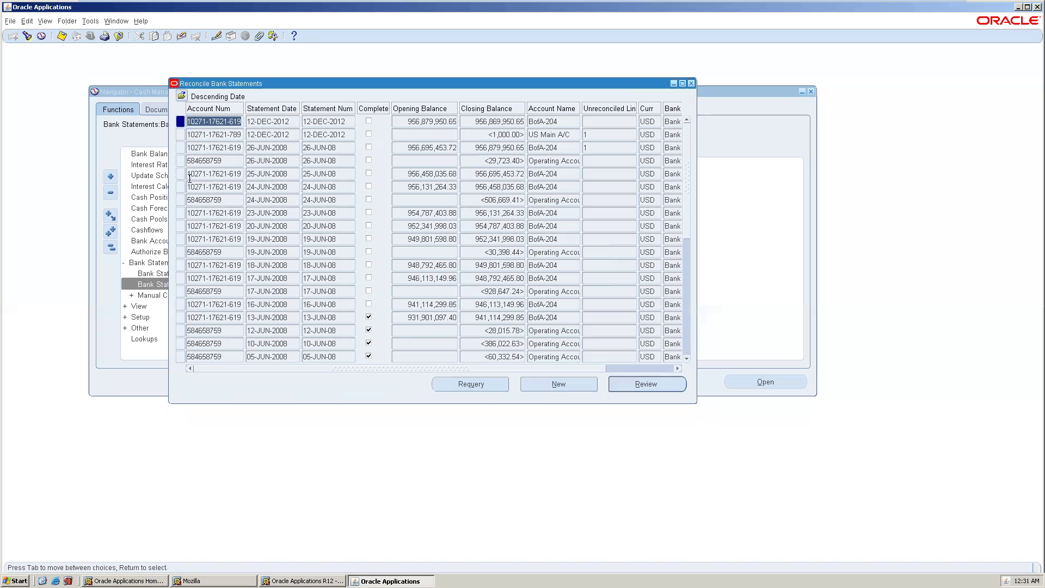
{"action": "left_click", "coordinate": [210, 200]}
{"action": "key", "text": "Tab"}
{"action": "left_click", "coordinate": [340, 209]}
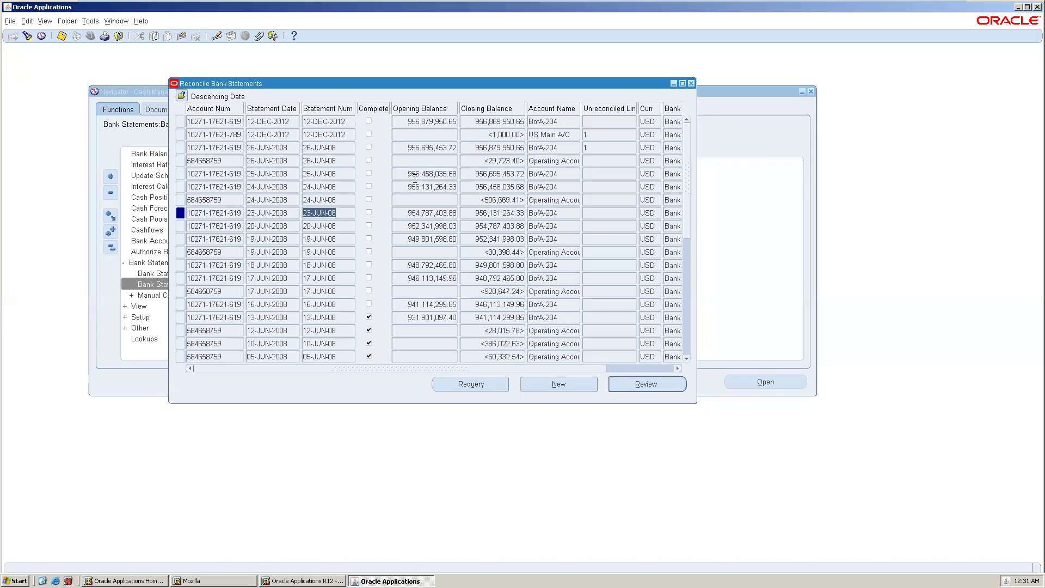
{"action": "left_click", "coordinate": [421, 174]}
{"action": "left_click", "coordinate": [500, 172]}
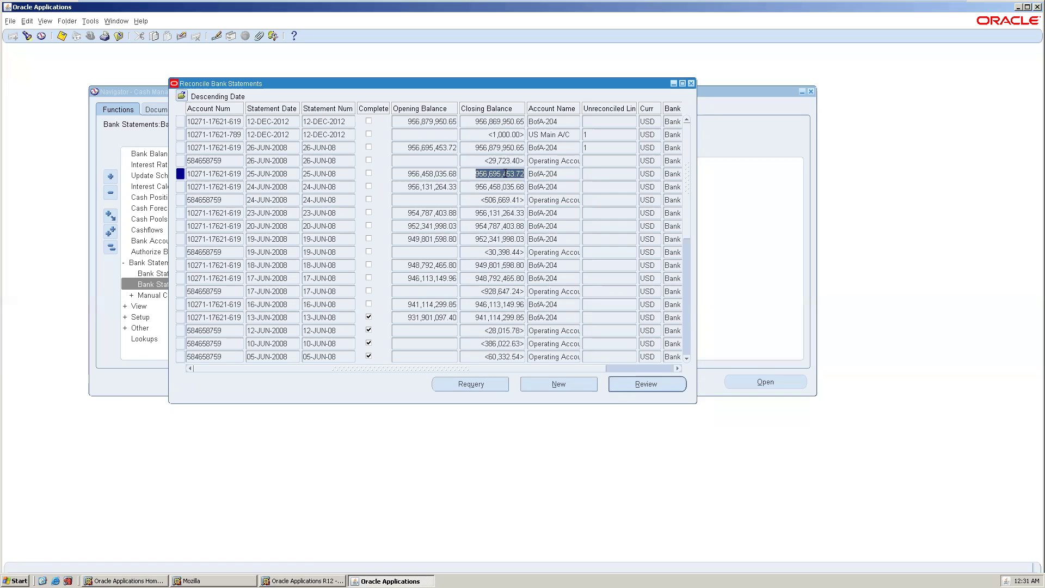
{"action": "left_click", "coordinate": [544, 174]}
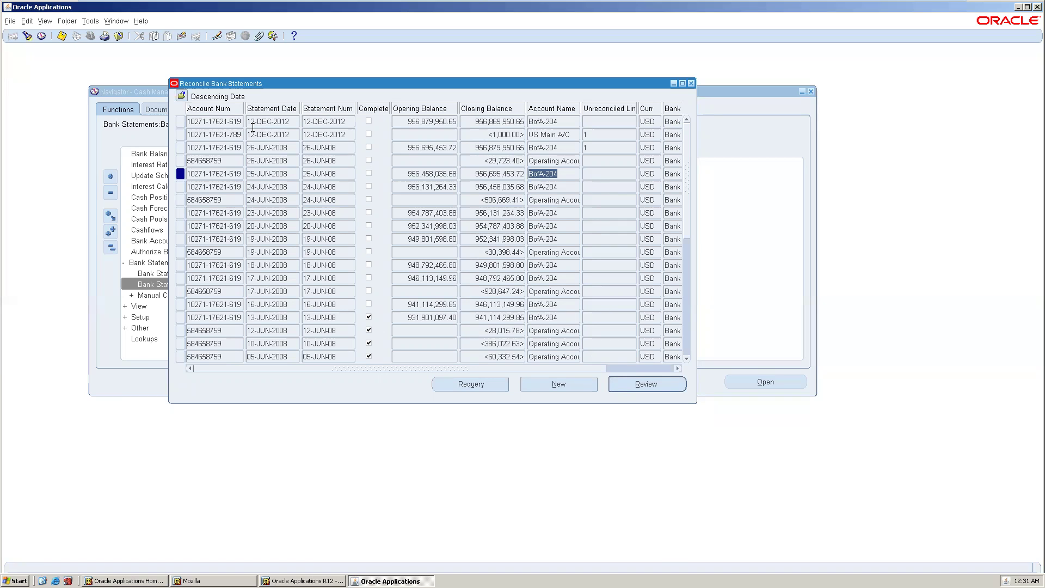
Step: Load the Bank Statements folder view for the statement list and maximize the window
{"action": "left_click", "coordinate": [182, 96]}
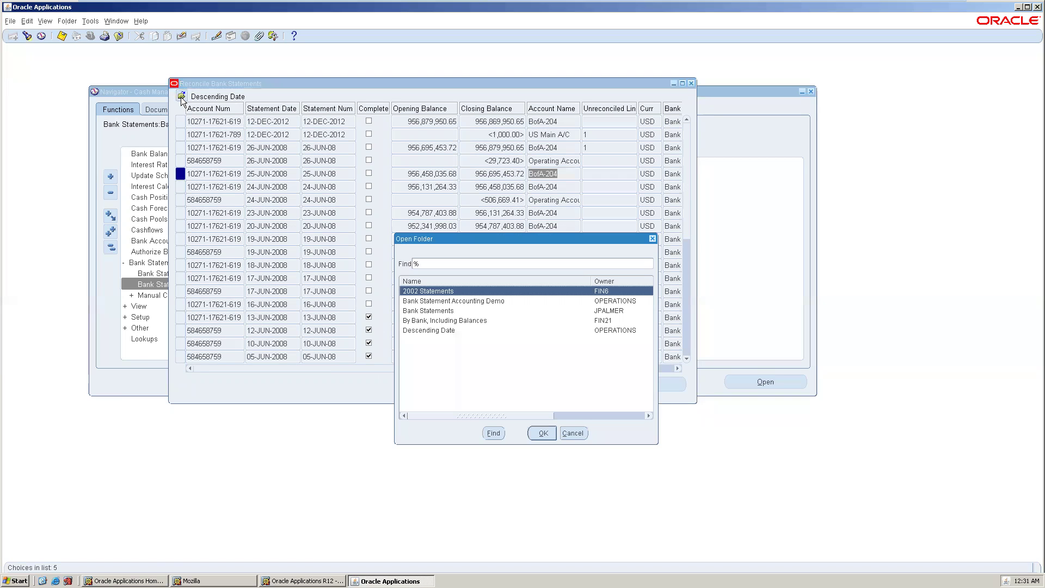
{"action": "double_click", "coordinate": [446, 311]}
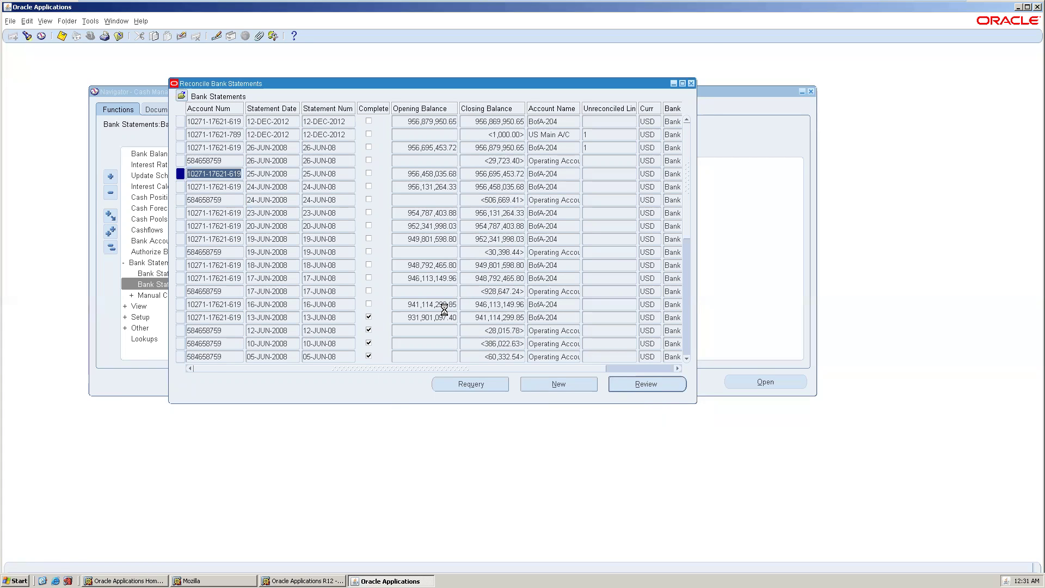
{"action": "left_click", "coordinate": [678, 83]}
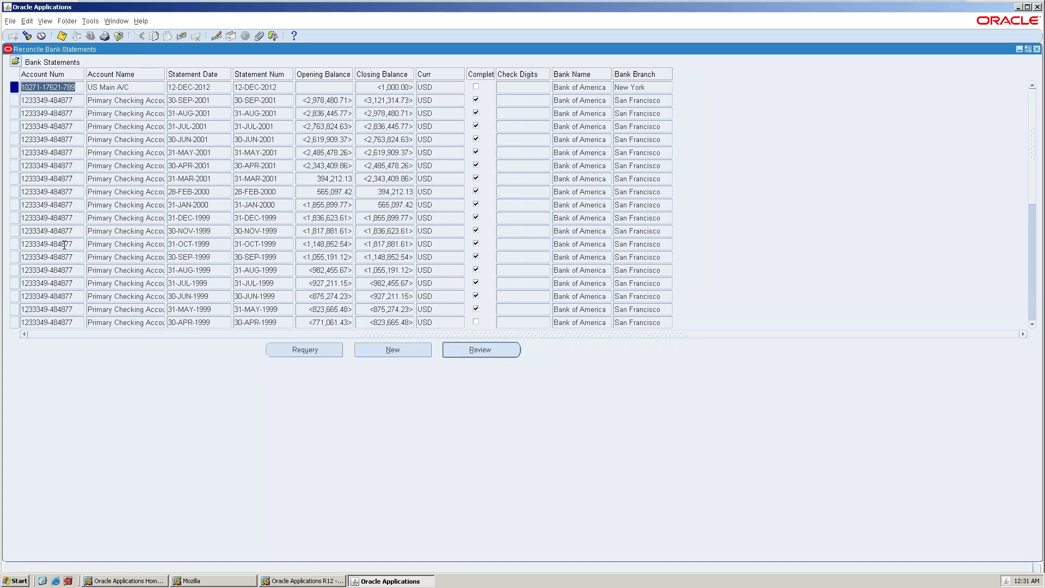
Step: Search for bank statements dated 26-DEC-2021
{"action": "left_click", "coordinate": [27, 36]}
{"action": "left_click", "coordinate": [654, 268]}
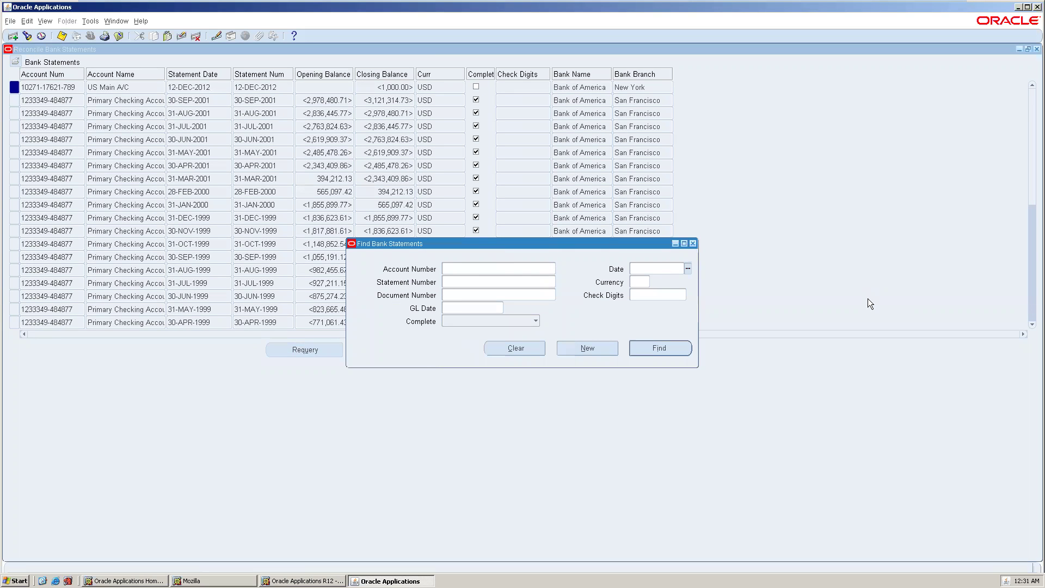
{"action": "left_click", "coordinate": [688, 268]}
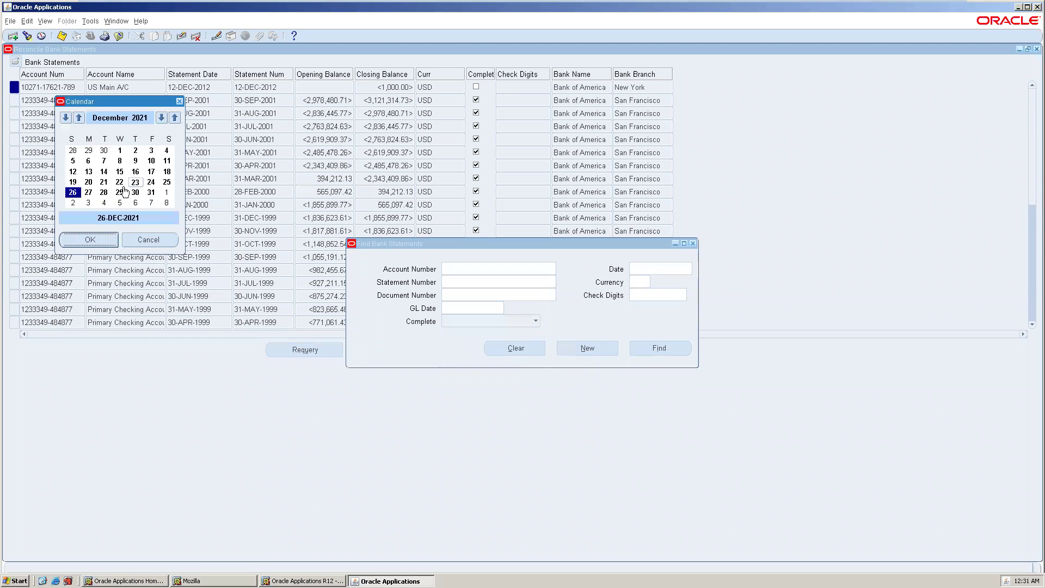
{"action": "left_click", "coordinate": [90, 240]}
{"action": "left_click", "coordinate": [647, 348]}
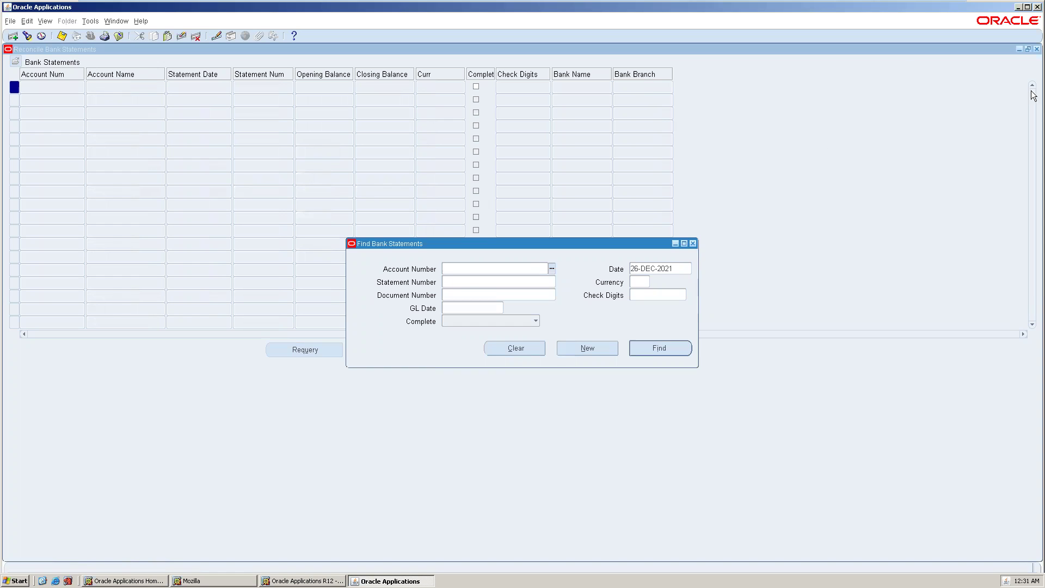
Step: Reopen Bank Statements and Reconciliation, maximize the statement list, and check the unreconciled lines of the US Main A/C statement
{"action": "left_click", "coordinate": [1035, 49]}
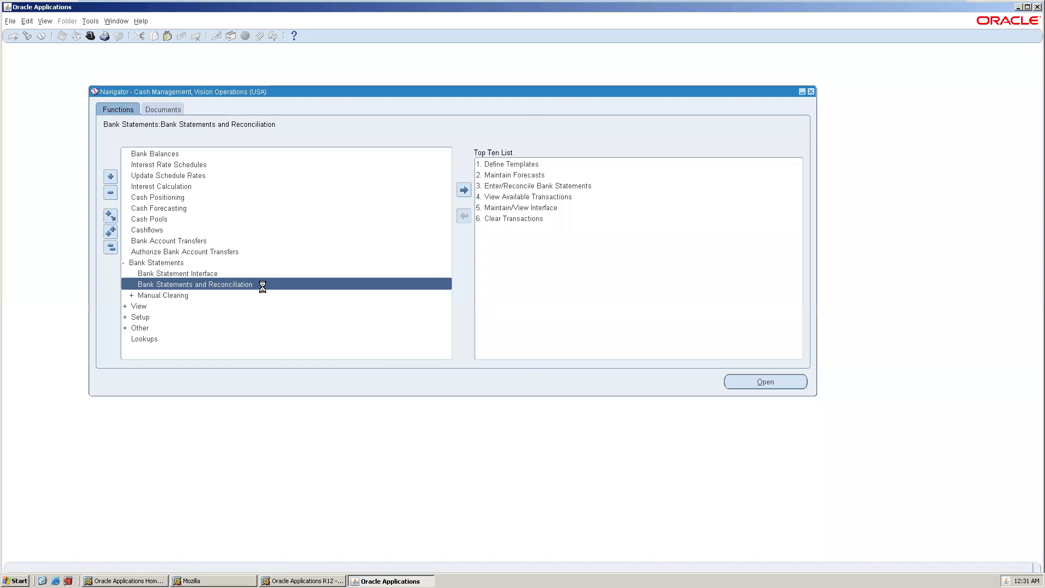
{"action": "double_click", "coordinate": [263, 287]}
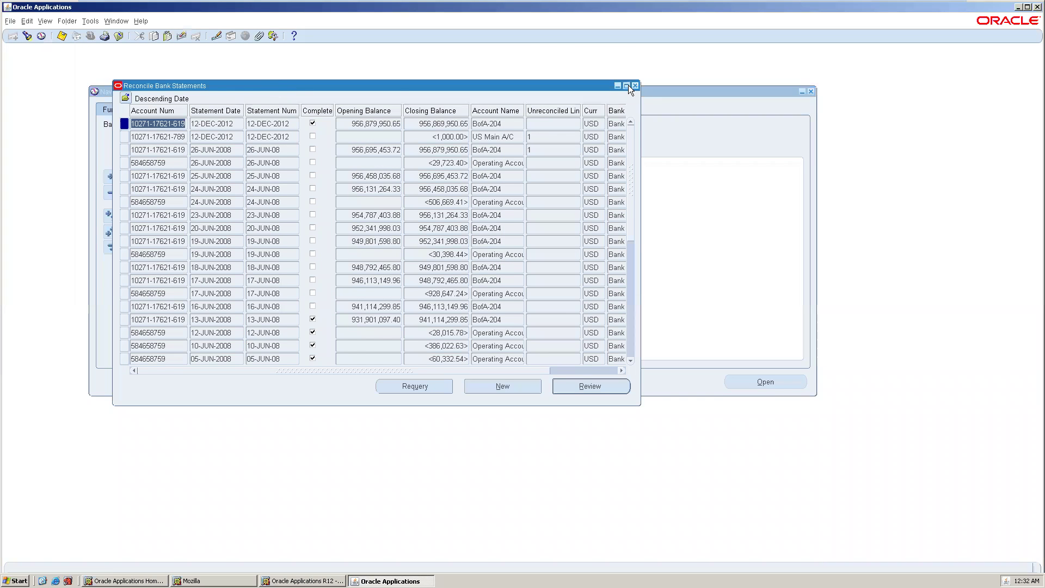
{"action": "left_click", "coordinate": [627, 86]}
{"action": "left_click", "coordinate": [455, 103]}
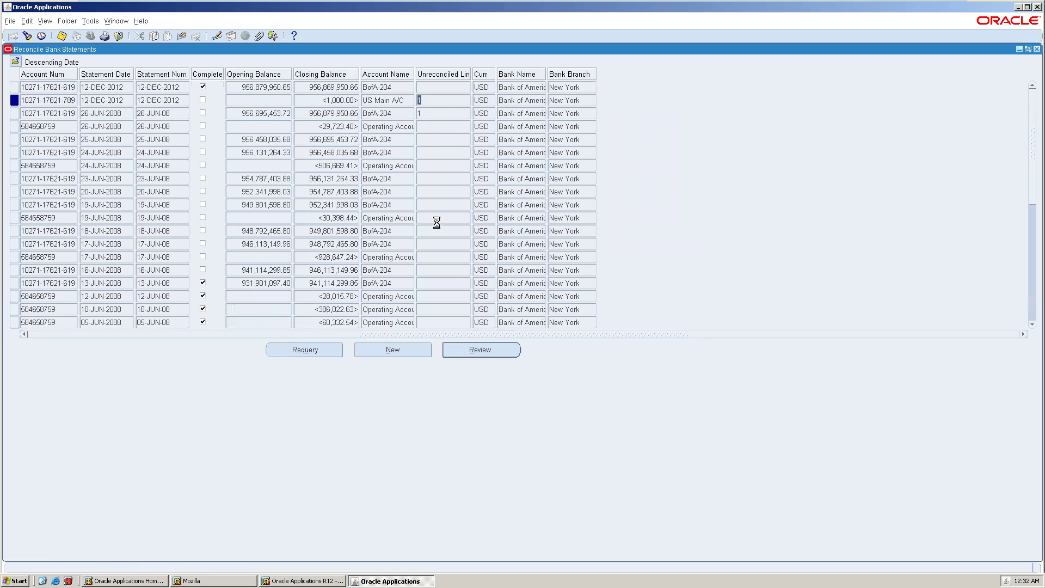
Step: Find the BofA-204 statement dated 23-JAN-2008 among those with unreconciled lines and open it for review
{"action": "scroll", "coordinate": [435, 221], "scroll_direction": "down", "scroll_amount": 5}
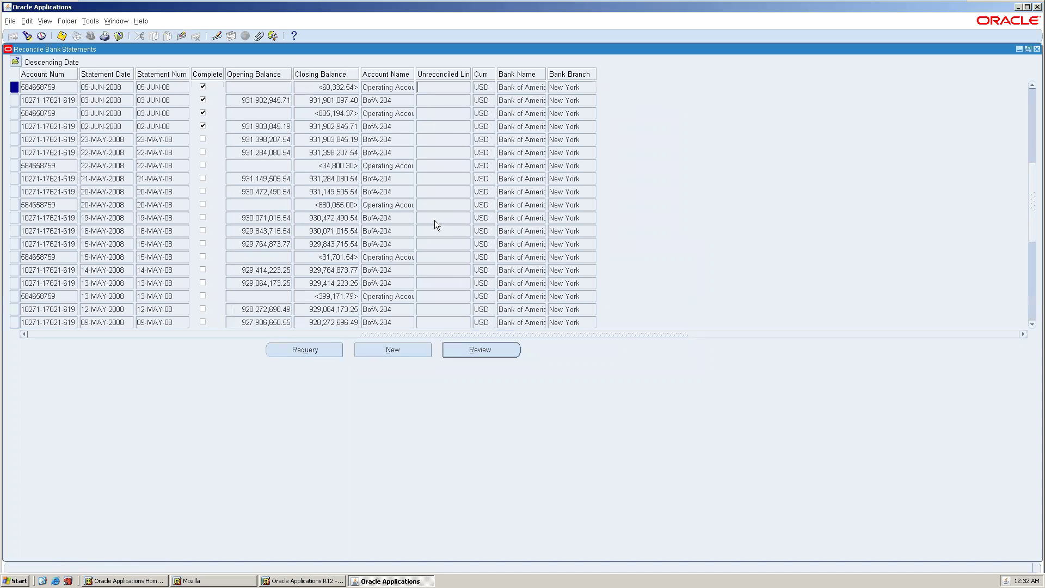
{"action": "scroll", "coordinate": [435, 242], "scroll_direction": "down", "scroll_amount": 15}
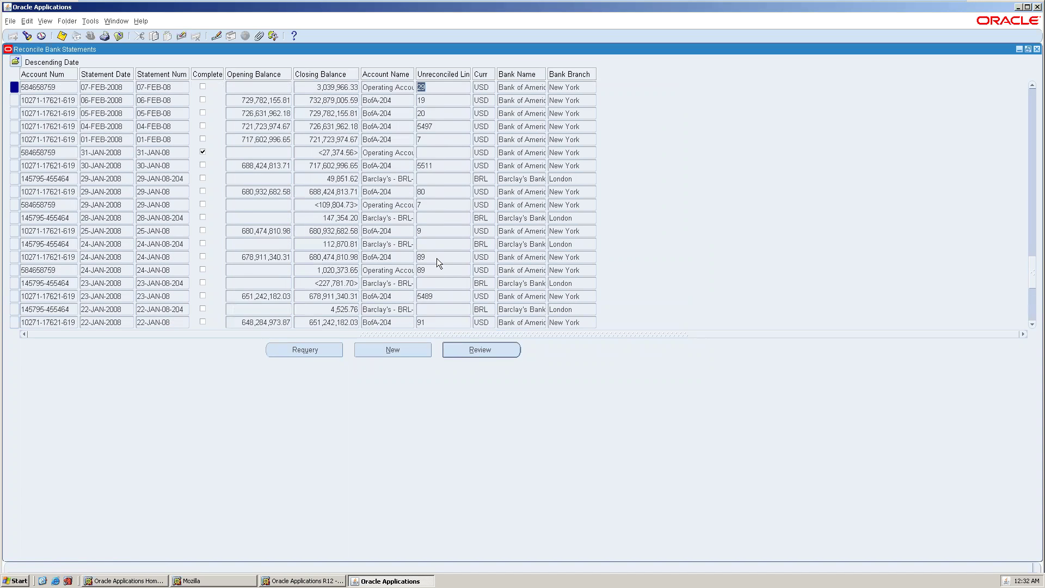
{"action": "scroll", "coordinate": [437, 137], "scroll_direction": "down", "scroll_amount": 5}
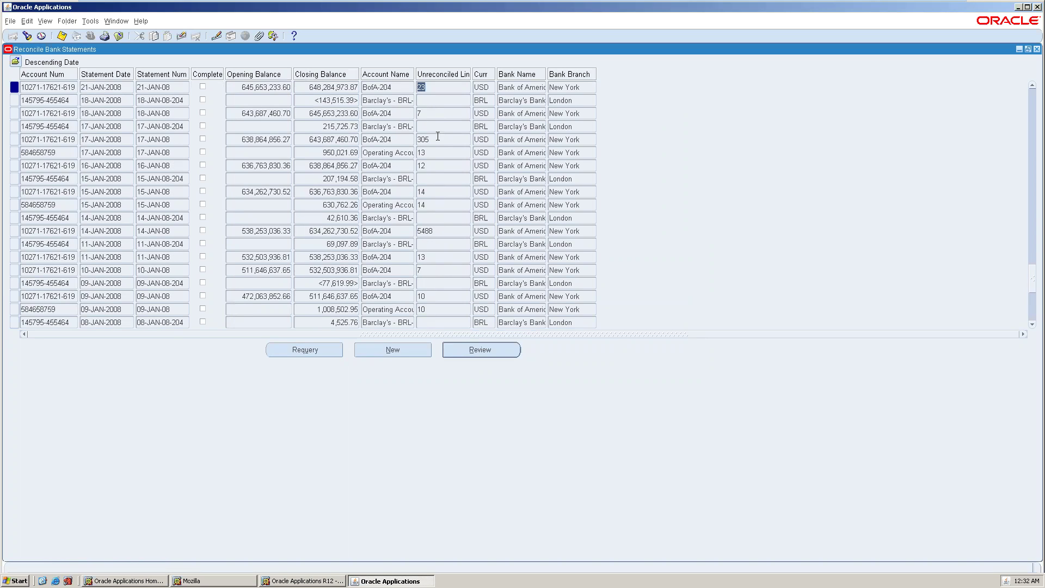
{"action": "scroll", "coordinate": [437, 136], "scroll_direction": "up", "scroll_amount": 3}
{"action": "left_click", "coordinate": [436, 140]}
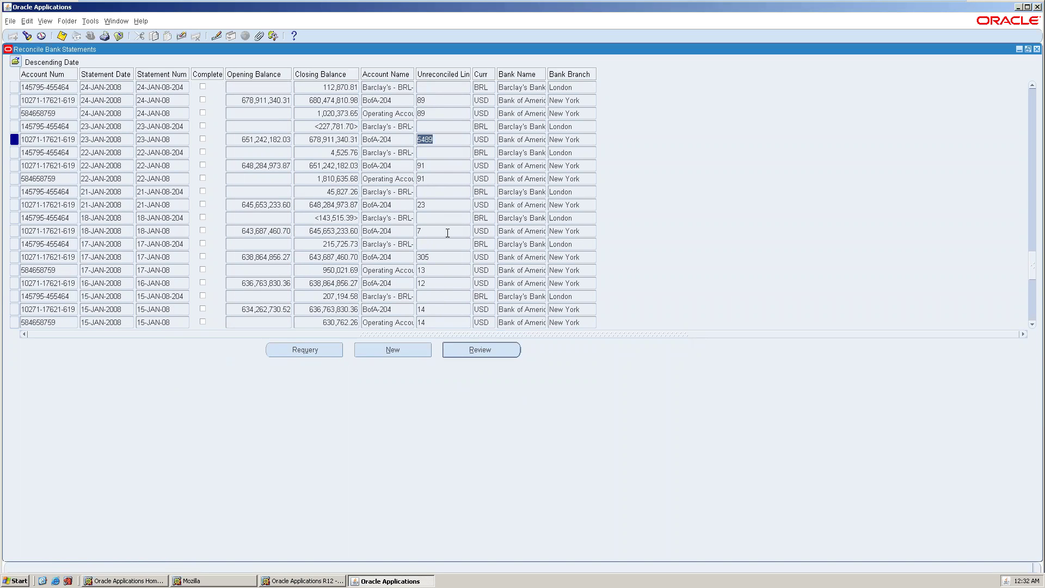
{"action": "left_click", "coordinate": [481, 349]}
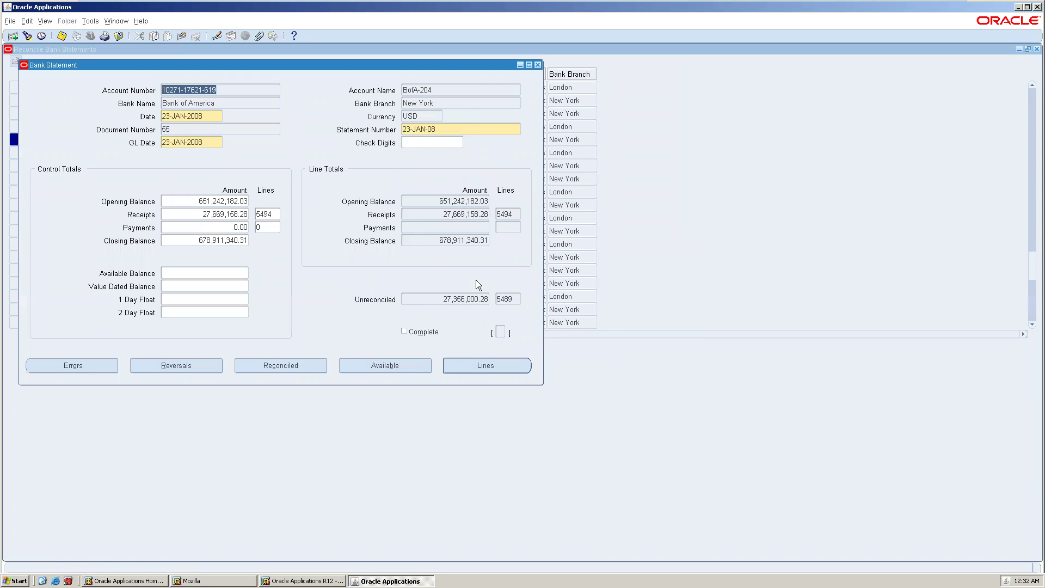
Step: Check the number of unreconciled lines on the 23-JAN-2008 statement and open its statement lines
{"action": "left_click", "coordinate": [508, 295]}
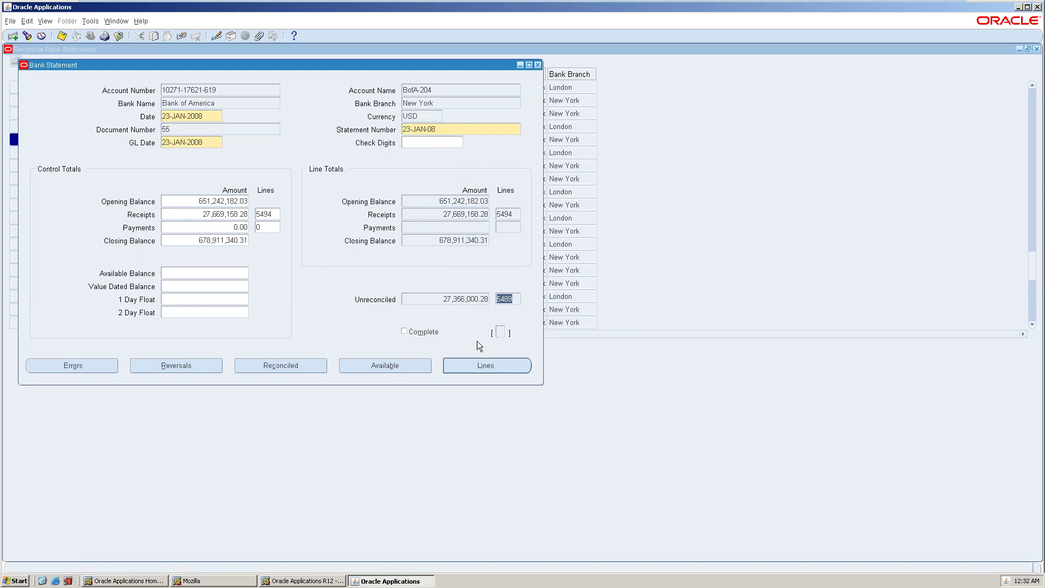
{"action": "left_click", "coordinate": [478, 366]}
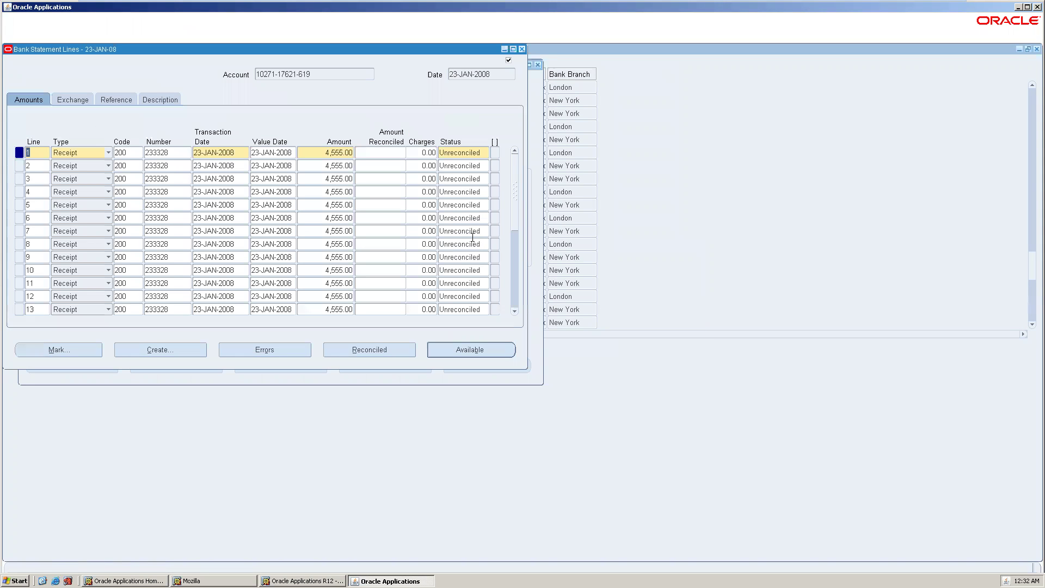
{"action": "left_click", "coordinate": [227, 154]}
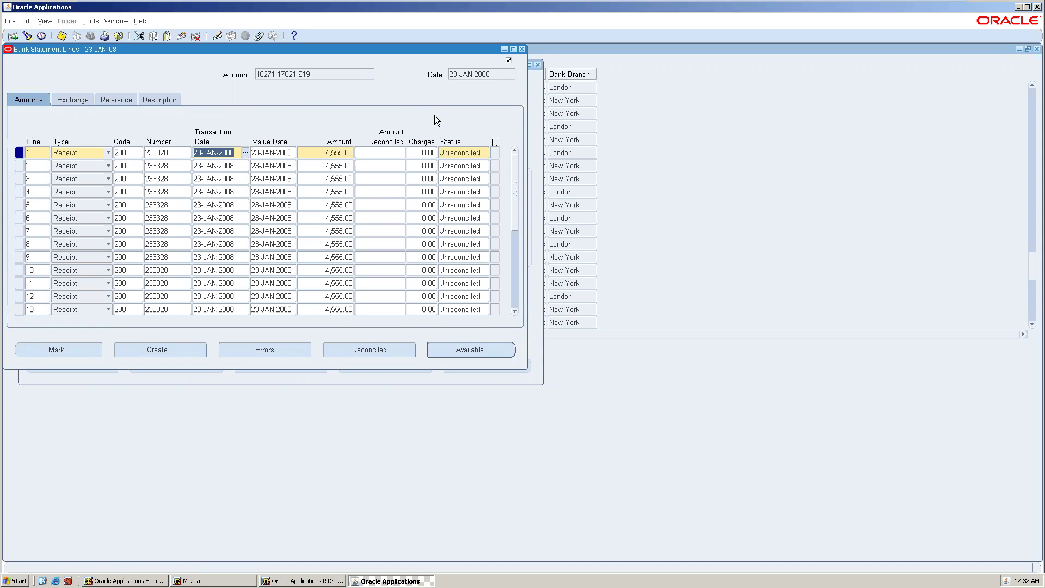
Step: Close the statement lines and header of the BofA-204 23-JAN-2008 statement to return to the statement list
{"action": "left_click", "coordinate": [523, 48]}
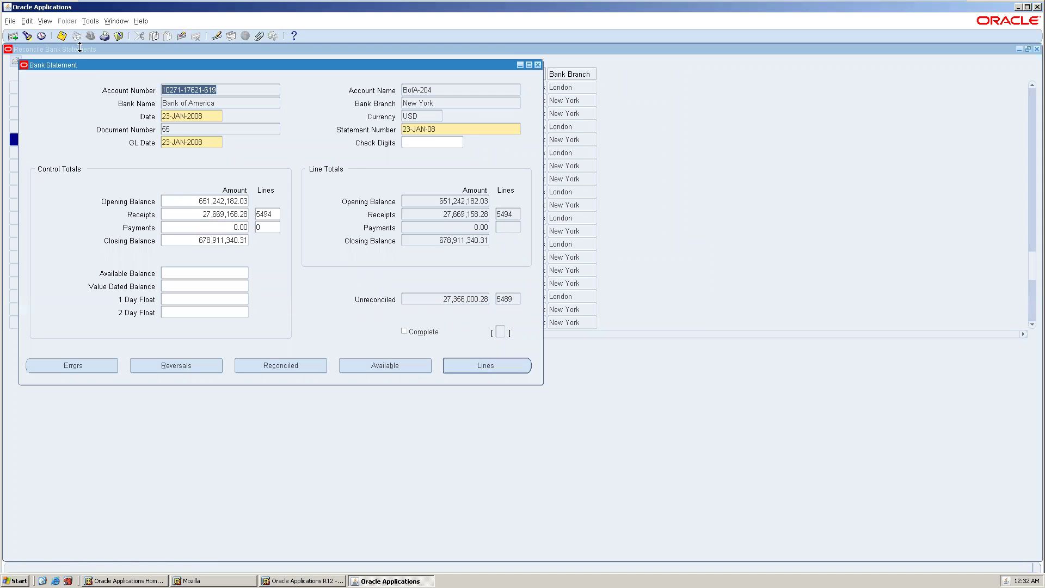
{"action": "left_click", "coordinate": [115, 20]}
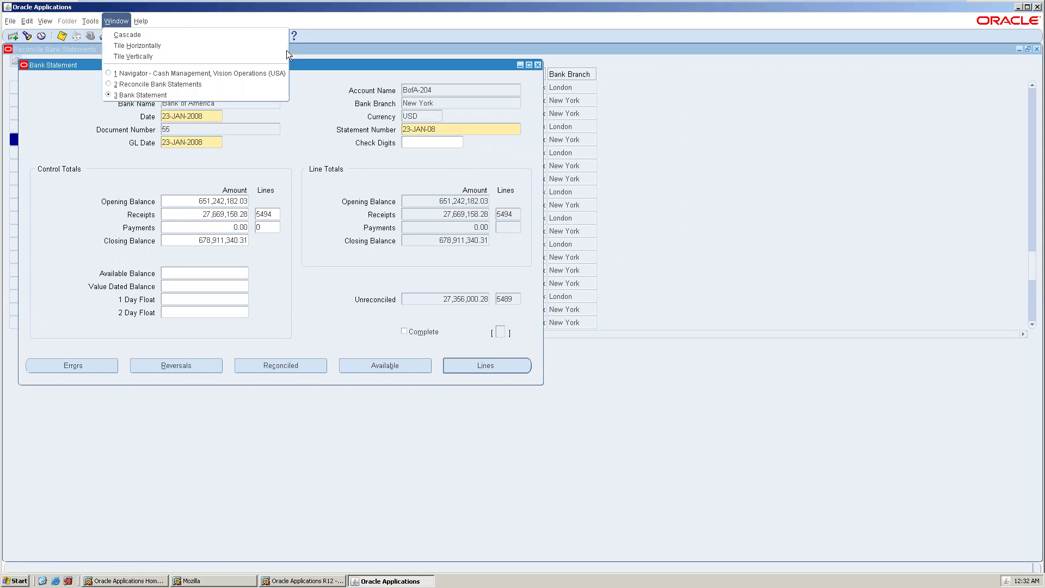
{"action": "left_click", "coordinate": [85, 20]}
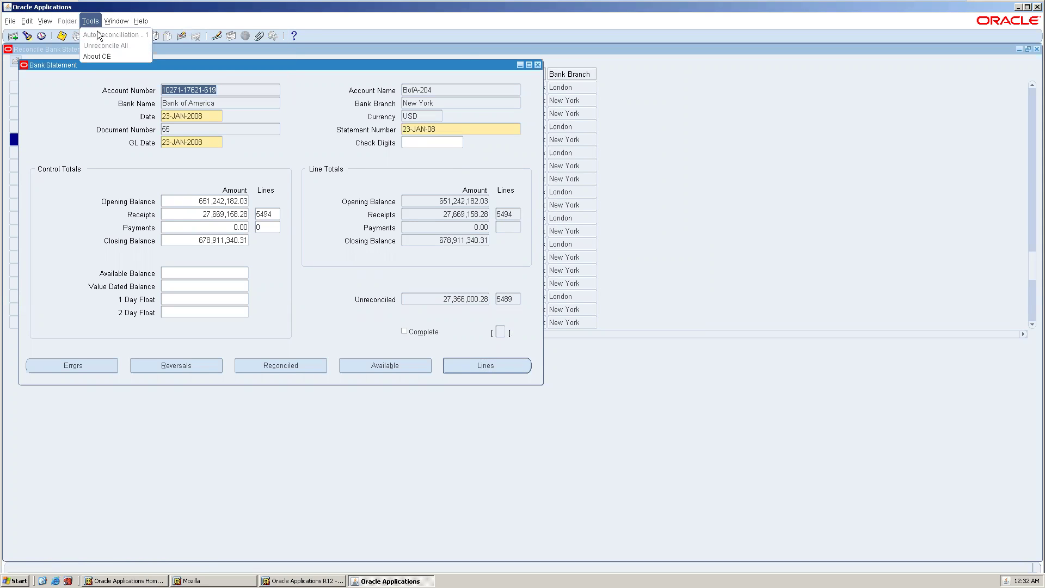
{"action": "left_click", "coordinate": [535, 65]}
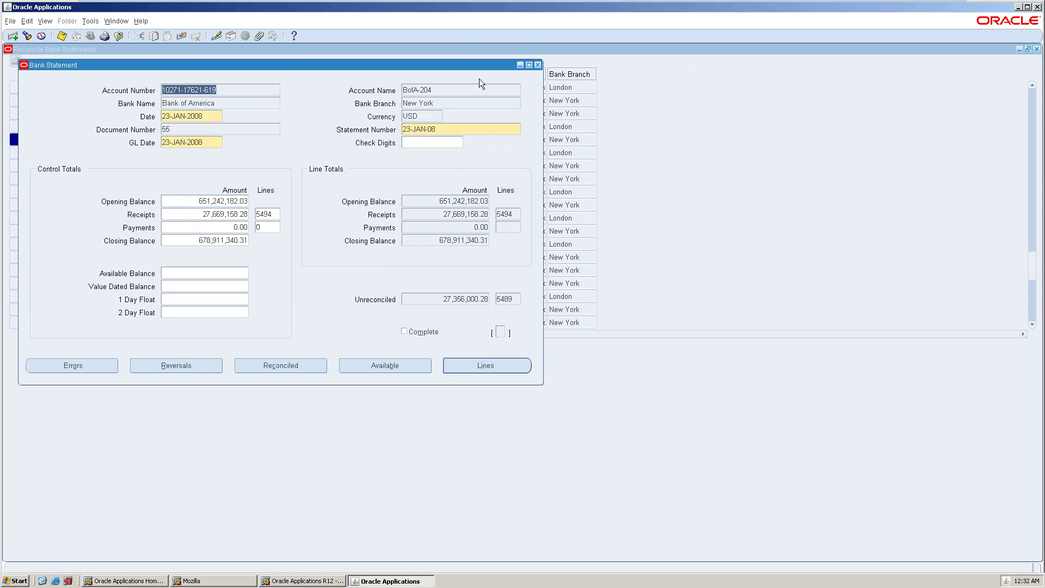
{"action": "left_click", "coordinate": [538, 65]}
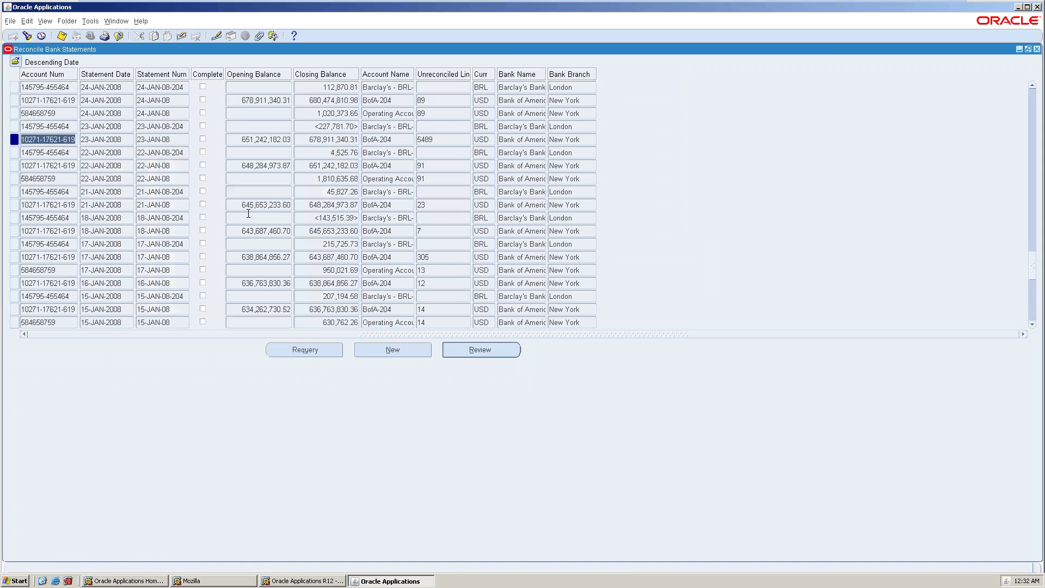
Step: Try to submit AutoReconciliation, Reconcile Only, for the BofA-204 23-JAN-2008 statement with GL date 23-JAN-2008 and the Vision Operations operating unit
{"action": "left_click", "coordinate": [437, 139]}
{"action": "left_click", "coordinate": [286, 137]}
{"action": "left_click", "coordinate": [87, 22]}
{"action": "left_click", "coordinate": [98, 33]}
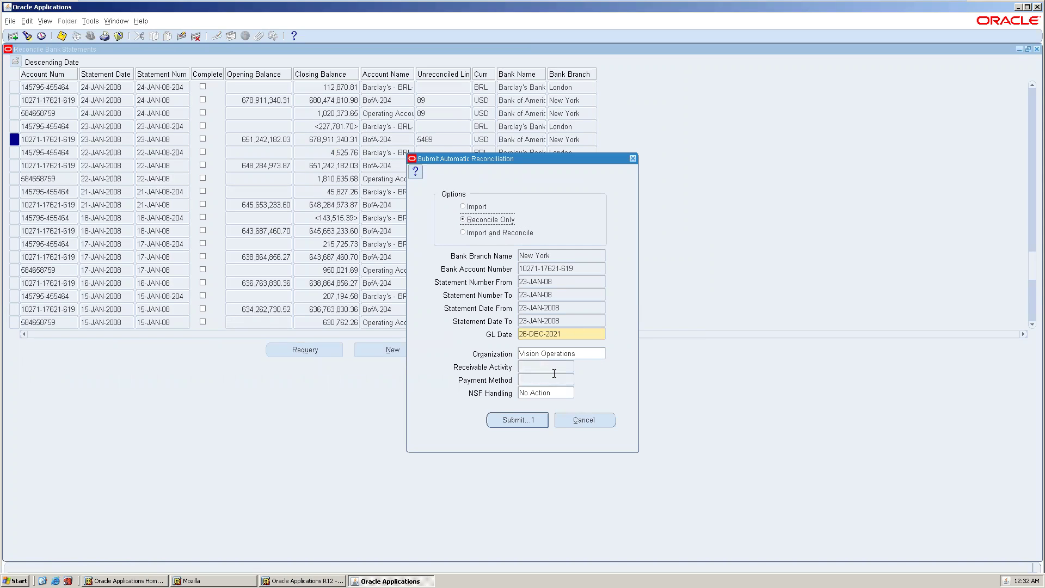
{"action": "left_click", "coordinate": [569, 337]}
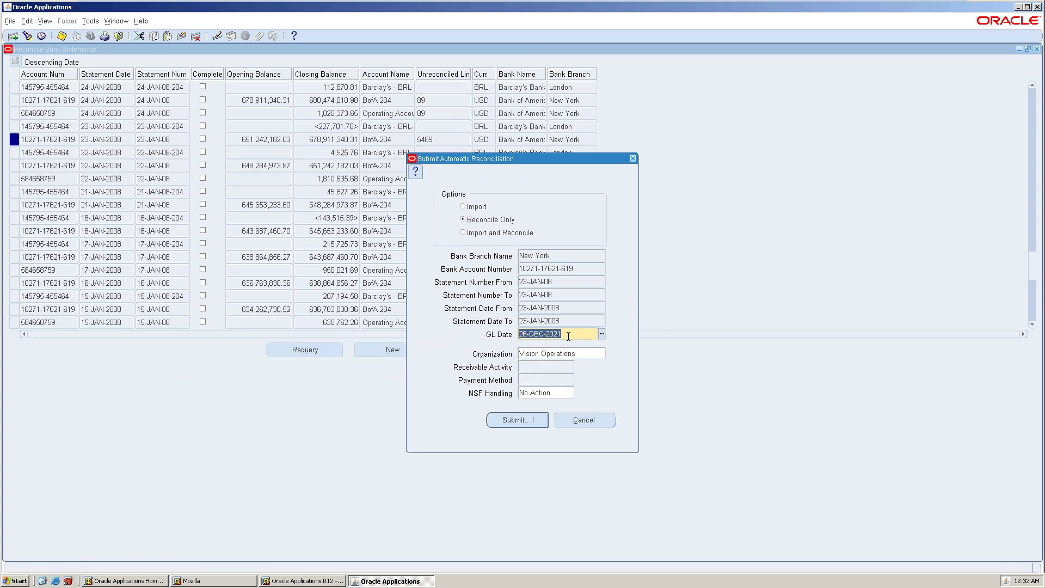
{"action": "type", "text": "23-JAN-2008"}
{"action": "key", "text": "Tab"}
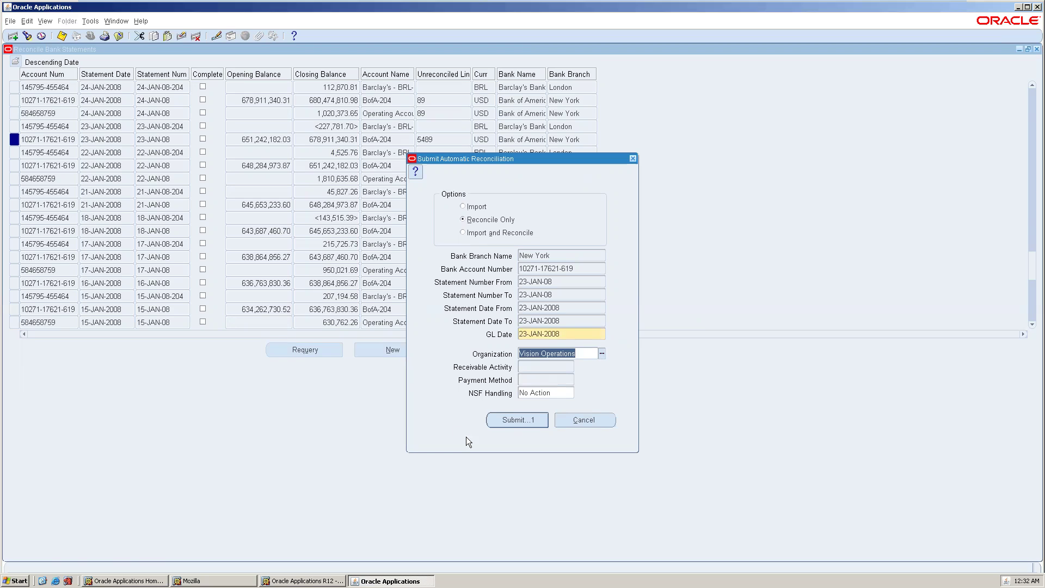
{"action": "left_click", "coordinate": [513, 419]}
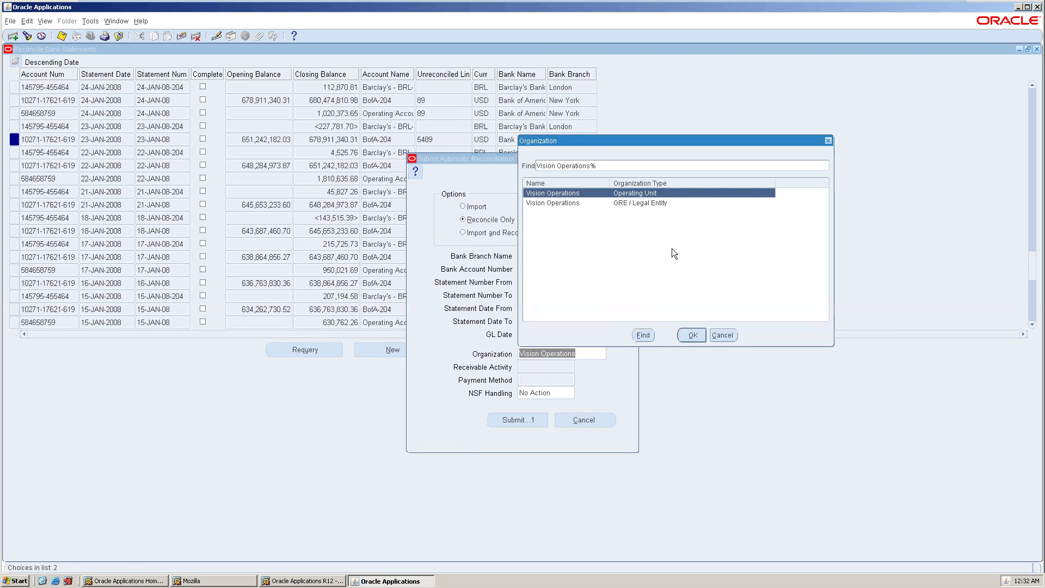
{"action": "double_click", "coordinate": [656, 193]}
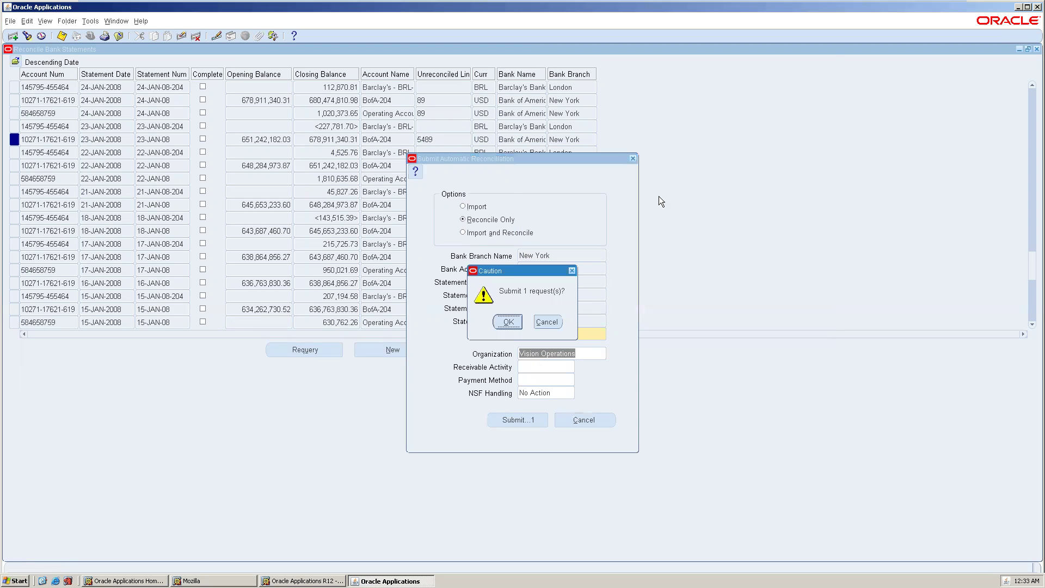
{"action": "left_click", "coordinate": [504, 323]}
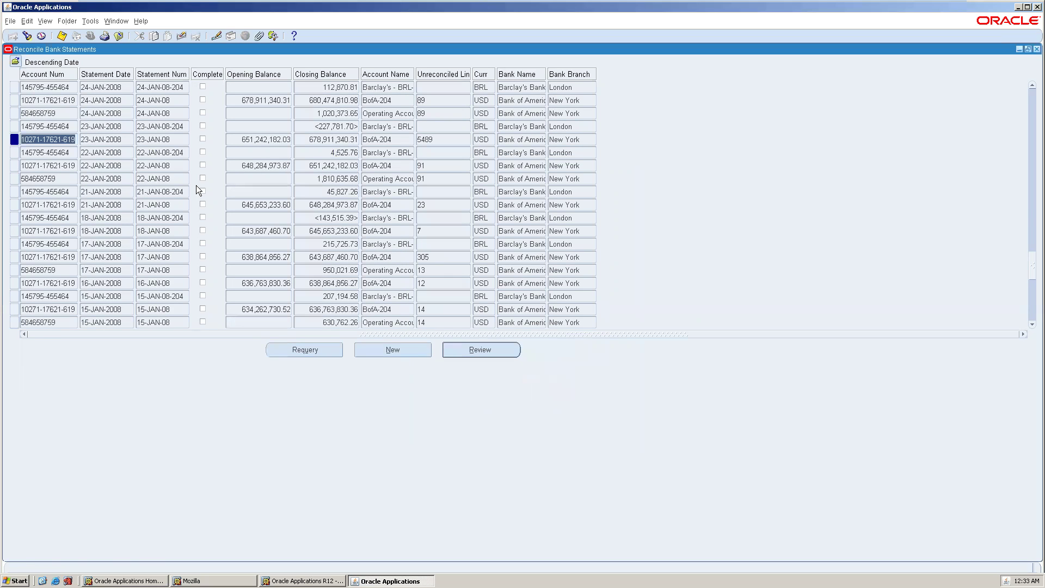
Step: Submit AutoReconciliation for the 23-JAN-2008 statement with the default GL date and the Vision Operations GRE / Legal Entity organization
{"action": "left_click", "coordinate": [90, 21]}
{"action": "left_click", "coordinate": [126, 34]}
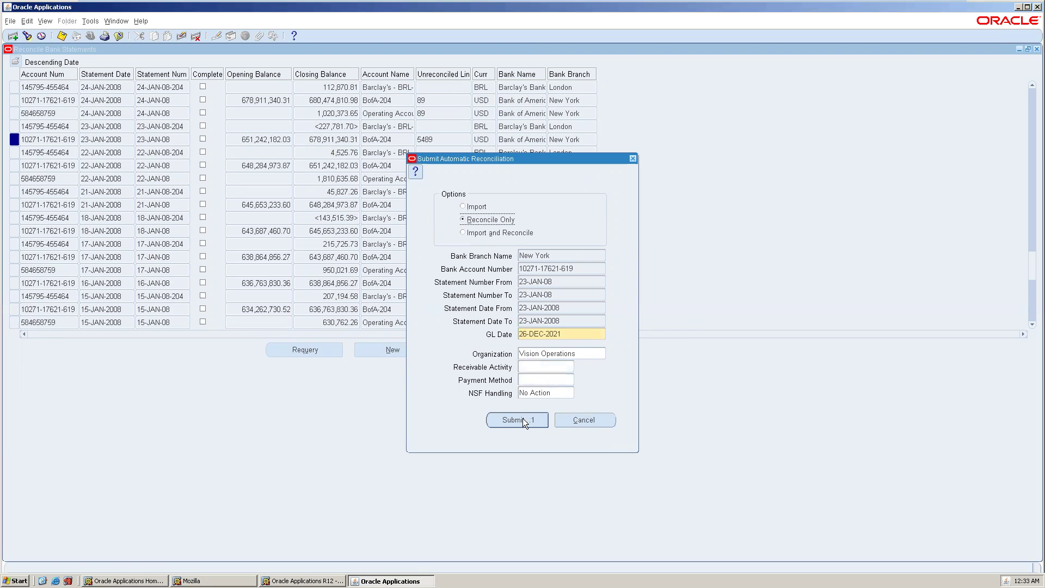
{"action": "double_click", "coordinate": [579, 353]}
{"action": "double_click", "coordinate": [609, 202]}
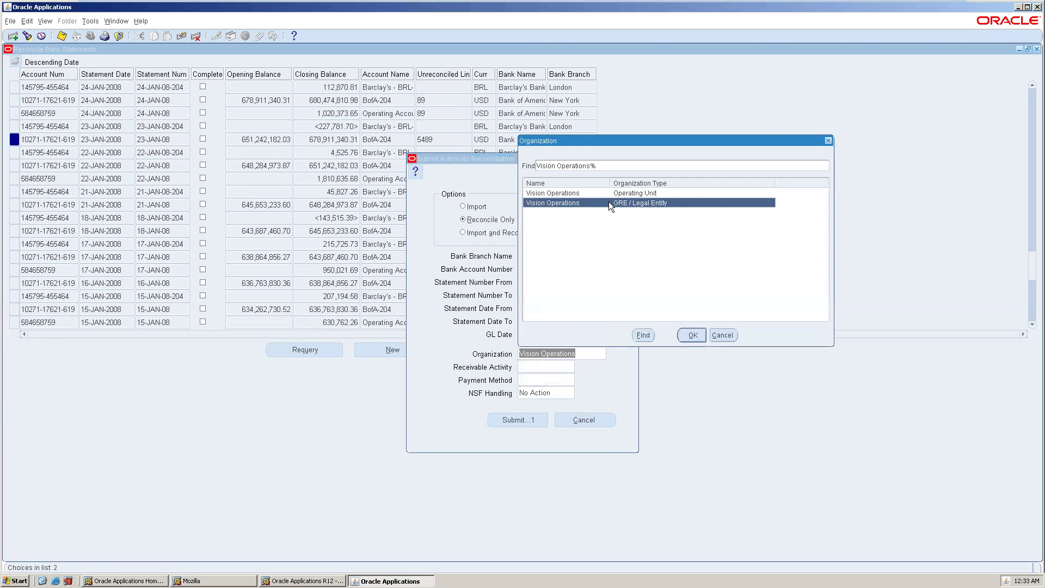
{"action": "left_click", "coordinate": [510, 321]}
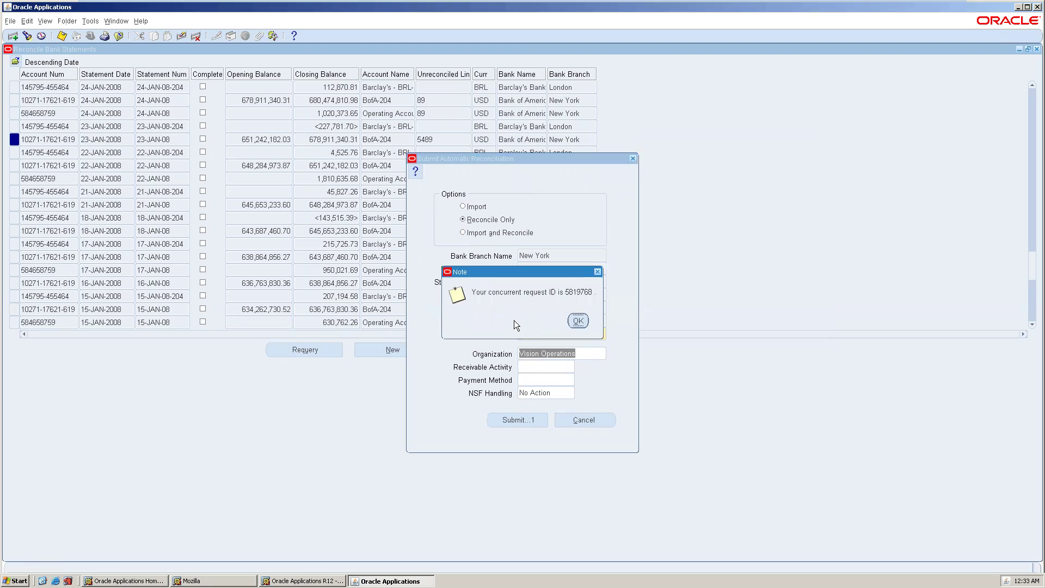
{"action": "left_click", "coordinate": [577, 321]}
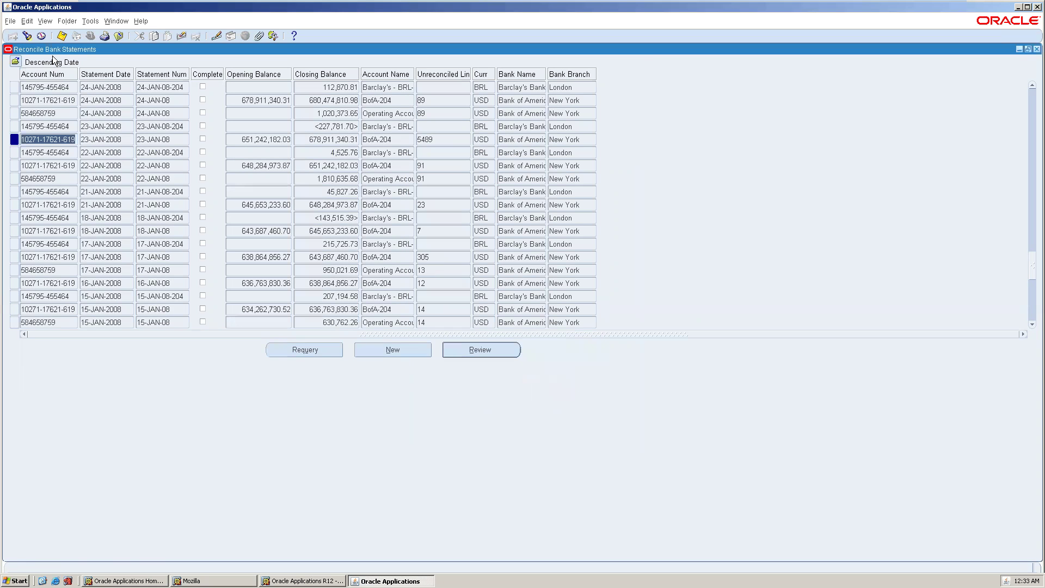
Step: Submit another AutoReconciliation for the 23-JAN-2008 statement, using the Vision Operations Operating Unit as organization
{"action": "left_click", "coordinate": [88, 21]}
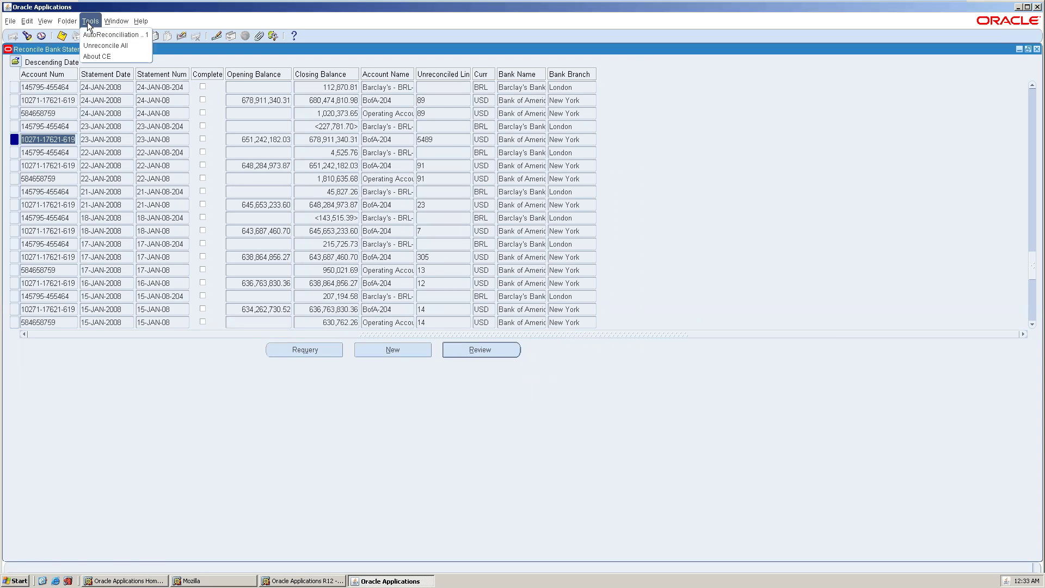
{"action": "left_click", "coordinate": [133, 34]}
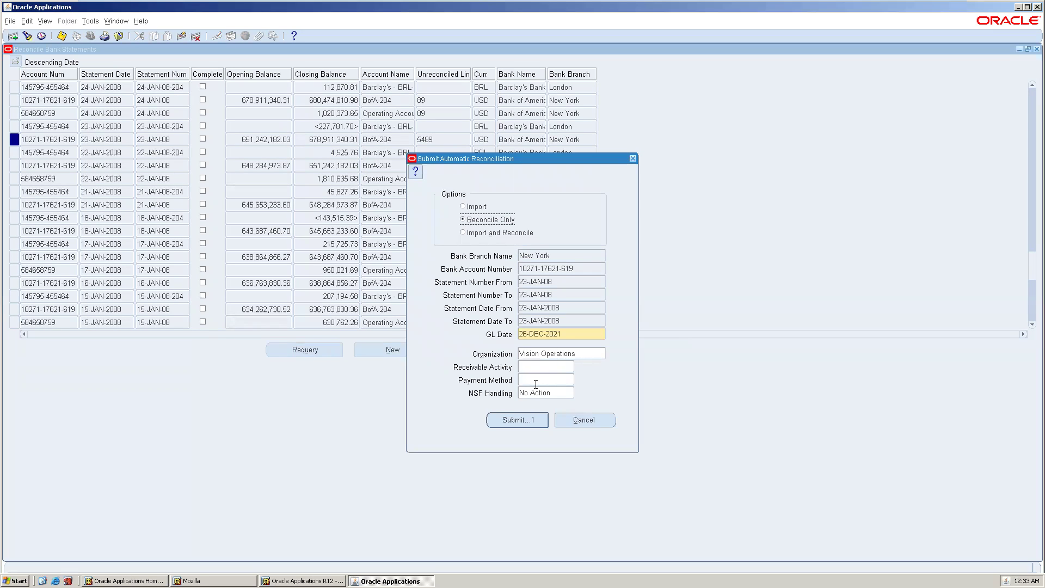
{"action": "left_click", "coordinate": [525, 419]}
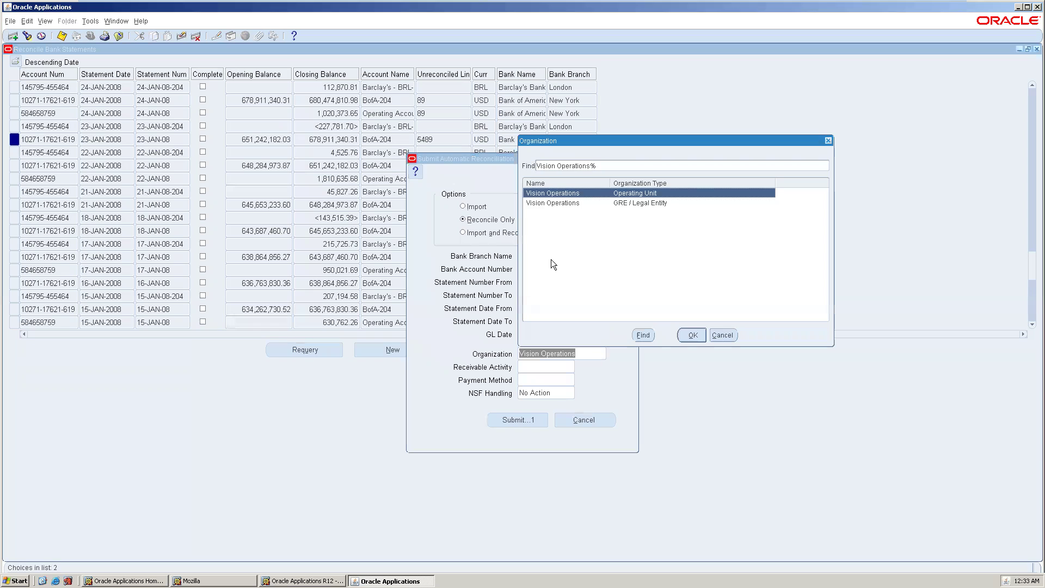
{"action": "double_click", "coordinate": [582, 195]}
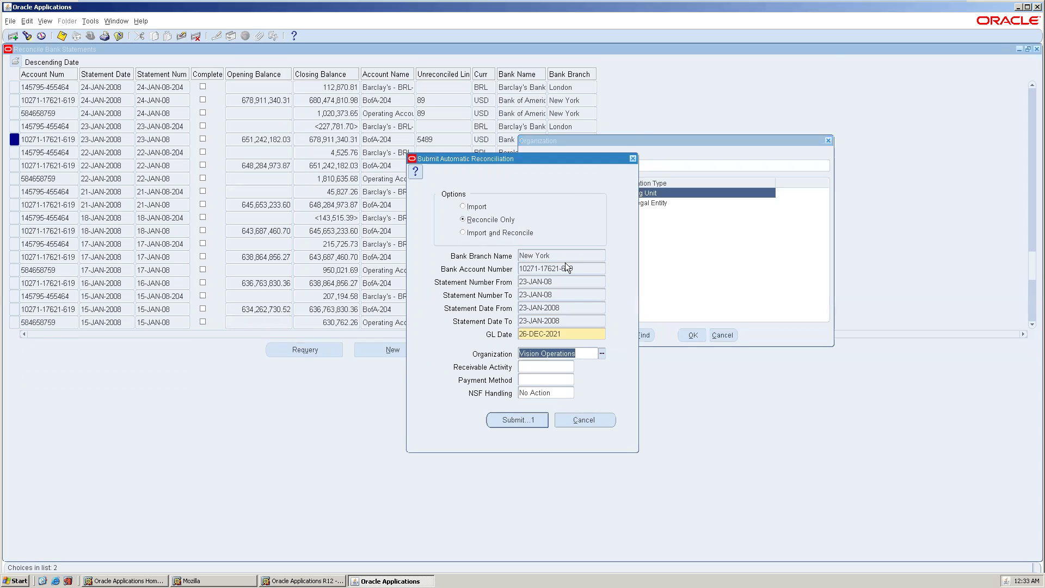
{"action": "left_click", "coordinate": [510, 322]}
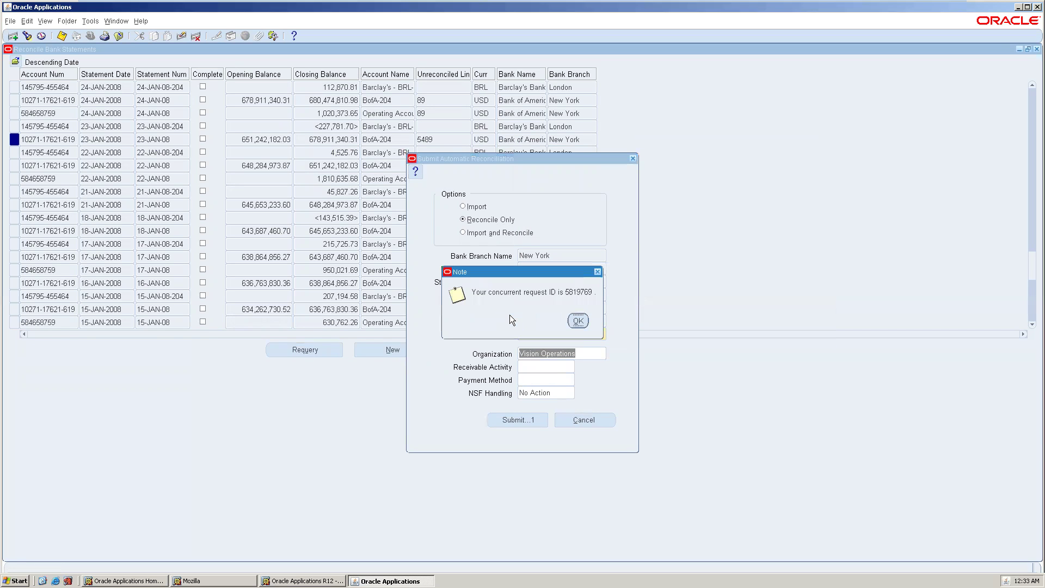
{"action": "left_click", "coordinate": [583, 322]}
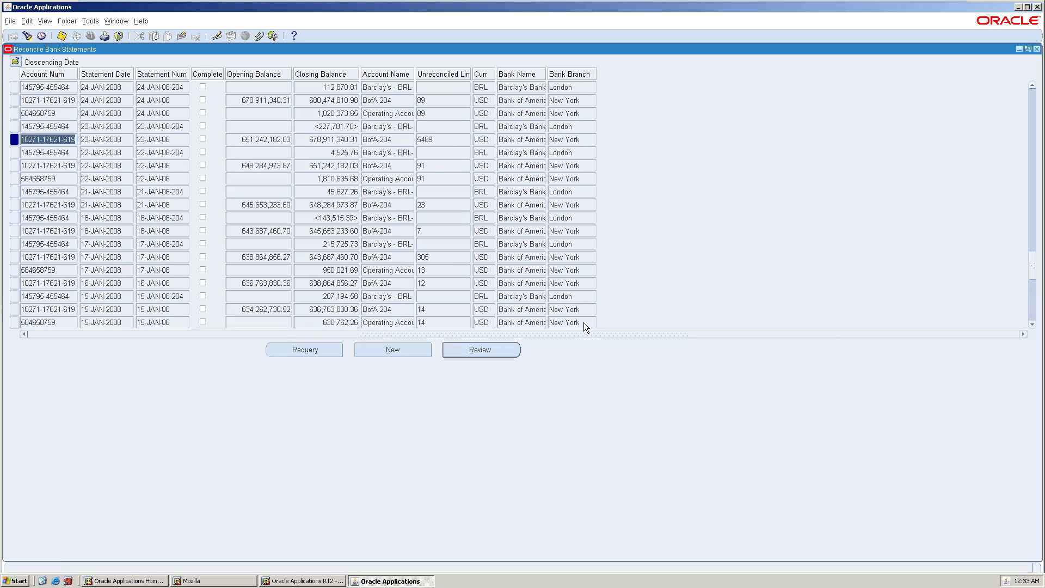
Step: Open the concurrent requests list and refresh it to monitor the AutoReconciliation requests
{"action": "left_click", "coordinate": [46, 21]}
{"action": "left_click", "coordinate": [57, 158]}
{"action": "left_click", "coordinate": [324, 285]}
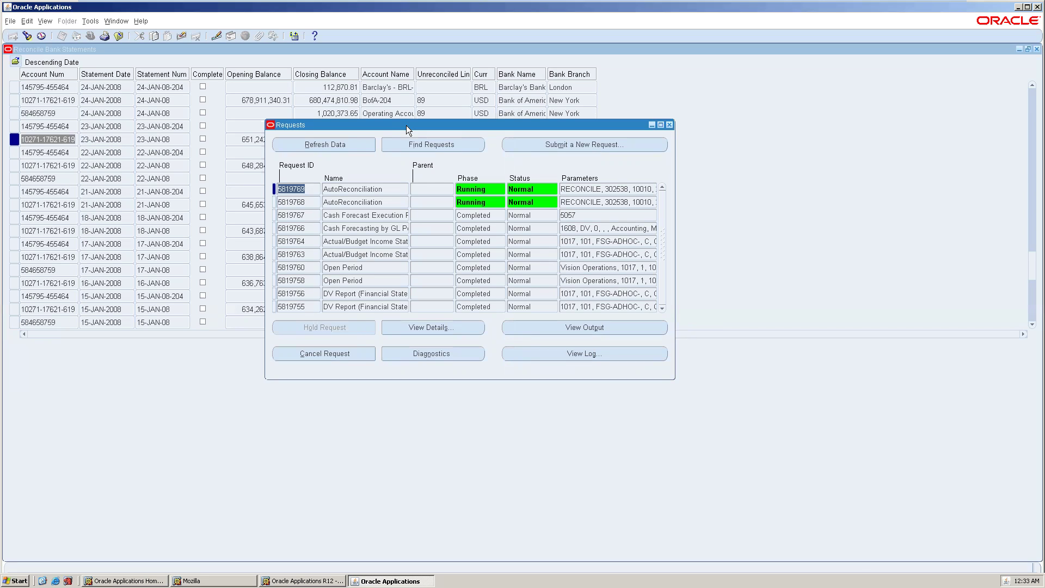
{"action": "left_click", "coordinate": [305, 145]}
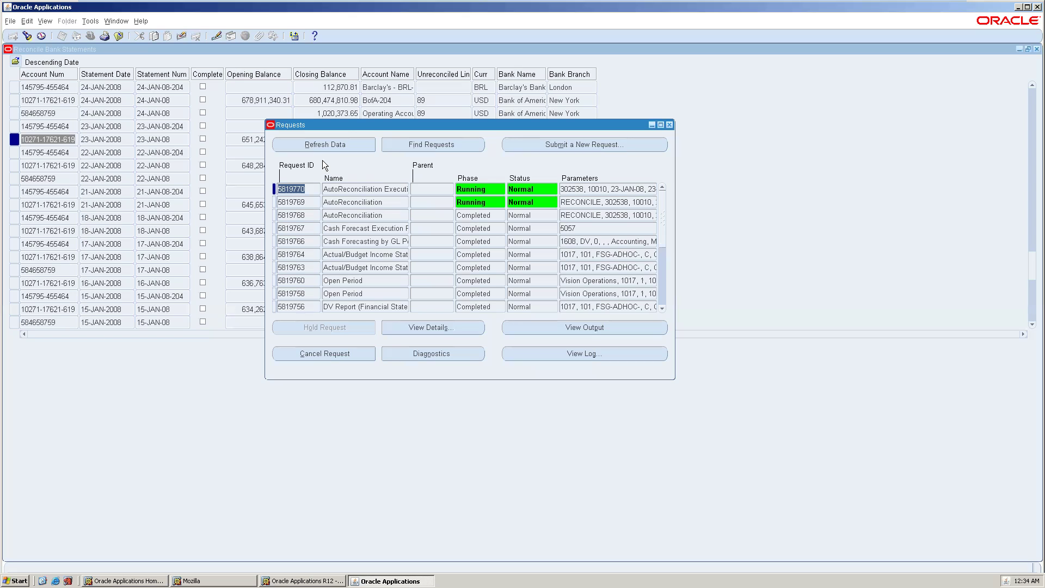
{"action": "left_click", "coordinate": [325, 143]}
{"action": "left_click", "coordinate": [307, 146]}
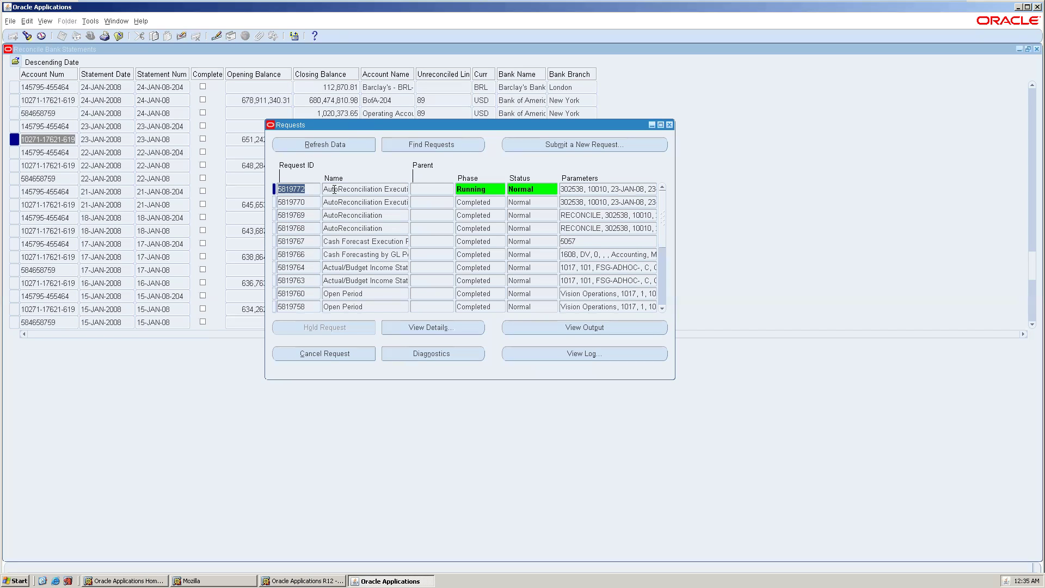
Step: View the completed AutoReconciliation Execution Report, examine its reconciliation exceptions through the last page, and close it
{"action": "left_click", "coordinate": [364, 229]}
{"action": "left_click", "coordinate": [369, 203]}
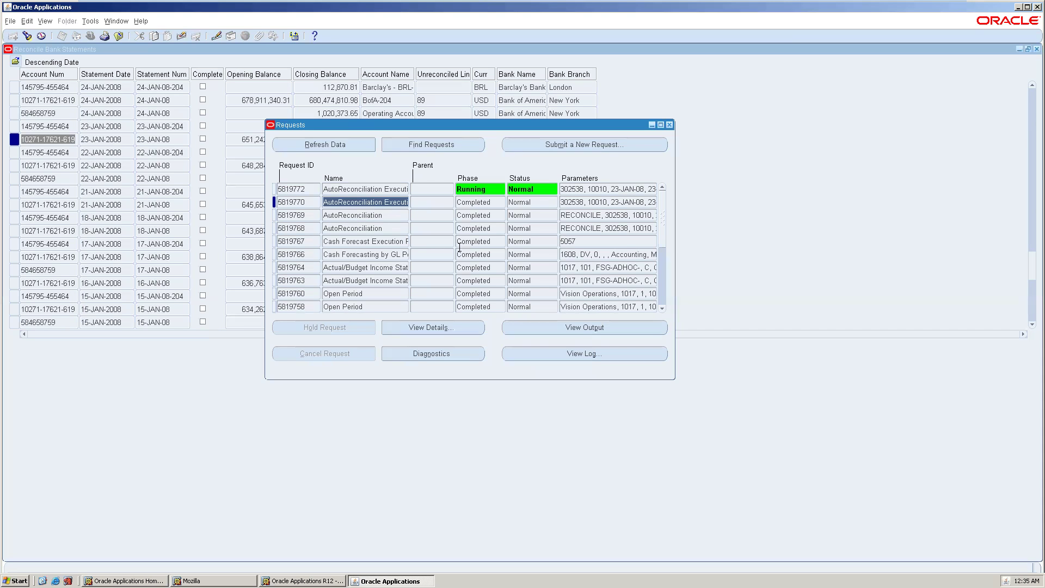
{"action": "left_click", "coordinate": [577, 327]}
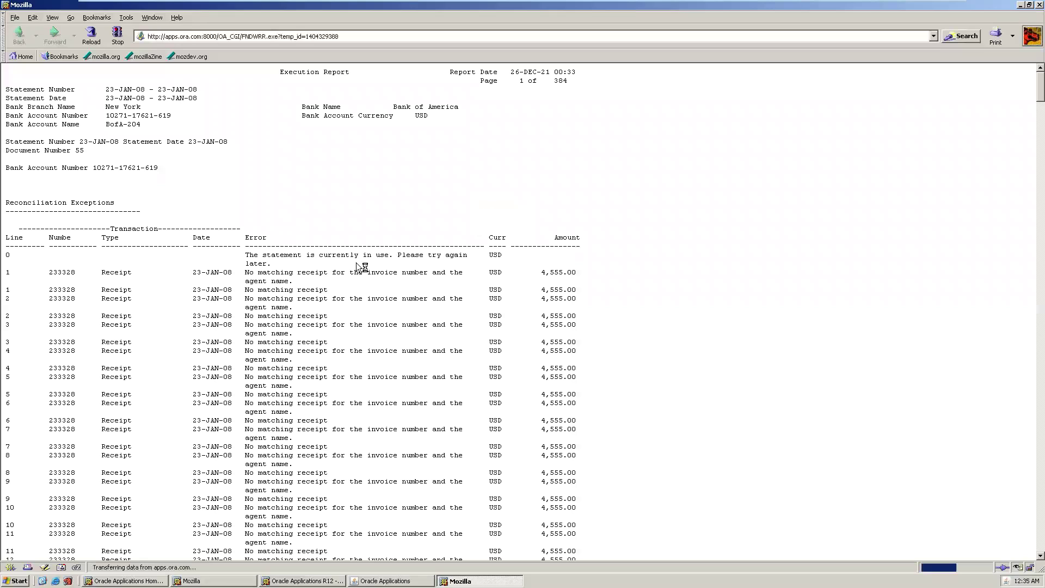
{"action": "left_click_drag", "start_coordinate": [284, 254], "coordinate": [305, 267]}
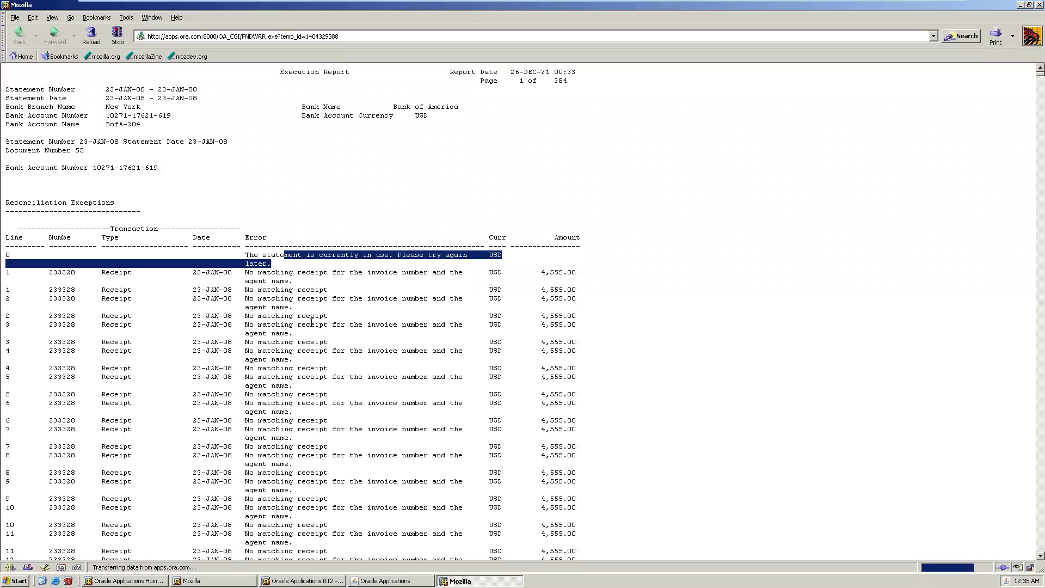
{"action": "left_click_drag", "start_coordinate": [283, 327], "coordinate": [362, 328]}
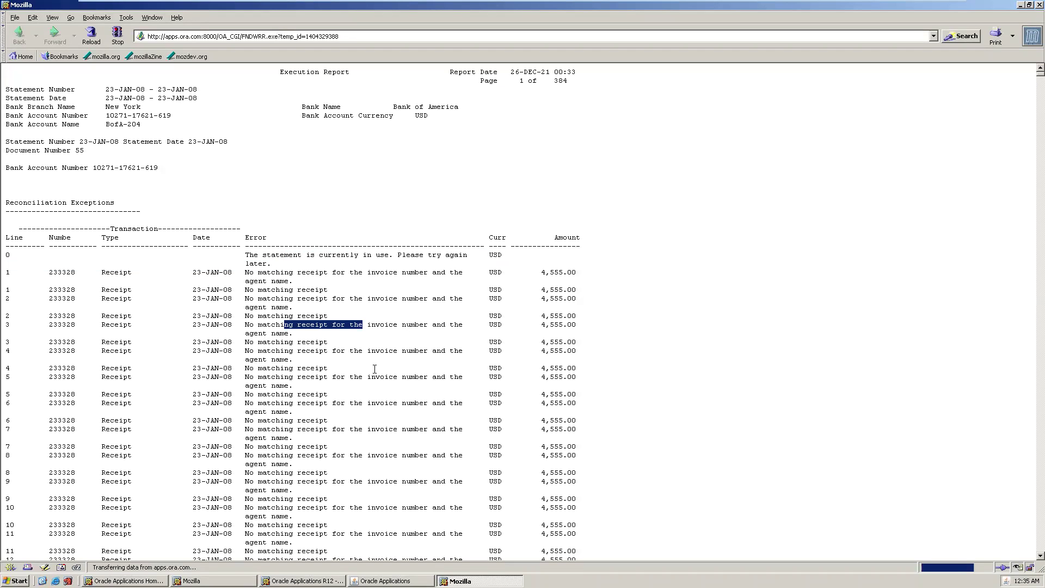
{"action": "scroll", "coordinate": [358, 386], "scroll_direction": "down", "scroll_amount": 5}
{"action": "scroll", "coordinate": [358, 387], "scroll_direction": "up", "scroll_amount": 5}
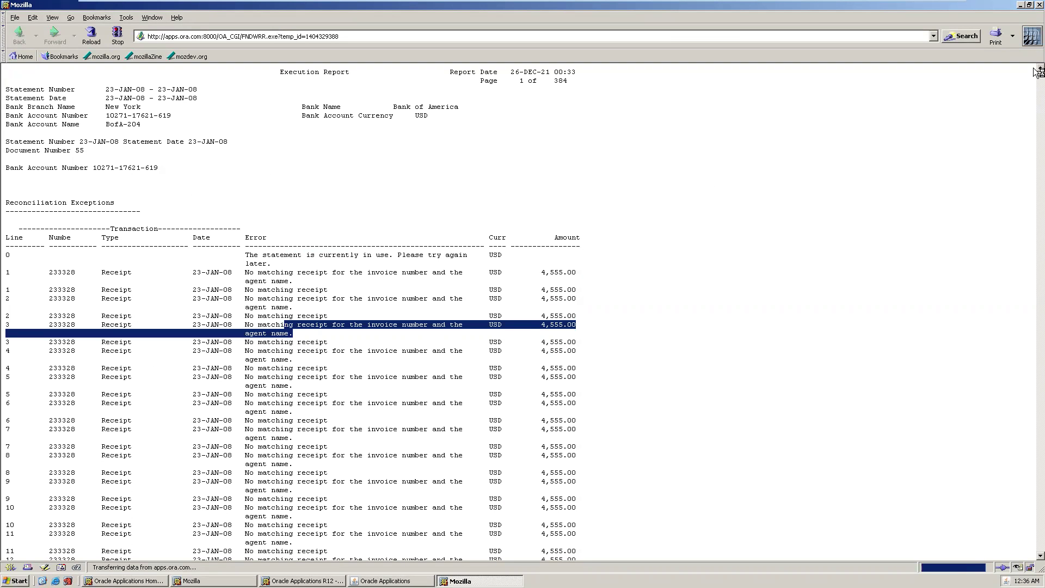
{"action": "left_click_drag", "start_coordinate": [1034, 77], "coordinate": [1034, 429]}
{"action": "left_click_drag", "start_coordinate": [1036, 492], "coordinate": [1036, 549]}
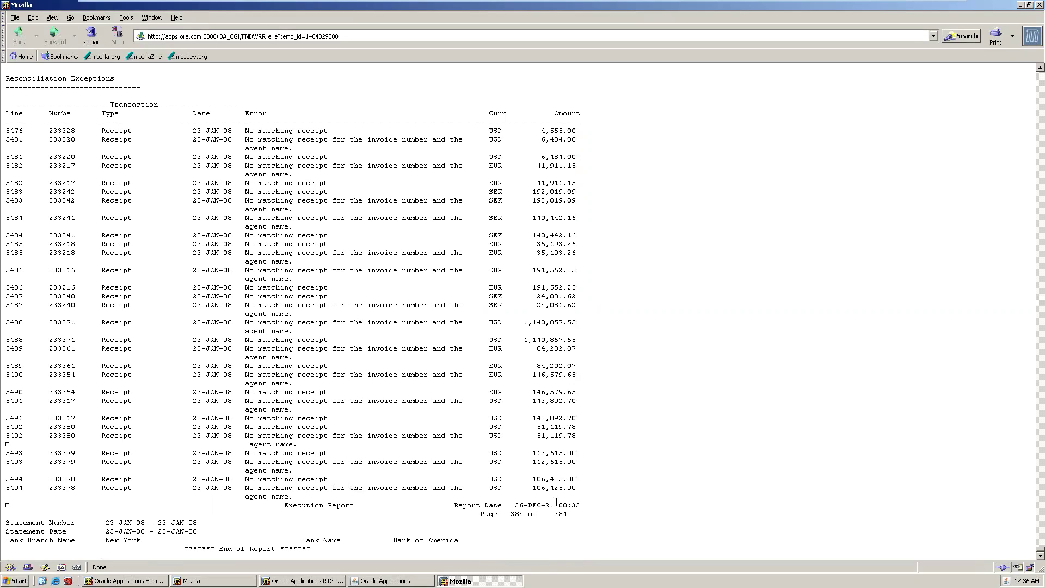
{"action": "left_click", "coordinate": [1037, 6]}
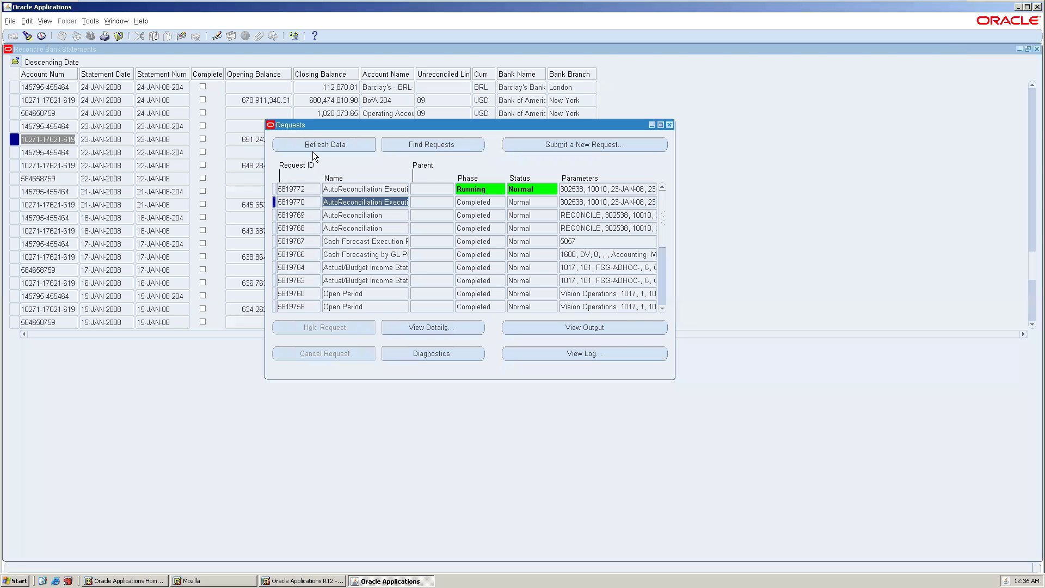
Step: View the output of the newest AutoReconciliation Execution Report and examine the error text for its first statement lines
{"action": "left_click", "coordinate": [357, 190]}
{"action": "left_click", "coordinate": [569, 328]}
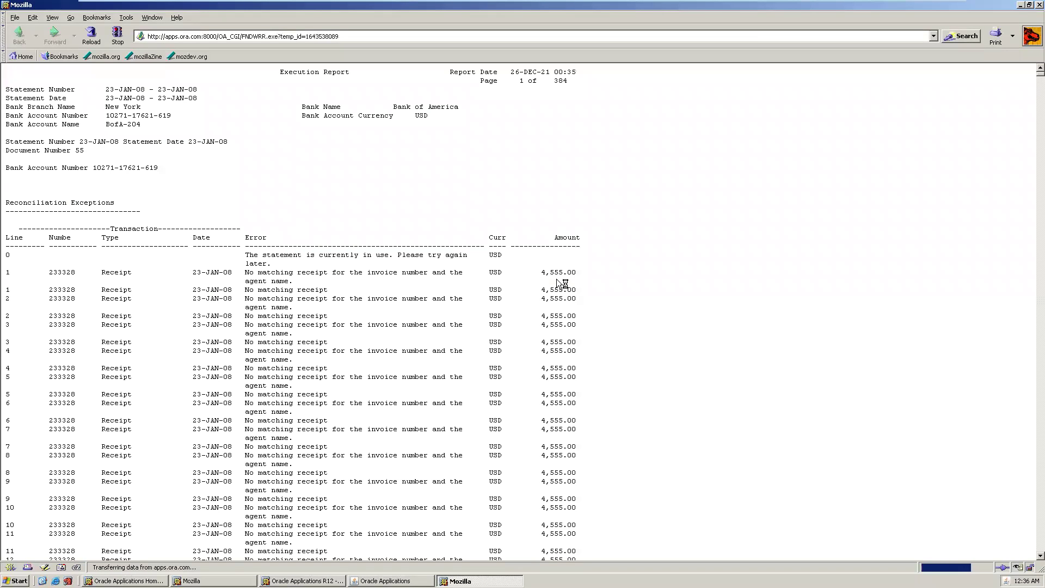
{"action": "scroll", "coordinate": [556, 280], "scroll_direction": "down", "scroll_amount": 9}
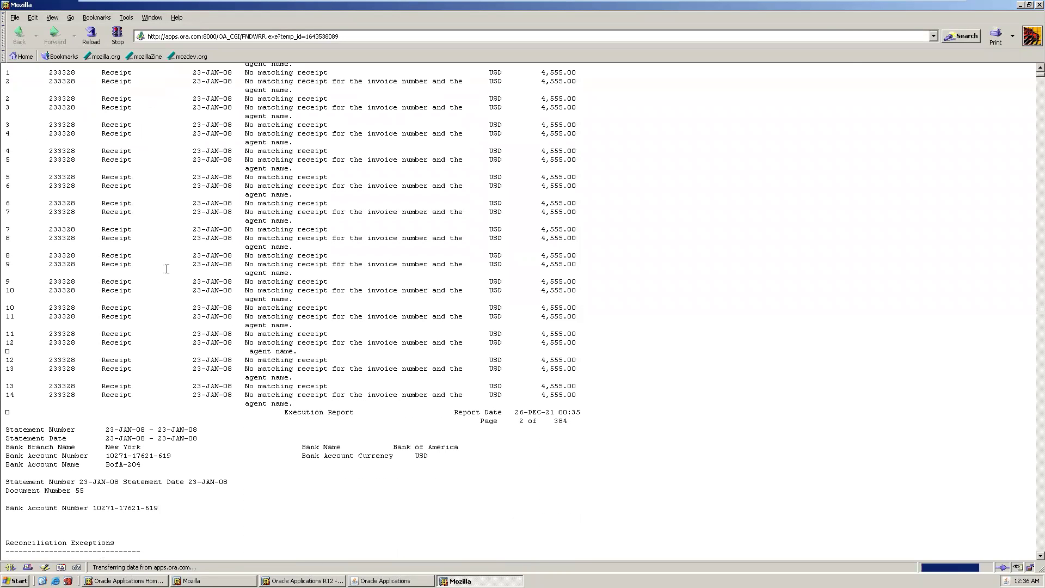
{"action": "scroll", "coordinate": [283, 294], "scroll_direction": "up", "scroll_amount": 8}
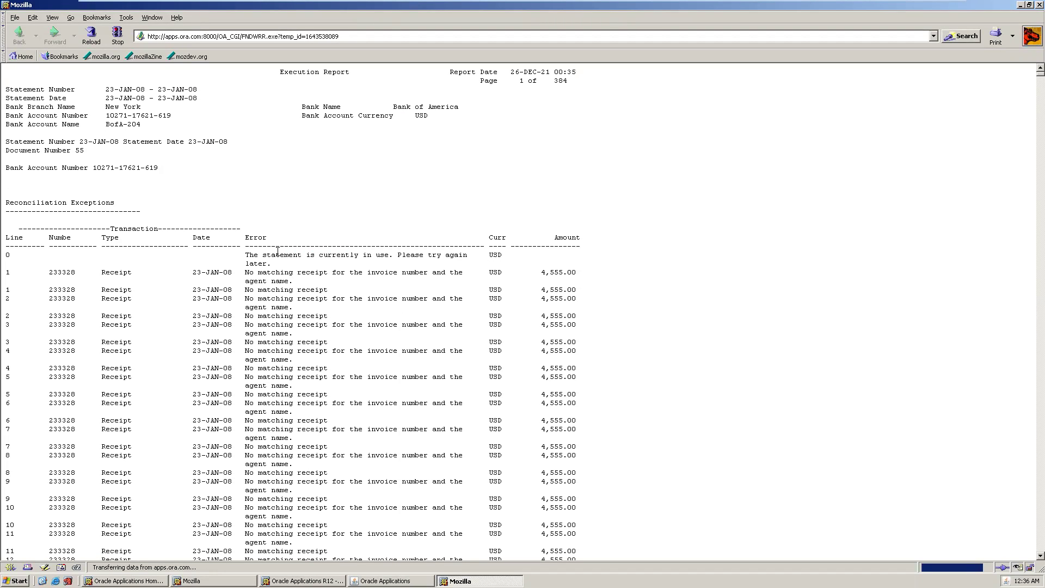
{"action": "left_click_drag", "start_coordinate": [261, 272], "coordinate": [354, 272]}
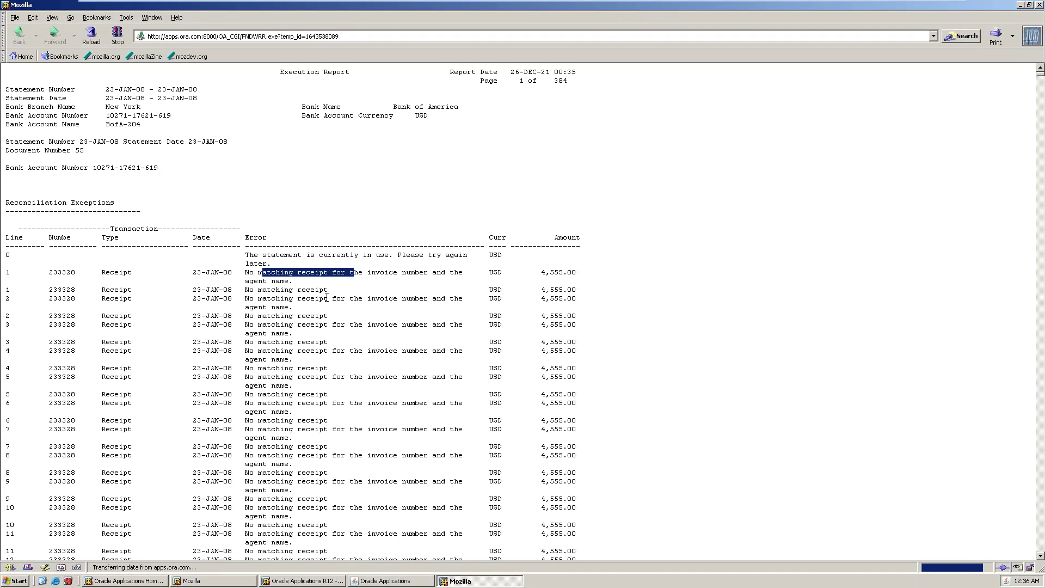
Step: Finish reviewing the AutoReconciliation Execution Report, then close it together with the concurrent requests list
{"action": "left_click", "coordinate": [363, 288]}
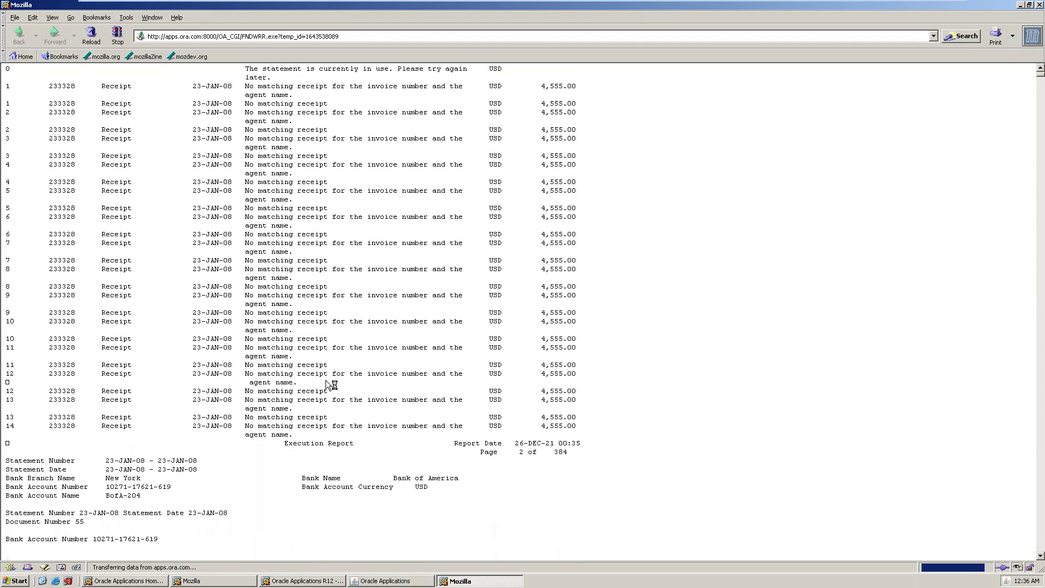
{"action": "left_click", "coordinate": [1039, 5]}
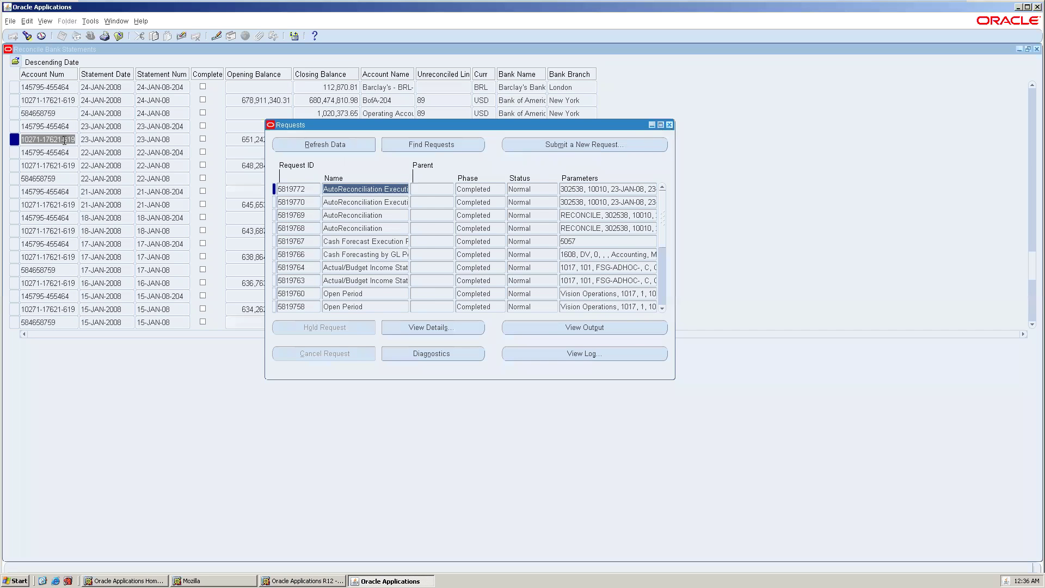
{"action": "left_click", "coordinate": [669, 125]}
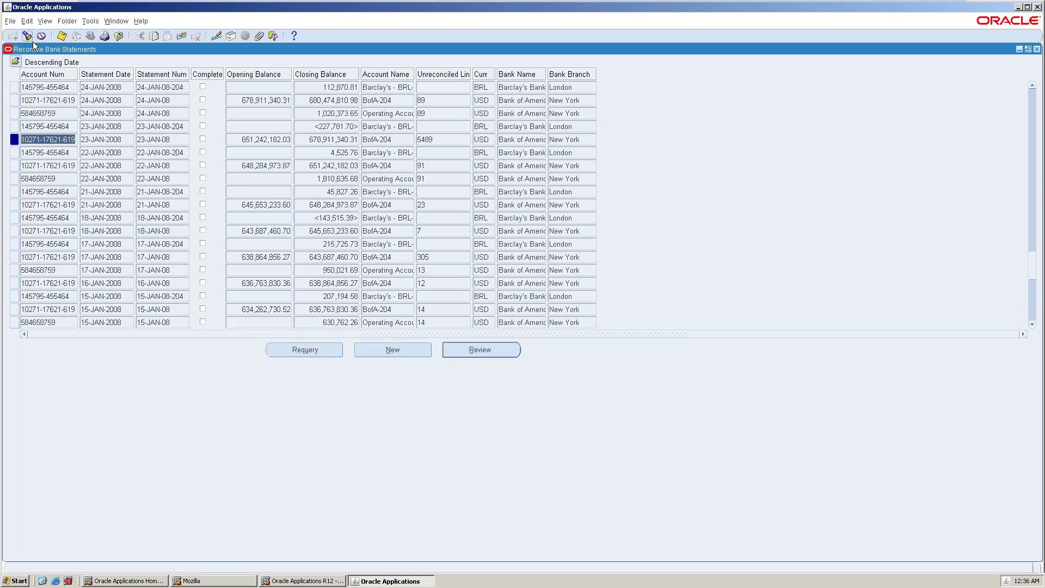
Step: Requery the bank statements and open the statement lines of the BofA-204 statement dated 23-JAN-2008
{"action": "left_click", "coordinate": [302, 348]}
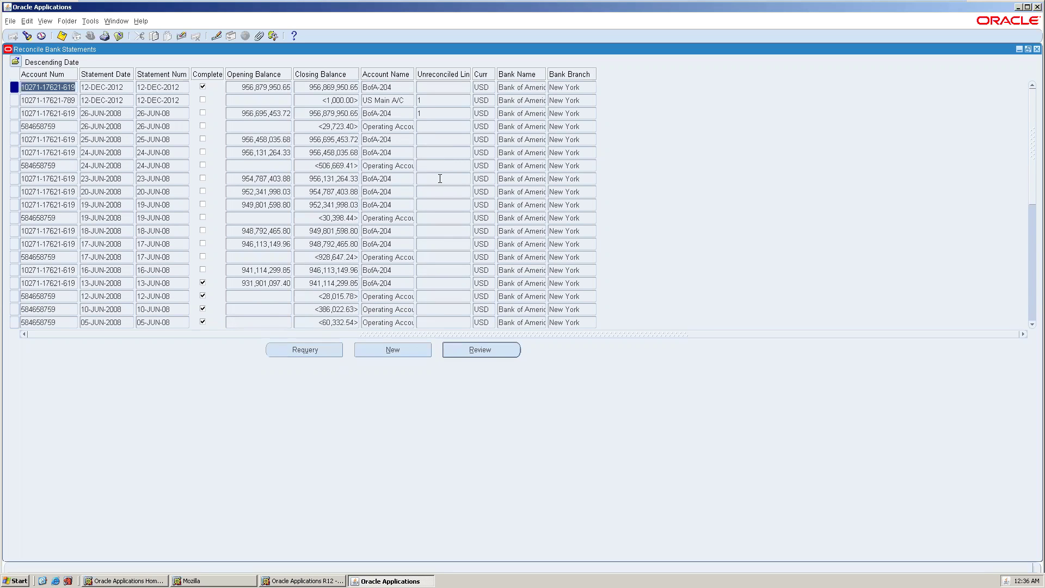
{"action": "scroll", "coordinate": [440, 179], "scroll_direction": "down", "scroll_amount": 3}
{"action": "scroll", "coordinate": [440, 178], "scroll_direction": "down", "scroll_amount": 20}
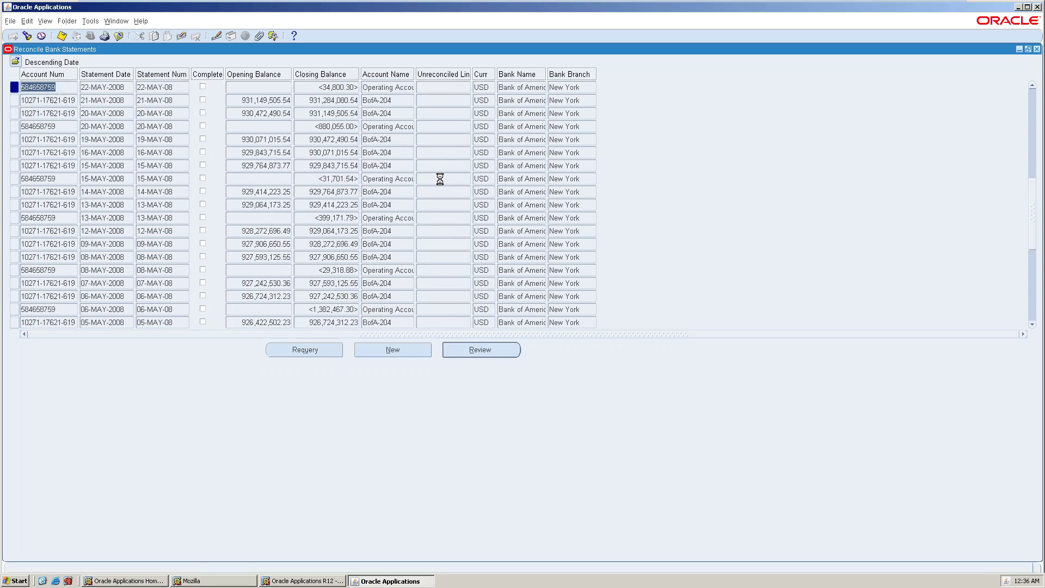
{"action": "scroll", "coordinate": [440, 179], "scroll_direction": "down", "scroll_amount": 15}
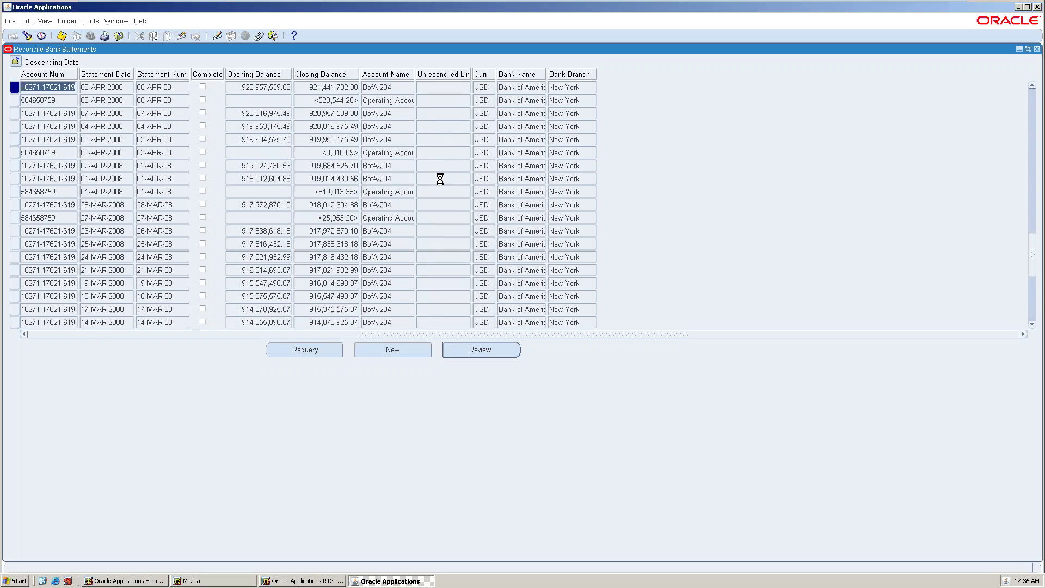
{"action": "scroll", "coordinate": [440, 179], "scroll_direction": "down", "scroll_amount": 6}
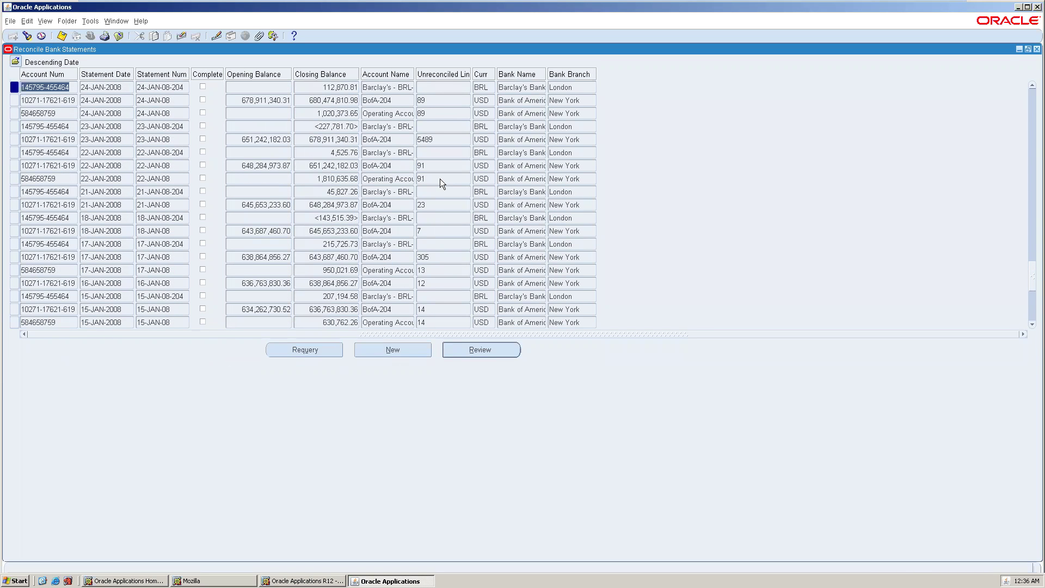
{"action": "left_click", "coordinate": [433, 139]}
{"action": "left_click", "coordinate": [481, 350]}
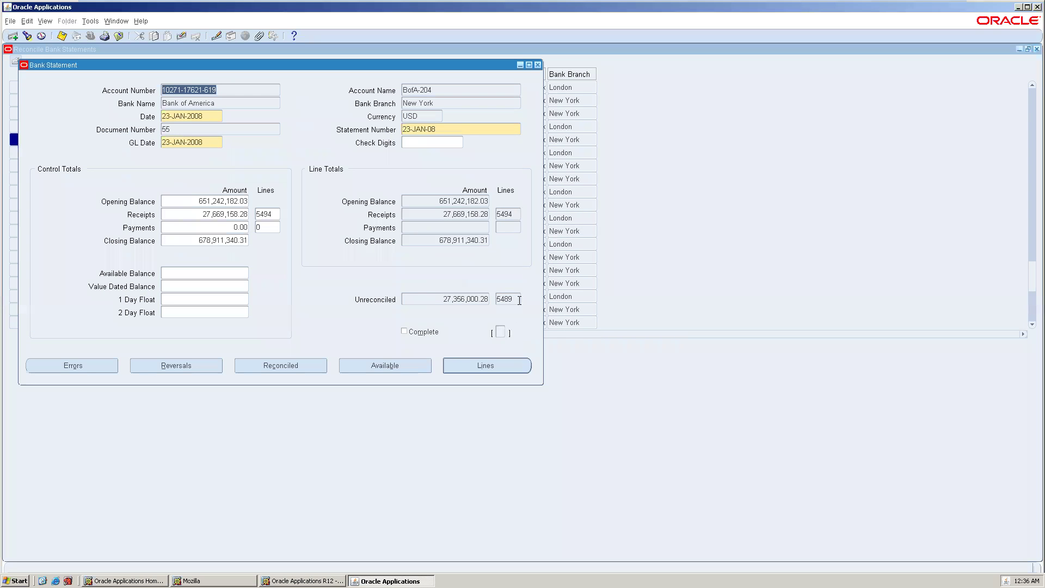
{"action": "left_click", "coordinate": [493, 359]}
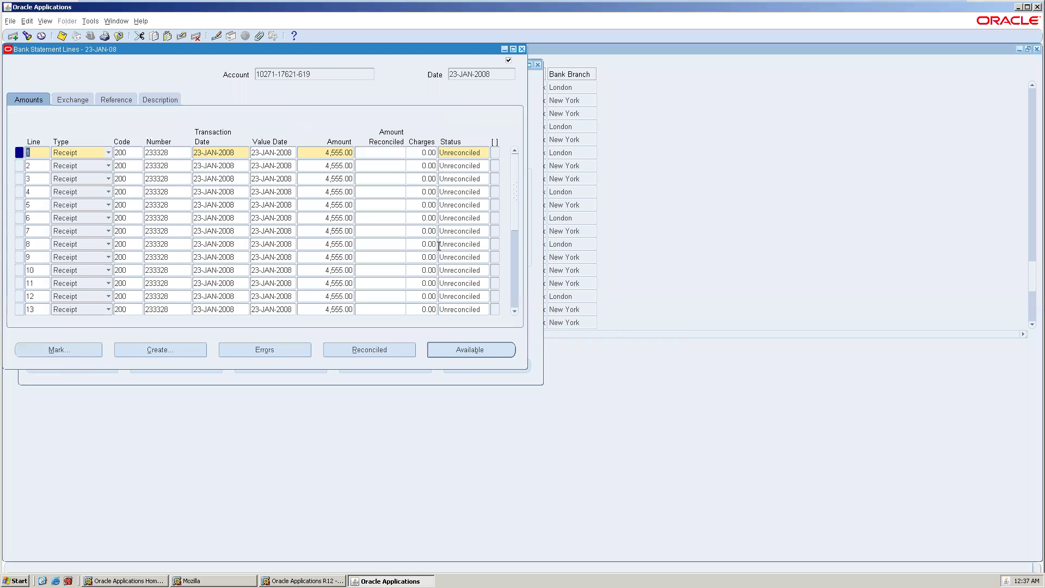
Step: Search the available AR receipts for statement line 2 by amounts from 4500 to 4600, without a transaction number, and close the results
{"action": "left_click", "coordinate": [326, 165]}
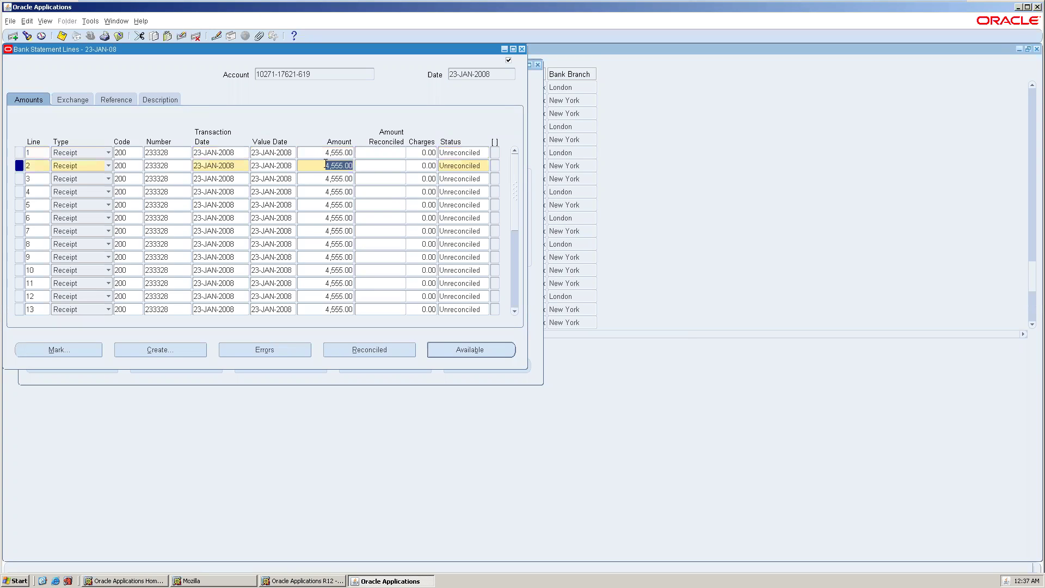
{"action": "left_click", "coordinate": [455, 351]}
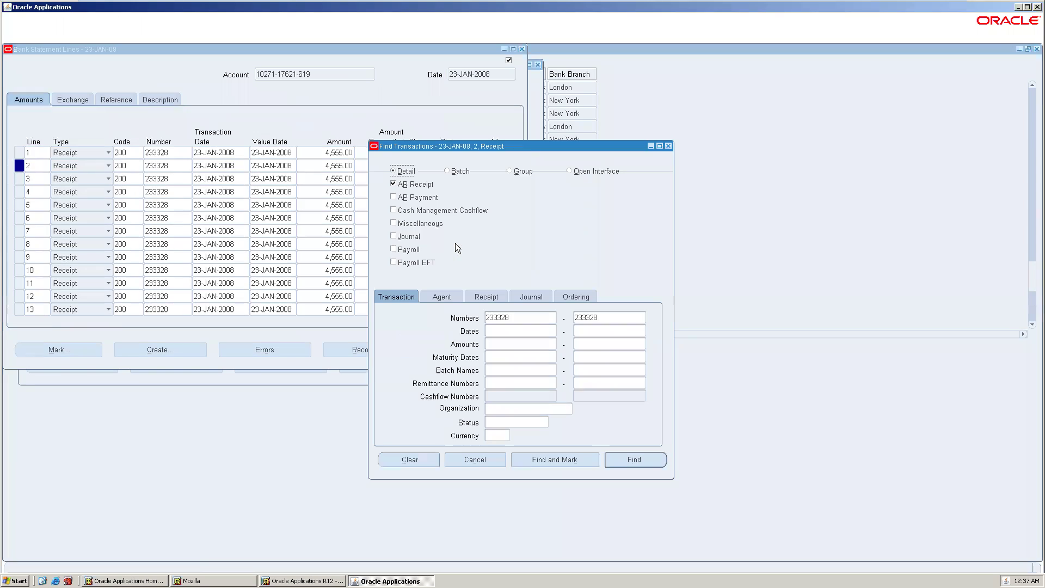
{"action": "double_click", "coordinate": [526, 319]}
{"action": "key", "text": "Delete"}
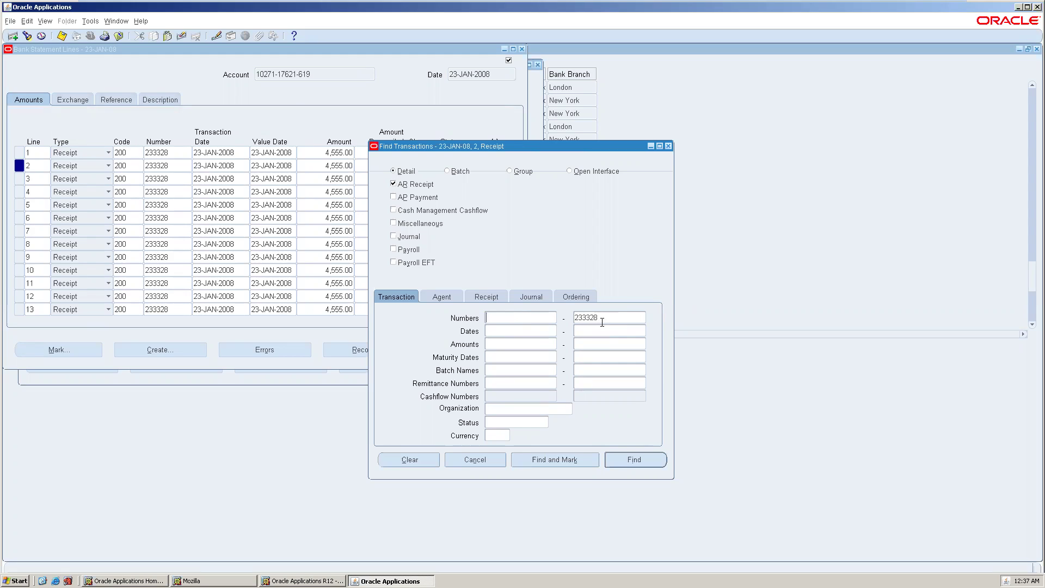
{"action": "double_click", "coordinate": [602, 322]}
{"action": "key", "text": "Delete"}
{"action": "left_click", "coordinate": [514, 349]}
{"action": "type", "text": "4500"}
{"action": "key", "text": "Tab"}
{"action": "type", "text": "4600"}
{"action": "left_click", "coordinate": [635, 459]}
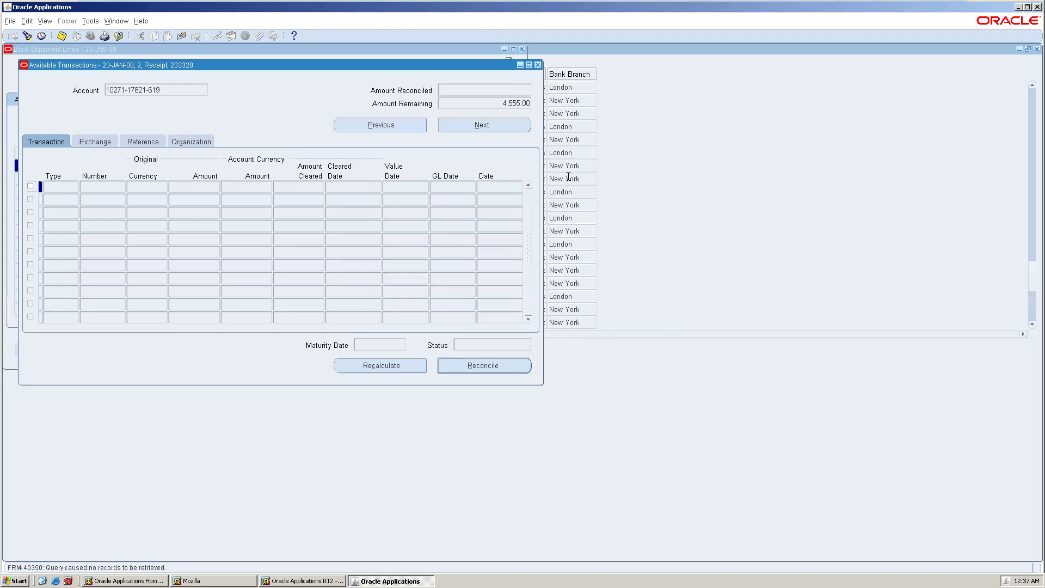
{"action": "left_click", "coordinate": [536, 64]}
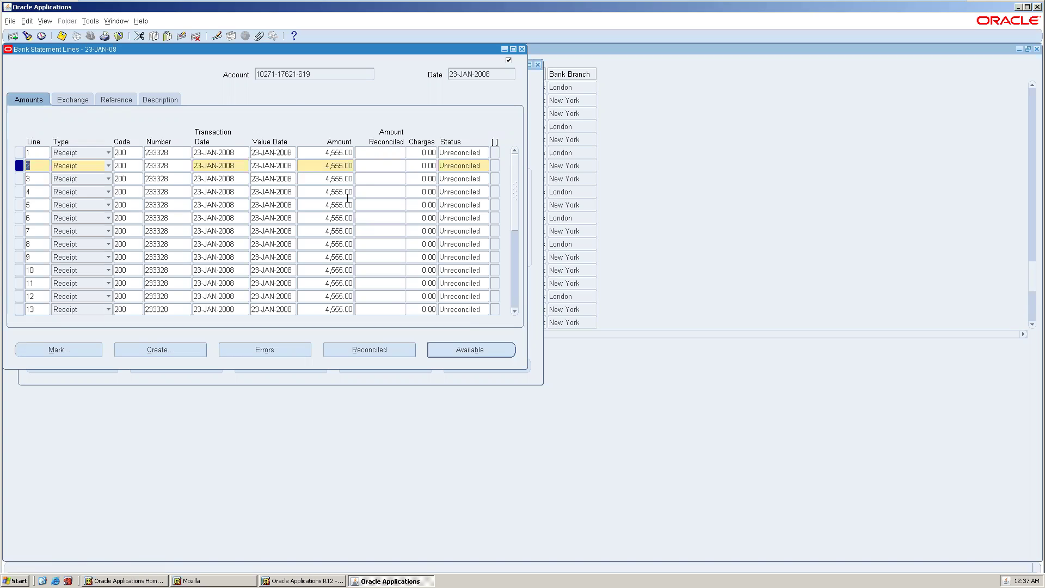
Step: Find the available AR receipts for statement line 2 without a transaction number and reconcile receipt 011125A to the line
{"action": "left_click", "coordinate": [461, 356]}
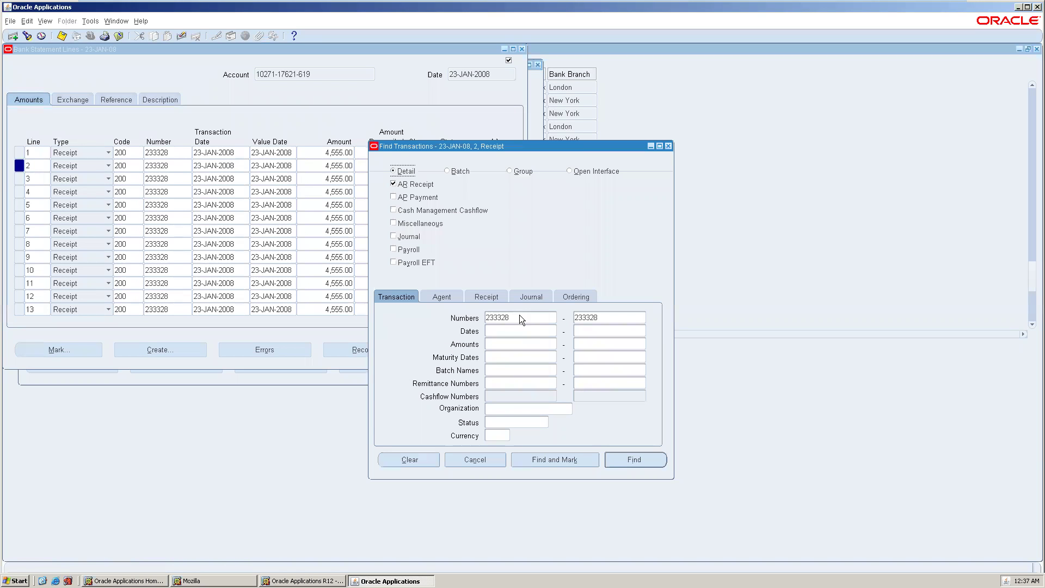
{"action": "double_click", "coordinate": [519, 317]}
{"action": "key", "text": "Delete"}
{"action": "key", "text": "Tab"}
{"action": "key", "text": "Delete"}
{"action": "left_click", "coordinate": [629, 456]}
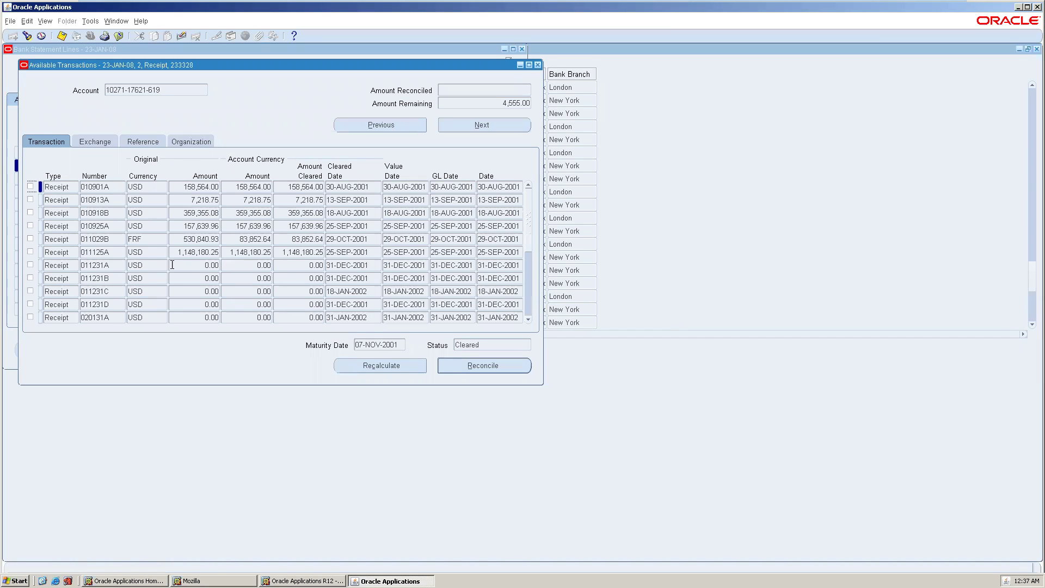
{"action": "left_click", "coordinate": [29, 252]}
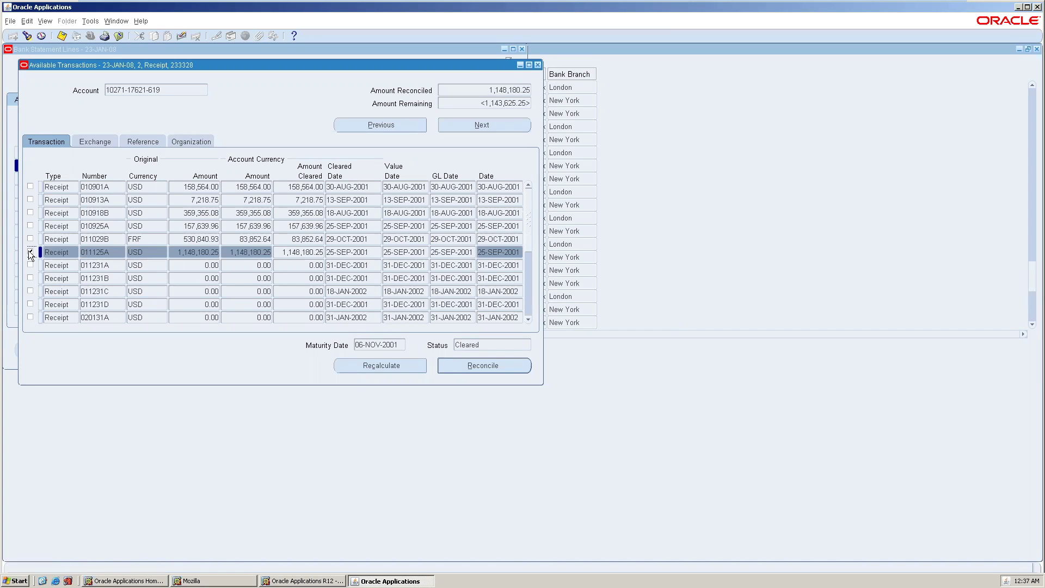
{"action": "left_click", "coordinate": [484, 366]}
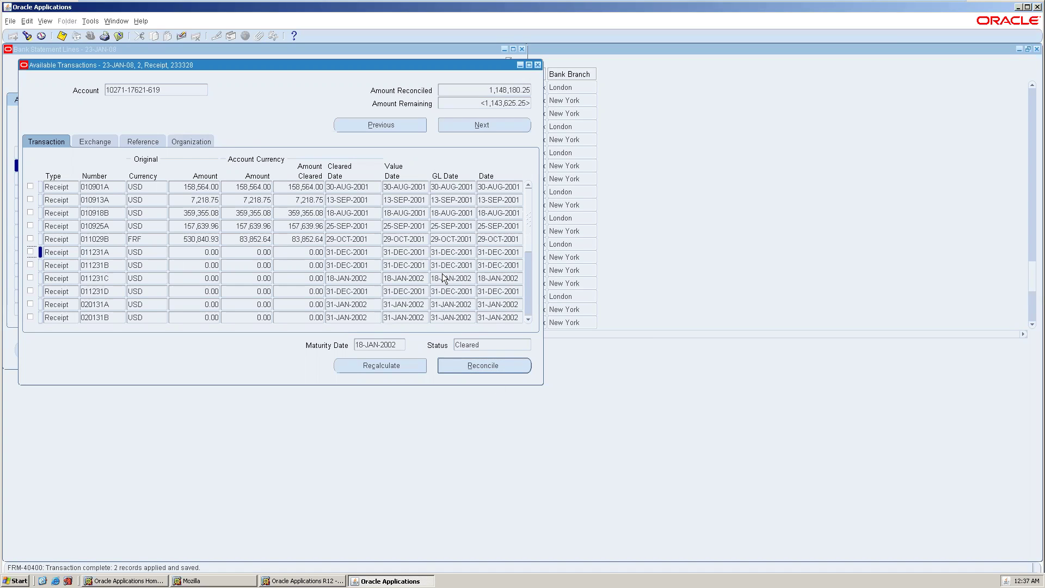
Step: Reconcile receipts 011029B, 010925A, 010918B, 010913A and 010901A to statement line 2 and check the line's reconciled amount
{"action": "left_click", "coordinate": [30, 238]}
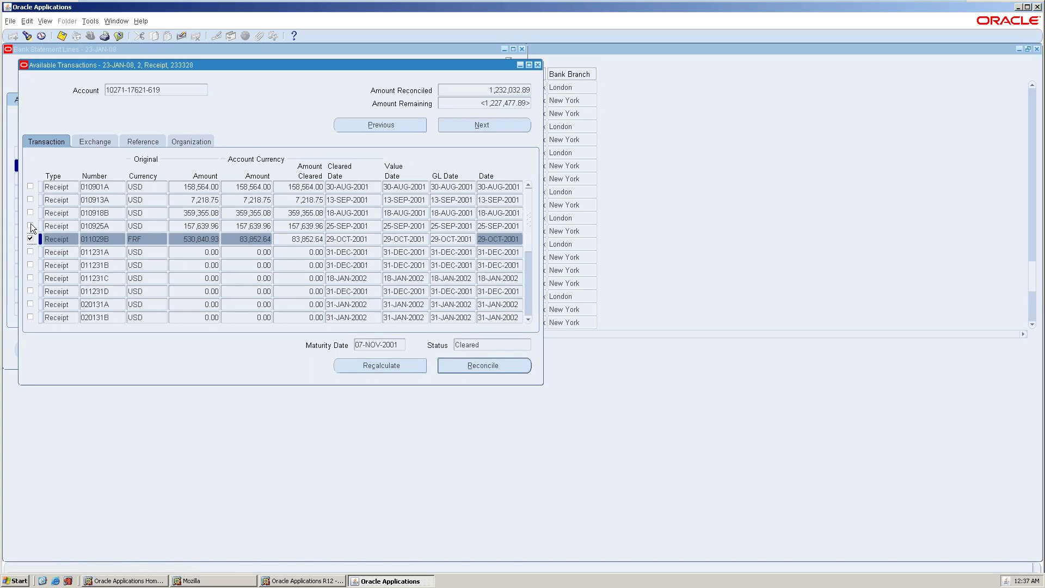
{"action": "left_click", "coordinate": [30, 224]}
{"action": "left_click", "coordinate": [30, 212]}
{"action": "left_click", "coordinate": [30, 199]}
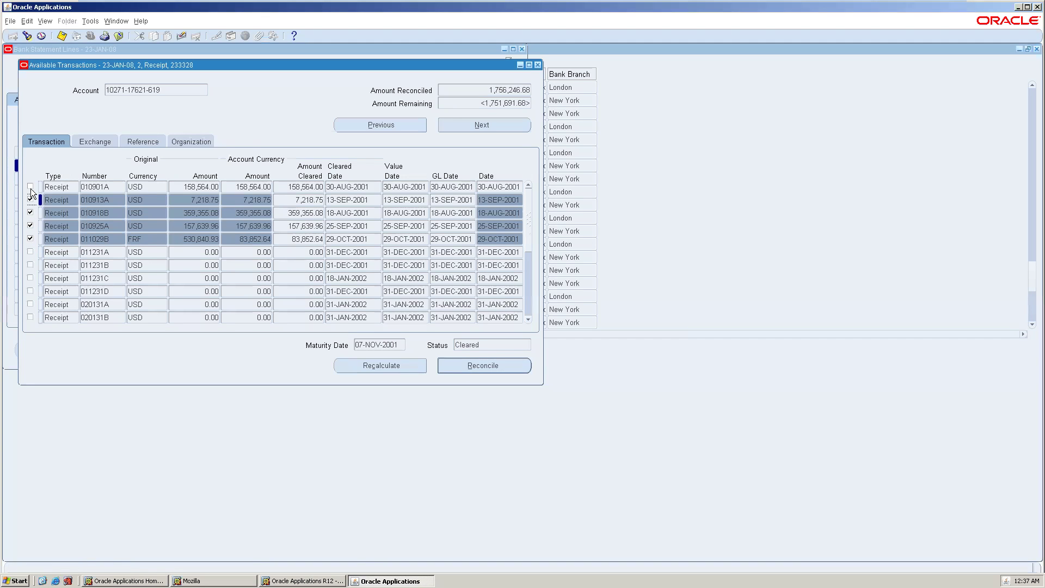
{"action": "left_click", "coordinate": [29, 186]}
{"action": "left_click", "coordinate": [486, 364]}
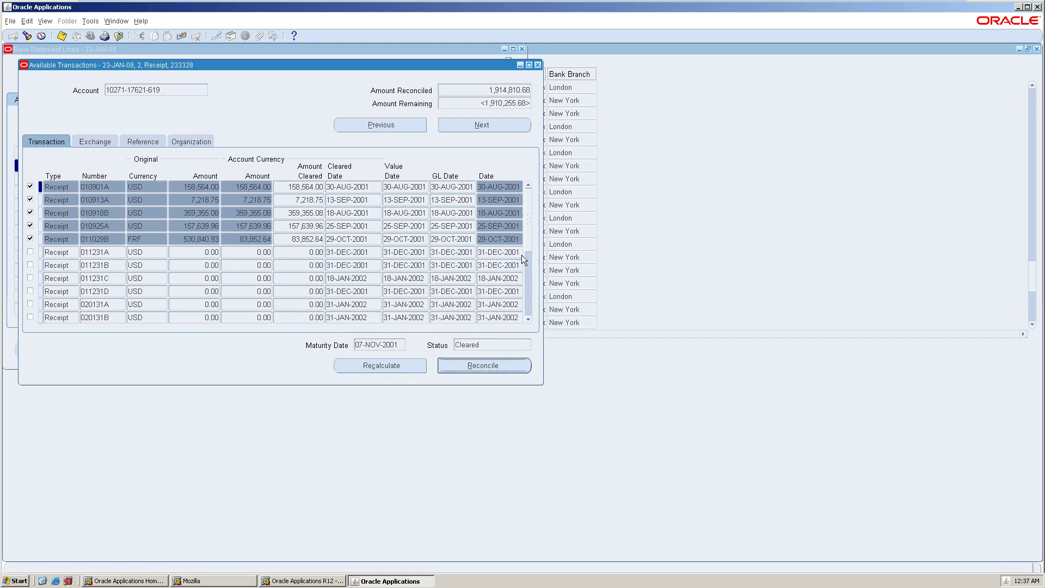
{"action": "left_click", "coordinate": [538, 64]}
{"action": "double_click", "coordinate": [381, 165]}
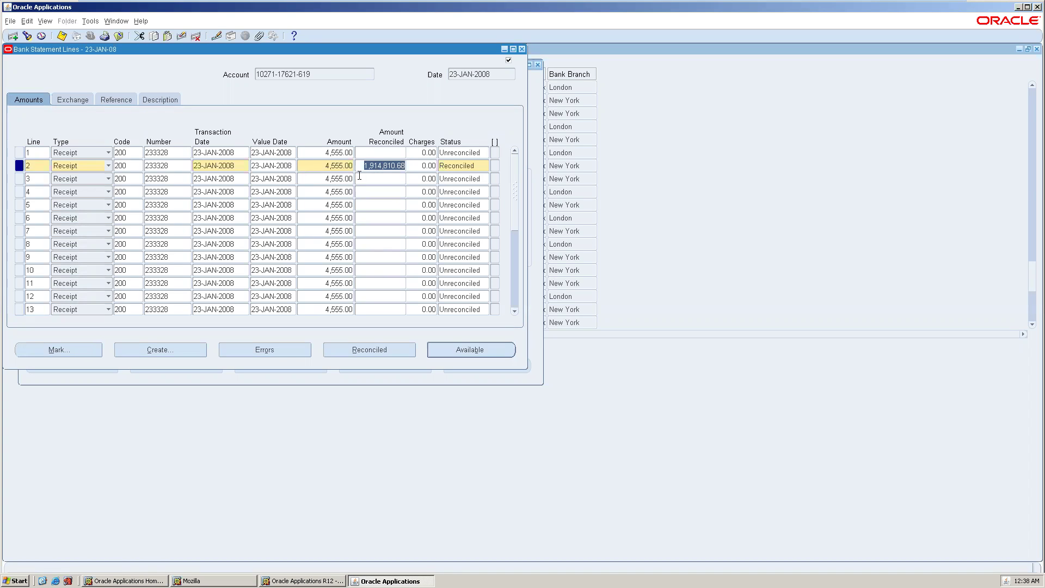
Step: Try to match statement line 3 with the 120,000,000.00 GBP receipt from a search of available receipts without a transaction number
{"action": "left_click", "coordinate": [324, 180]}
{"action": "left_click", "coordinate": [466, 350]}
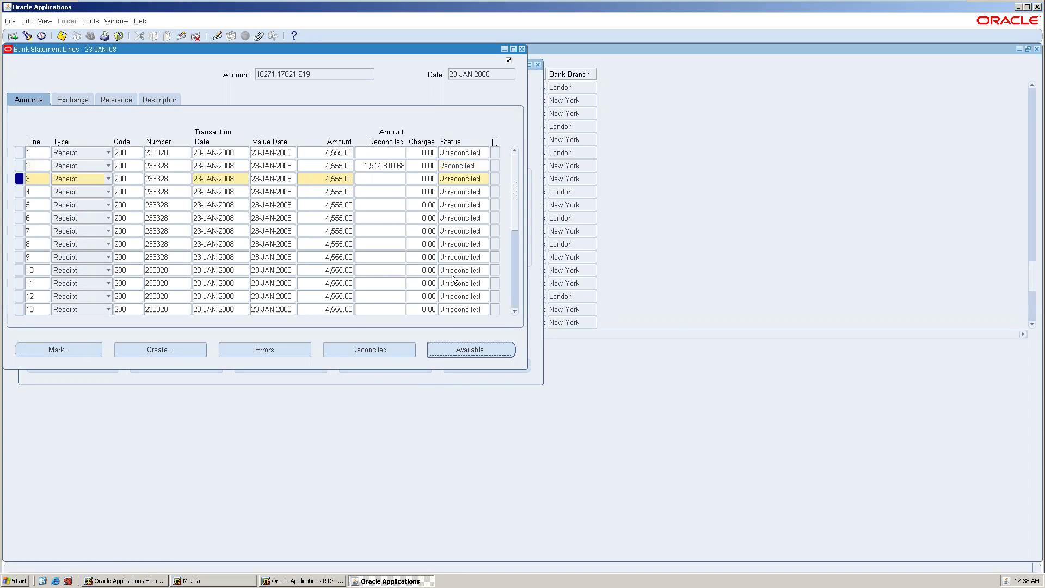
{"action": "double_click", "coordinate": [519, 317]}
{"action": "key", "text": "Delete"}
{"action": "key", "text": "Tab"}
{"action": "key", "text": "Delete"}
{"action": "left_click", "coordinate": [647, 463]}
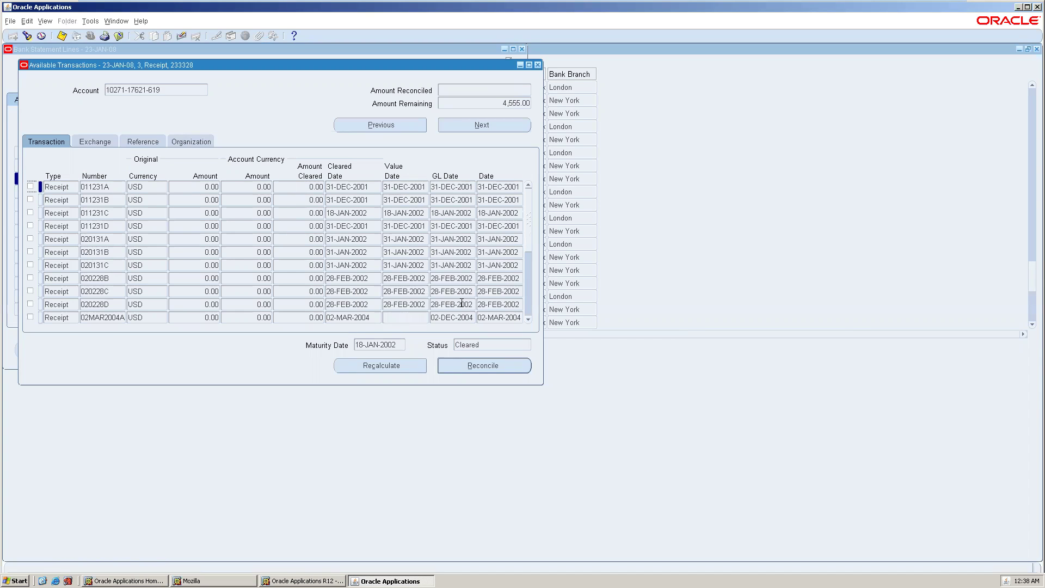
{"action": "left_click", "coordinate": [530, 301]}
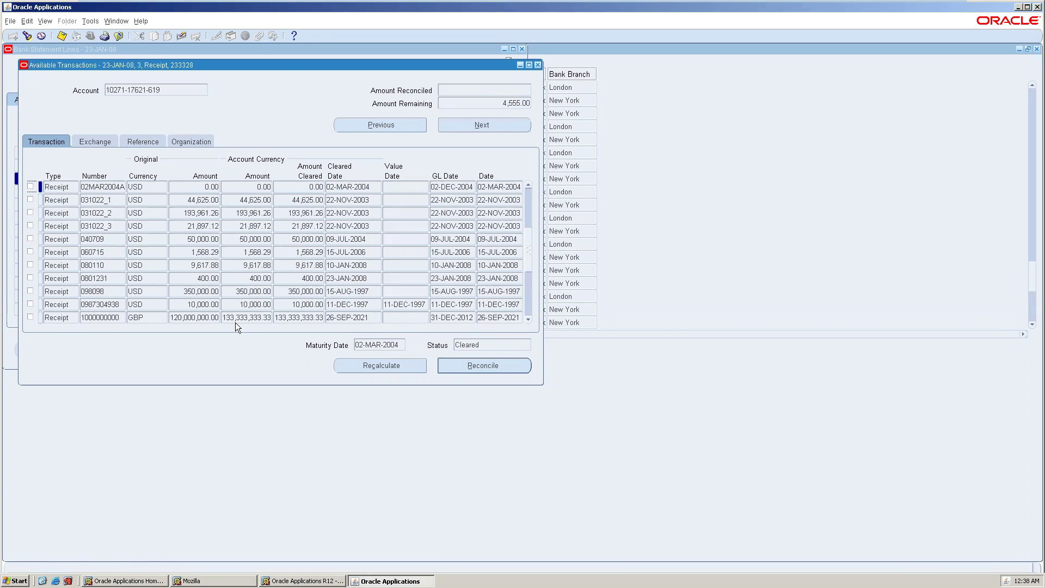
{"action": "left_click", "coordinate": [31, 316]}
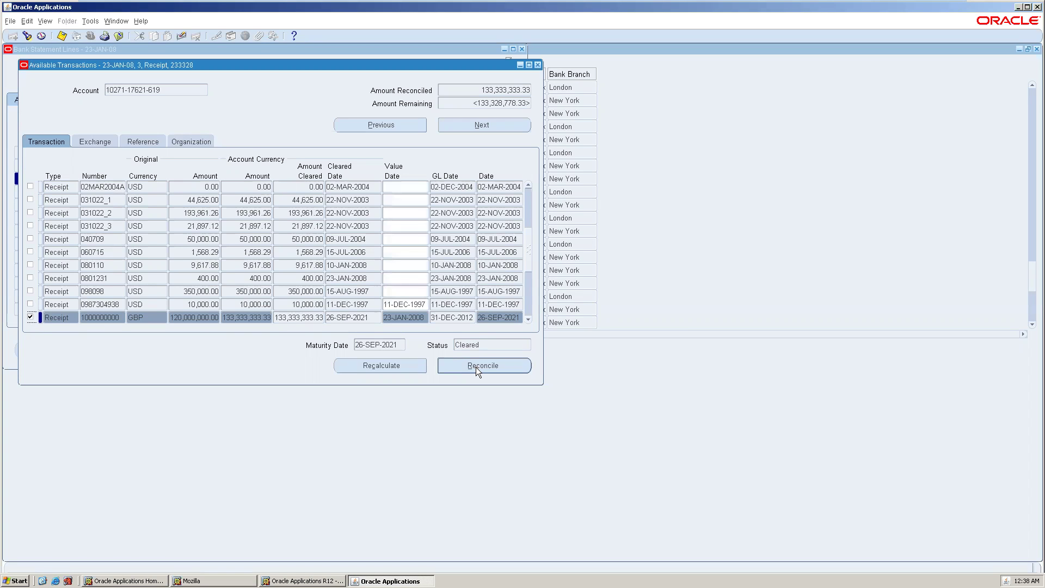
{"action": "left_click", "coordinate": [538, 66]}
{"action": "left_click", "coordinate": [549, 331]}
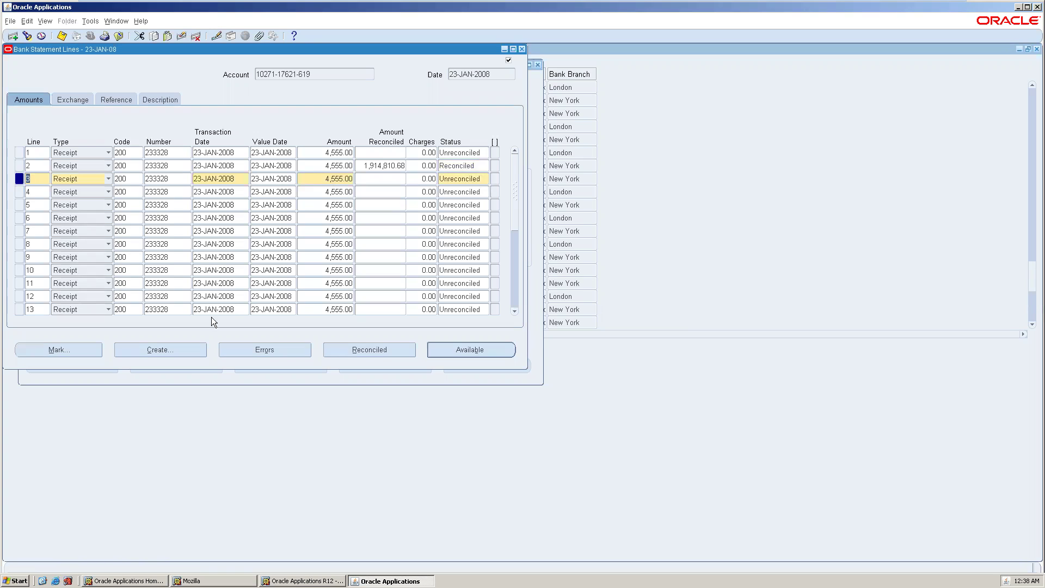
Step: Create and save an AR receipt for statement line 3 with receipt number 123
{"action": "left_click", "coordinate": [188, 349]}
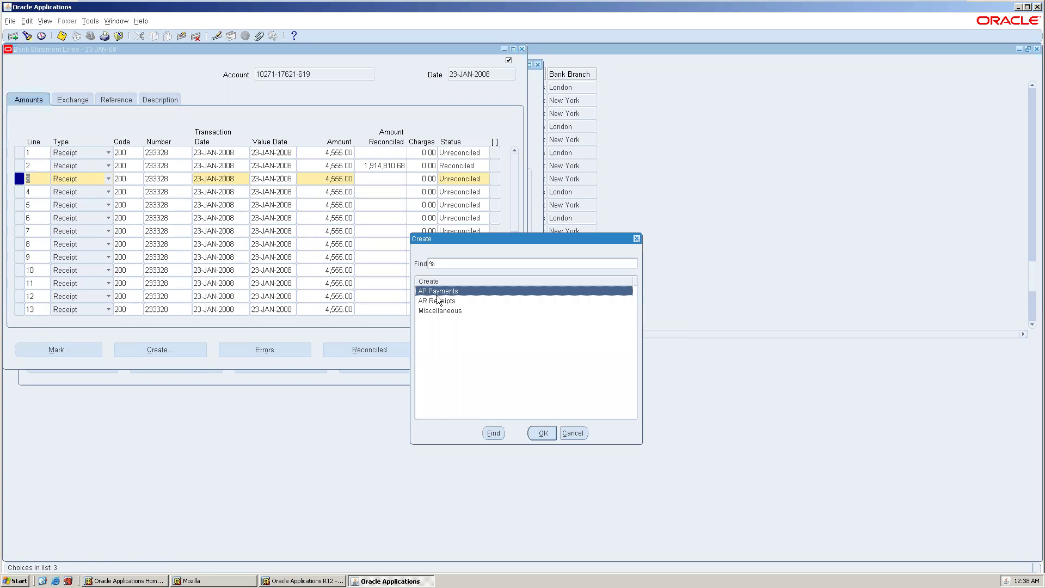
{"action": "left_click", "coordinate": [448, 301]}
{"action": "left_click", "coordinate": [543, 434]}
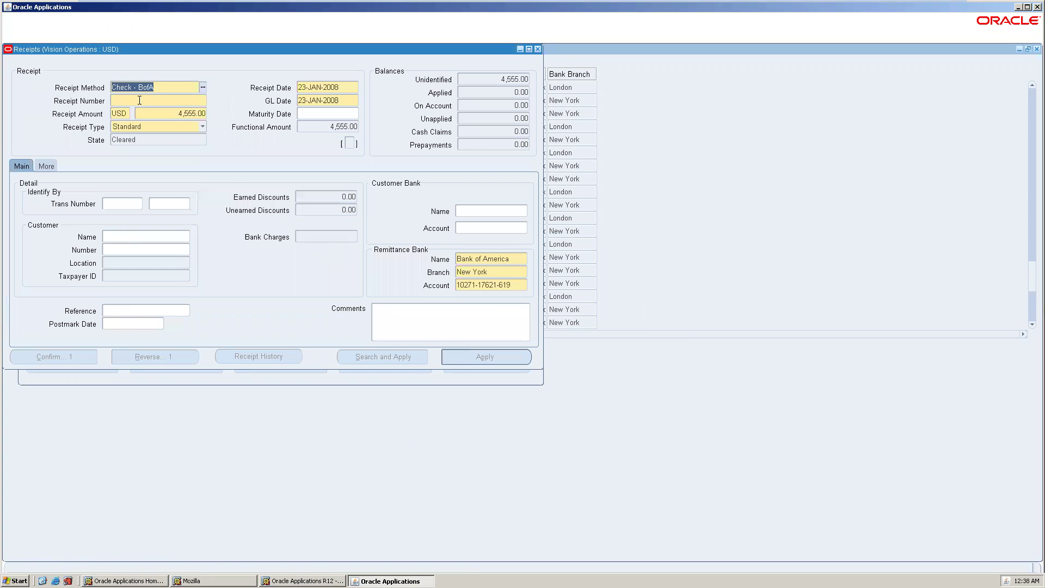
{"action": "type", "text": "123"}
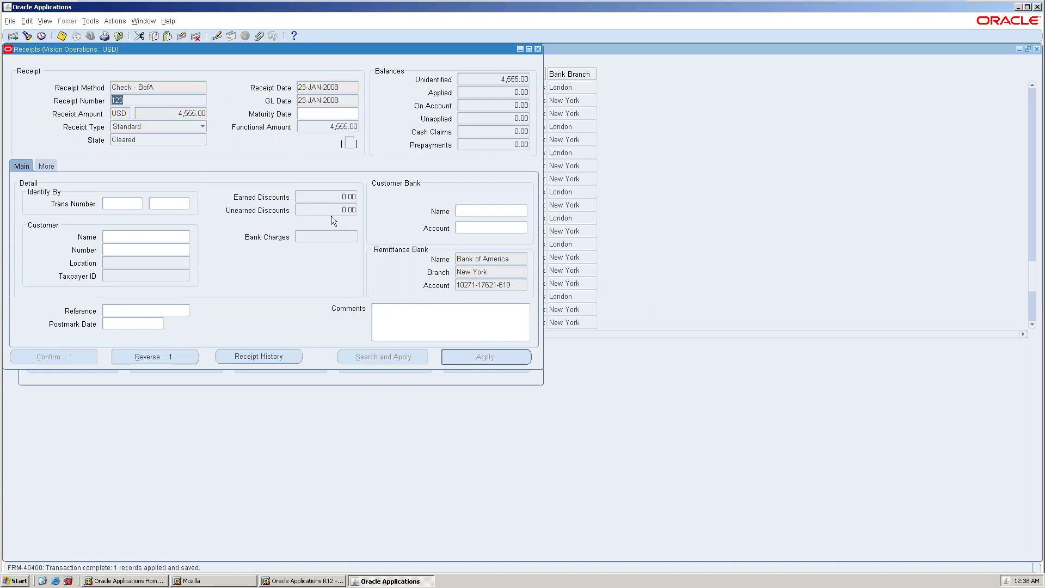
{"action": "left_click", "coordinate": [537, 50]}
Step: Find the available receipts numbered 123 for statement line 3 and reconcile the 4,555.00 receipt dated 23-JAN-2008
{"action": "left_click", "coordinate": [382, 180]}
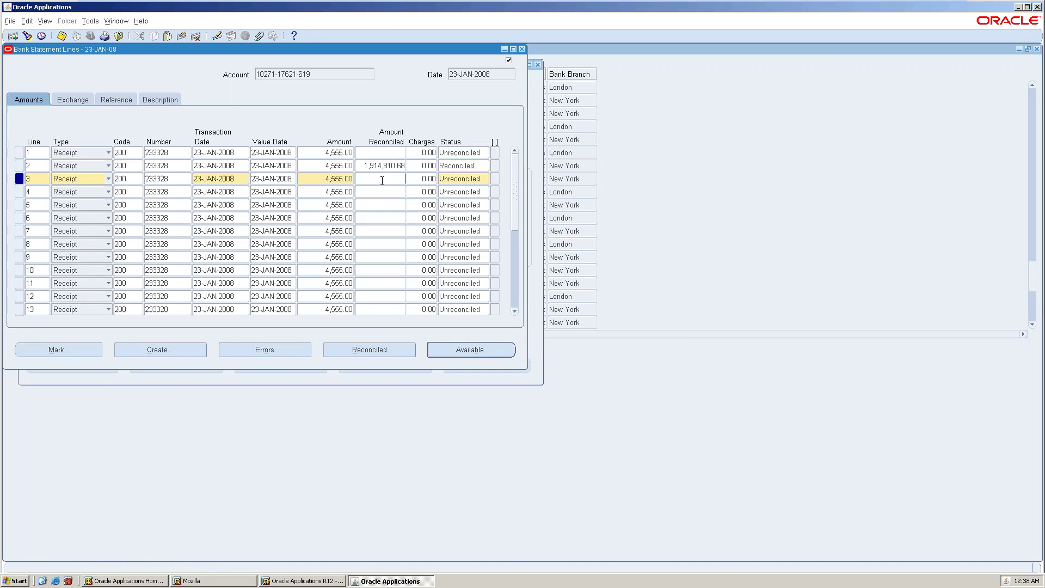
{"action": "left_click", "coordinate": [459, 348]}
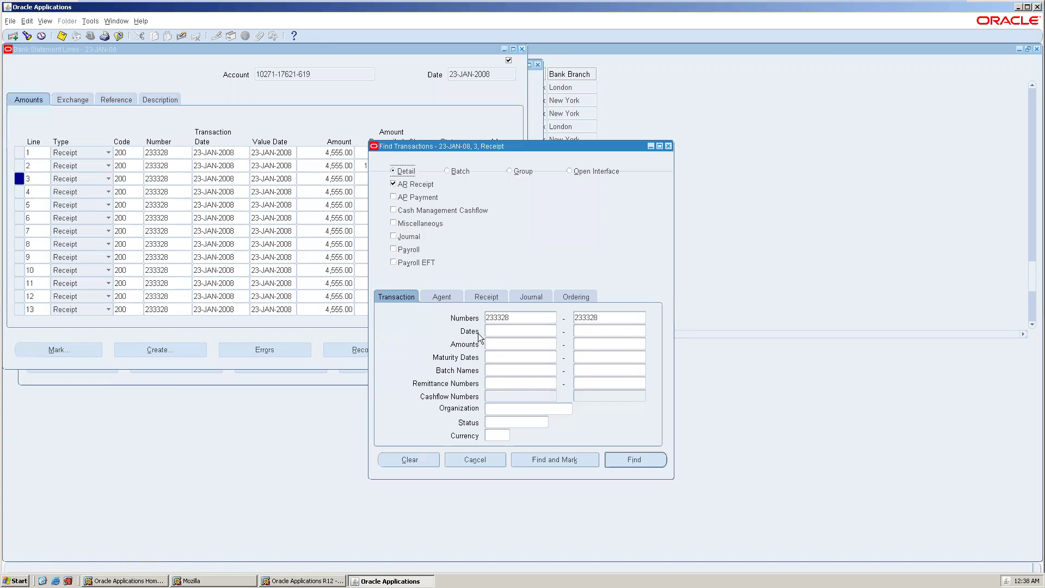
{"action": "double_click", "coordinate": [527, 319]}
{"action": "type", "text": "123"}
{"action": "key", "text": "Tab"}
{"action": "type", "text": "123"}
{"action": "left_click", "coordinate": [635, 459]}
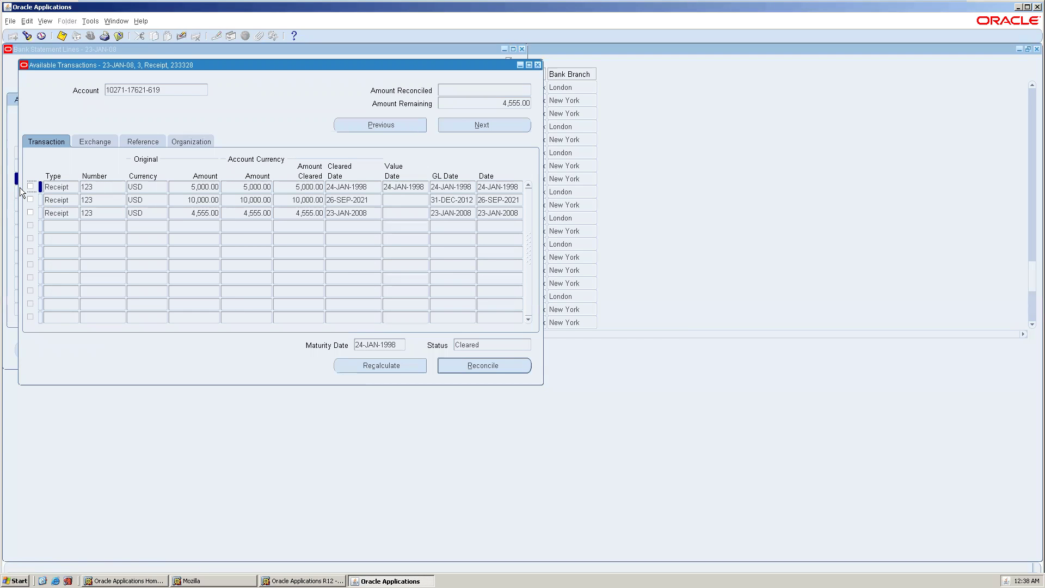
{"action": "left_click", "coordinate": [31, 212]}
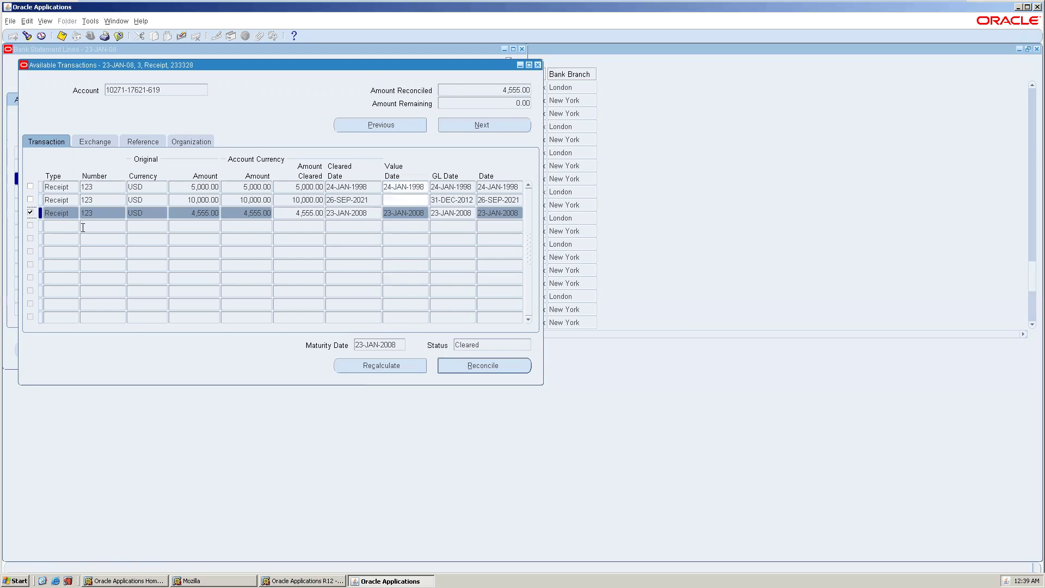
{"action": "left_click", "coordinate": [526, 370]}
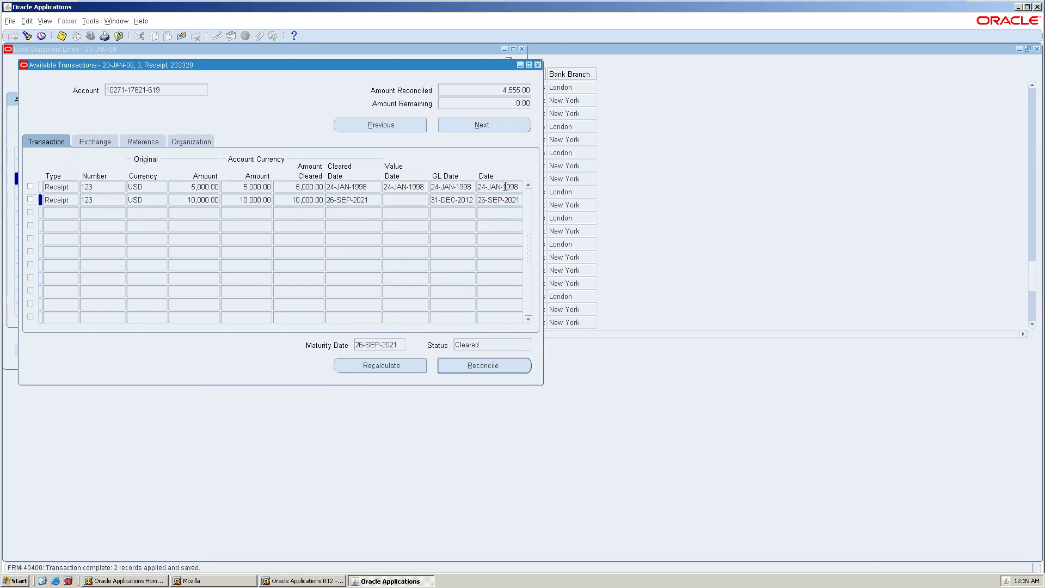
Step: Check statement line 3's reconciled amount, save, and close the 23-JAN-08 bank statement and the statement list
{"action": "left_click", "coordinate": [537, 65]}
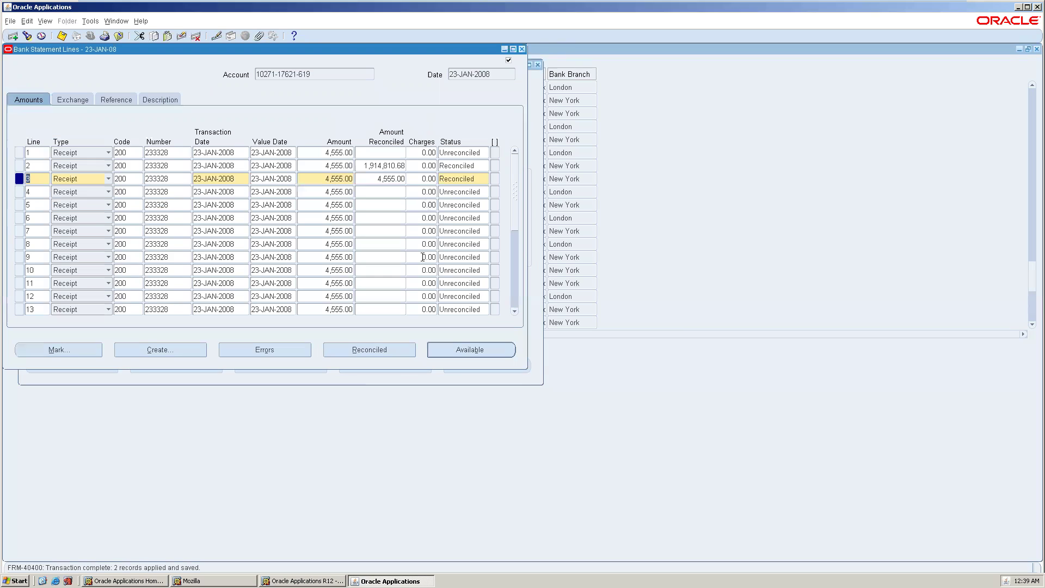
{"action": "left_click", "coordinate": [391, 183]}
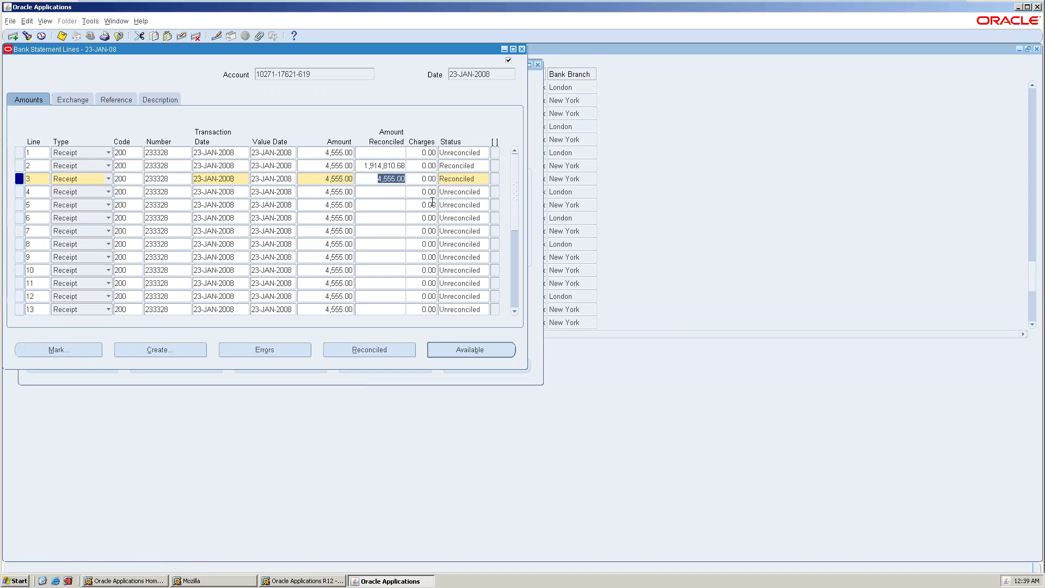
{"action": "key", "text": "ctrl+s"}
{"action": "left_click", "coordinate": [521, 50]}
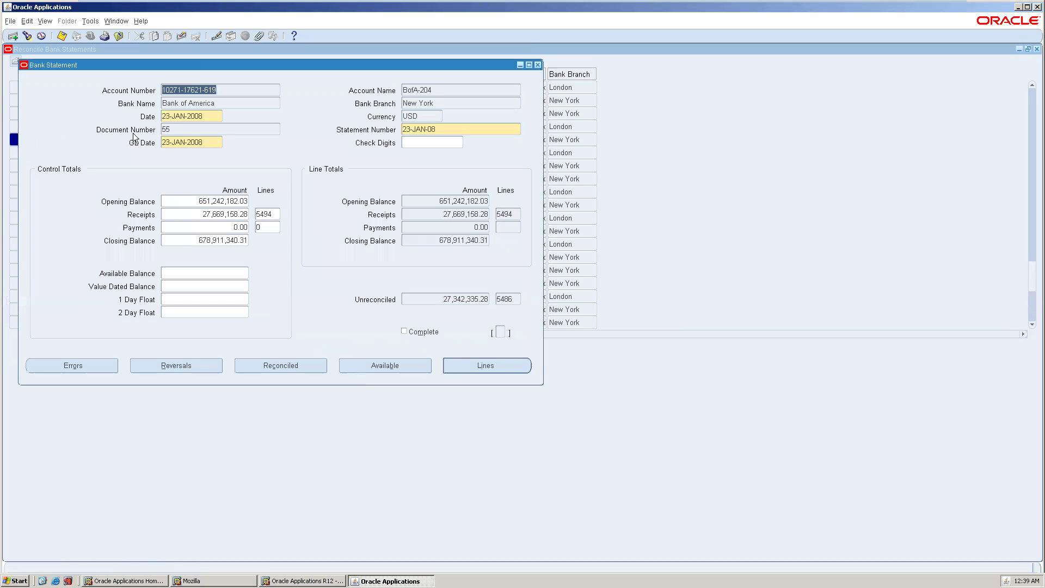
{"action": "left_click", "coordinate": [537, 63]}
{"action": "left_click", "coordinate": [1036, 49]}
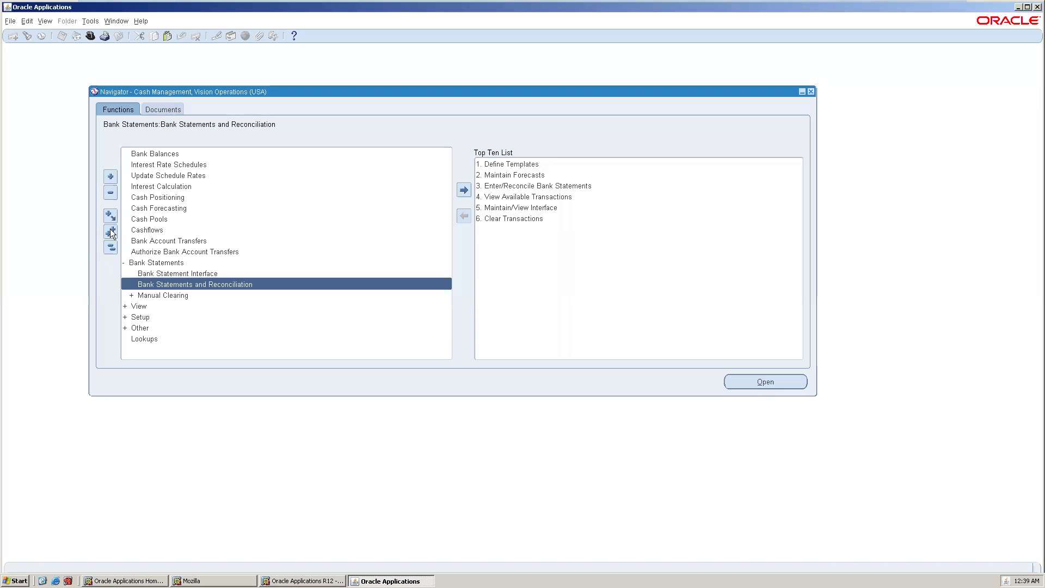
Step: Open the lines of the BofA-204 bank statement 26-JUN-08 and examine the amount and number of line 1
{"action": "double_click", "coordinate": [207, 285]}
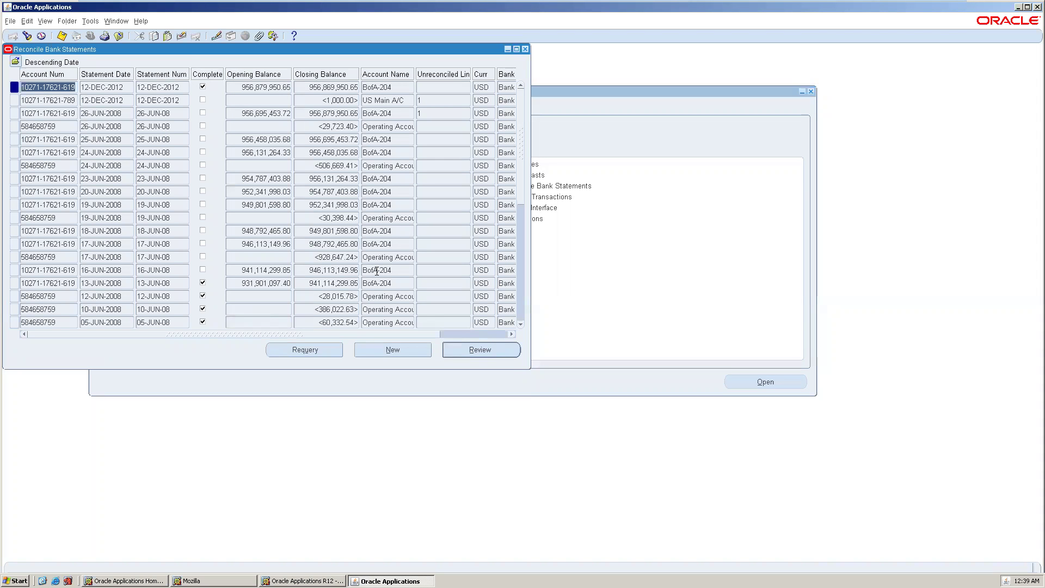
{"action": "left_click", "coordinate": [396, 113]}
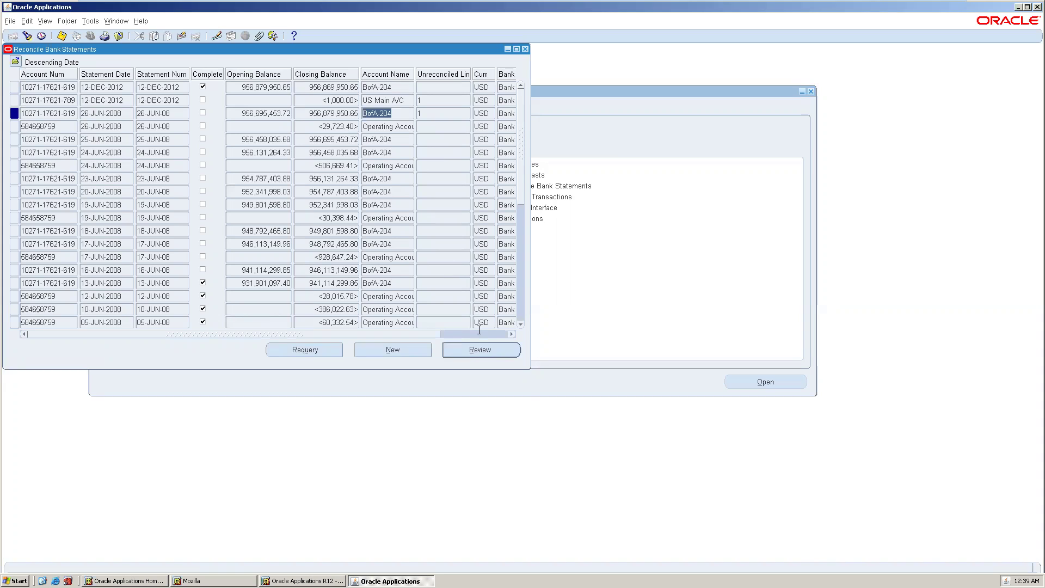
{"action": "left_click", "coordinate": [480, 350]}
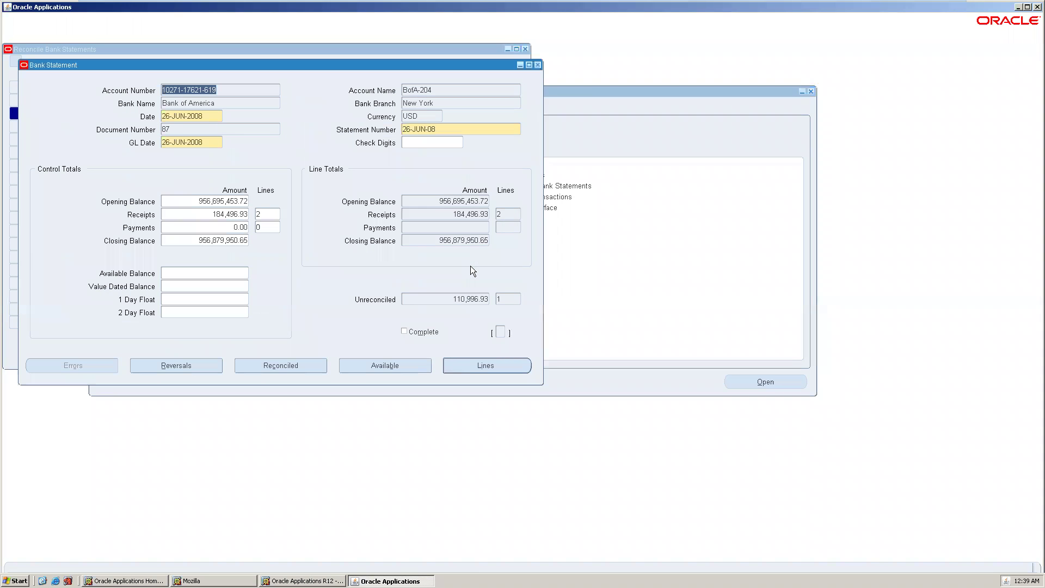
{"action": "left_click", "coordinate": [486, 370]}
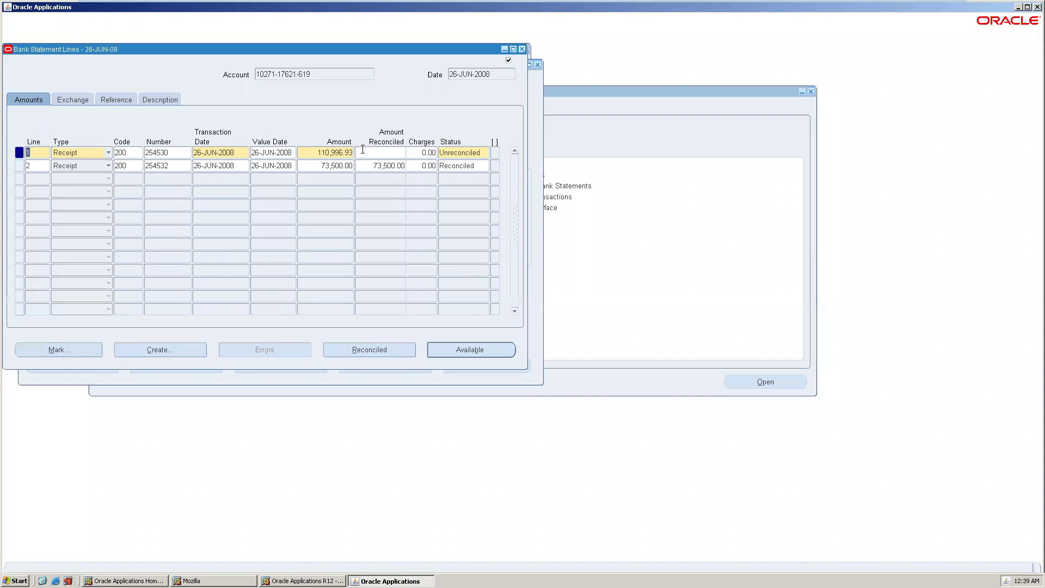
{"action": "left_click", "coordinate": [312, 152]}
{"action": "left_click", "coordinate": [176, 155]}
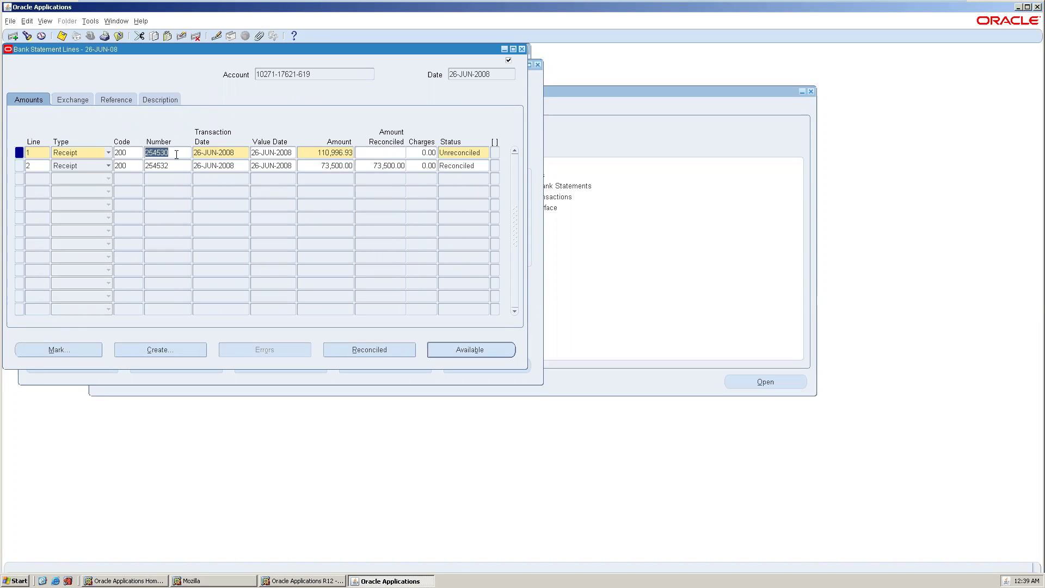
Step: Create and save an AR receipt for statement line 1 with receipt number 254530
{"action": "left_click", "coordinate": [147, 353]}
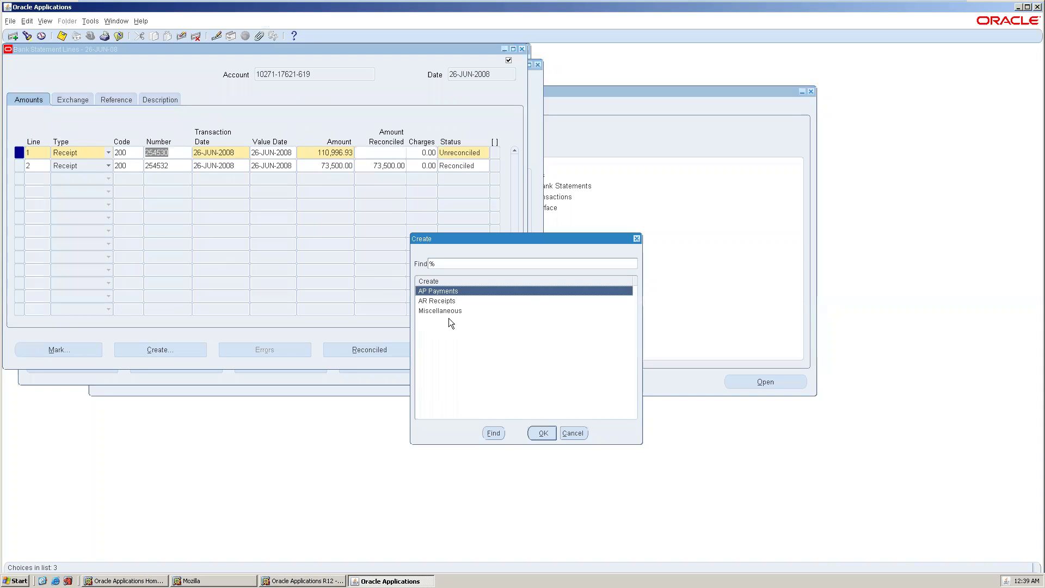
{"action": "double_click", "coordinate": [447, 299]}
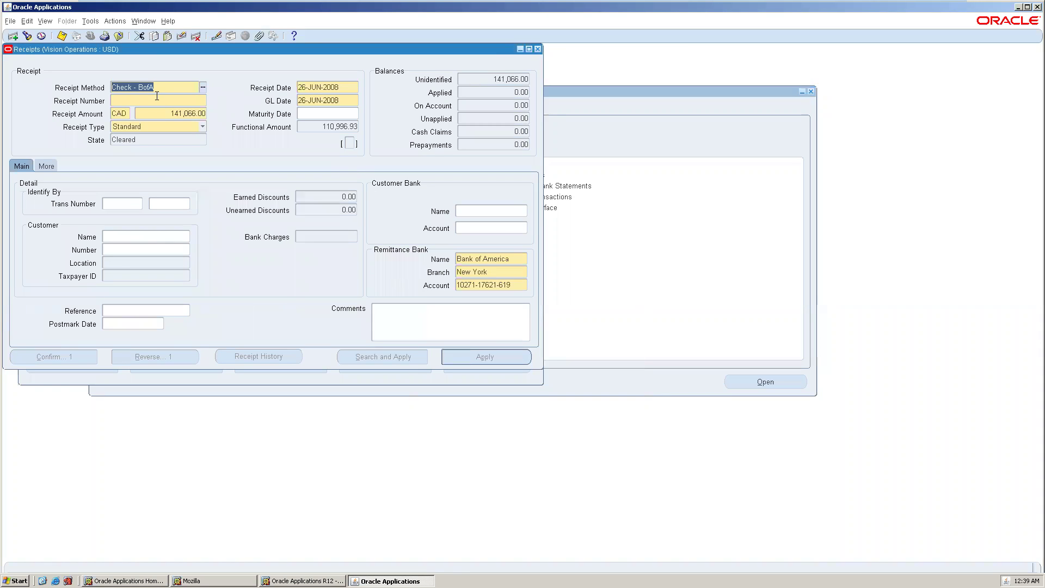
{"action": "left_click", "coordinate": [152, 101]}
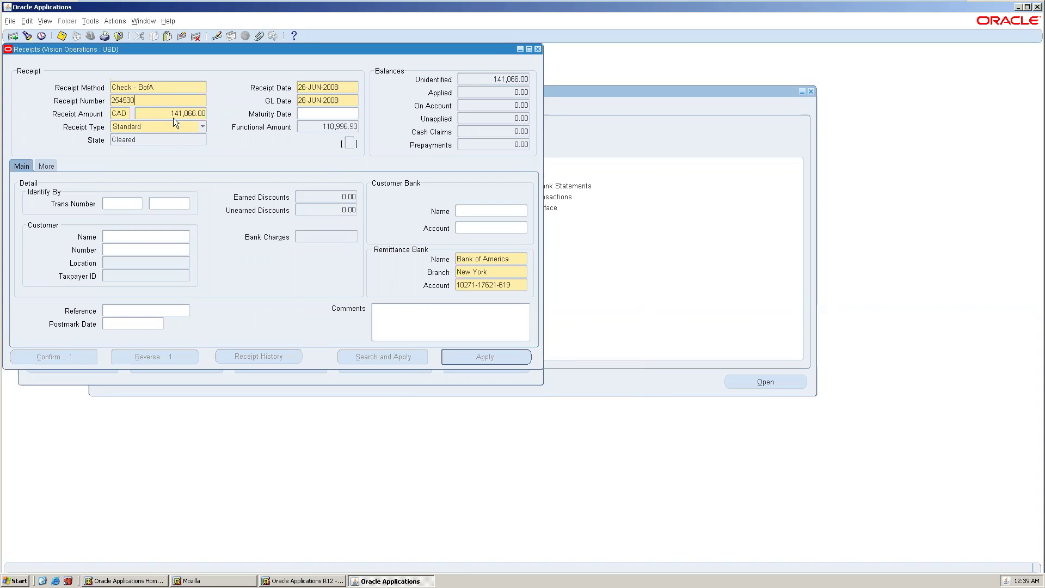
{"action": "key", "text": "ctrl+s"}
{"action": "left_click", "coordinate": [537, 49]}
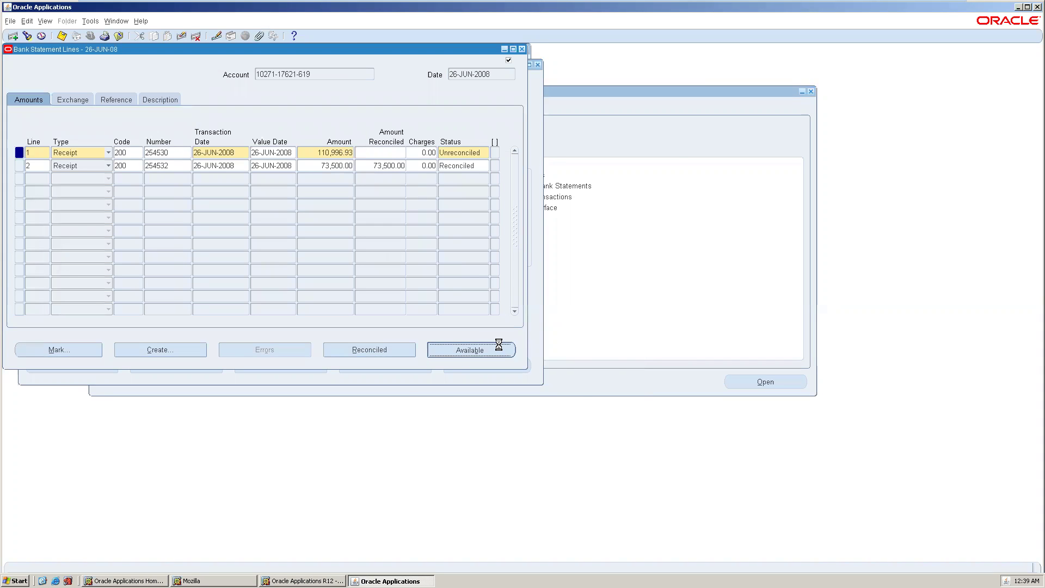
Step: Find the available transactions for line 1, reconcile receipt 254530 with value date 26-JUN-2008, and check the line's amount
{"action": "left_click", "coordinate": [497, 347]}
{"action": "left_click", "coordinate": [645, 456]}
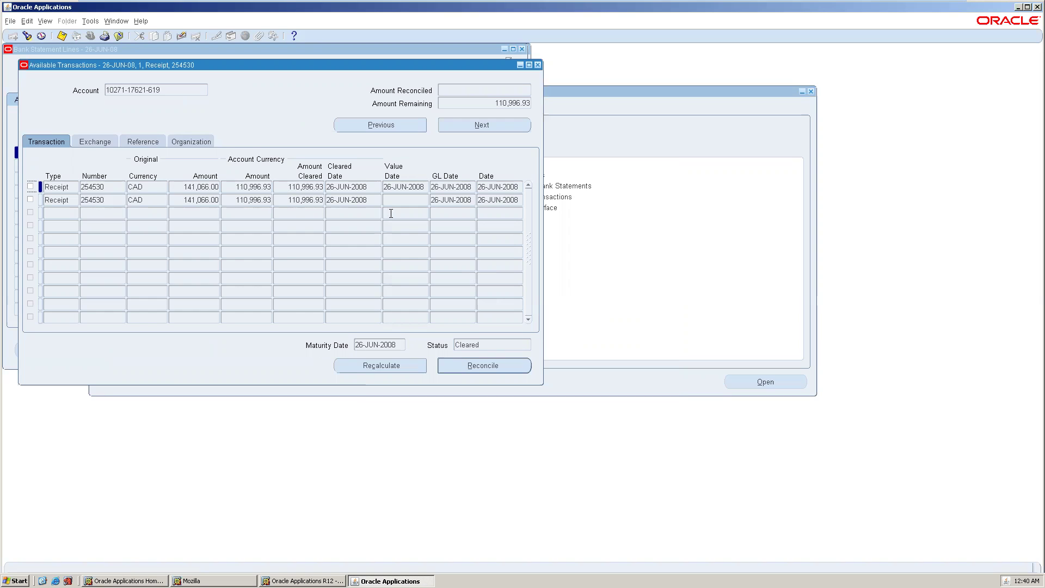
{"action": "left_click", "coordinate": [30, 186]}
{"action": "left_click", "coordinate": [481, 367]}
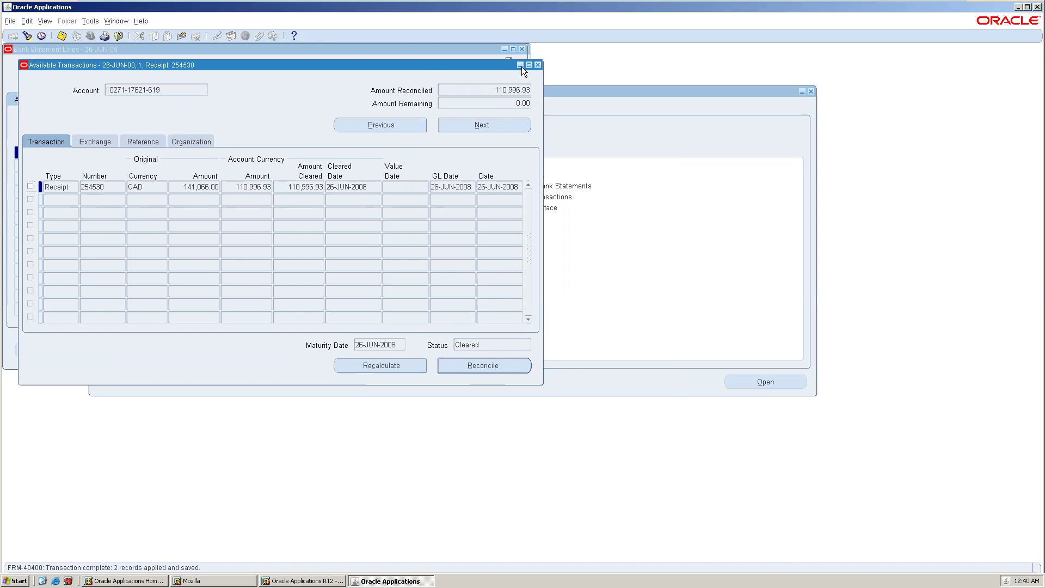
{"action": "left_click", "coordinate": [536, 64]}
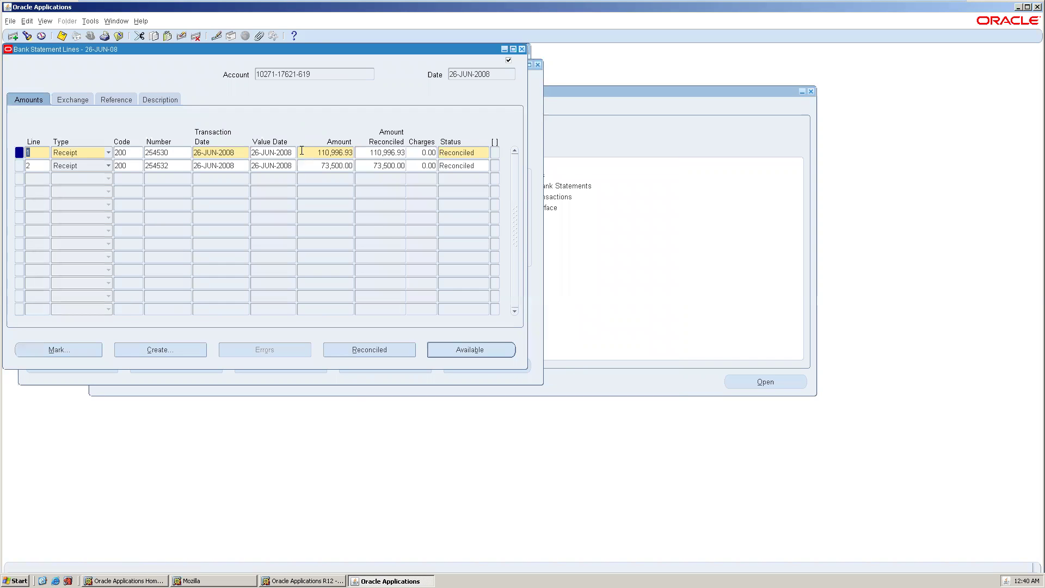
{"action": "left_click", "coordinate": [217, 153]}
{"action": "left_click", "coordinate": [334, 152]}
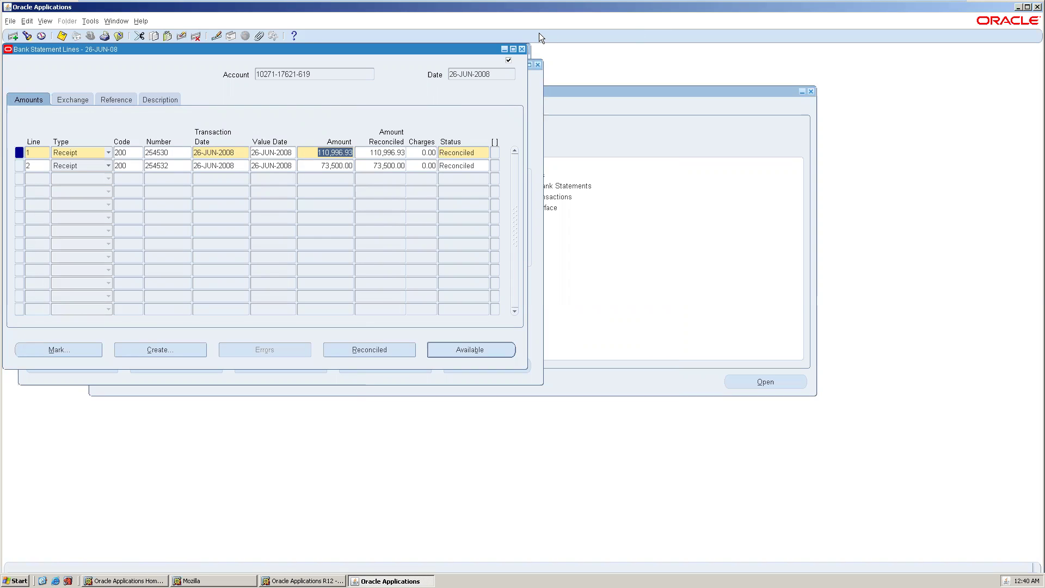
Step: Close the 26-JUN-08 bank statement and the statement list, and collapse all functions in the Navigator
{"action": "left_click", "coordinate": [521, 49]}
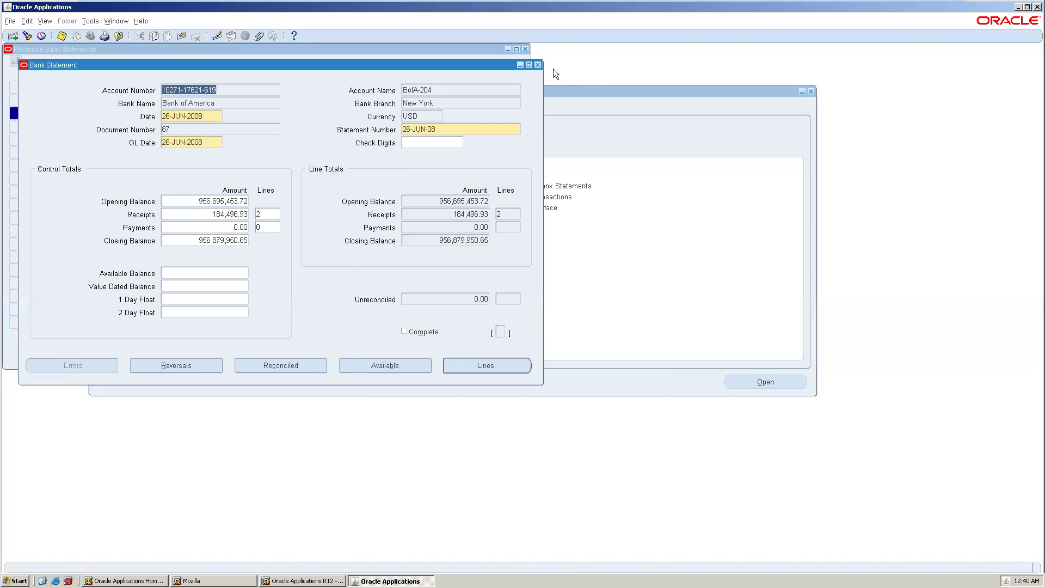
{"action": "left_click", "coordinate": [536, 65]}
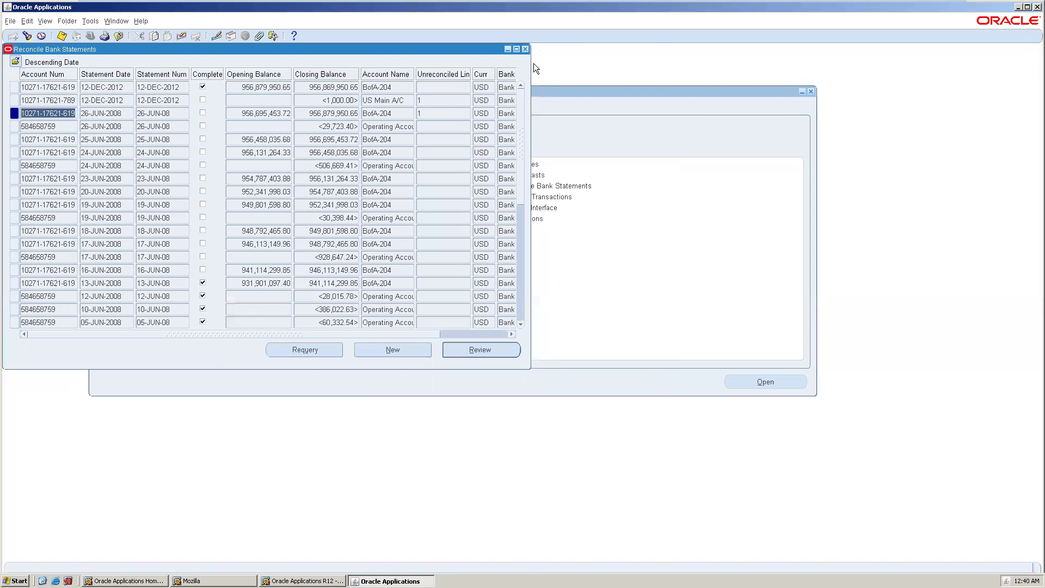
{"action": "left_click", "coordinate": [524, 50]}
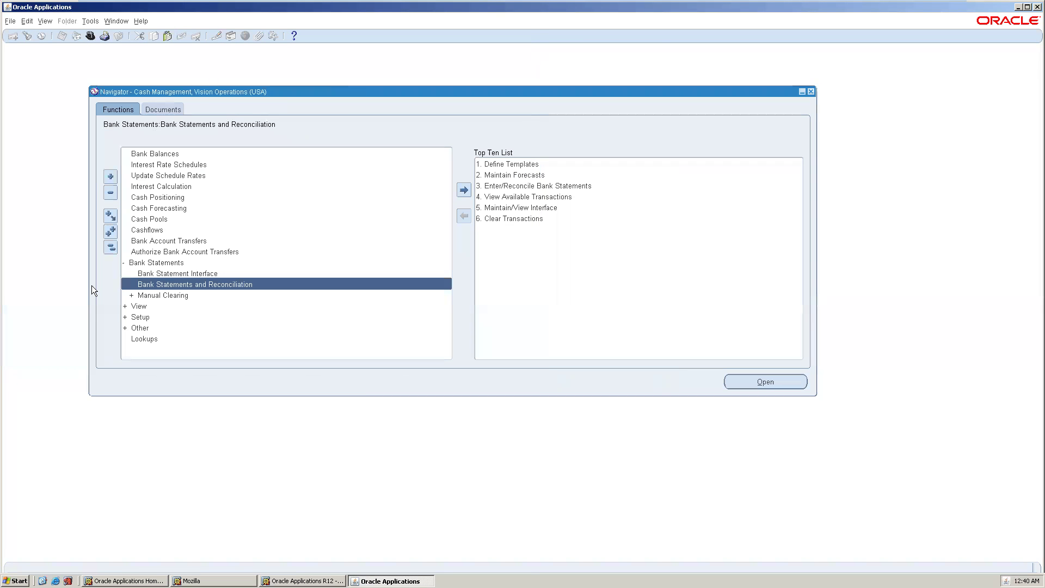
{"action": "left_click", "coordinate": [111, 247]}
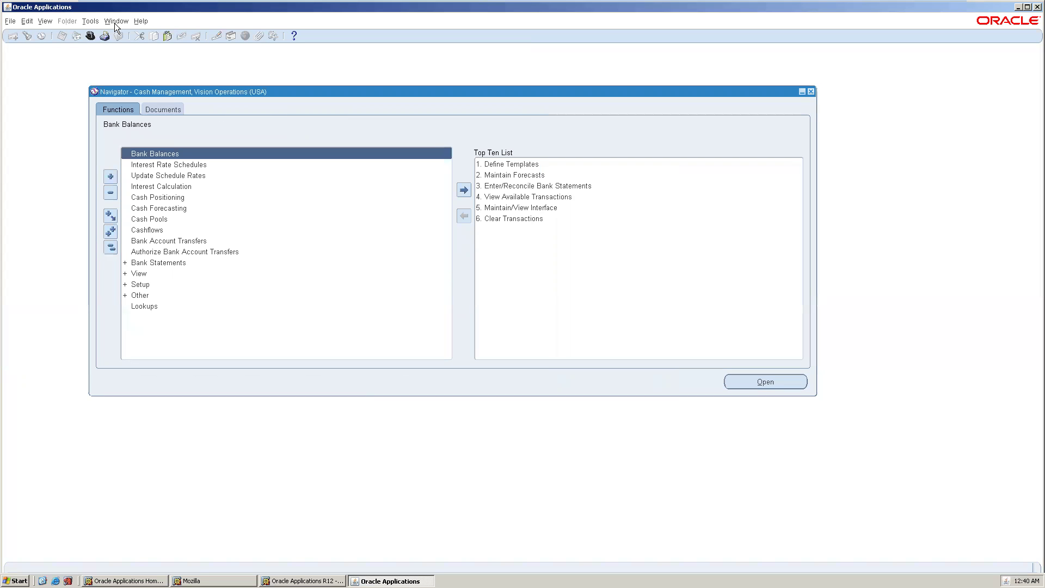
Step: Switch the responsibility to General Ledger, Vision Operations (USA)
{"action": "left_click", "coordinate": [87, 37]}
{"action": "type", "text": "general Ledger,"}
{"action": "key", "text": "Return"}
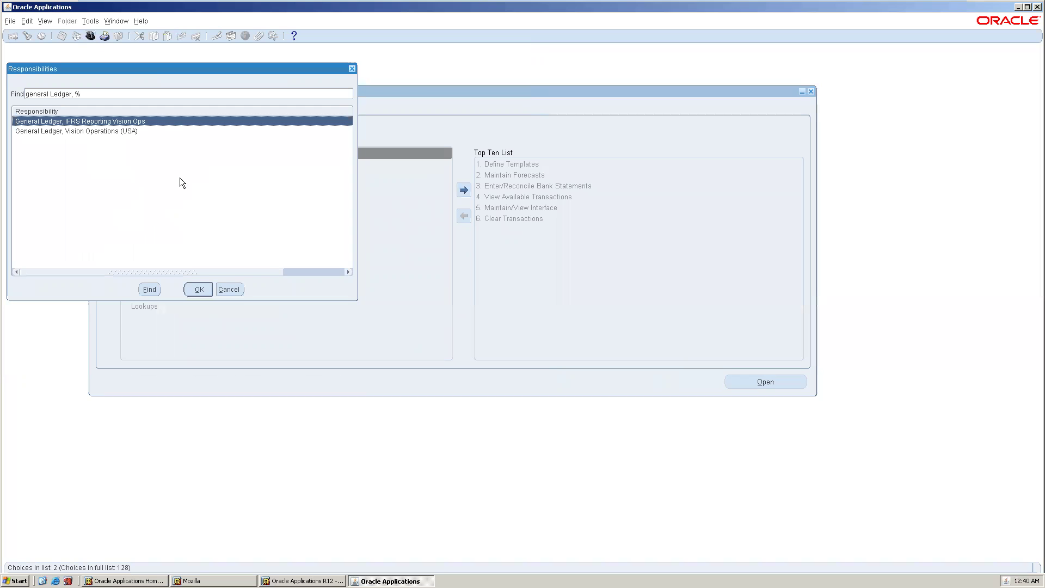
{"action": "double_click", "coordinate": [55, 132]}
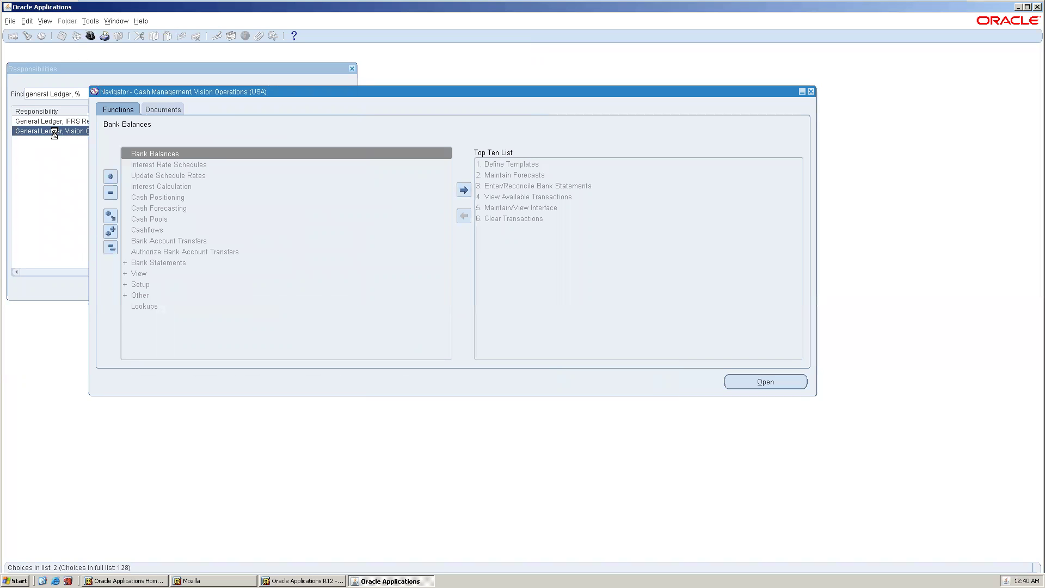
{"action": "mouse_move", "coordinate": [543, 4]}
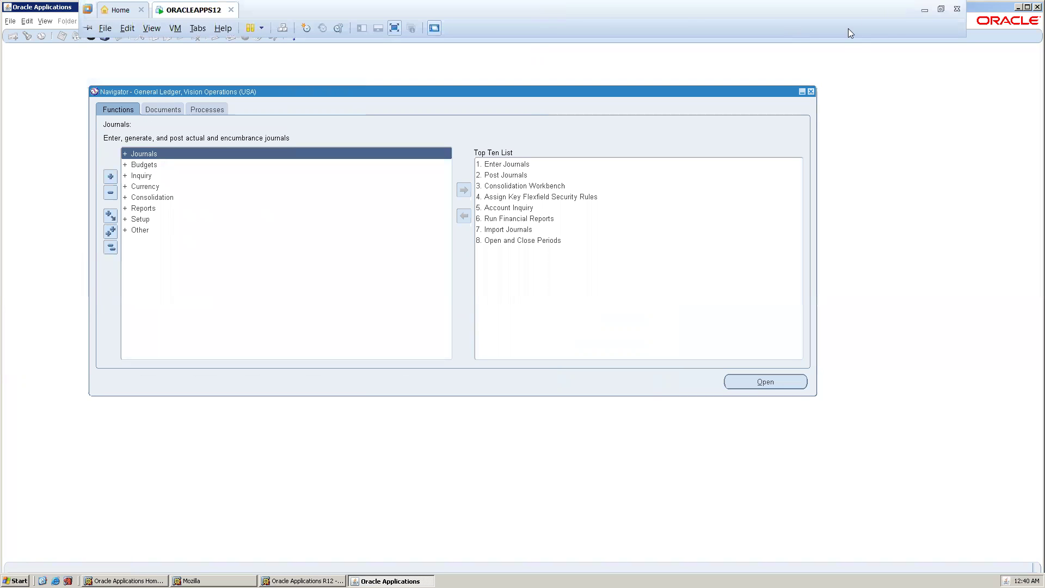